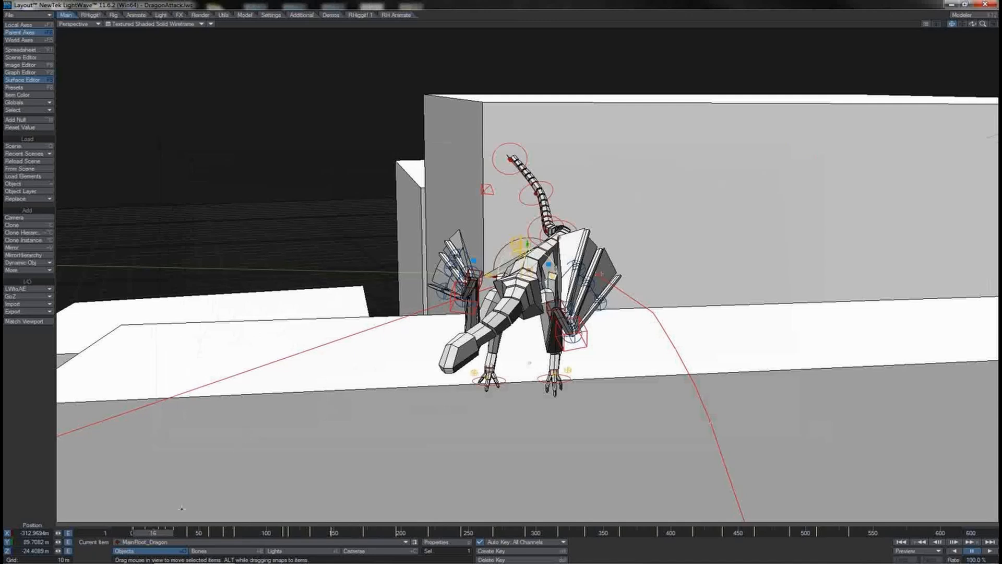
Set the end frame of the timeline to 130.
{"action": "left_click_drag", "start_coordinate": [154, 533], "coordinate": [133, 532]}
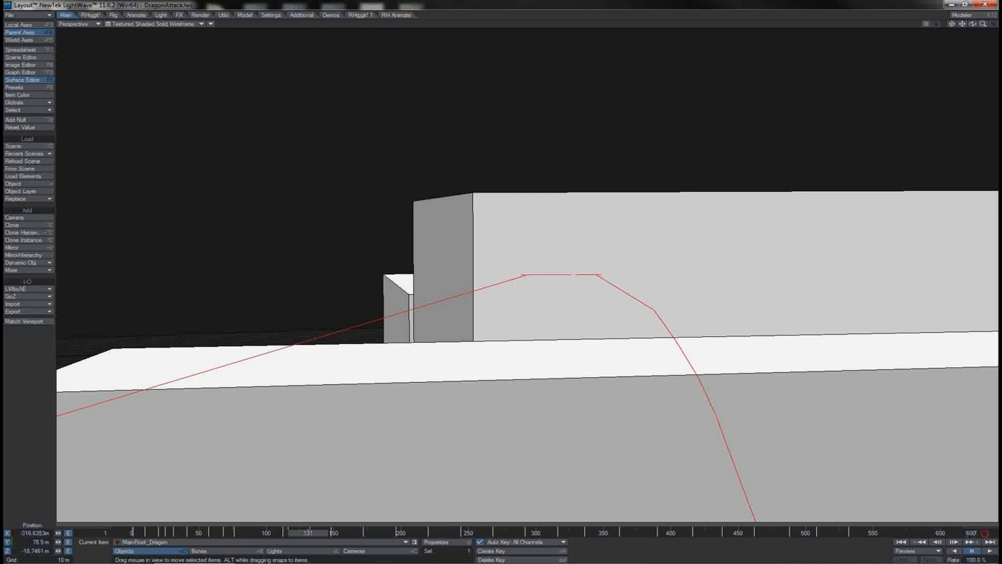
{"action": "left_click", "coordinate": [970, 533]}
{"action": "type", "text": "130"}
{"action": "key", "text": "Return"}
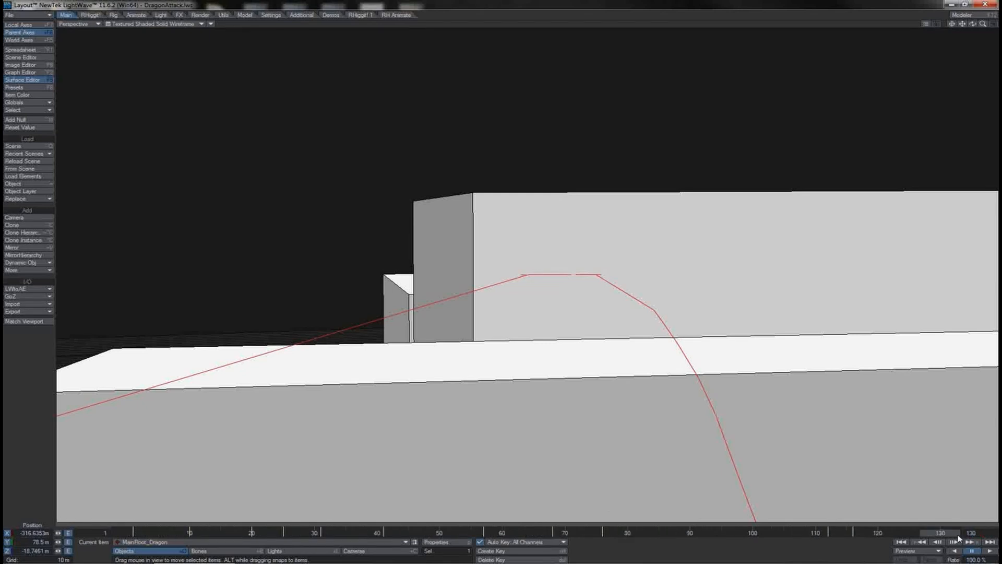
Select the left leg goal Lft_Leg1_IKG_Dragon and create a hold key for it at frame 25, before its step at frame 31.
{"action": "left_click_drag", "start_coordinate": [959, 538], "coordinate": [313, 535]}
{"action": "left_click", "coordinate": [608, 379]}
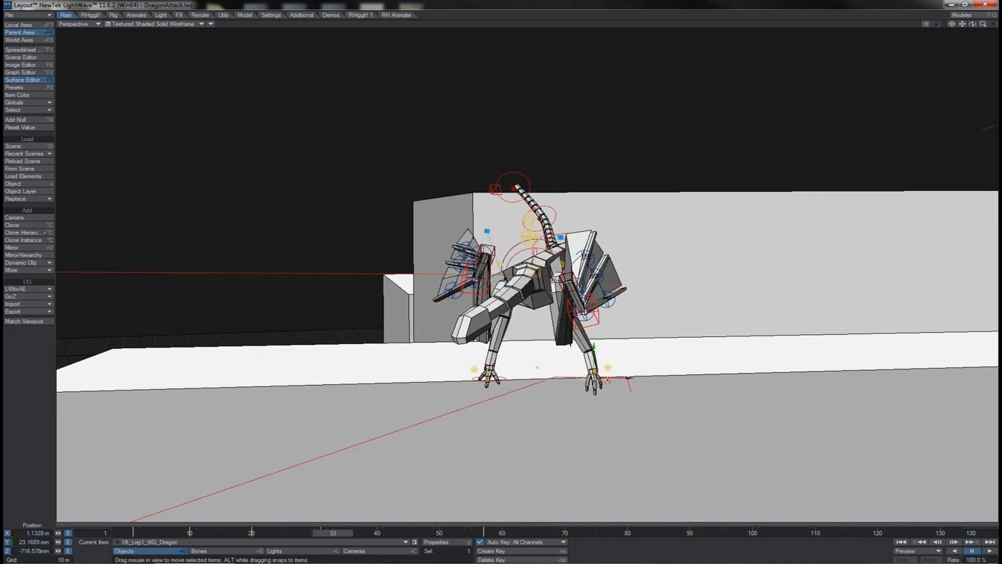
{"action": "key", "text": "Left"}
{"action": "key", "text": "Left"}
{"action": "key", "text": "Left"}
{"action": "key", "text": "Left"}
{"action": "key", "text": "Left"}
{"action": "key", "text": "Left"}
{"action": "key", "text": "Left"}
{"action": "key", "text": "Left"}
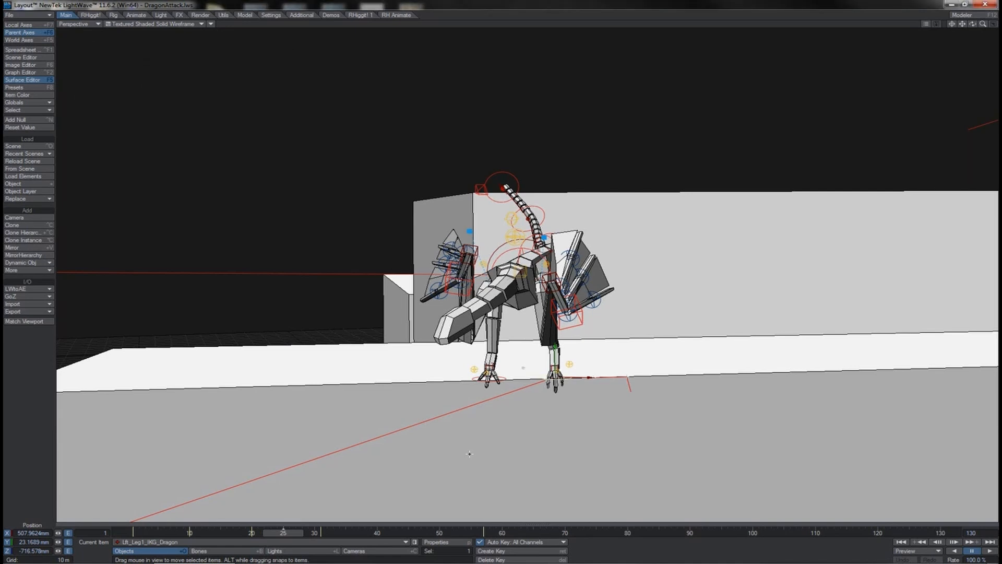
{"action": "key", "text": "shift+Right"}
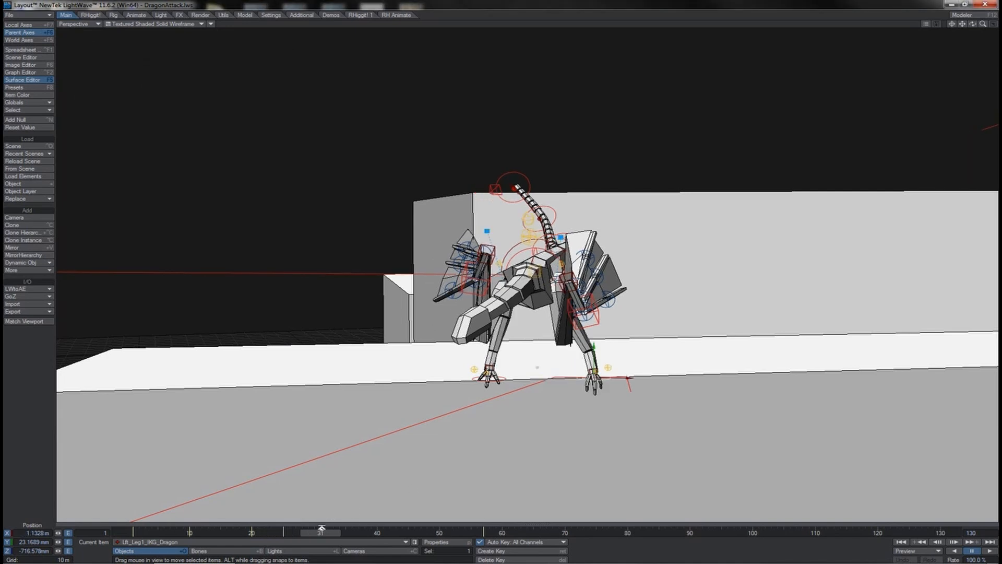
Create a motion key at frame 49 for the left leg goal, holding its frame 31 position until the step at frame 57.
{"action": "key", "text": "shift+Right"}
{"action": "key", "text": "shift+Right"}
{"action": "key", "text": "Left"}
{"action": "key", "text": "Left"}
{"action": "key", "text": "Left"}
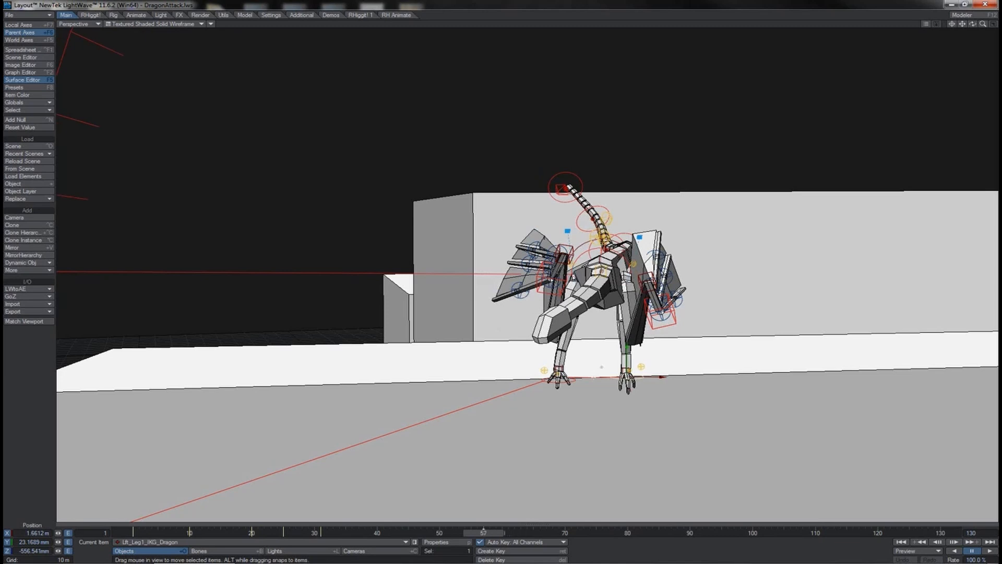
{"action": "key", "text": "shift+Left"}
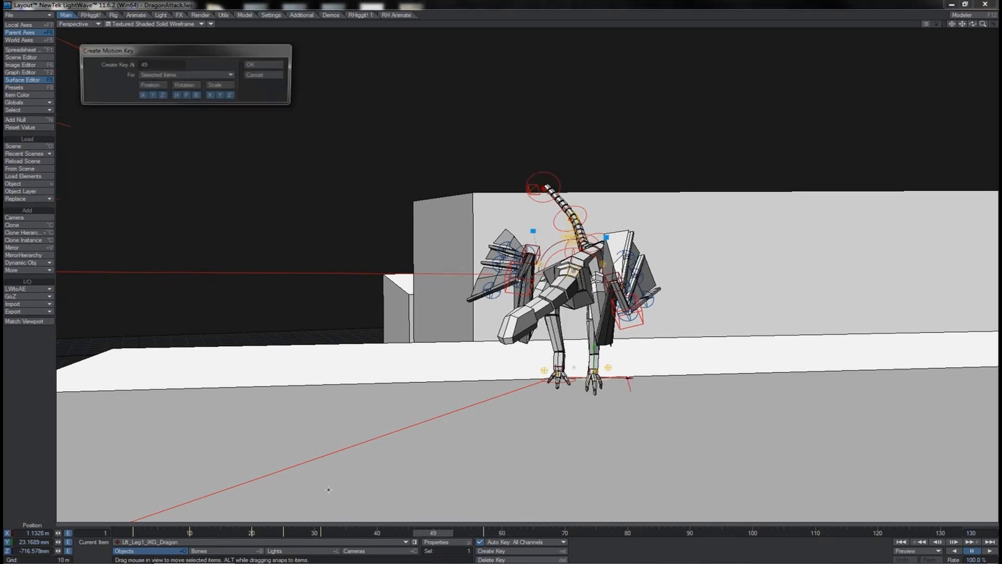
{"action": "key", "text": "shift+Right"}
{"action": "key", "text": "shift+Left"}
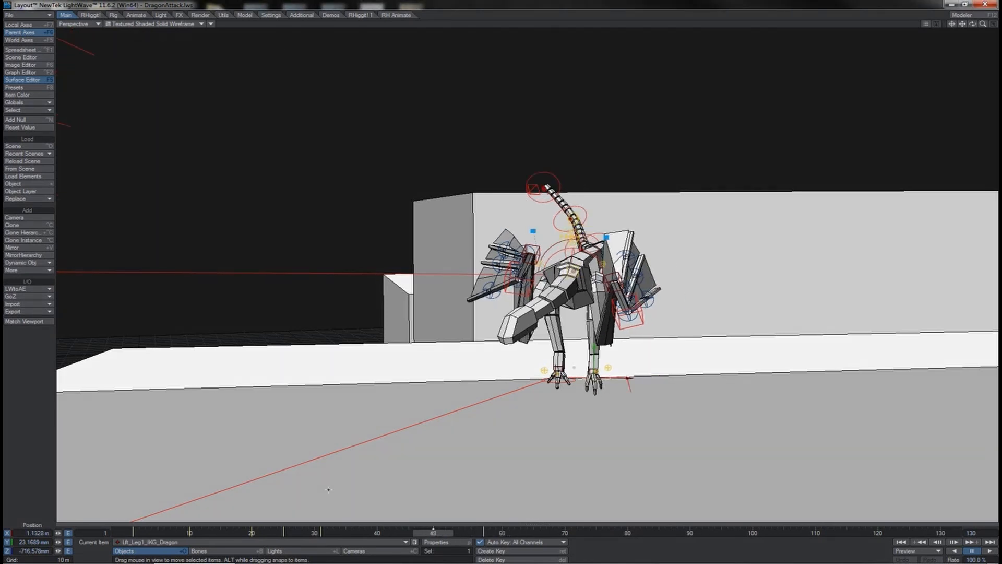
{"action": "key", "text": "shift+Right"}
{"action": "key", "text": "shift+Left"}
Select the right leg goal Rgt_Leg1_IKG_Dragon and create a hold key for it at frame 38, before its step at frame 45.
{"action": "key", "text": "Down"}
{"action": "key", "text": "shift+Left"}
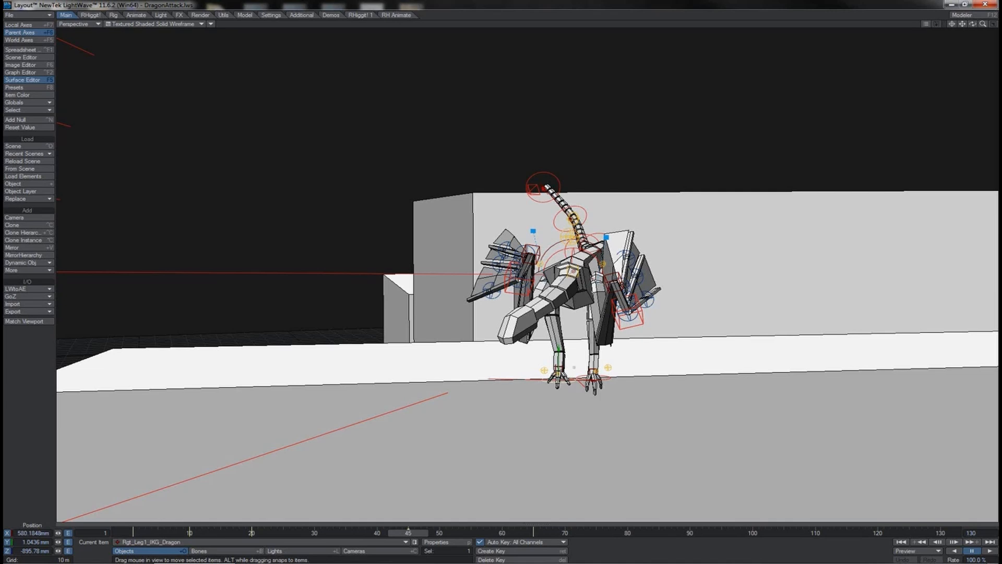
{"action": "key", "text": "Left"}
{"action": "key", "text": "Right"}
{"action": "key", "text": "Left"}
{"action": "key", "text": "Right"}
{"action": "key", "text": "shift+Left"}
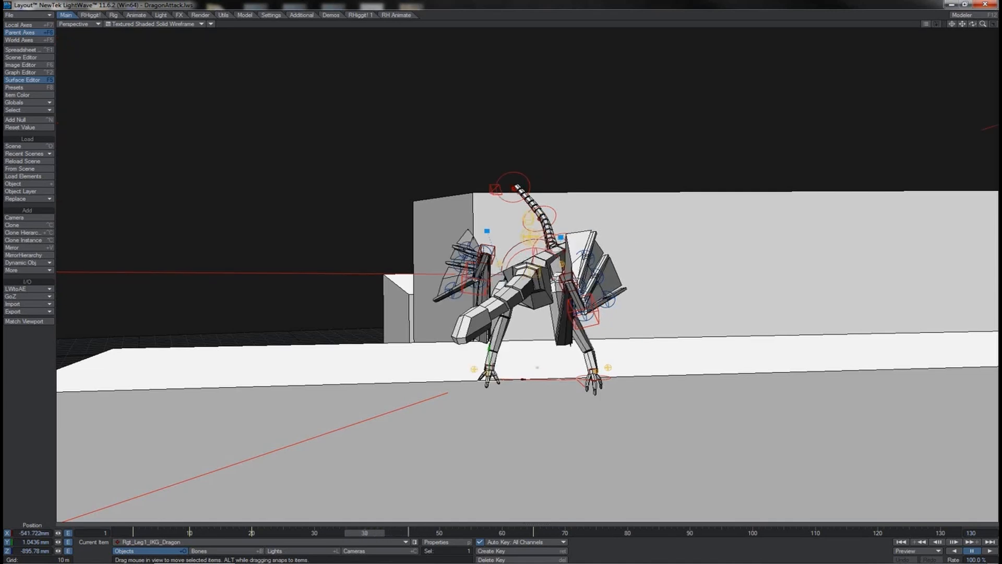
Review the dragon's foot movement between frames 30 and 58.
{"action": "left_click", "coordinate": [410, 533]}
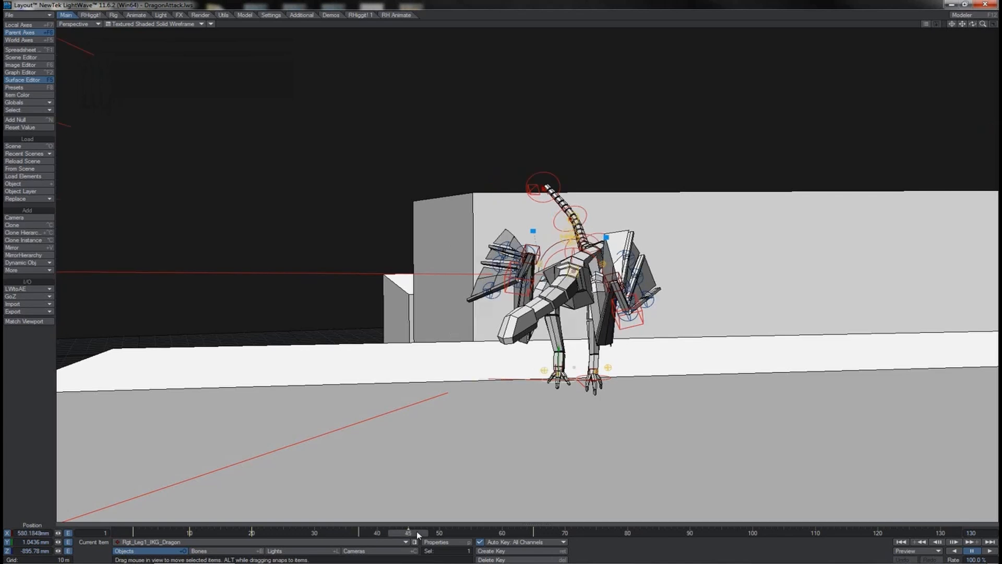
{"action": "left_click_drag", "start_coordinate": [411, 534], "coordinate": [490, 533]}
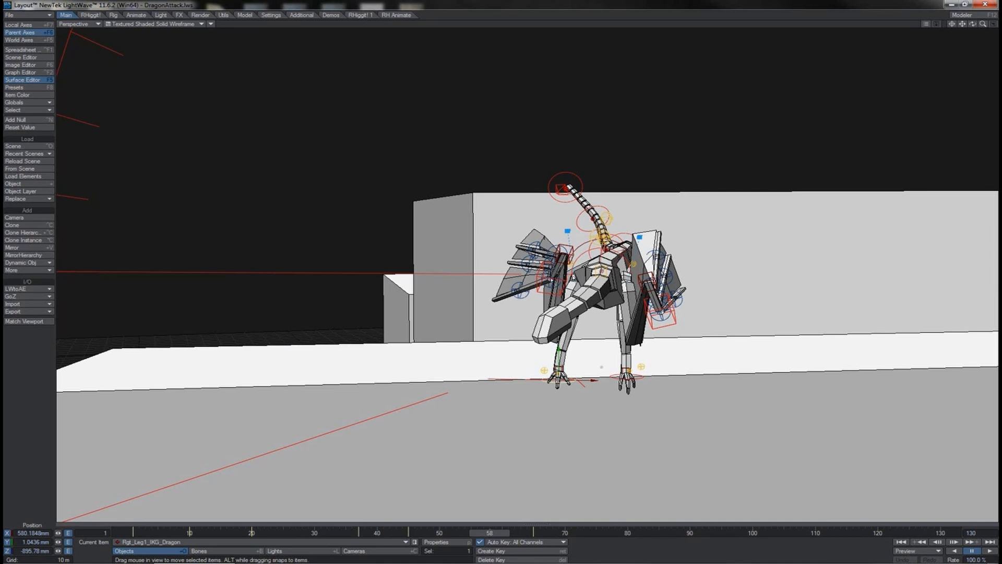
{"action": "left_click", "coordinate": [411, 533]}
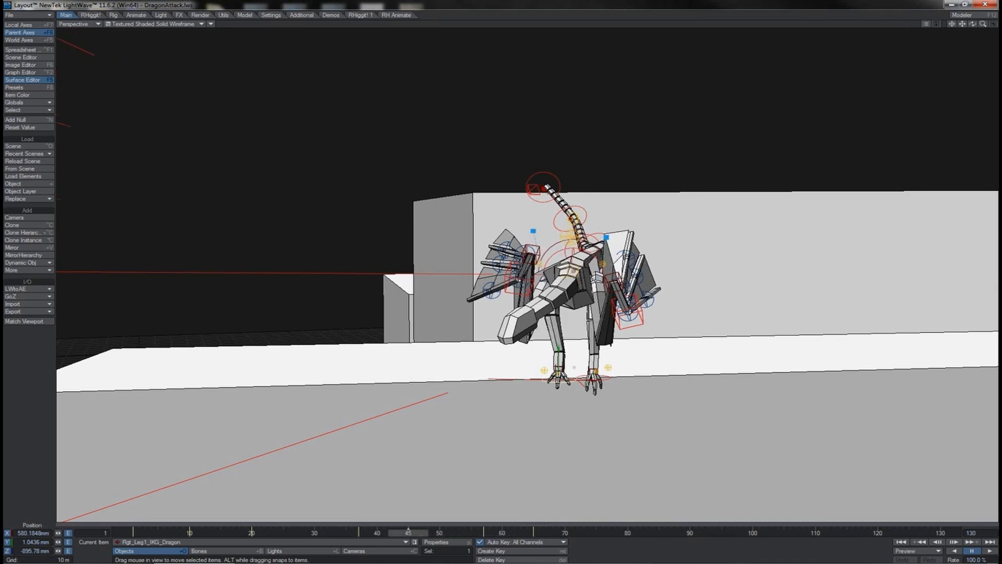
{"action": "left_click_drag", "start_coordinate": [409, 533], "coordinate": [314, 533]}
Select MainRoot_Dragon together with the IK goals of both arms and both legs.
{"action": "left_click", "coordinate": [511, 251]}
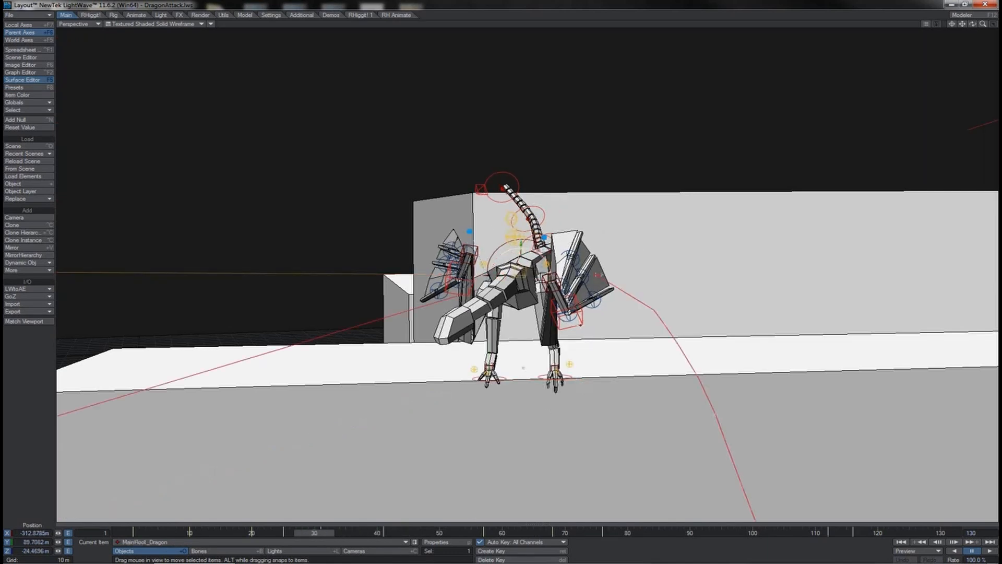
{"action": "left_click", "coordinate": [581, 326], "text": "shift"}
{"action": "left_click", "coordinate": [450, 294], "text": "shift"}
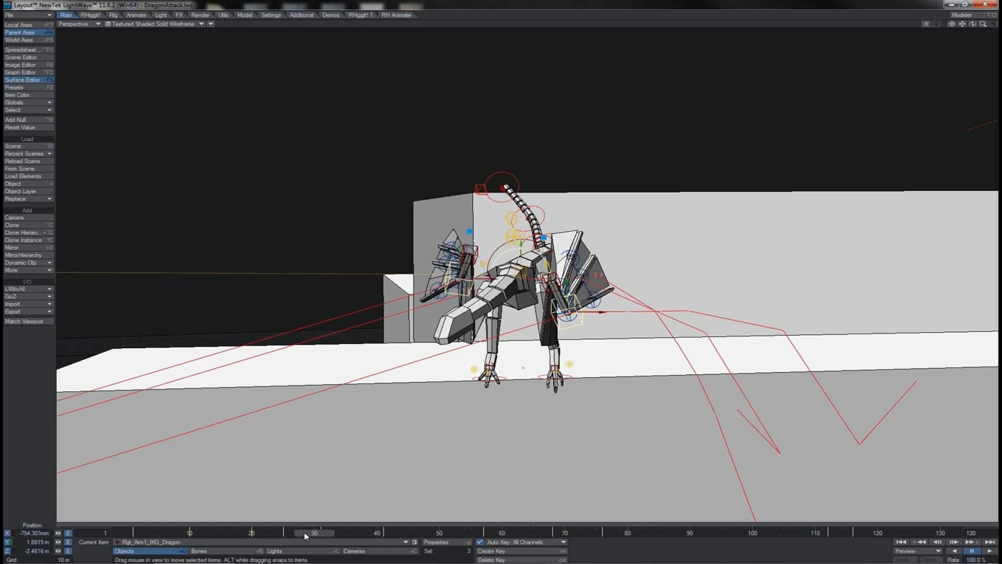
{"action": "left_click_drag", "start_coordinate": [313, 533], "coordinate": [289, 533]}
{"action": "left_click_drag", "start_coordinate": [289, 533], "coordinate": [709, 533]}
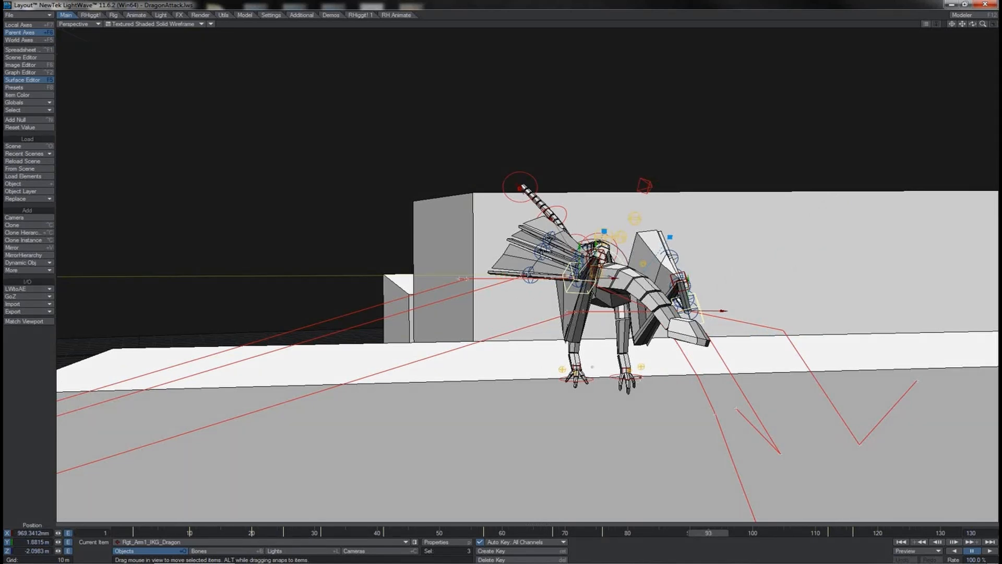
{"action": "left_click", "coordinate": [641, 377], "text": "shift"}
{"action": "left_click", "coordinate": [593, 381], "text": "shift"}
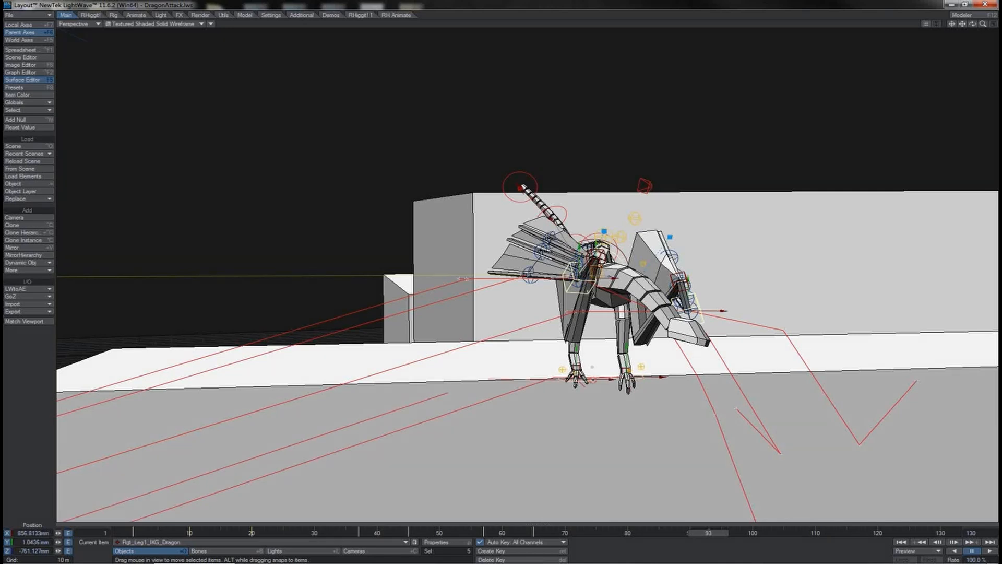
In the Graph Editor, set the incoming curve of the selected controllers' keys before frame 116, excluding the first keys, to Linear.
{"action": "key", "text": "F2"}
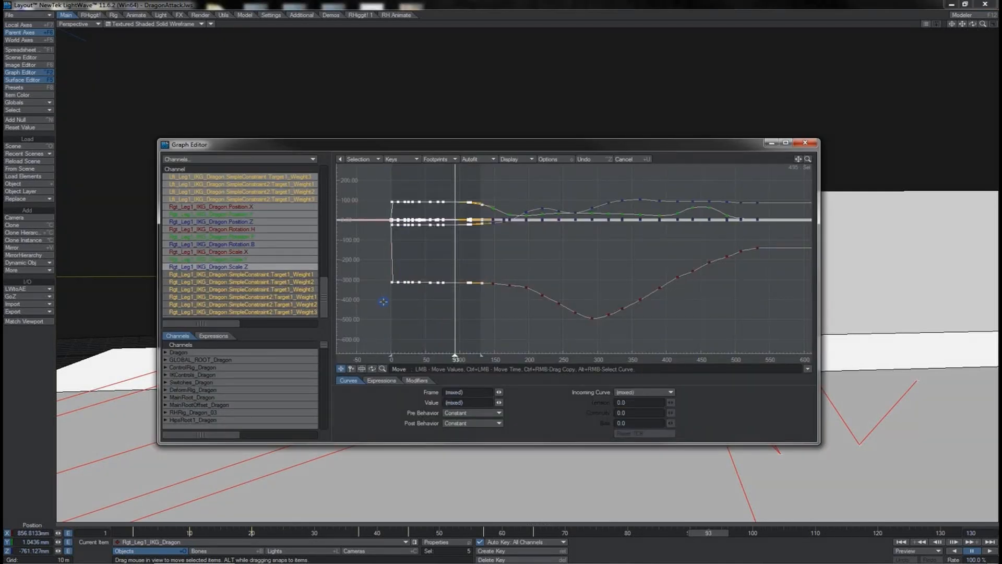
{"action": "key", "text": "a"}
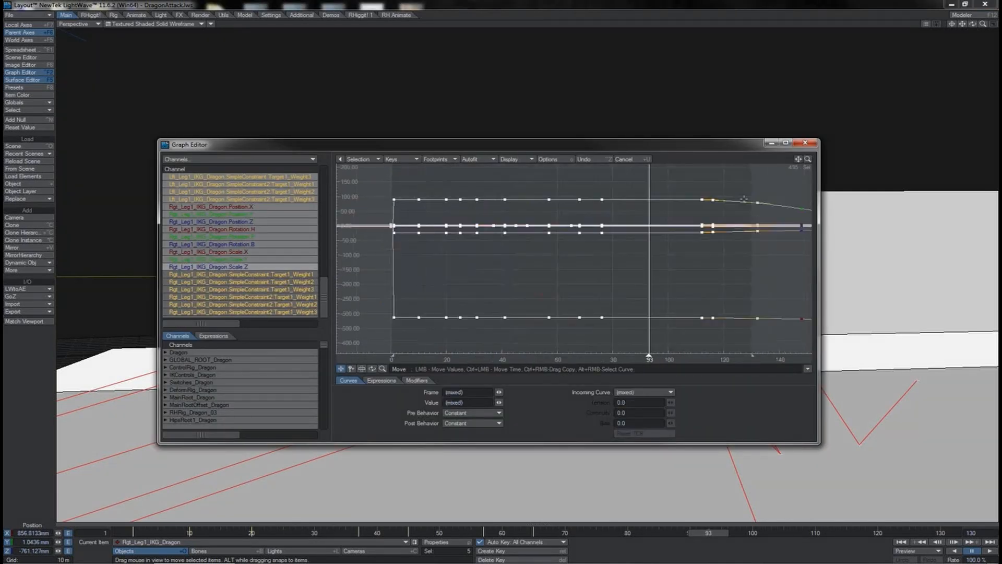
{"action": "left_click", "coordinate": [710, 192]}
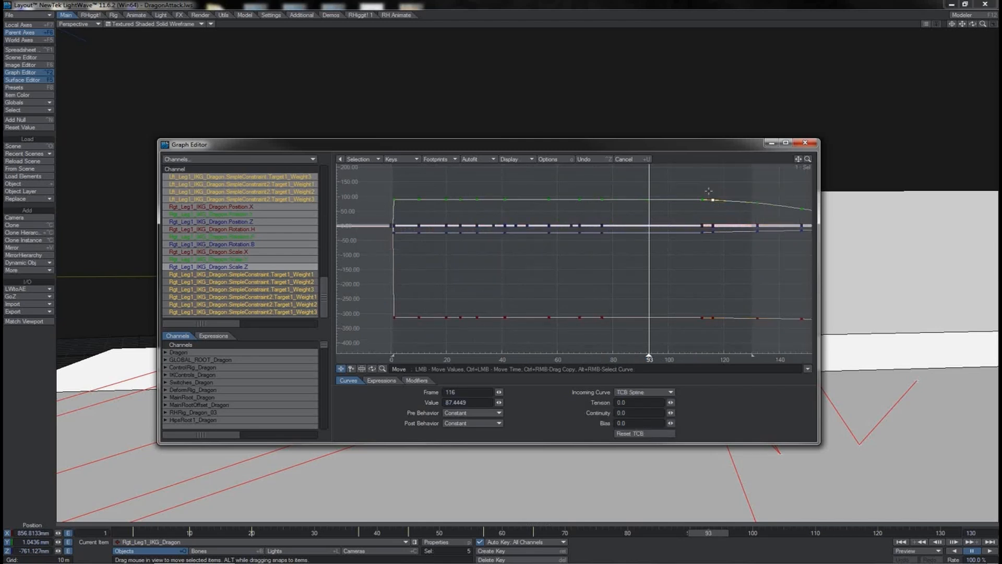
{"action": "right_click_drag", "start_coordinate": [708, 191], "coordinate": [401, 347]}
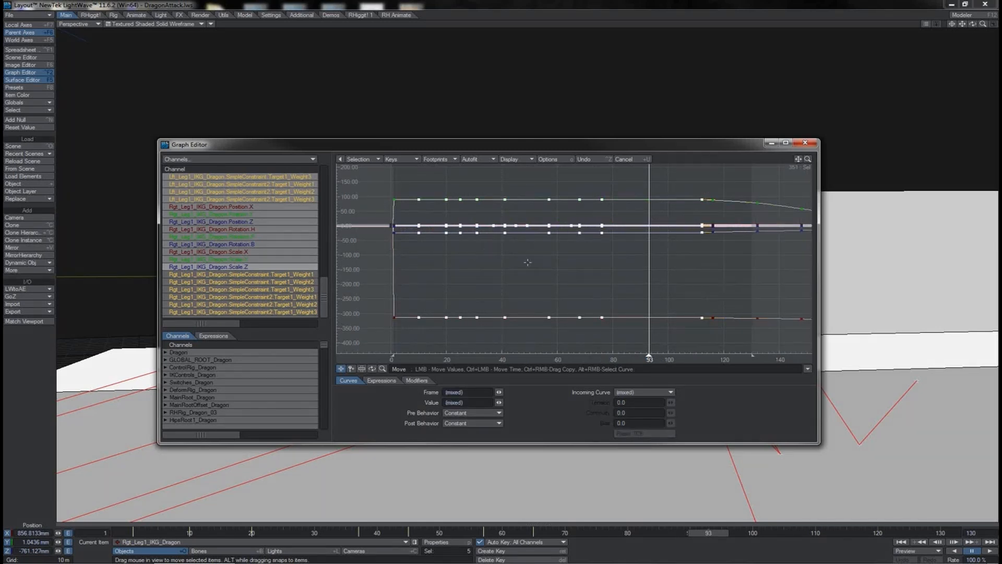
{"action": "left_click", "coordinate": [641, 392]}
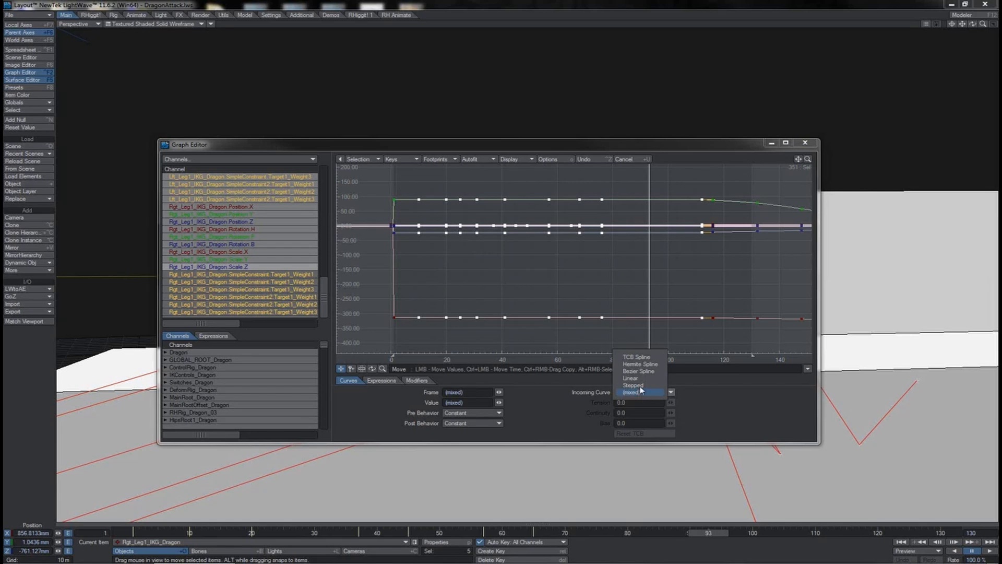
{"action": "left_click", "coordinate": [640, 381]}
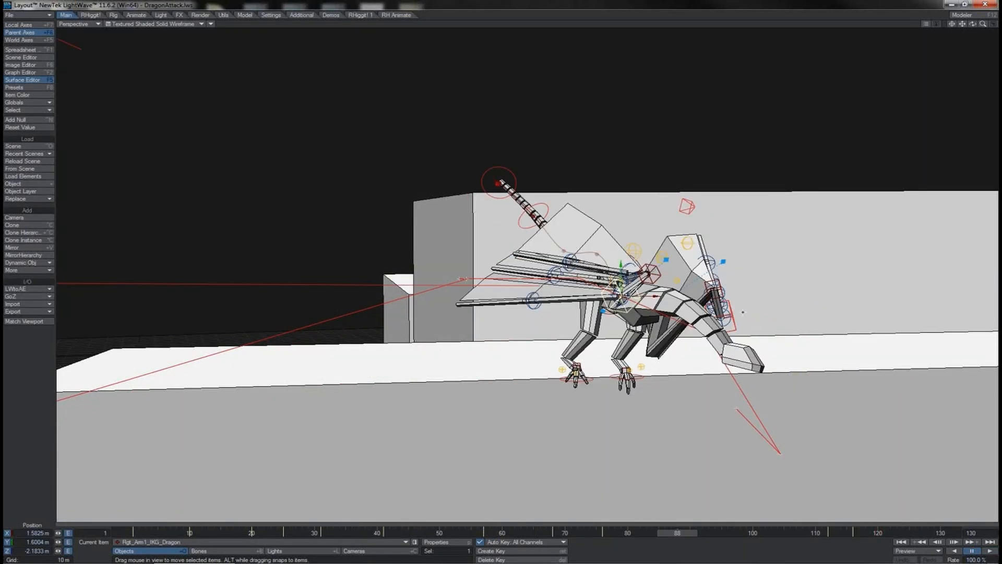
Add the left arm goal to the selection and set both arm goals' keys after frame 111 to a Linear incoming curve.
{"action": "left_click", "coordinate": [734, 333], "text": "shift"}
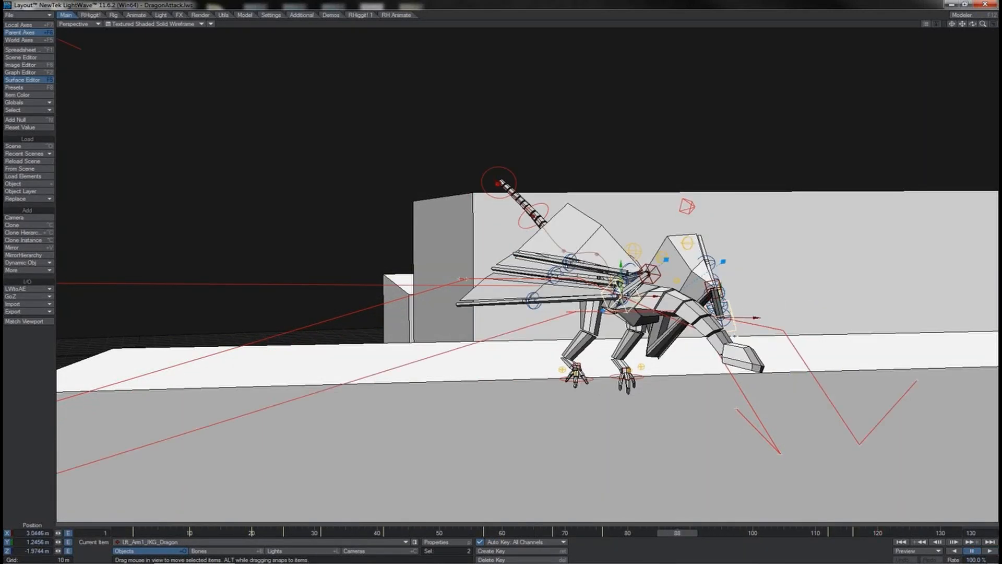
{"action": "mouse_move", "coordinate": [691, 533]}
{"action": "left_mouse_down"}
{"action": "mouse_move", "coordinate": [853, 532]}
{"action": "mouse_move", "coordinate": [822, 532]}
{"action": "left_mouse_up"}
{"action": "key", "text": "ctrl+F2"}
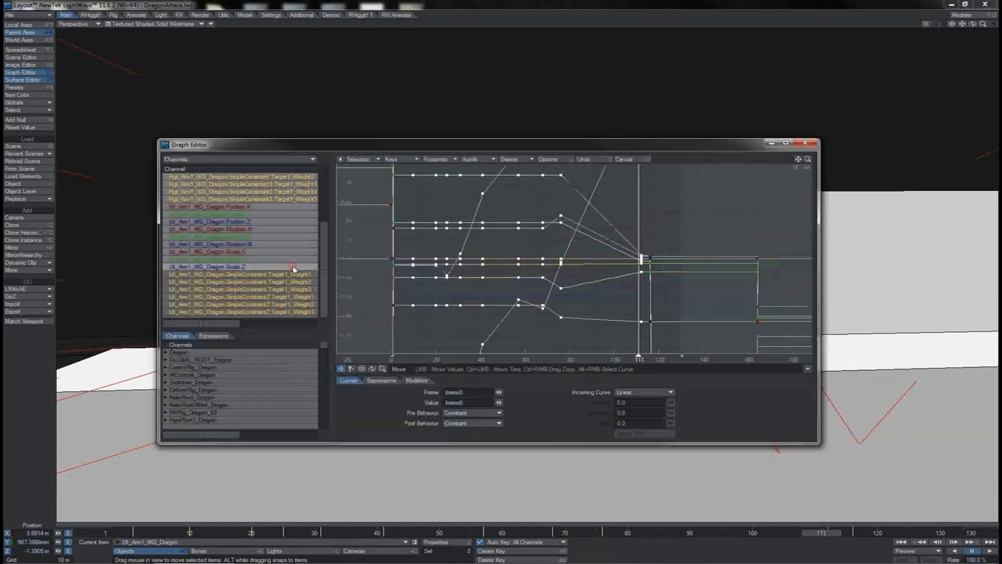
{"action": "key", "text": "a"}
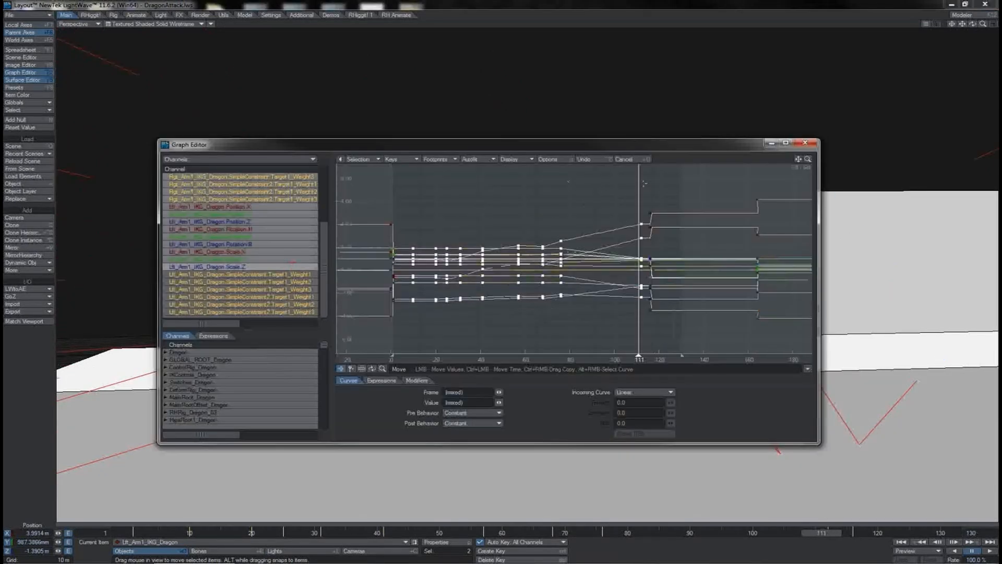
{"action": "right_click_drag", "start_coordinate": [632, 183], "coordinate": [793, 339]}
{"action": "left_click", "coordinate": [668, 391]}
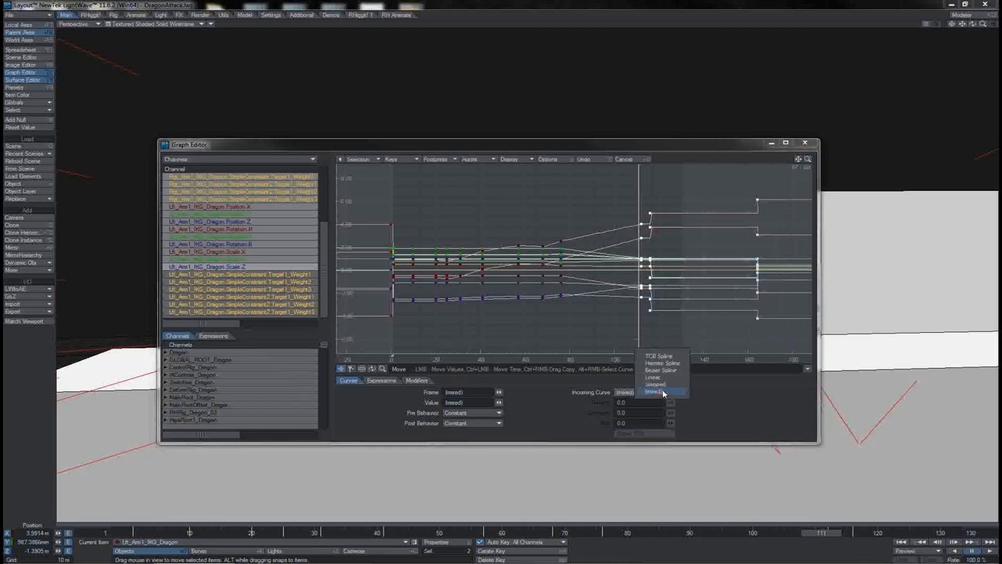
{"action": "left_click", "coordinate": [666, 382]}
{"action": "left_click", "coordinate": [805, 143]}
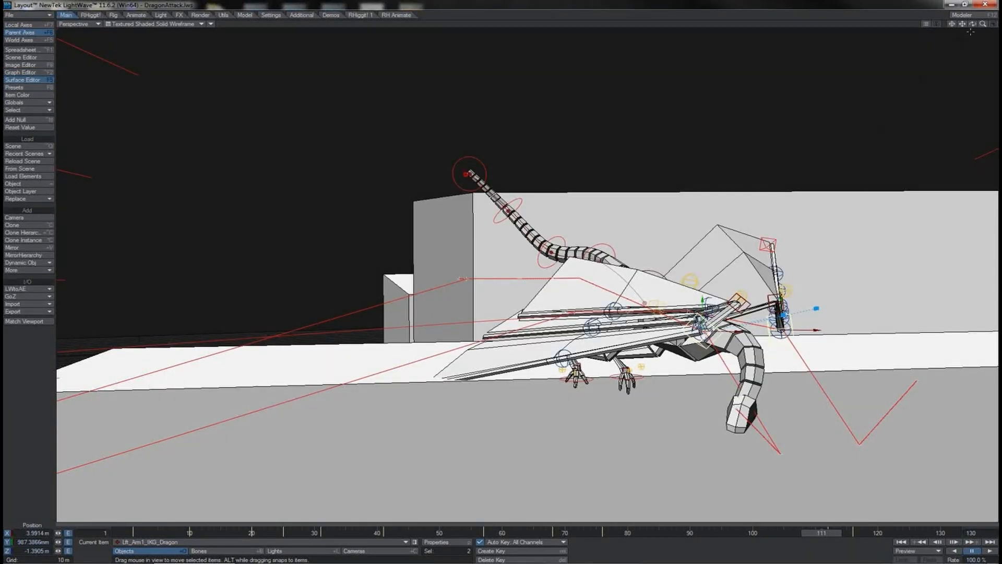
Select the two neck handles together with Head1_Handle_Dragon, leaving the spine handle out of the selection.
{"action": "left_click_drag", "start_coordinate": [972, 24], "coordinate": [992, 87]}
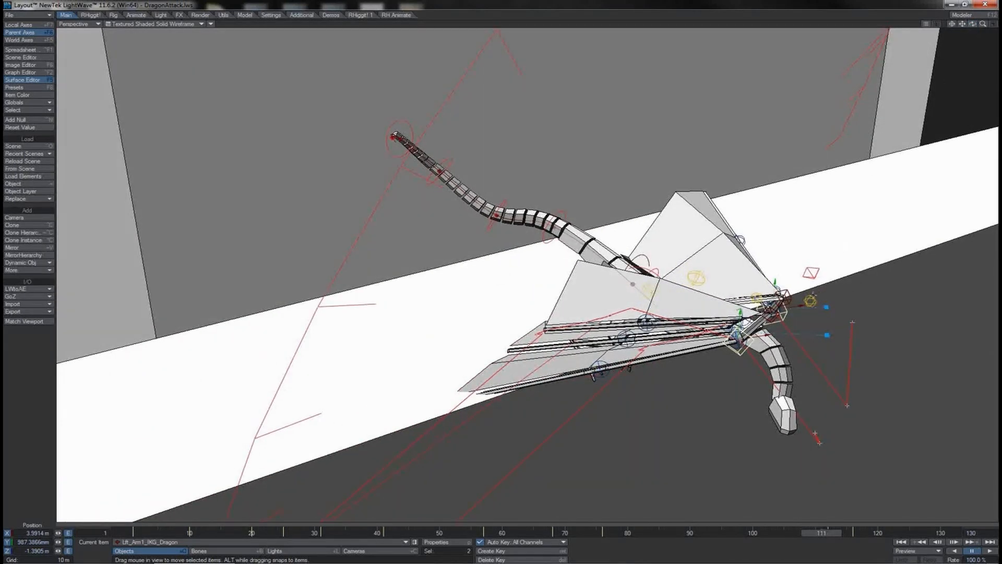
{"action": "left_click", "coordinate": [811, 300]}
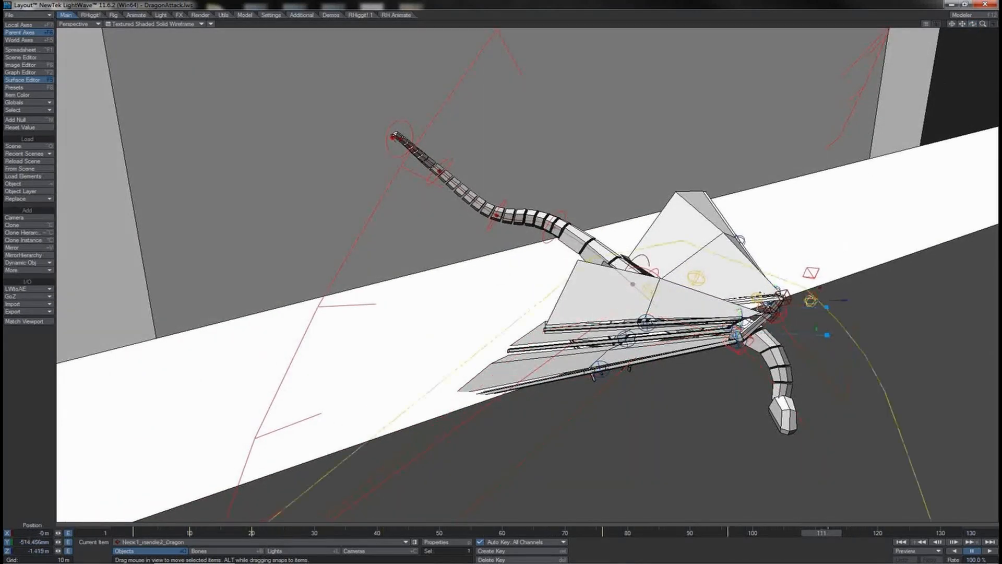
{"action": "left_click", "coordinate": [759, 291], "text": "shift"}
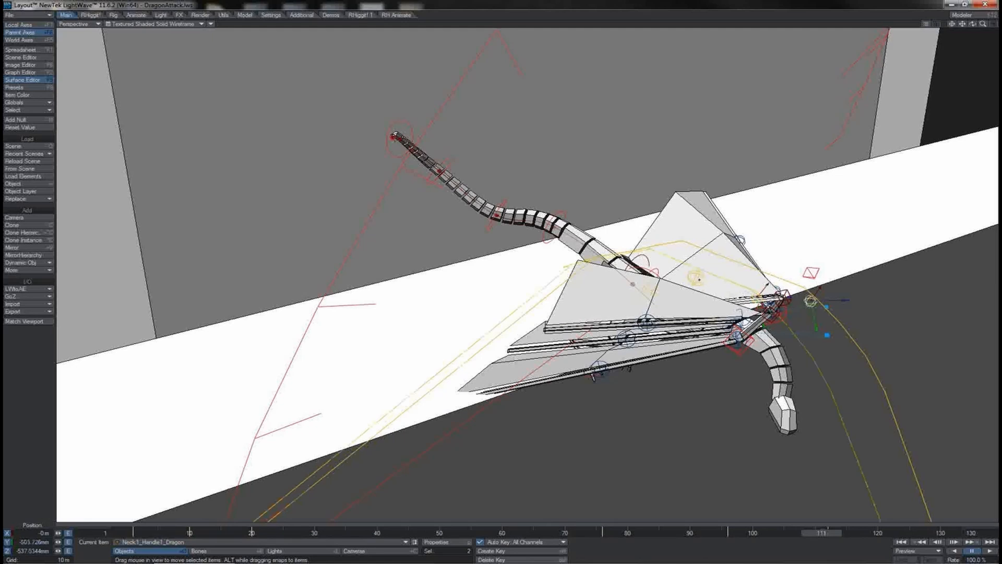
{"action": "left_click", "coordinate": [696, 277], "text": "shift"}
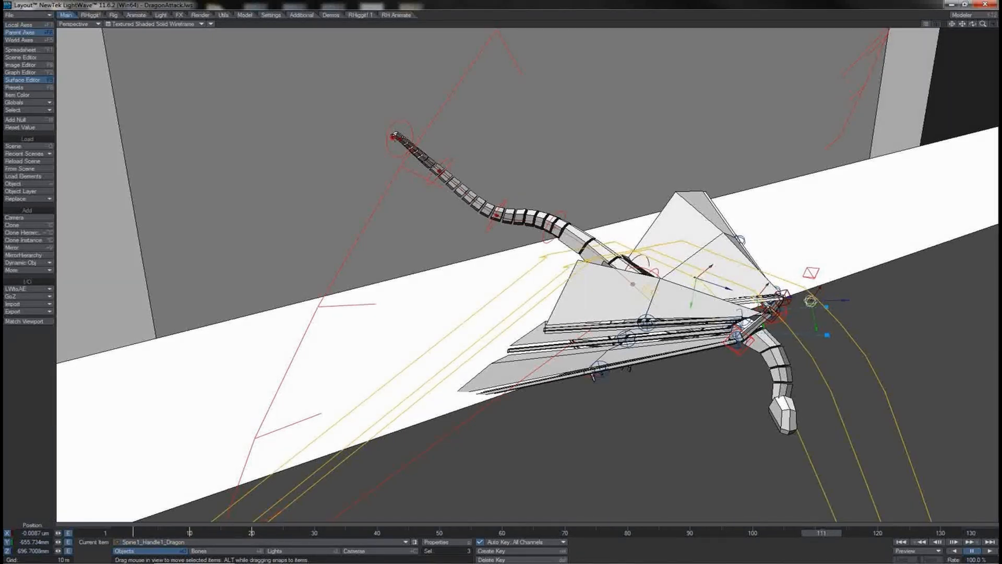
{"action": "left_click", "coordinate": [695, 278], "text": "shift"}
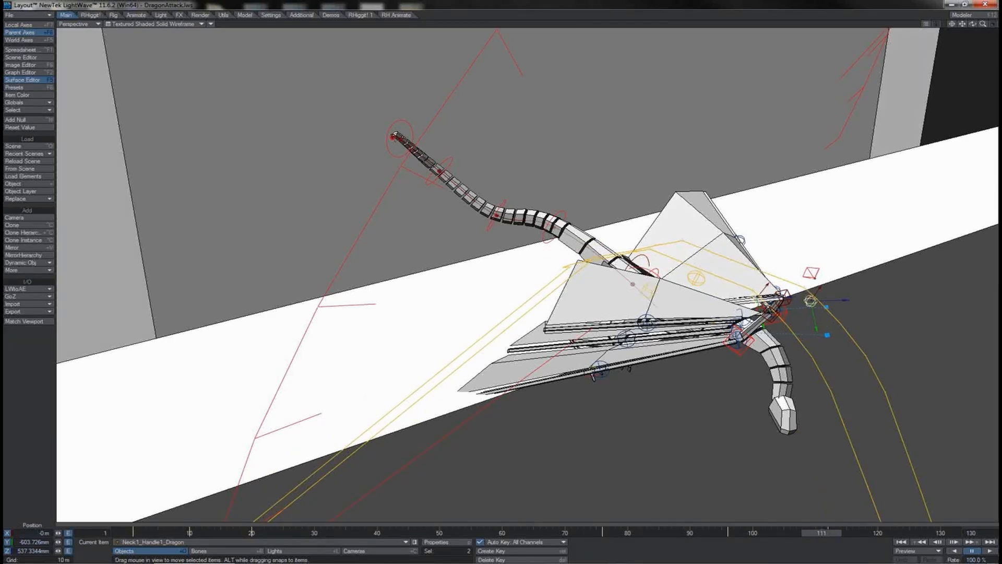
{"action": "left_click", "coordinate": [814, 276], "text": "shift"}
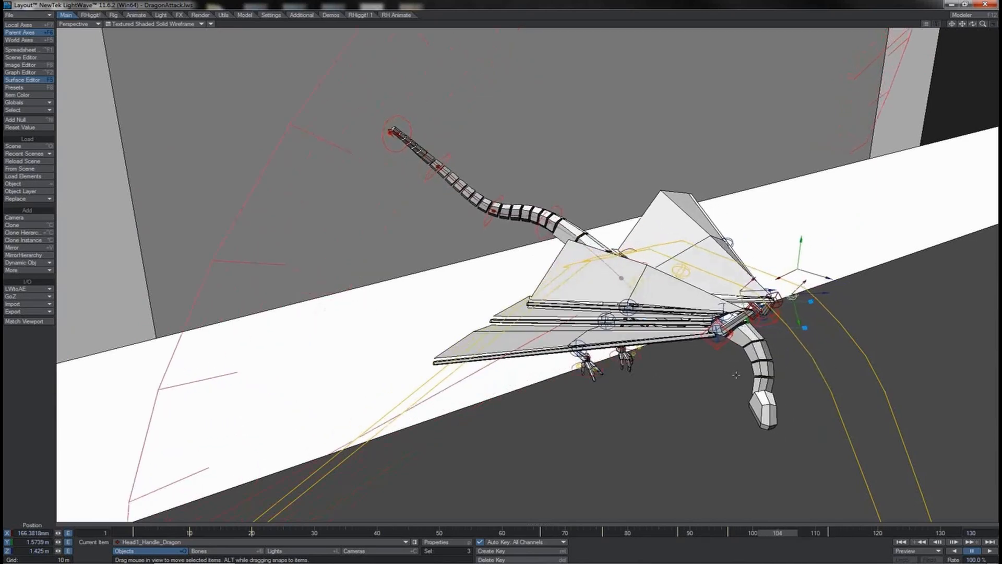
In the Graph Editor, set the incoming curve of all the neck and head handles' keys except the first ones to Linear.
{"action": "key", "text": "ctrl+F2"}
{"action": "key", "text": "a"}
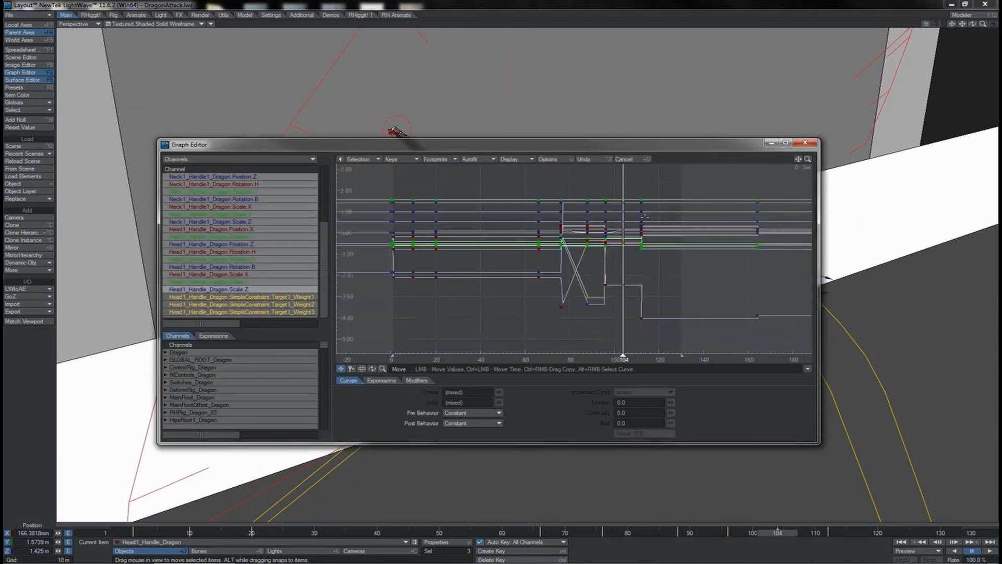
{"action": "right_click_drag", "start_coordinate": [772, 185], "coordinate": [419, 334]}
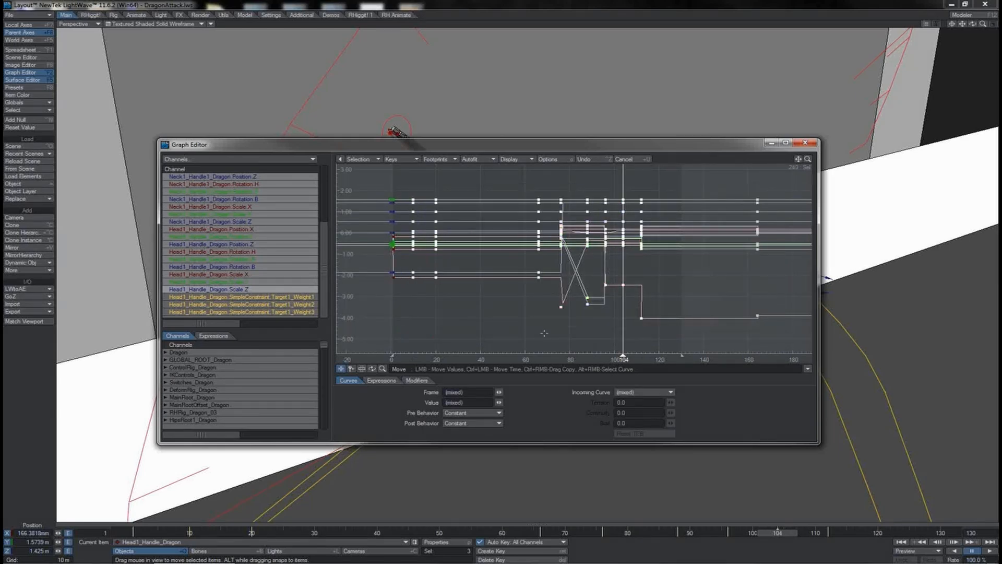
{"action": "left_click", "coordinate": [665, 393]}
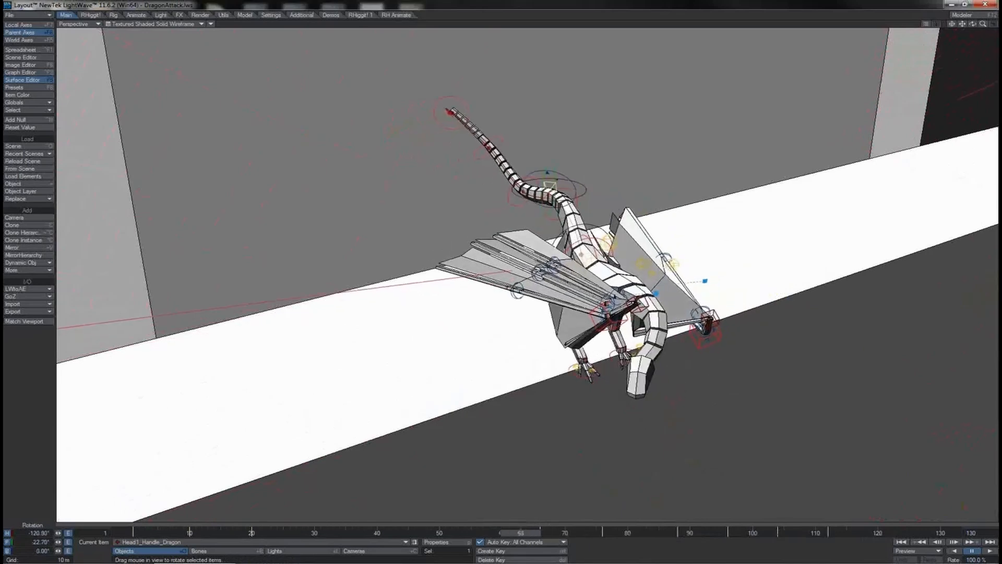
Reposition Head1_Handle_Dragon in the top view at frame 66, finishing in the perspective view.
{"action": "left_click_drag", "start_coordinate": [627, 533], "coordinate": [709, 533]}
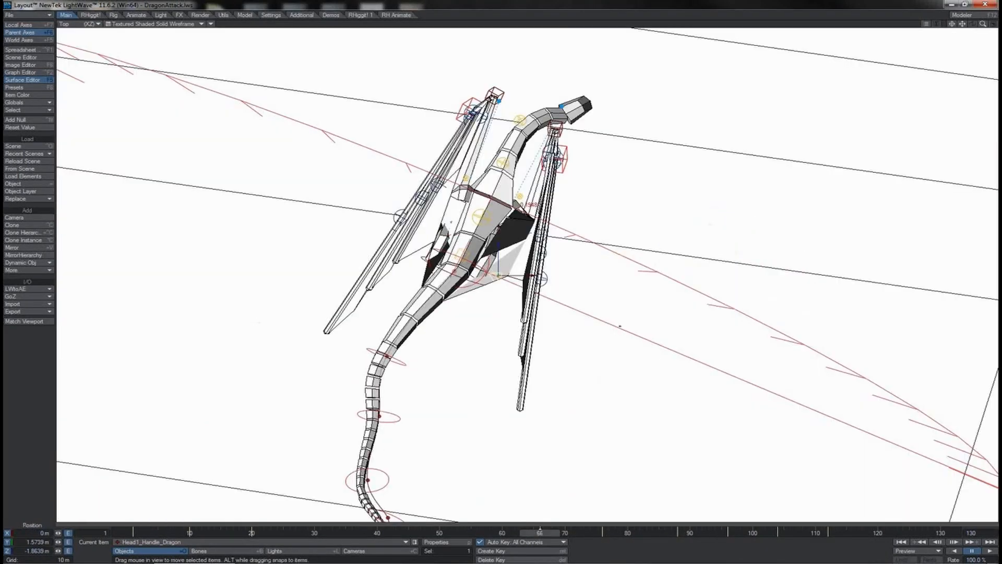
{"action": "left_click_drag", "start_coordinate": [623, 316], "coordinate": [662, 134]}
{"action": "key", "text": "4"}
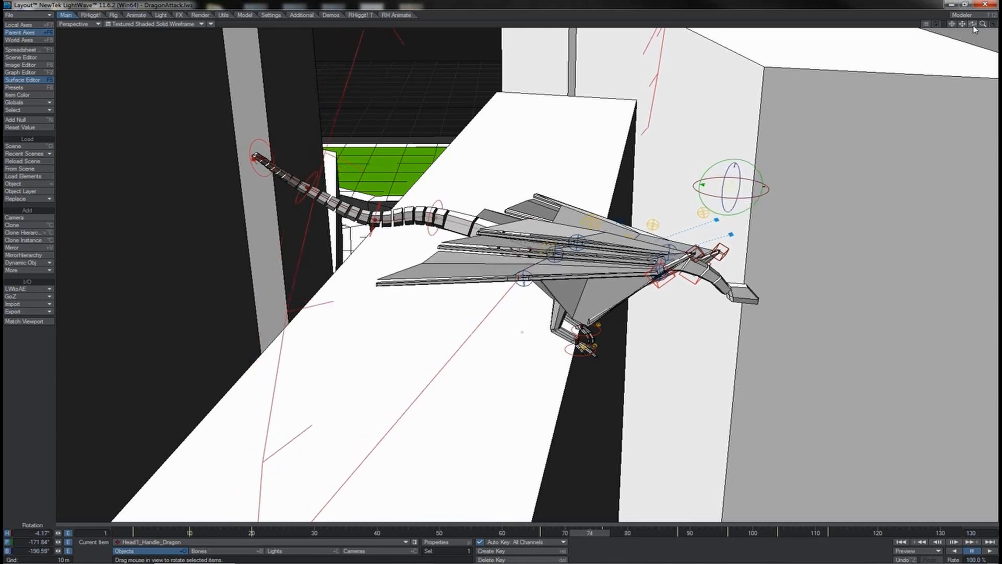
{"action": "left_click", "coordinate": [29, 30]}
{"action": "left_click", "coordinate": [32, 41]}
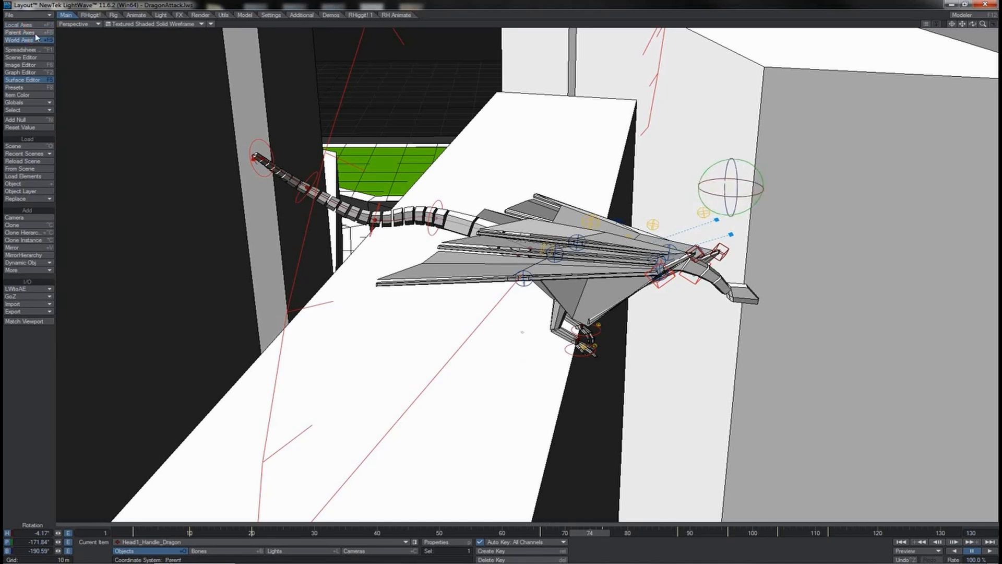
{"action": "left_click", "coordinate": [35, 33]}
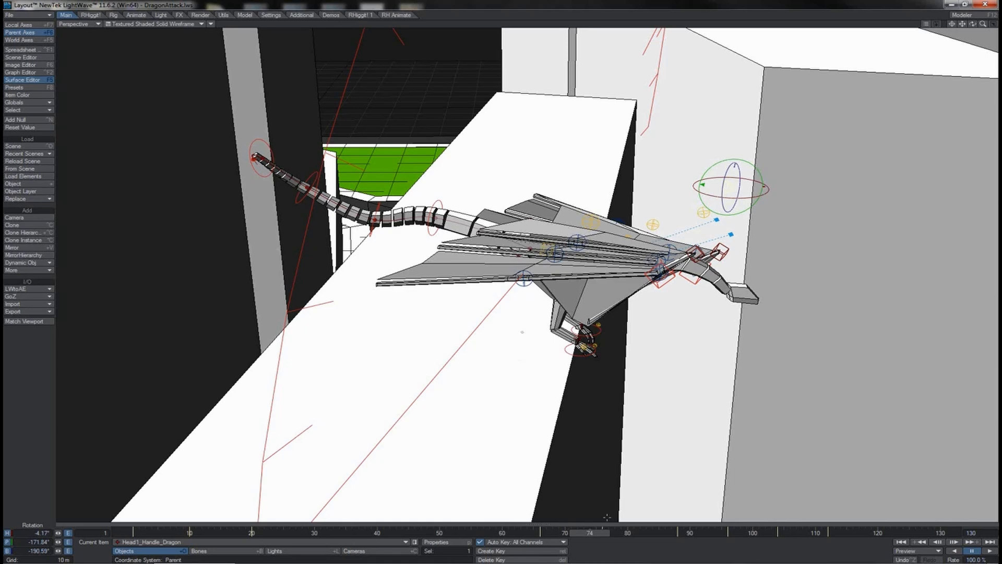
Choose the Euler filter in the RH Animation Toolbox for Head1_Handle_Dragon and check the handle's curves in the Graph Editor.
{"action": "mouse_move", "coordinate": [594, 532]}
{"action": "left_mouse_down"}
{"action": "mouse_move", "coordinate": [819, 532]}
{"action": "mouse_move", "coordinate": [610, 533]}
{"action": "left_mouse_up"}
{"action": "mouse_move", "coordinate": [717, 532]}
{"action": "left_mouse_down"}
{"action": "mouse_move", "coordinate": [683, 533]}
{"action": "mouse_move", "coordinate": [735, 535]}
{"action": "left_mouse_up"}
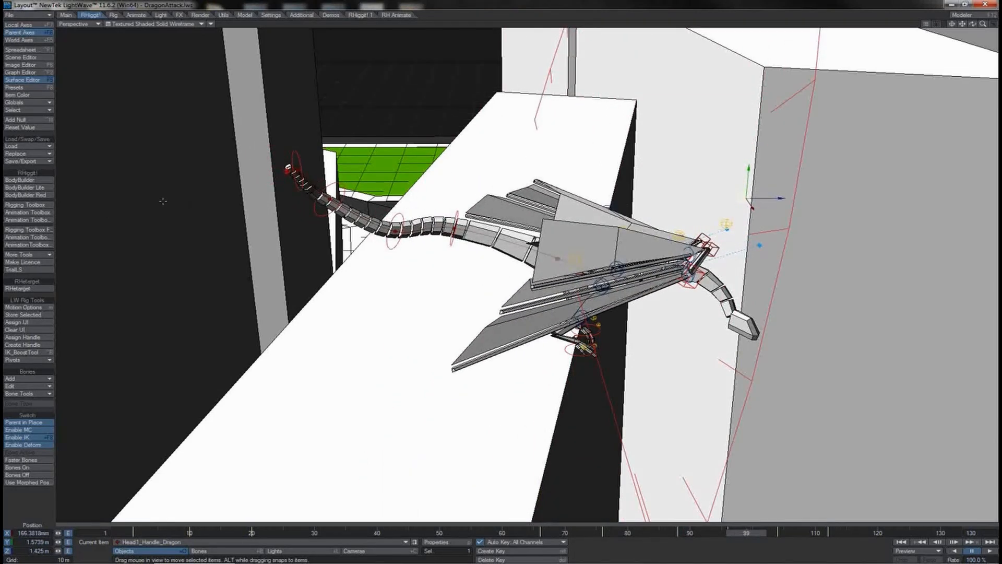
{"action": "left_click", "coordinate": [45, 238]}
{"action": "left_click", "coordinate": [125, 292]}
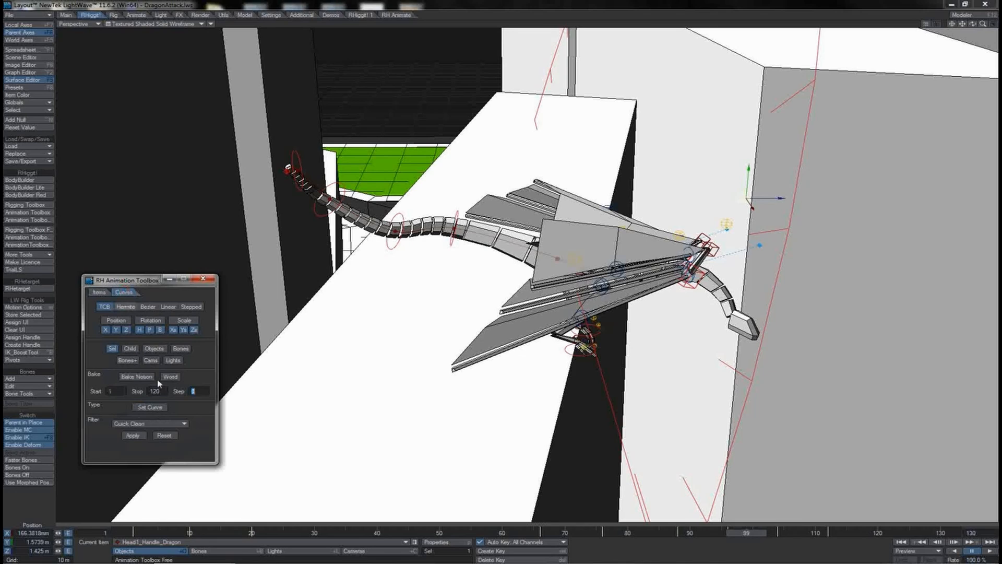
{"action": "left_click", "coordinate": [148, 424]}
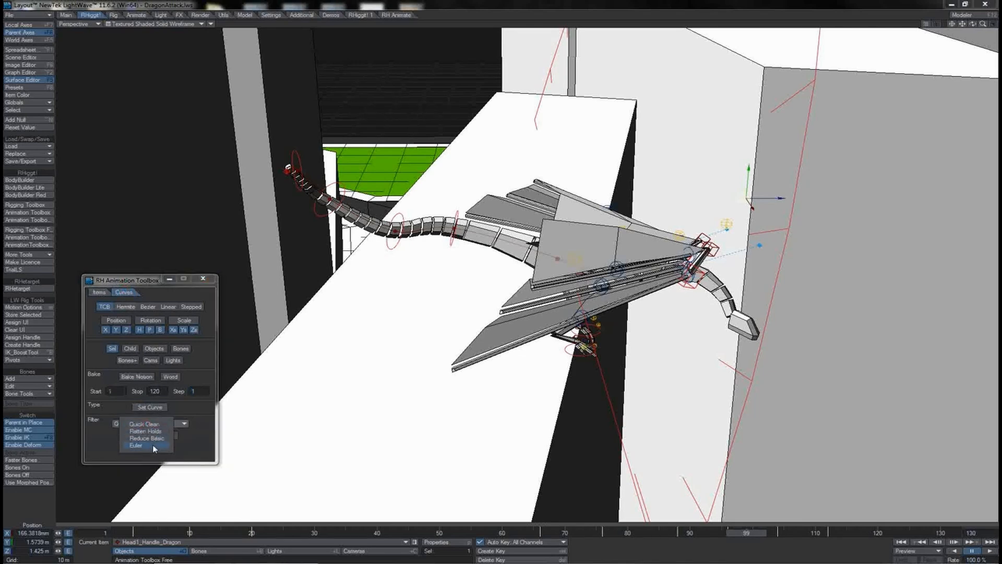
{"action": "left_click", "coordinate": [155, 445]}
{"action": "key", "text": "ctrl+F2"}
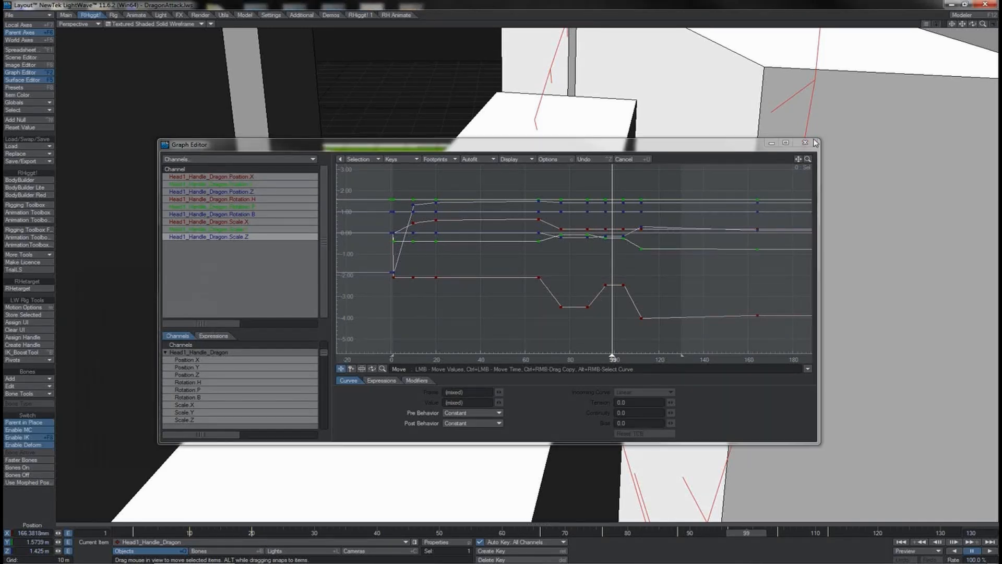
{"action": "left_click", "coordinate": [812, 144]}
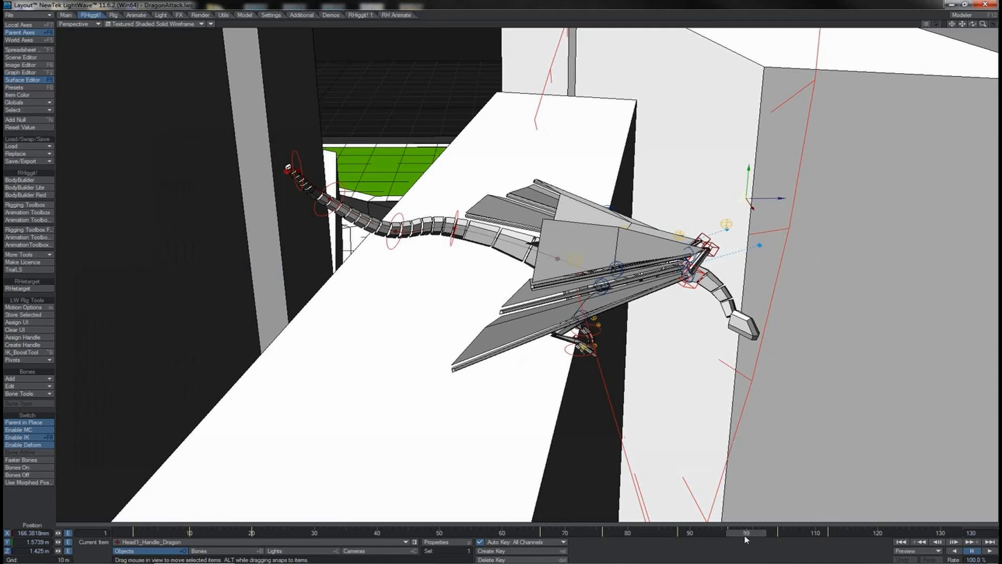
At frame 37, select MainRoot_Dragon together with the right and left arm IK goals in the top view.
{"action": "left_click_drag", "start_coordinate": [746, 539], "coordinate": [439, 534]}
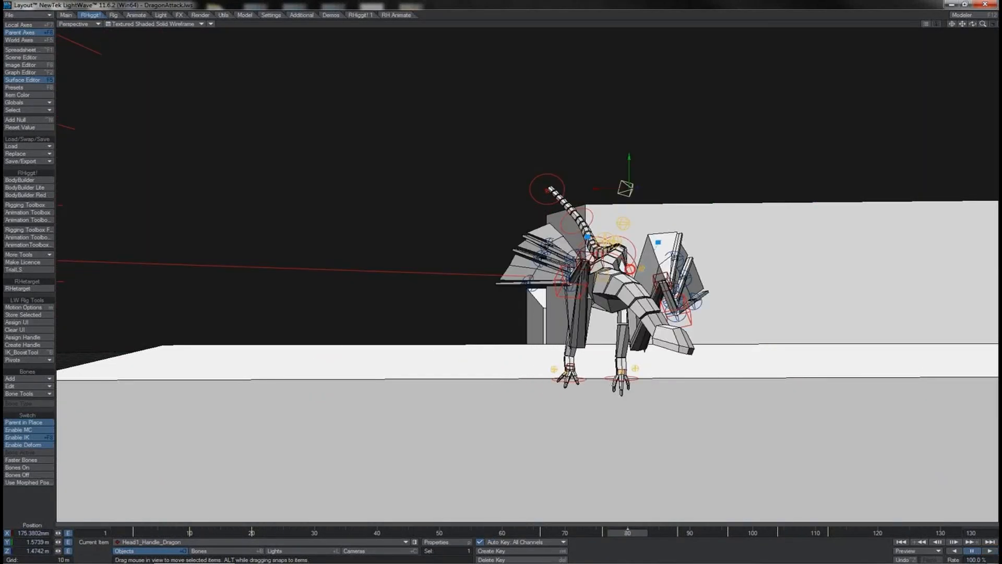
{"action": "left_click", "coordinate": [631, 270]}
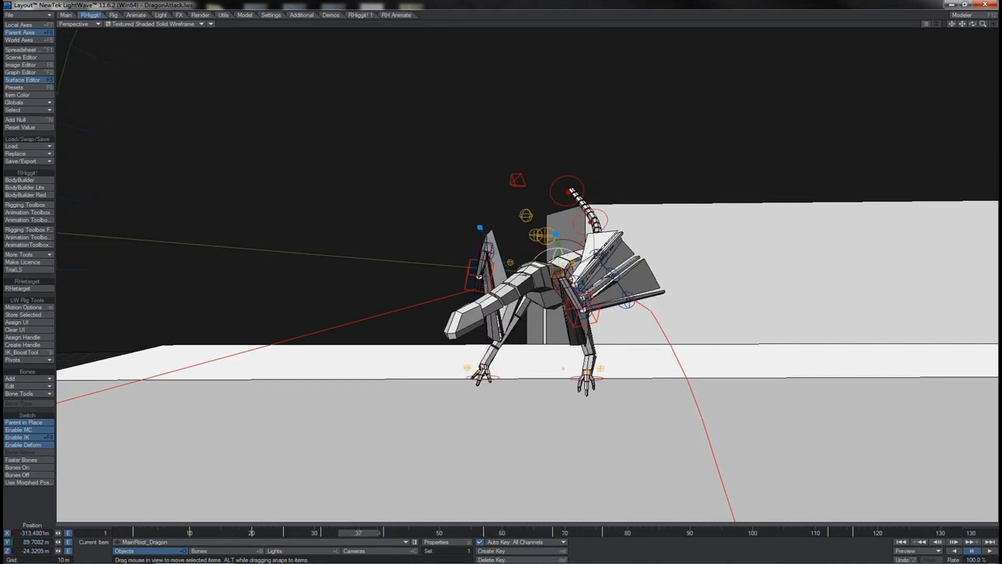
{"action": "key", "text": "1"}
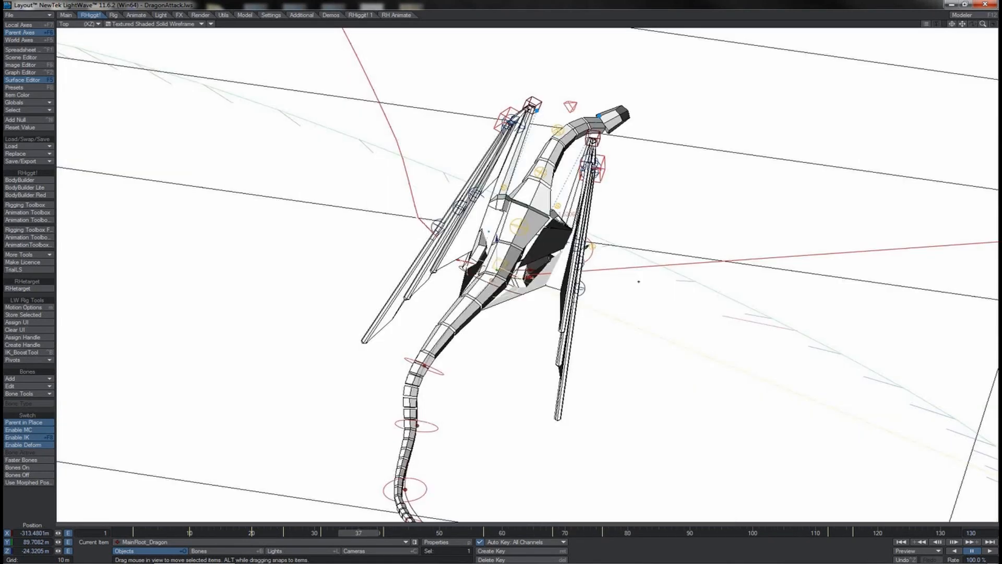
{"action": "left_click", "coordinate": [625, 174], "text": "shift"}
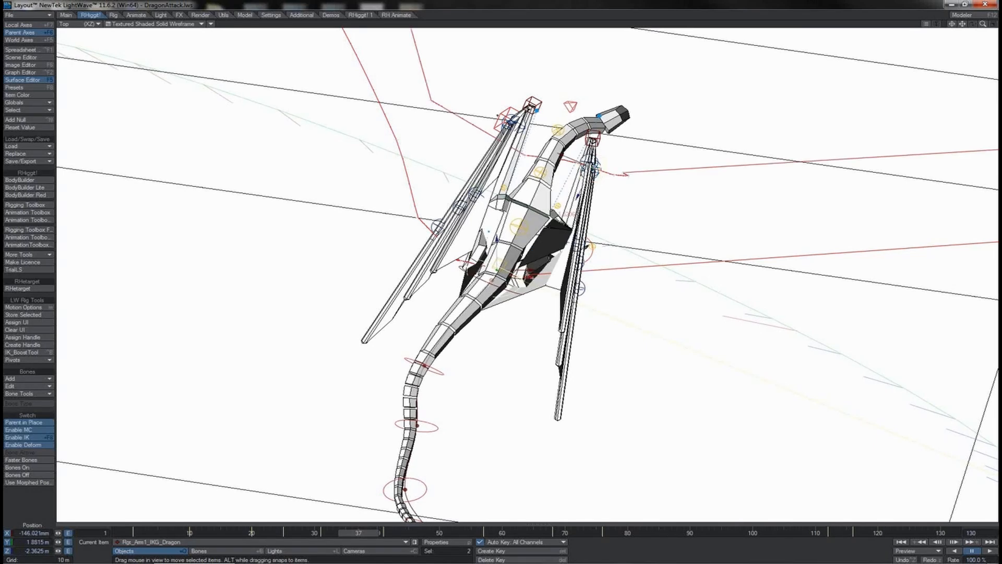
{"action": "left_click", "coordinate": [499, 111], "text": "shift"}
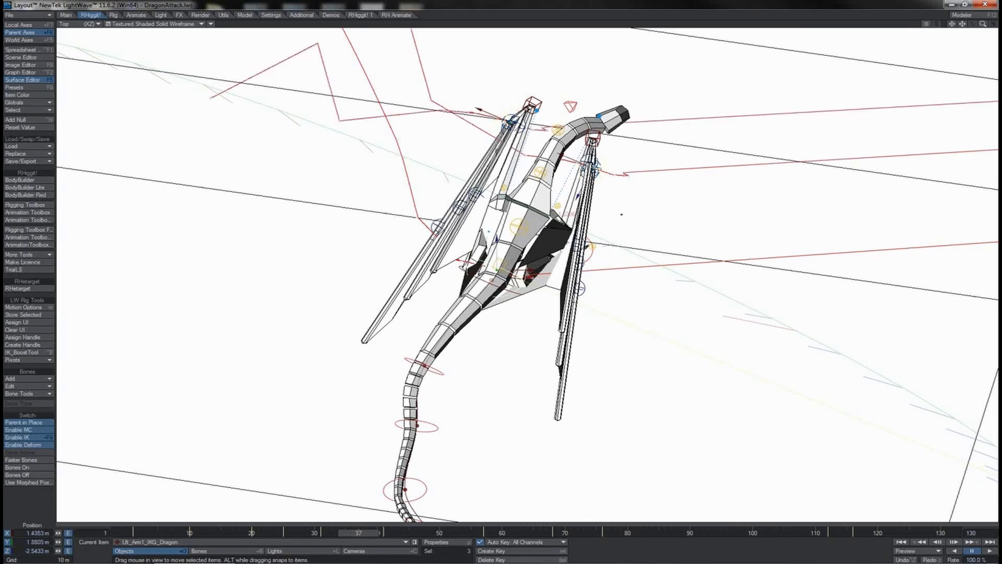
Shift the body root and both arm goals slightly in the top view at frames 37 and 46.
{"action": "left_click_drag", "start_coordinate": [621, 214], "coordinate": [628, 216]}
{"action": "key", "text": "4"}
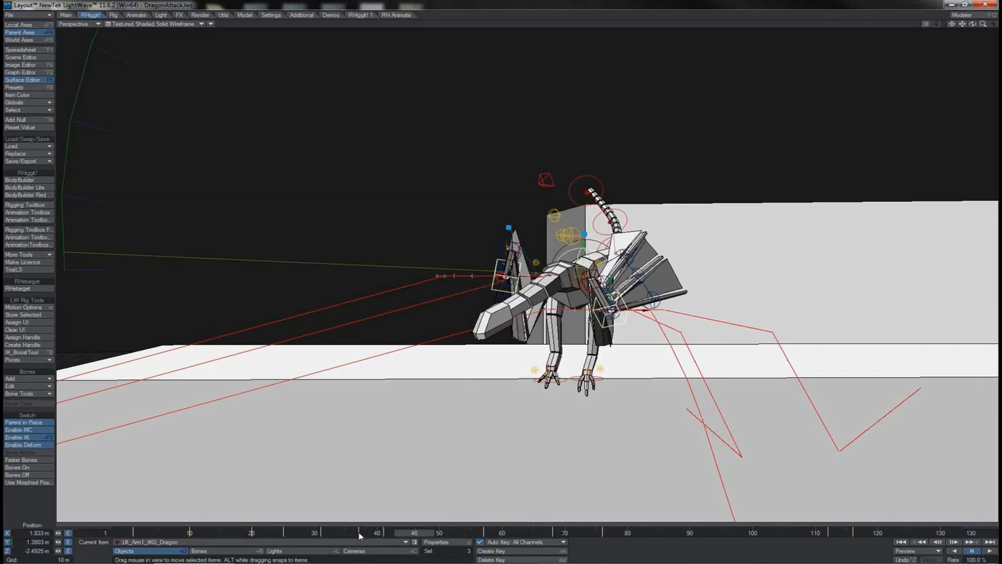
{"action": "key", "text": "2"}
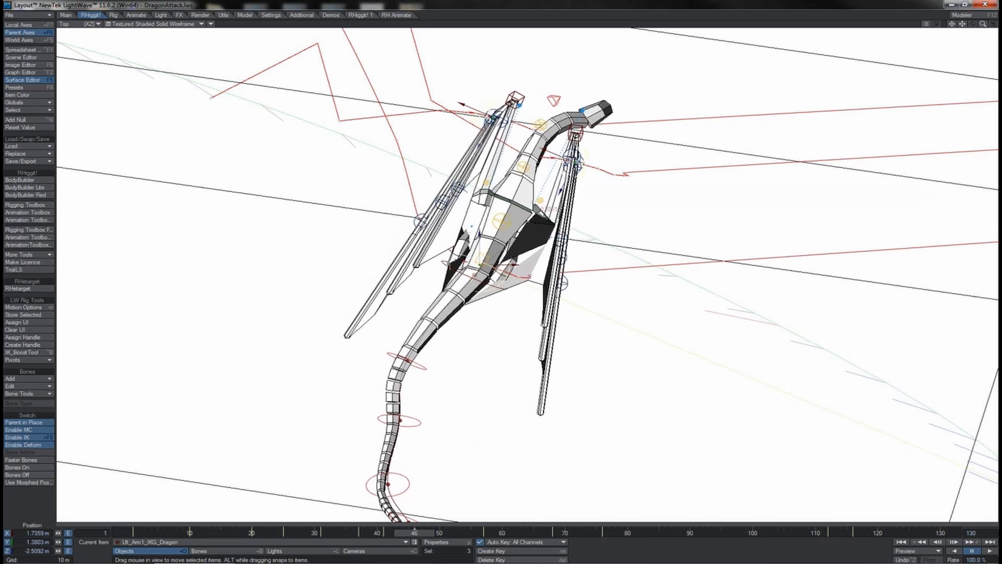
{"action": "key", "text": "4"}
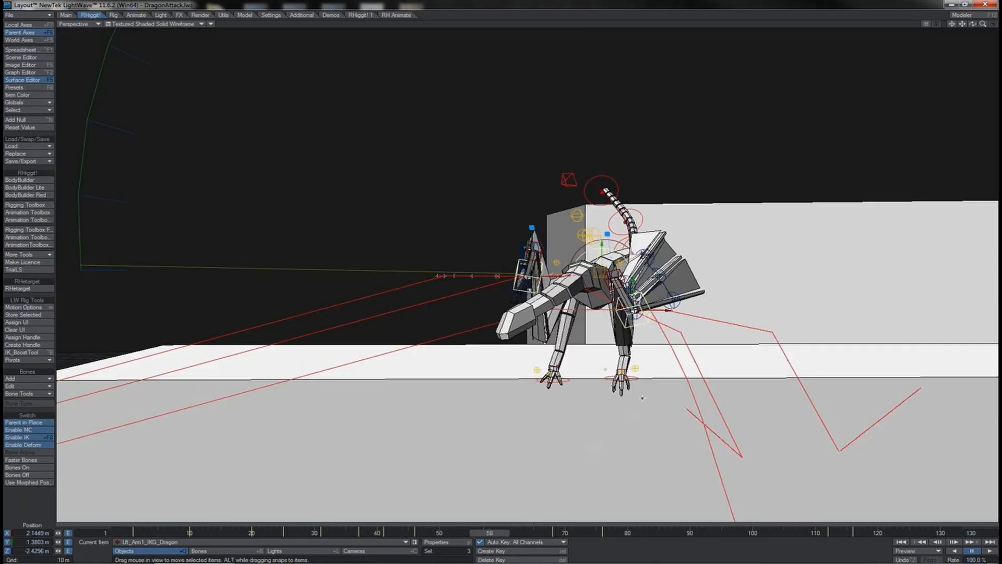
Select the left leg's IK goal and move its last key earlier on the timeline to about frame 54.
{"action": "left_click", "coordinate": [636, 380]}
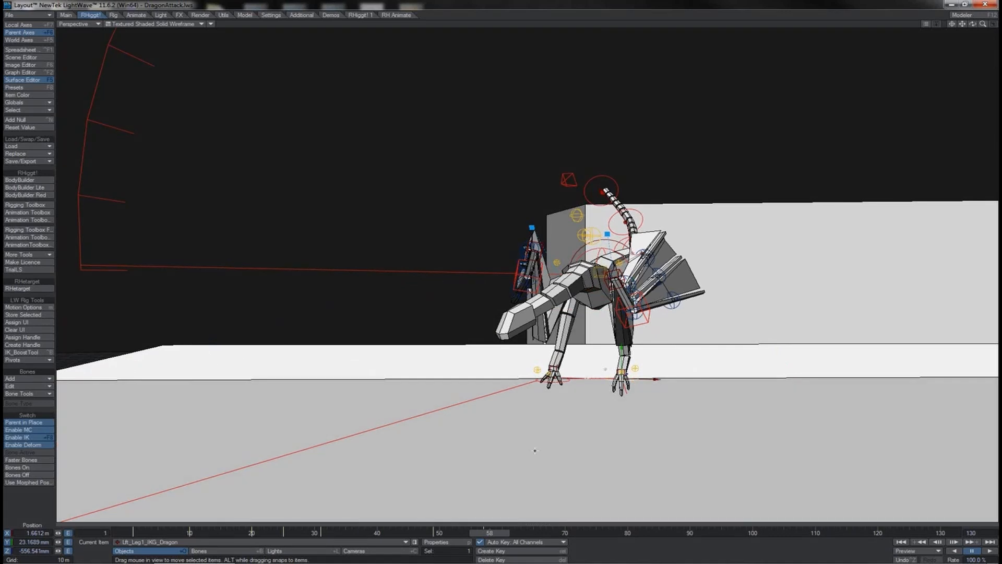
{"action": "left_click", "coordinate": [495, 526]}
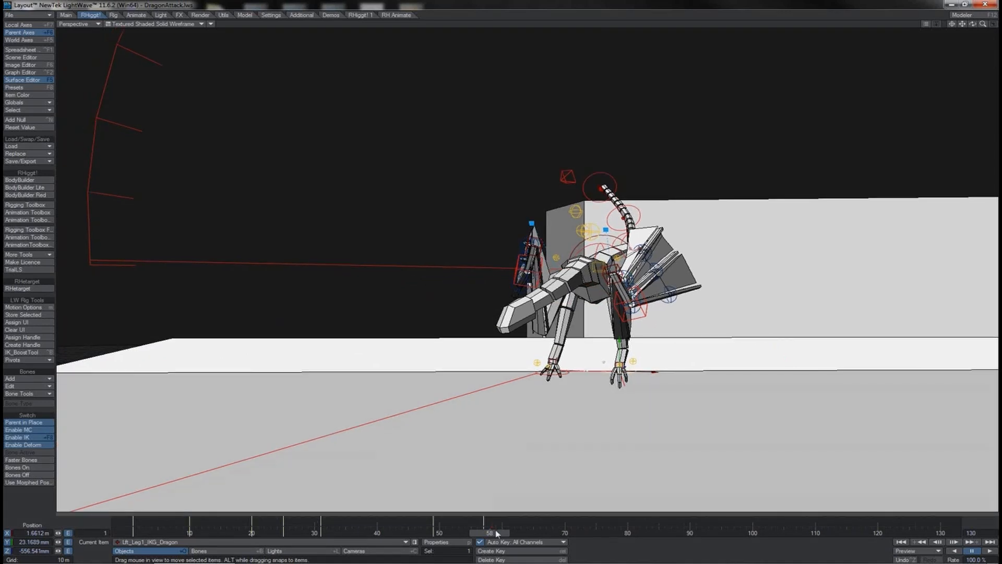
{"action": "left_click_drag", "start_coordinate": [496, 533], "coordinate": [408, 521]}
{"action": "left_click_drag", "start_coordinate": [483, 522], "coordinate": [708, 533]}
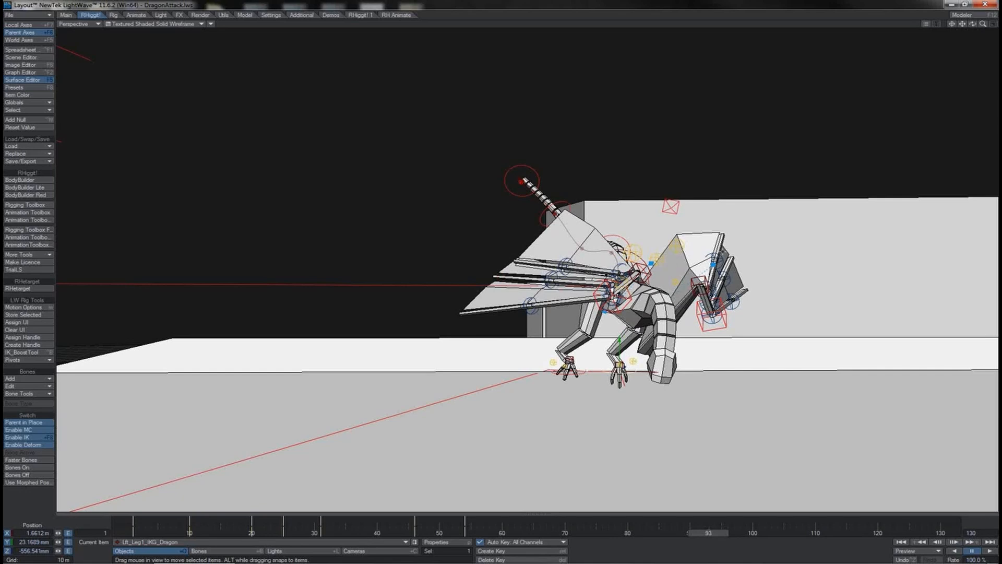
Examine both arm IK poles' curves in the Graph Editor and scrub through the motion around frame 111.
{"action": "left_click", "coordinate": [712, 264]}
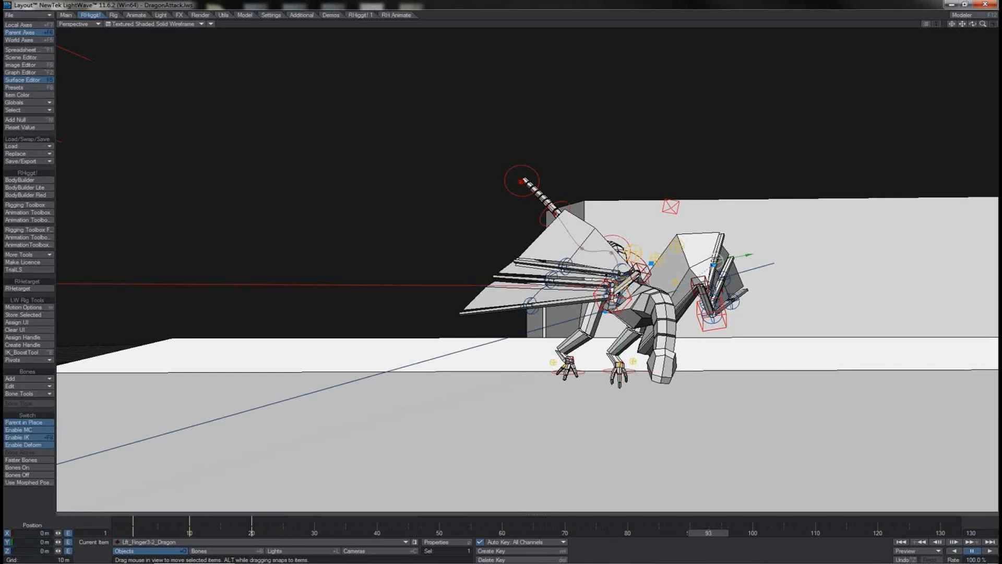
{"action": "left_click", "coordinate": [712, 266]}
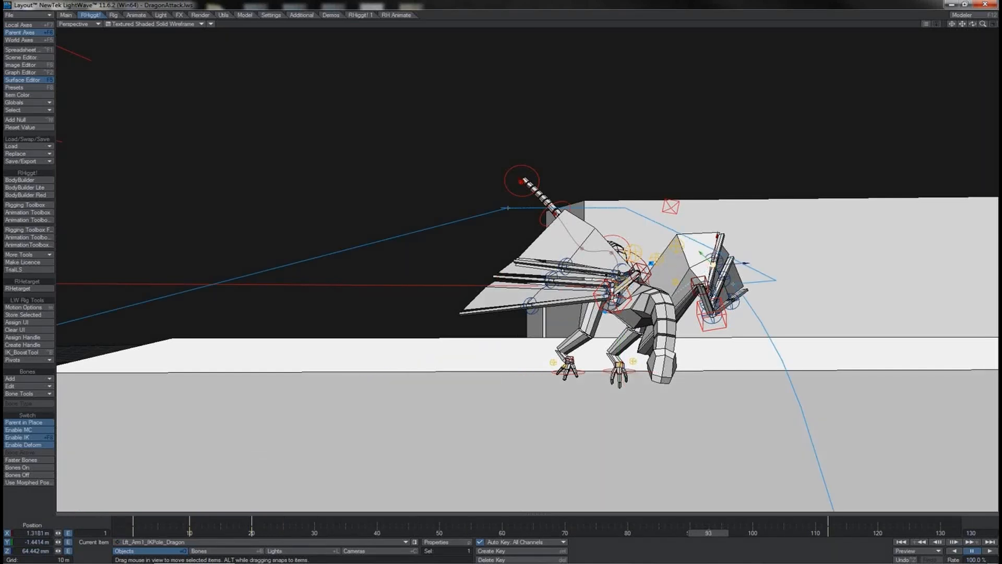
{"action": "left_click", "coordinate": [651, 264], "text": "shift"}
{"action": "key", "text": "ctrl+F2"}
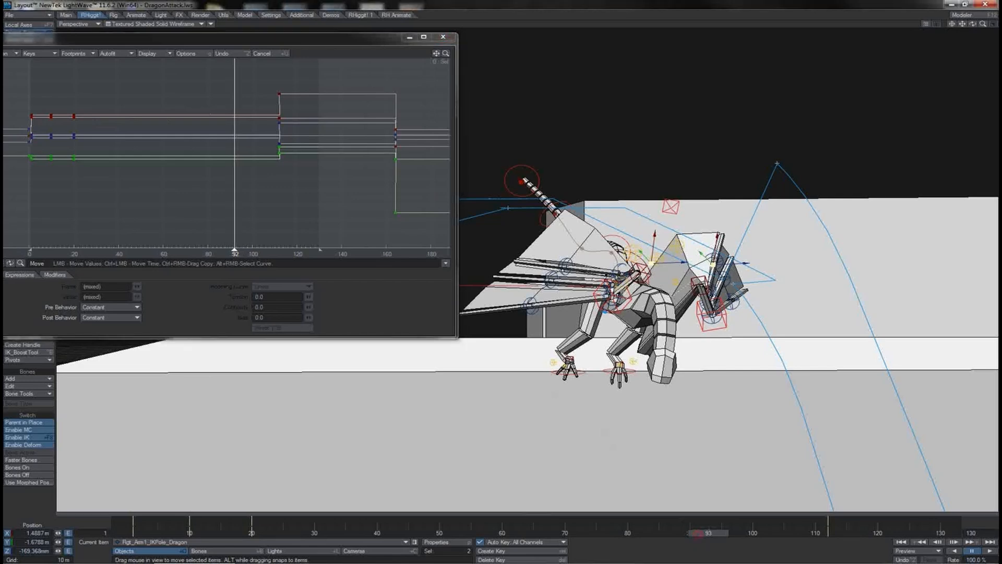
{"action": "left_click_drag", "start_coordinate": [700, 538], "coordinate": [632, 538]}
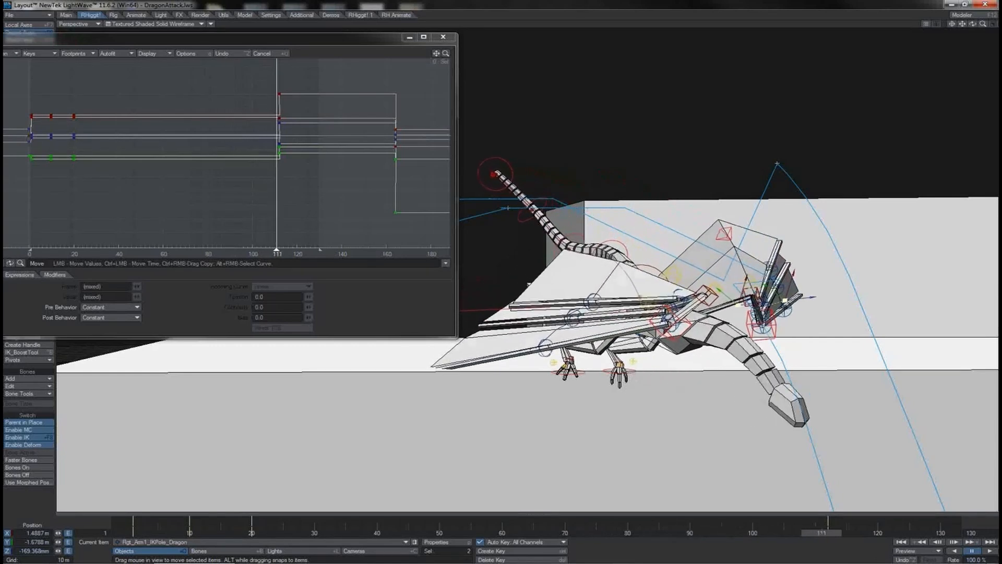
{"action": "left_click_drag", "start_coordinate": [872, 533], "coordinate": [584, 533]}
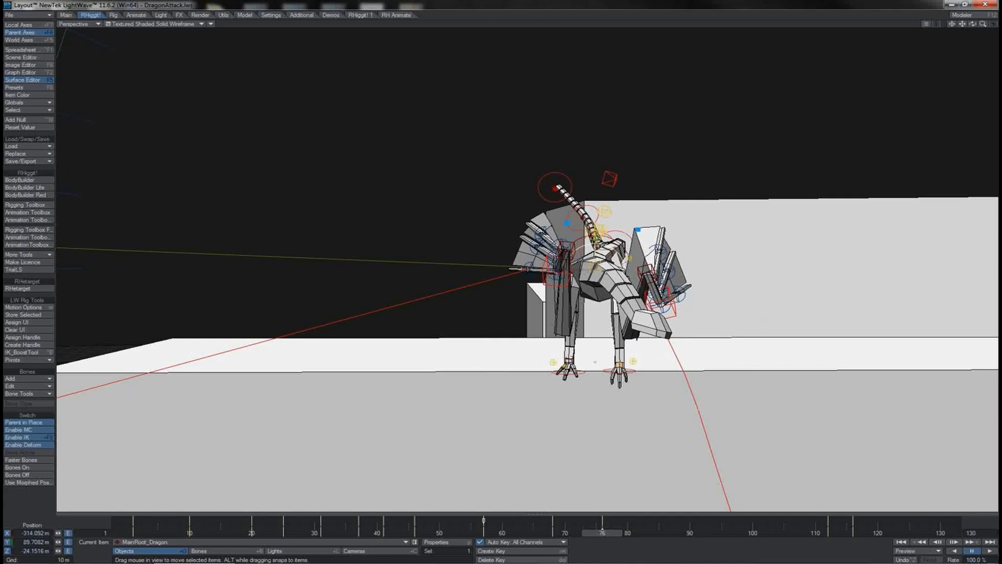
Add the left and right arm IK goals to the MainRoot_Dragon selection and create a key for the selected items at frame 107.
{"action": "left_click", "coordinate": [672, 313], "text": "shift"}
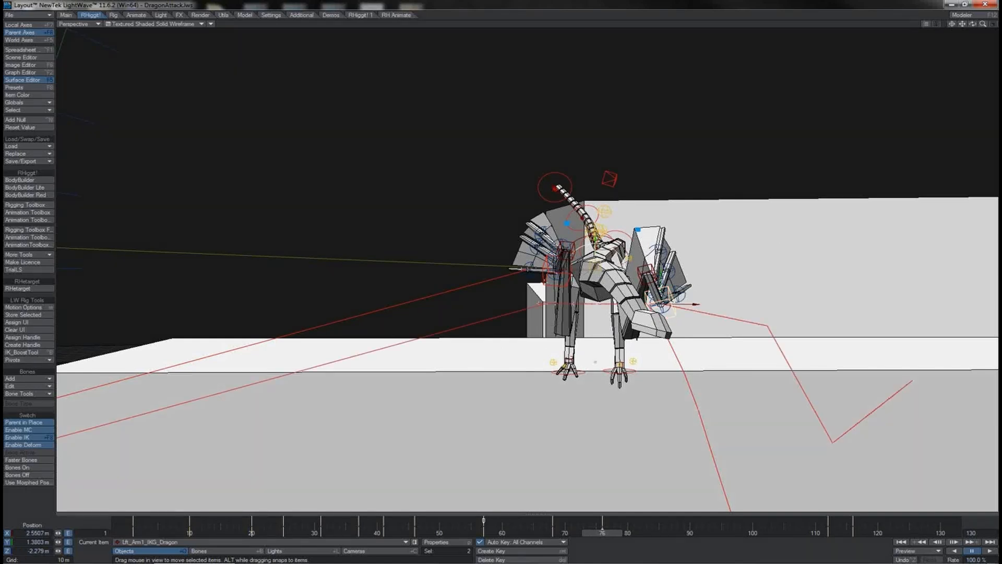
{"action": "left_click", "coordinate": [543, 282], "text": "shift"}
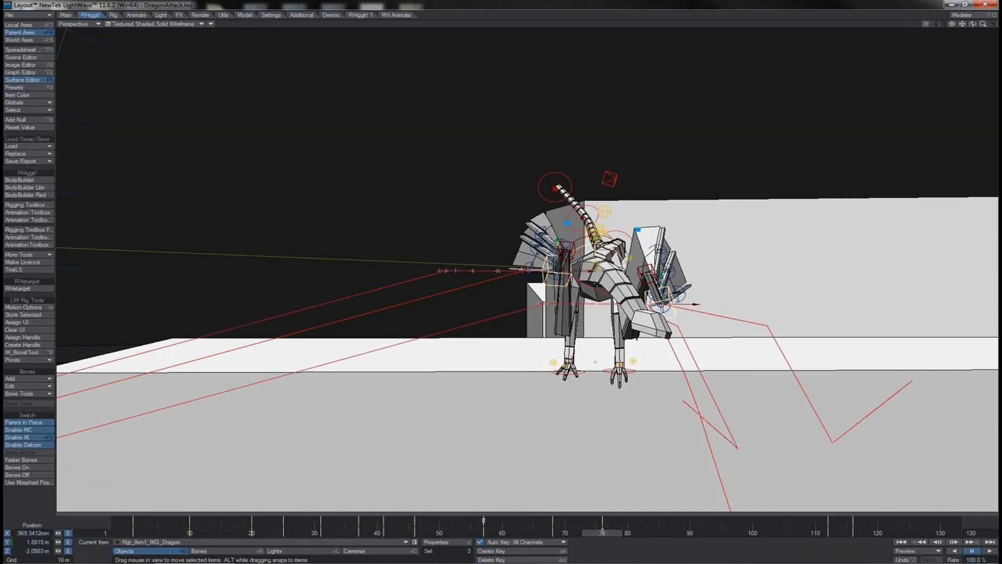
{"action": "key", "text": "Return"}
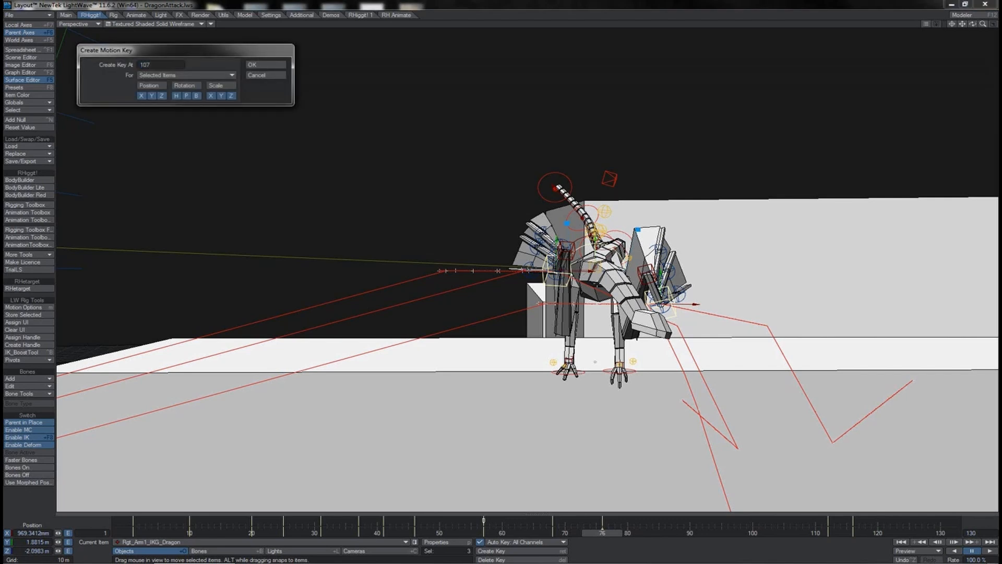
{"action": "type", "text": "107"}
{"action": "key", "text": "Return"}
{"action": "left_click", "coordinate": [806, 525]}
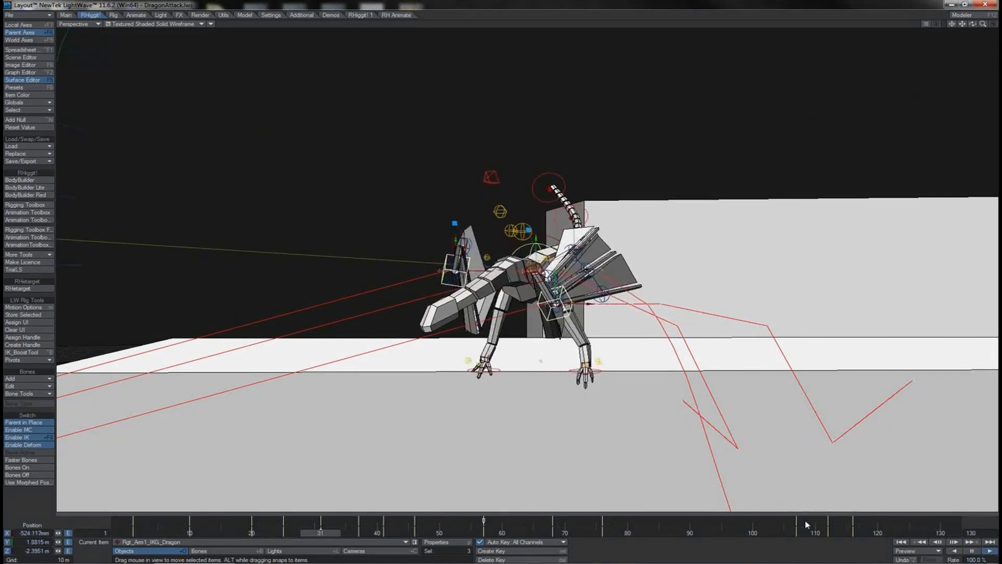
{"action": "left_click", "coordinate": [805, 520]}
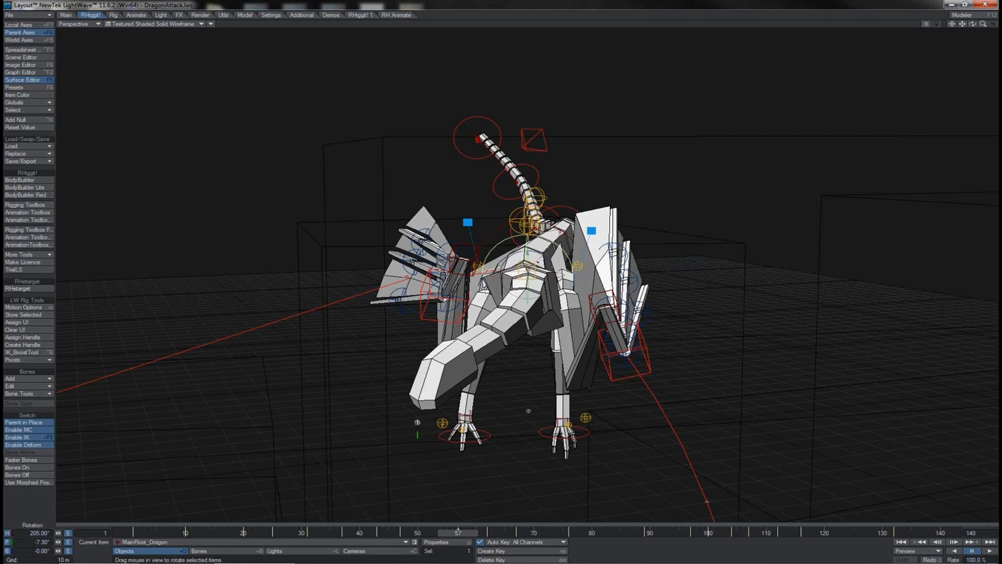
Select HipsRoot1_Dragon and fine-tune its bank rotation at frame 57, checking the pose from several angles.
{"action": "key", "text": "Down"}
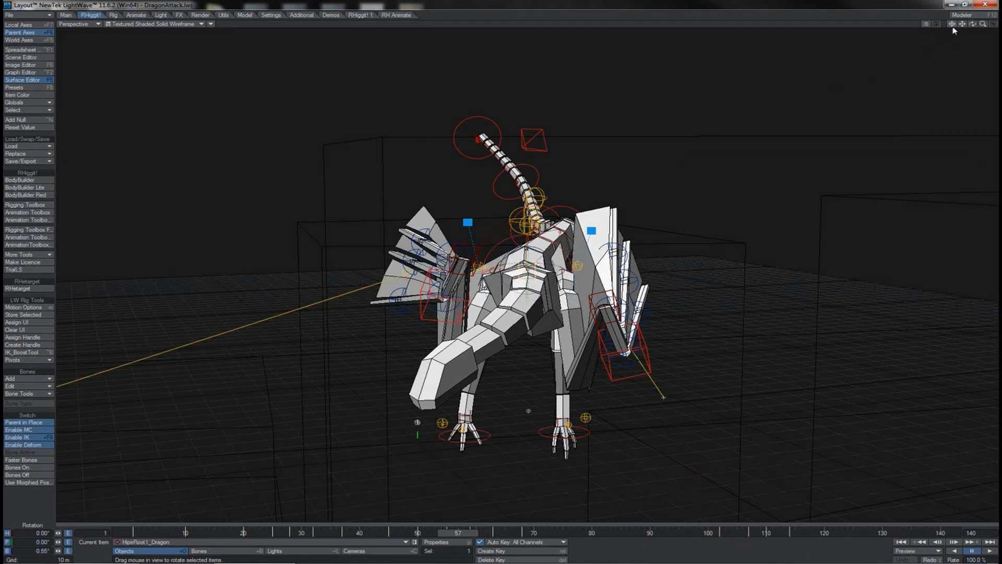
{"action": "left_click_drag", "start_coordinate": [954, 29], "coordinate": [501, 276]}
{"action": "left_click_drag", "start_coordinate": [973, 25], "coordinate": [911, 107]}
{"action": "mouse_move", "coordinate": [802, 223]}
{"action": "left_mouse_down"}
{"action": "mouse_move", "coordinate": [752, 221]}
{"action": "mouse_move", "coordinate": [825, 222]}
{"action": "mouse_move", "coordinate": [802, 224]}
{"action": "left_mouse_up"}
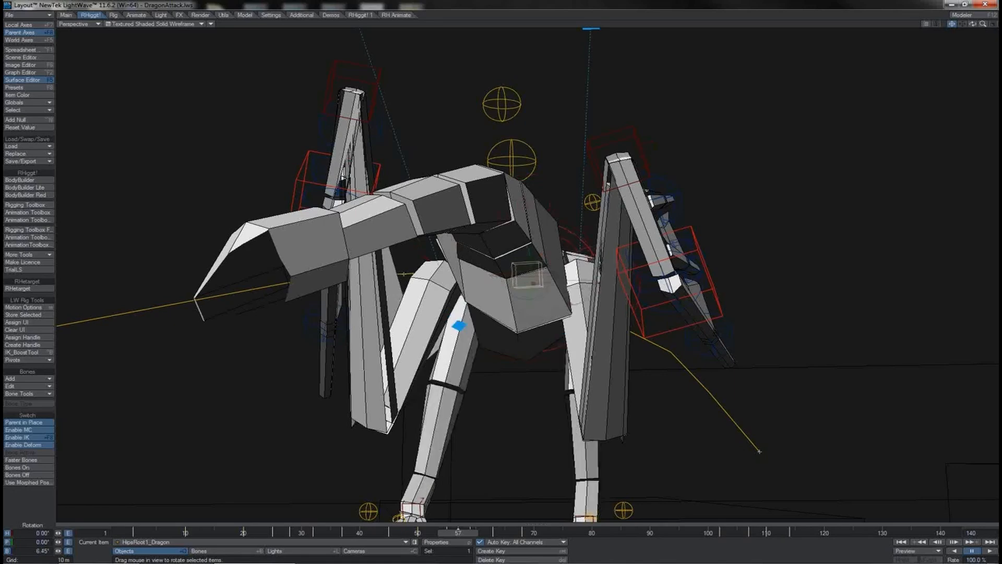
{"action": "mouse_move", "coordinate": [527, 275]}
{"action": "right_mouse_down"}
{"action": "mouse_move", "coordinate": [505, 275]}
{"action": "mouse_move", "coordinate": [523, 275]}
{"action": "right_mouse_up"}
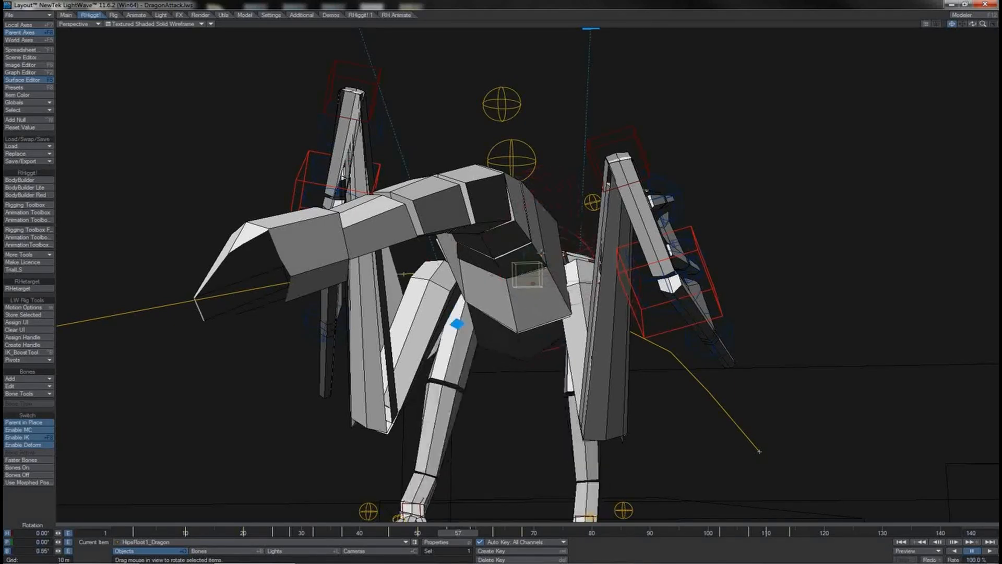
{"action": "left_click_drag", "start_coordinate": [970, 24], "coordinate": [974, 68]}
{"action": "left_click_drag", "start_coordinate": [980, 24], "coordinate": [981, 42]}
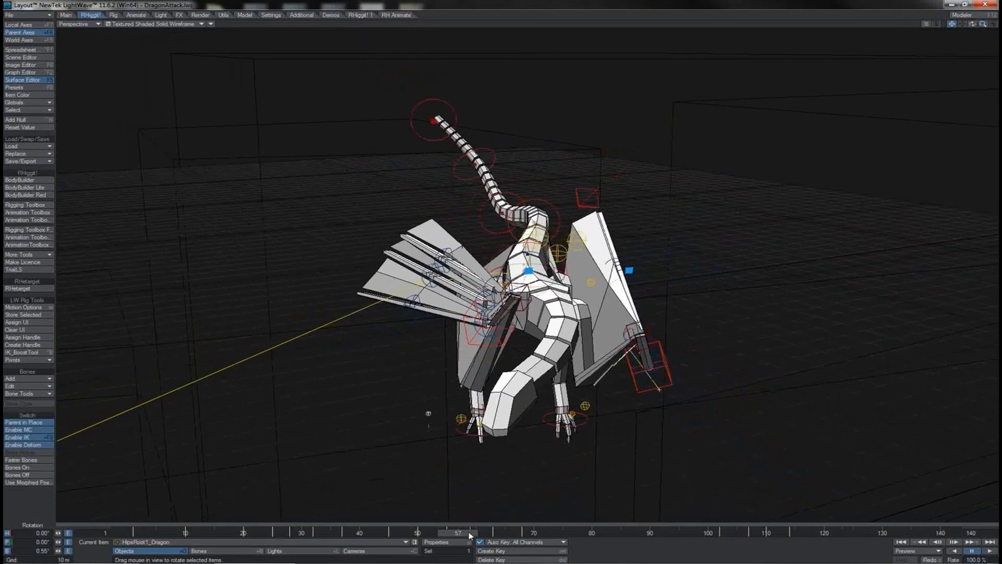
Scrub the timeline between frames 50 and 111 to review the hips' rotation in the perspective and Right views.
{"action": "left_click_drag", "start_coordinate": [470, 536], "coordinate": [533, 533]}
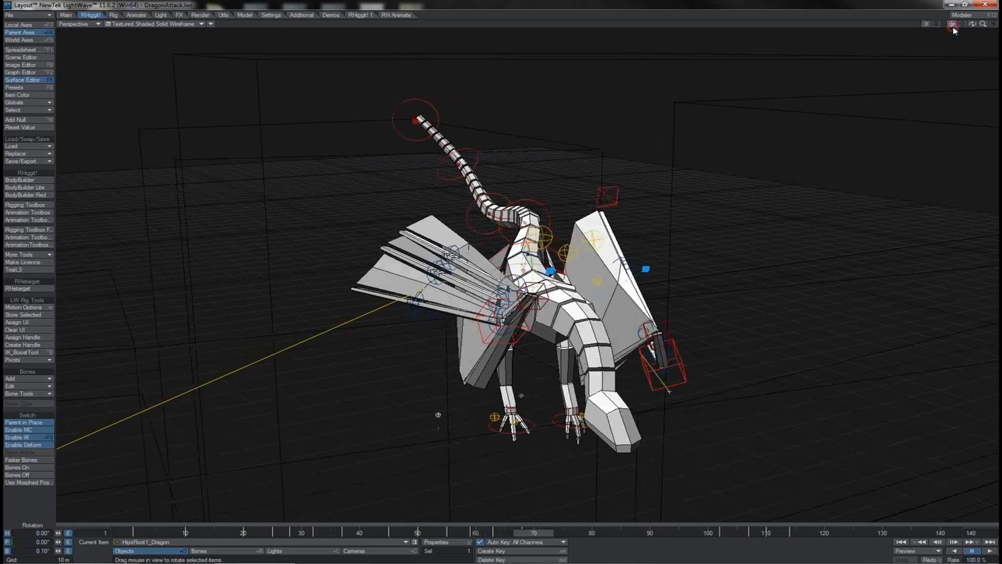
{"action": "left_click_drag", "start_coordinate": [534, 534], "coordinate": [498, 534]}
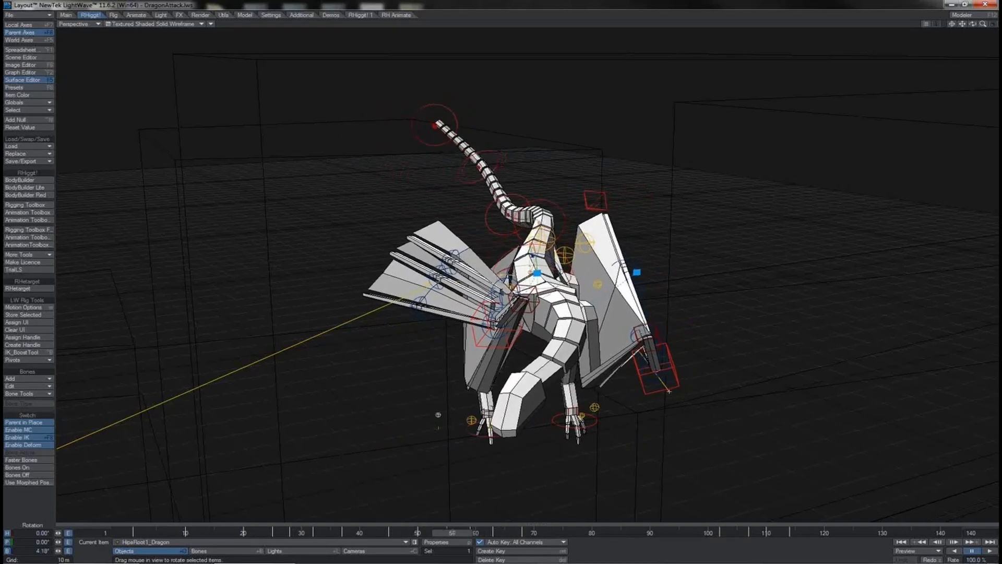
{"action": "left_click_drag", "start_coordinate": [412, 533], "coordinate": [516, 533]}
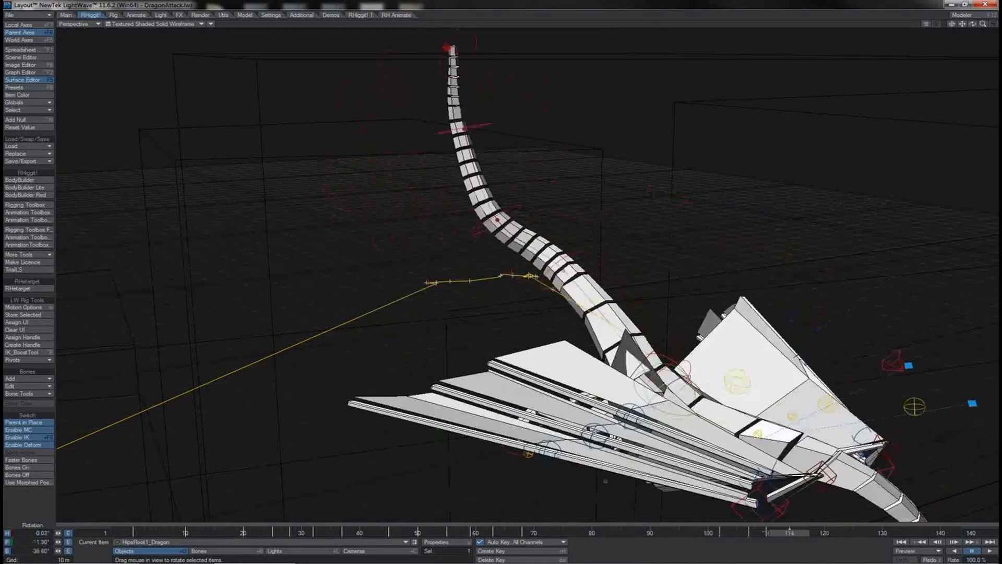
{"action": "key", "text": "3"}
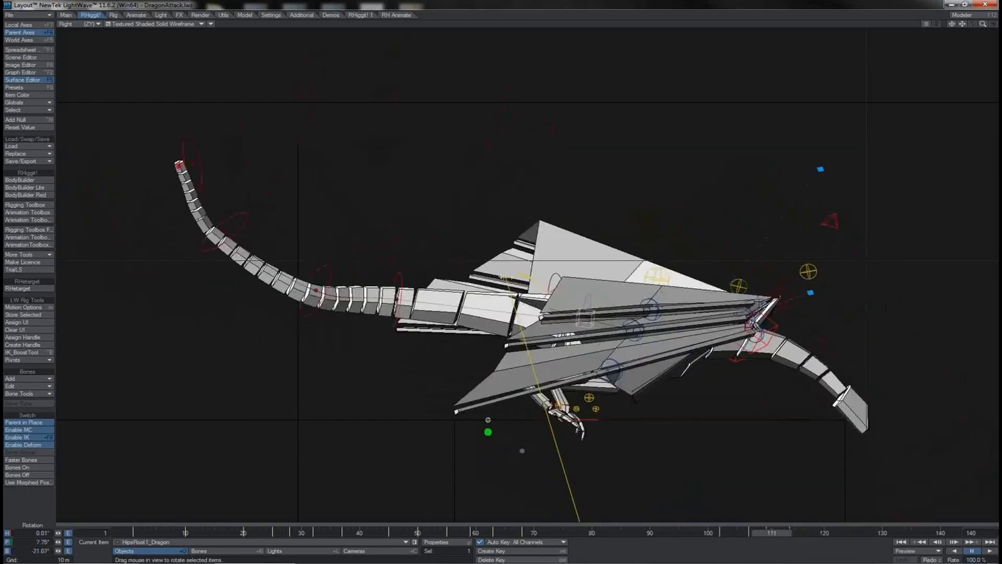
{"action": "left_click_drag", "start_coordinate": [972, 25], "coordinate": [972, 26]}
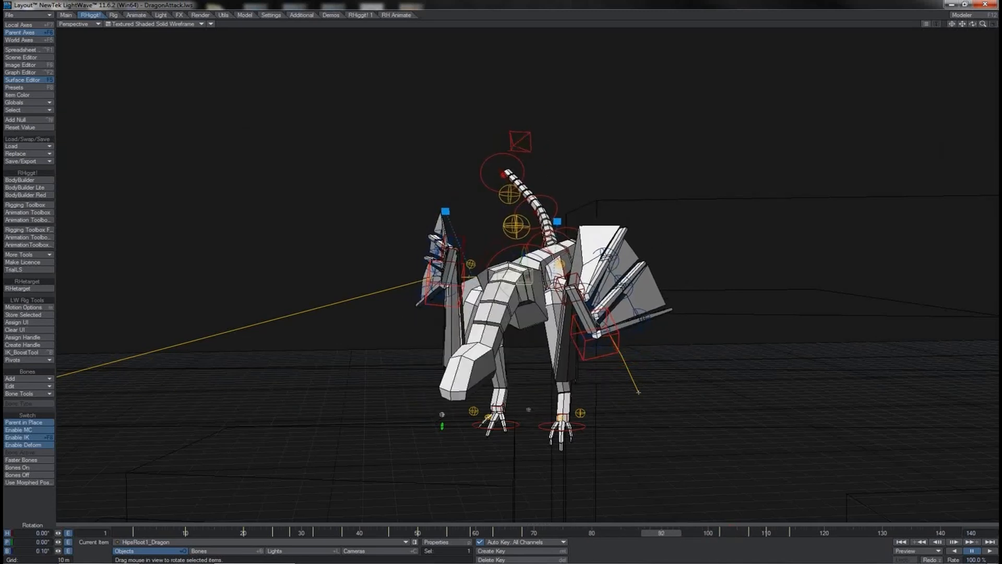
{"action": "left_click_drag", "start_coordinate": [684, 533], "coordinate": [772, 533]}
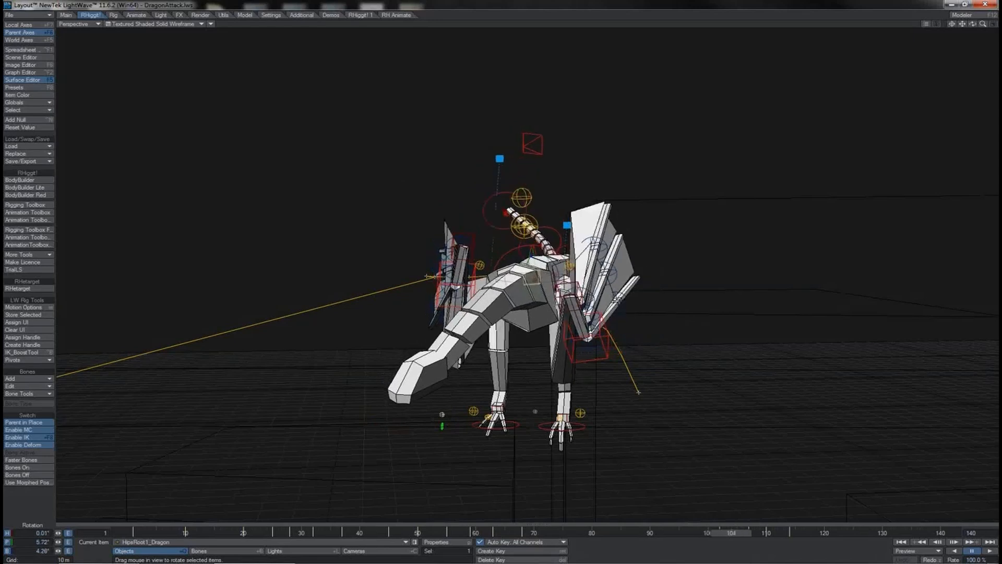
Play and scrub the full animation in the Right view to review the dragon's take-off, stopping at frame 117.
{"action": "key", "text": "3"}
{"action": "left_click_drag", "start_coordinate": [985, 24], "coordinate": [963, 25]}
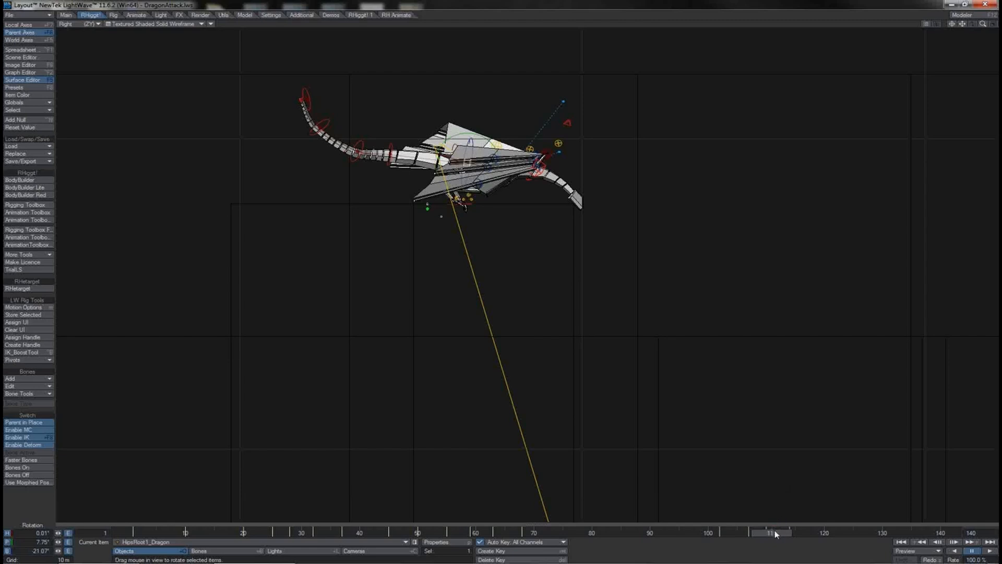
{"action": "left_click_drag", "start_coordinate": [776, 534], "coordinate": [132, 531]}
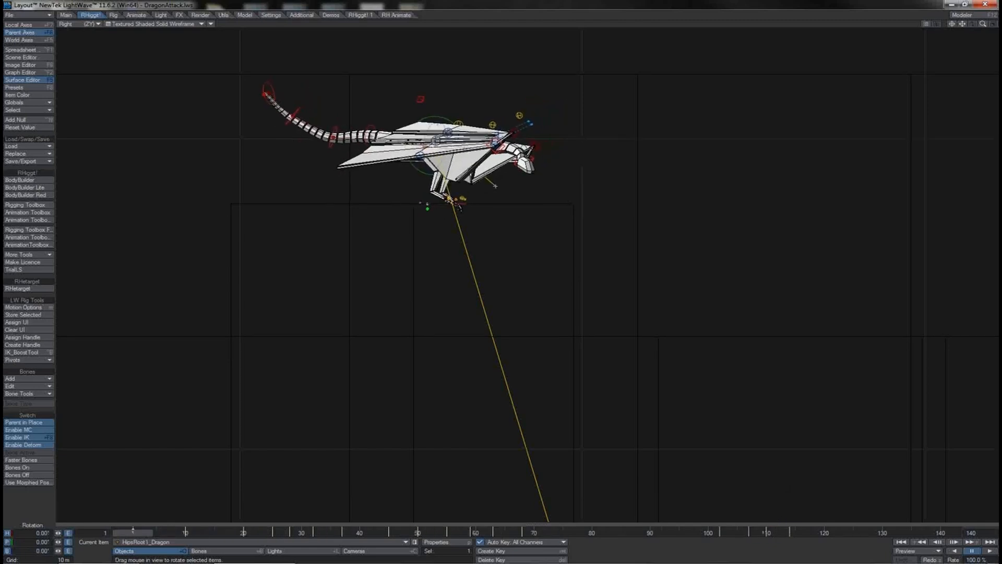
{"action": "left_click", "coordinate": [989, 552]}
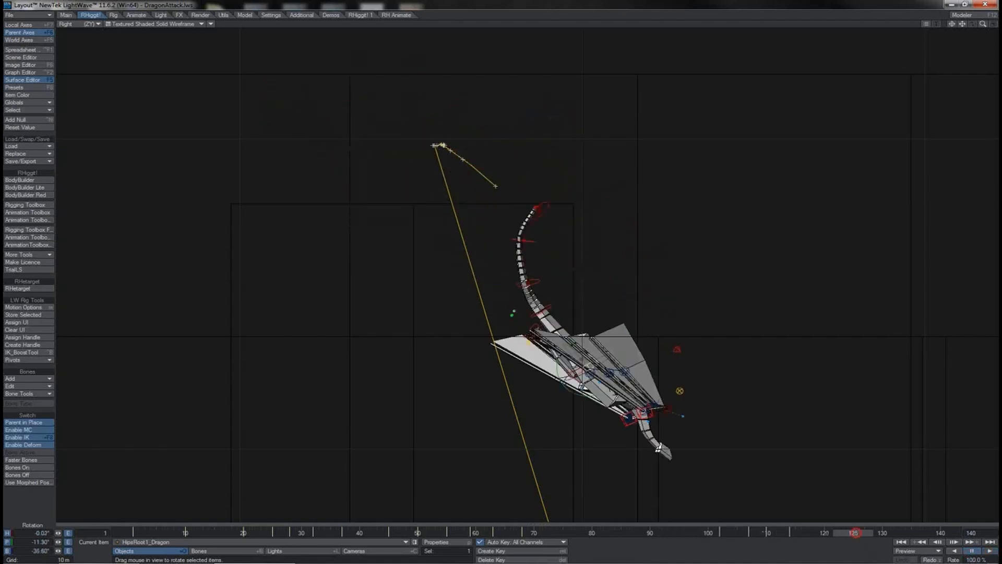
{"action": "left_click_drag", "start_coordinate": [855, 532], "coordinate": [766, 532]}
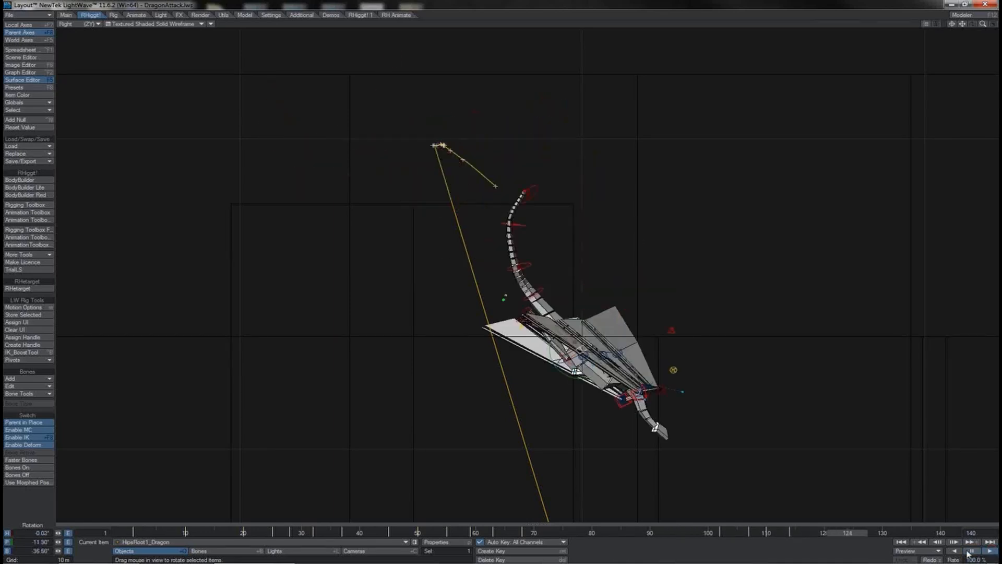
{"action": "left_click", "coordinate": [968, 554]}
{"action": "left_click_drag", "start_coordinate": [902, 532], "coordinate": [664, 532]}
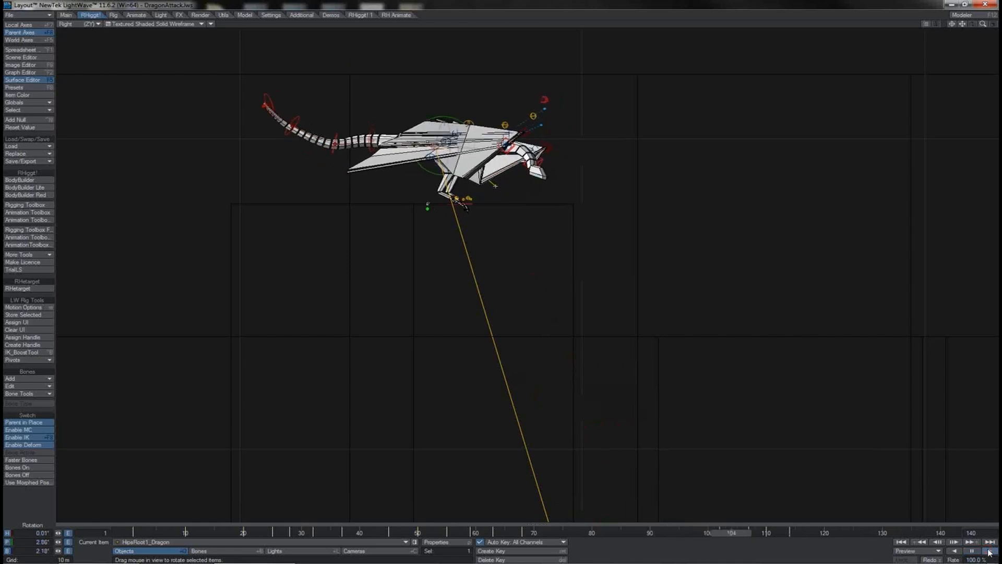
{"action": "left_click", "coordinate": [973, 551]}
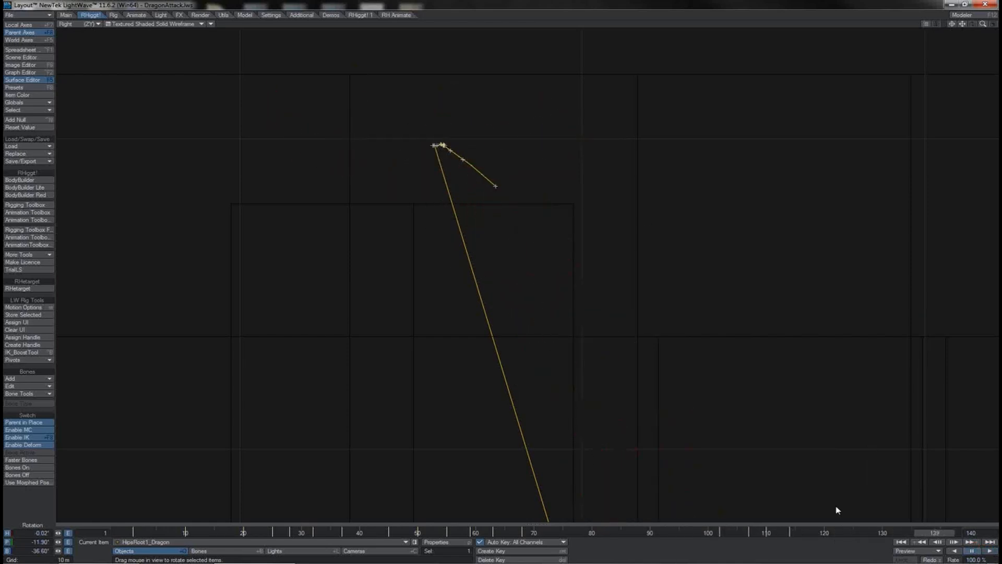
{"action": "left_click_drag", "start_coordinate": [936, 534], "coordinate": [806, 532]}
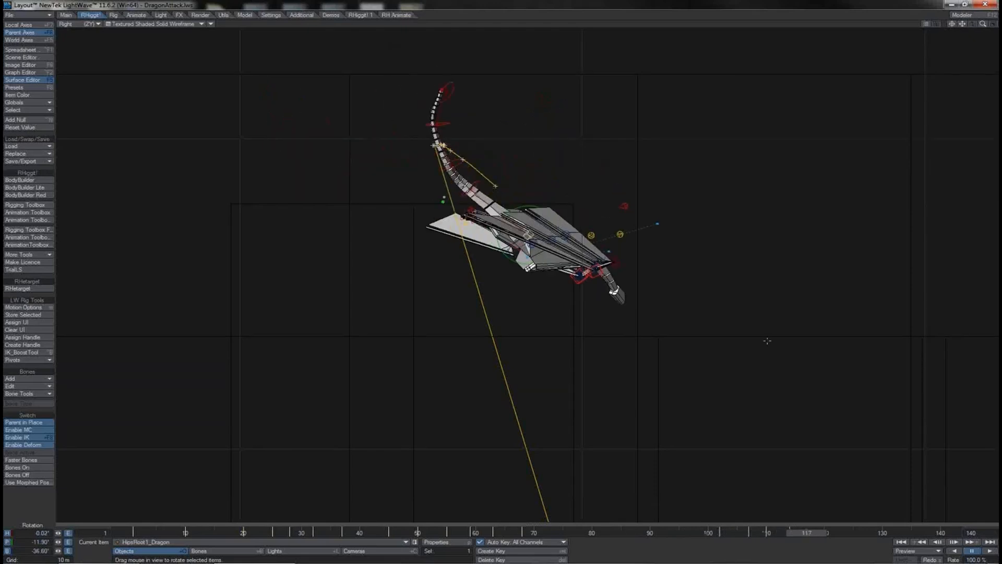
Select MainRoot_Dragon and jump back and forth through its keys between frames 104 and 117 to compare the take-off poses.
{"action": "key", "text": "Up"}
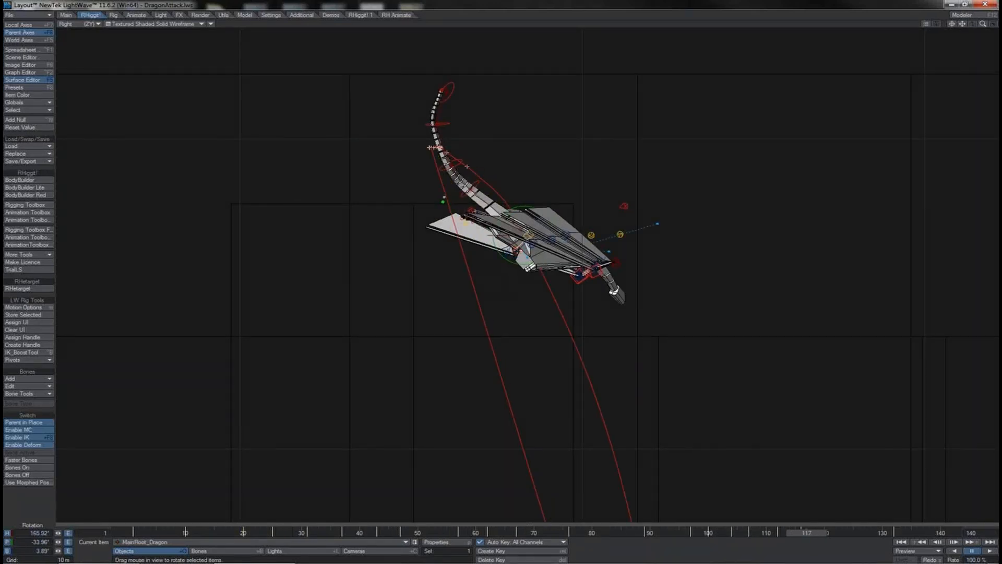
{"action": "key", "text": "shift+Left"}
{"action": "key", "text": "shift+Left"}
{"action": "key", "text": "shift+Left"}
{"action": "key", "text": "shift+Left"}
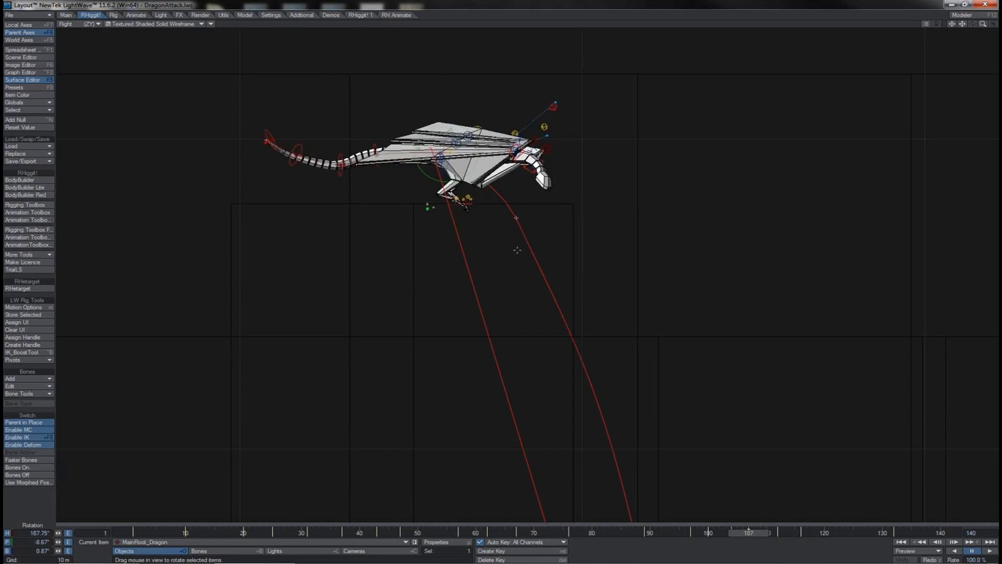
{"action": "key", "text": "shift+Right"}
{"action": "key", "text": "shift+Right"}
{"action": "key", "text": "shift+Right"}
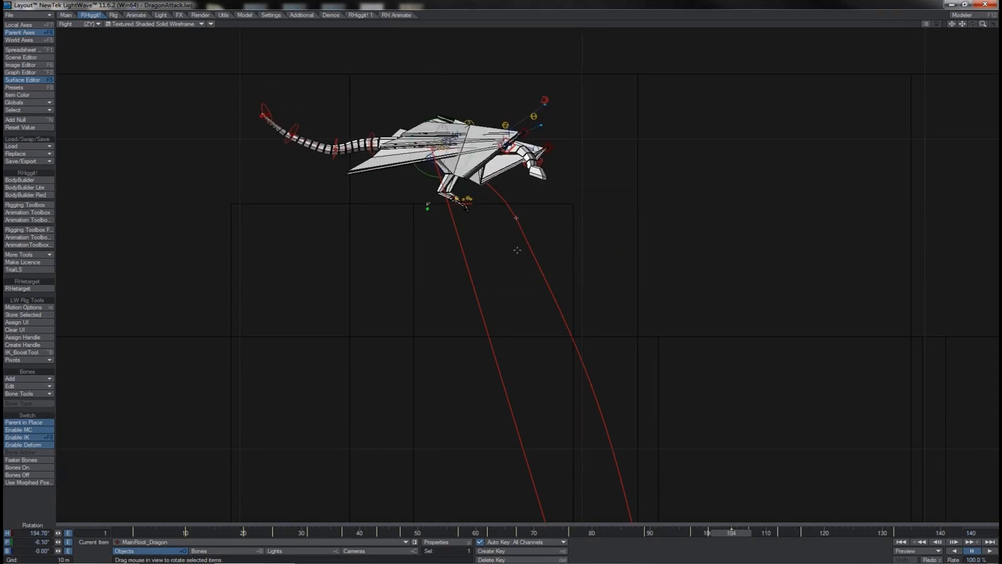
{"action": "key", "text": "shift+Right"}
{"action": "key", "text": "shift+Left"}
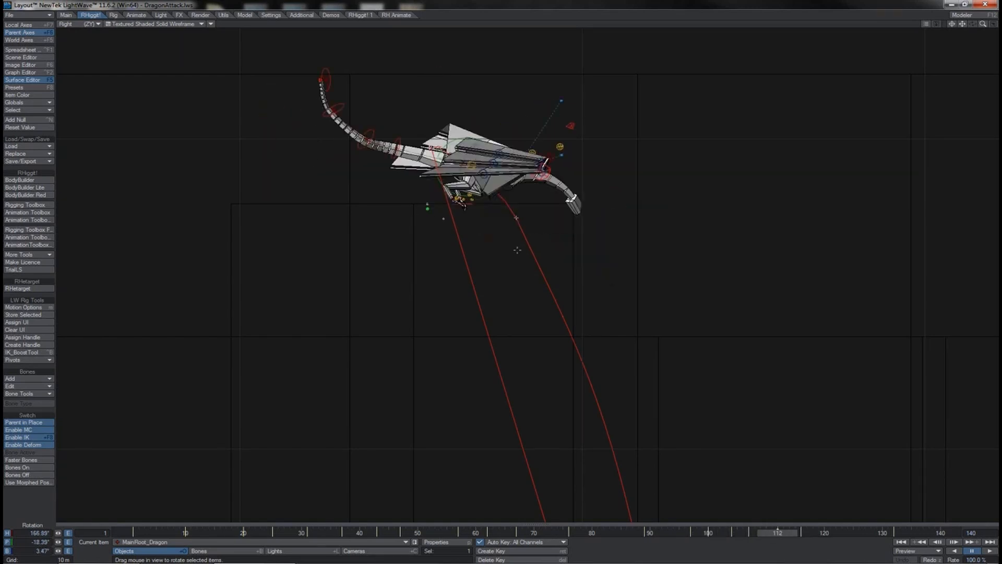
{"action": "key", "text": "shift+Right"}
{"action": "key", "text": "shift+Left"}
{"action": "key", "text": "shift+Left"}
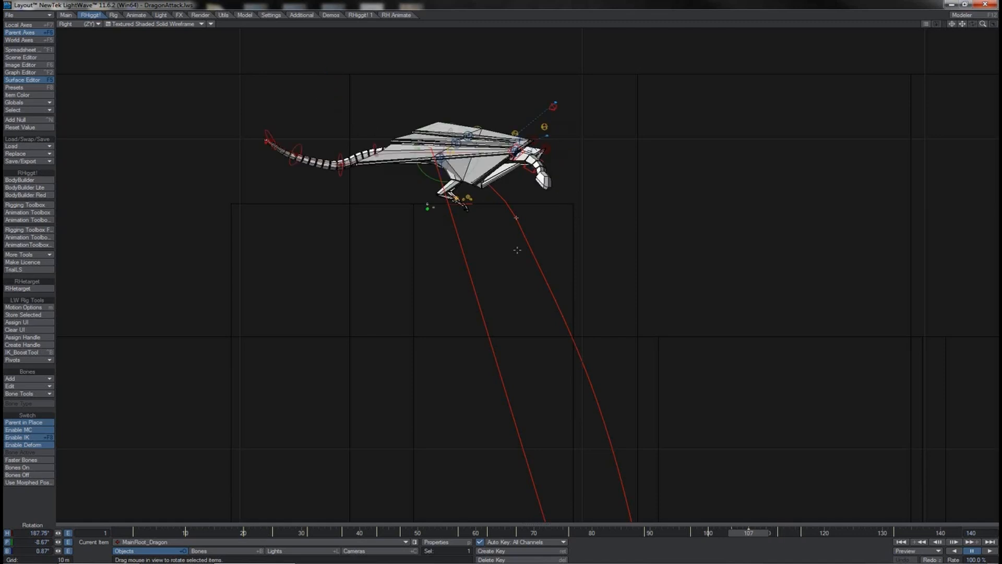
{"action": "key", "text": "shift+Right"}
{"action": "key", "text": "shift+Right"}
{"action": "key", "text": "shift+Right"}
{"action": "key", "text": "shift+Right"}
{"action": "key", "text": "shift+Right"}
{"action": "key", "text": "shift+Left"}
{"action": "key", "text": "shift+Left"}
{"action": "key", "text": "shift+Left"}
{"action": "key", "text": "shift+Left"}
{"action": "key", "text": "shift+Left"}
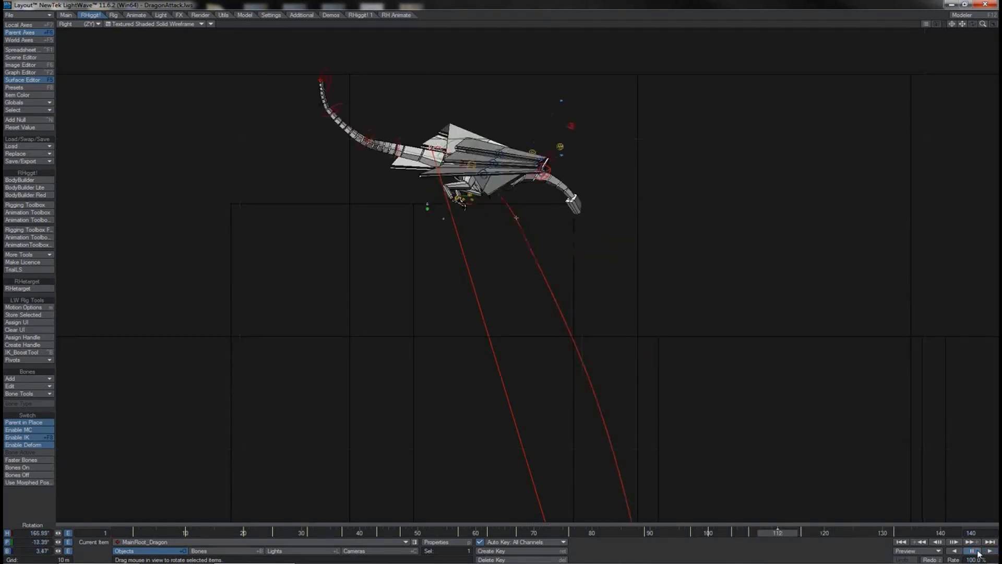
{"action": "key", "text": "shift+Left"}
{"action": "key", "text": "shift+Right"}
{"action": "key", "text": "shift+Right"}
{"action": "key", "text": "shift+Right"}
{"action": "key", "text": "shift+Right"}
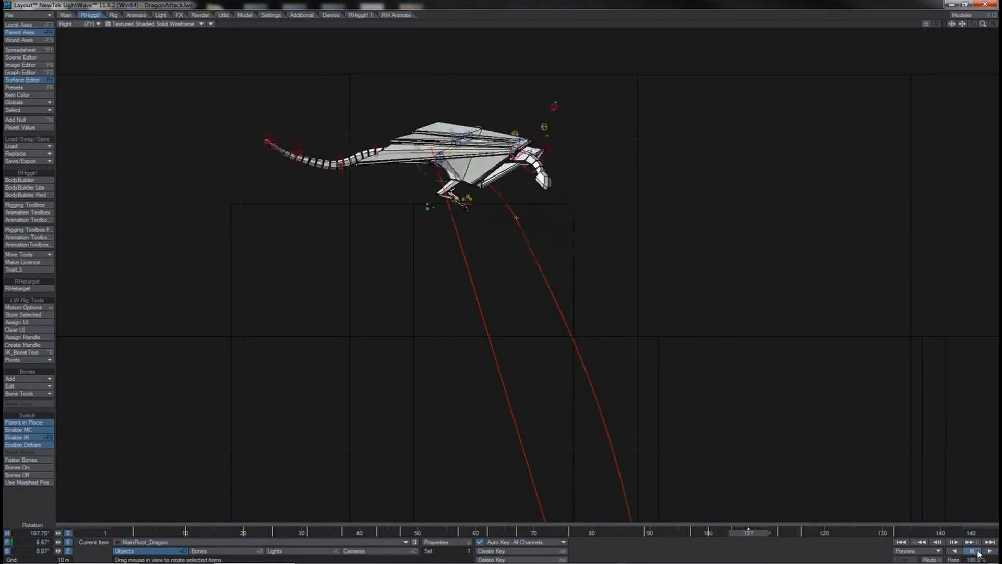
{"action": "key", "text": "shift+Left"}
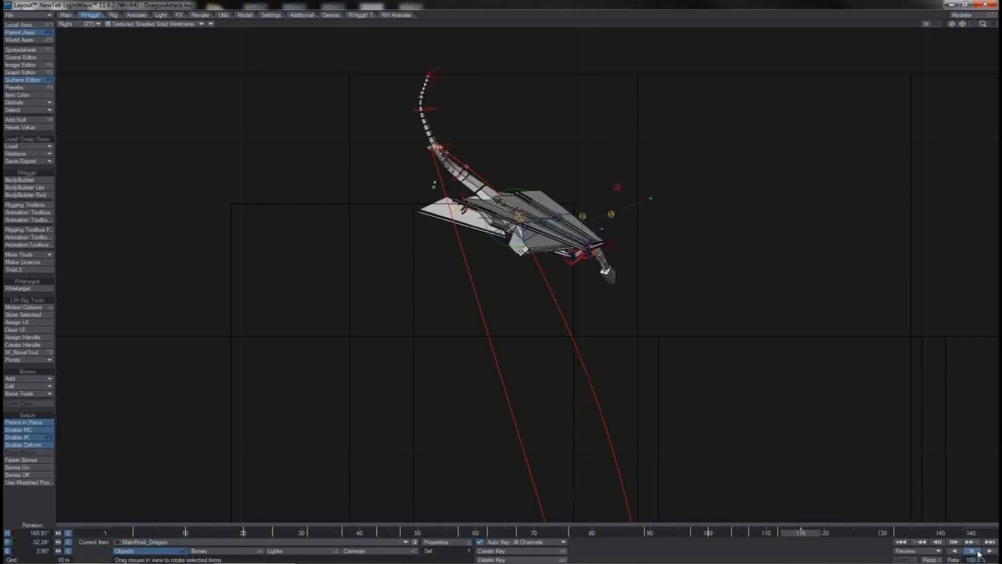
Select all the dragon's controllers to inspect their keys, and select MainRoot_Dragon alone to check its key at frame 132.
{"action": "mouse_move", "coordinate": [687, 49]}
{"action": "left_mouse_down"}
{"action": "mouse_move", "coordinate": [597, 163]}
{"action": "mouse_move", "coordinate": [449, 281]}
{"action": "mouse_move", "coordinate": [405, 290]}
{"action": "left_mouse_up"}
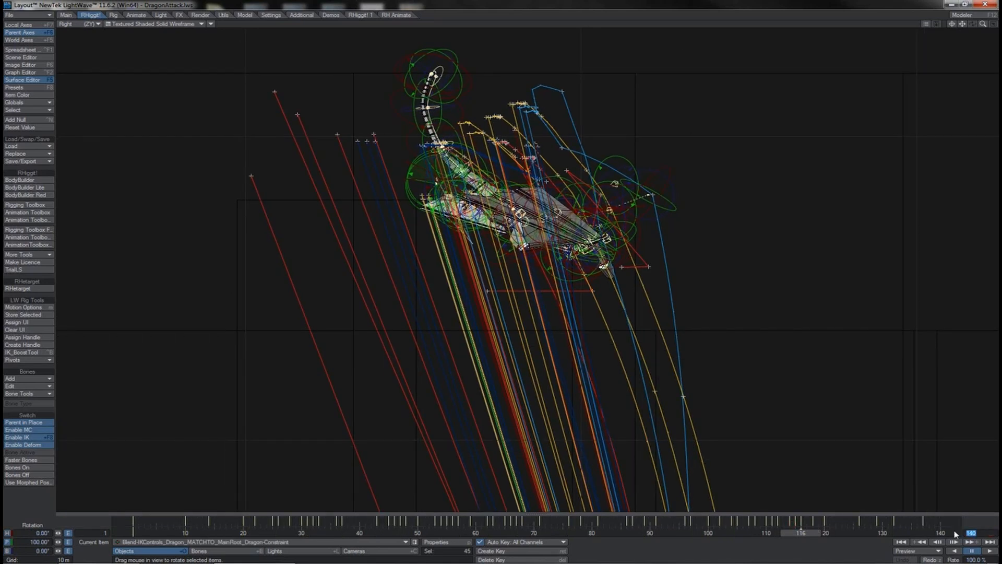
{"action": "key", "text": "Return"}
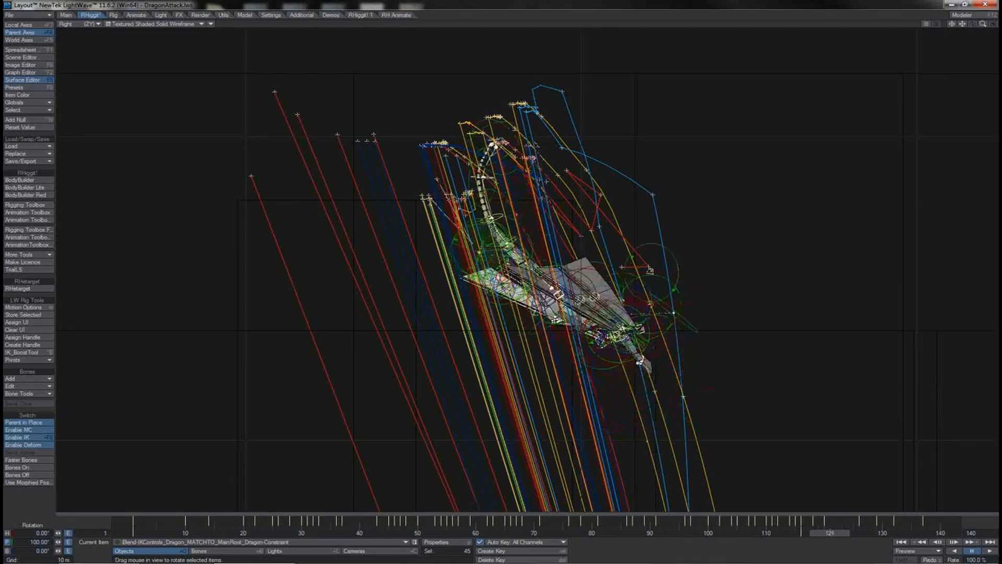
{"action": "left_click", "coordinate": [552, 289]}
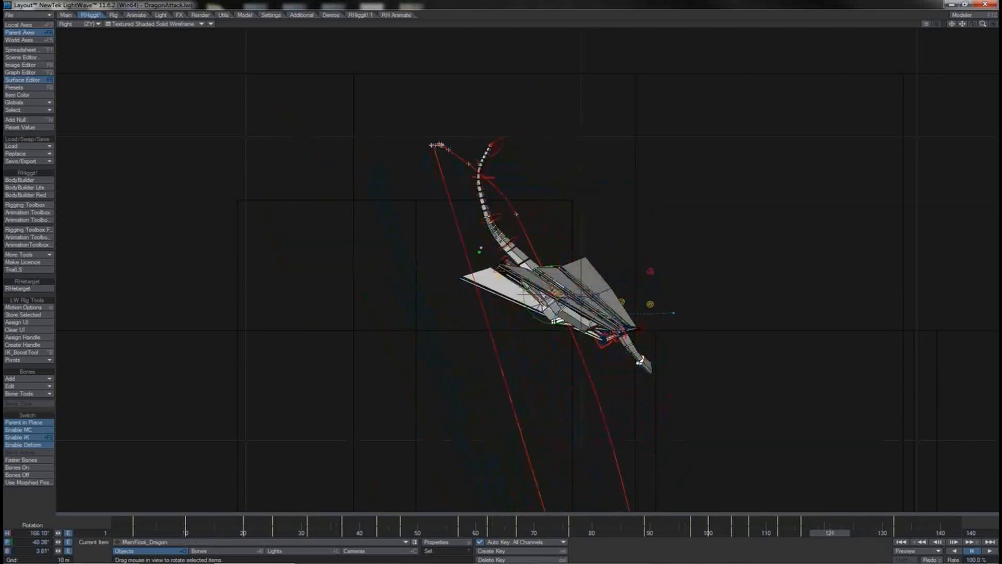
{"action": "key", "text": "shift+Right"}
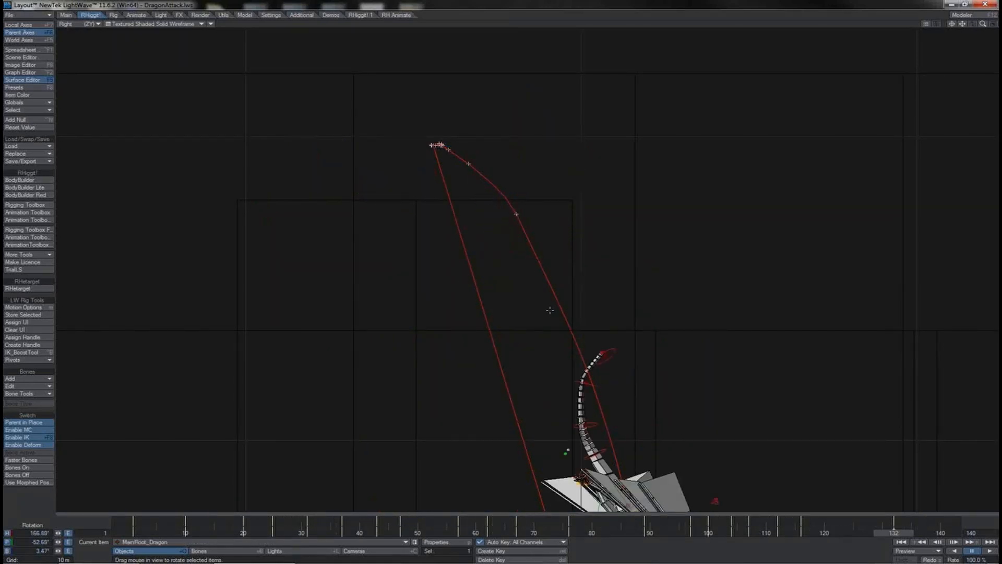
{"action": "key", "text": "shift+Left"}
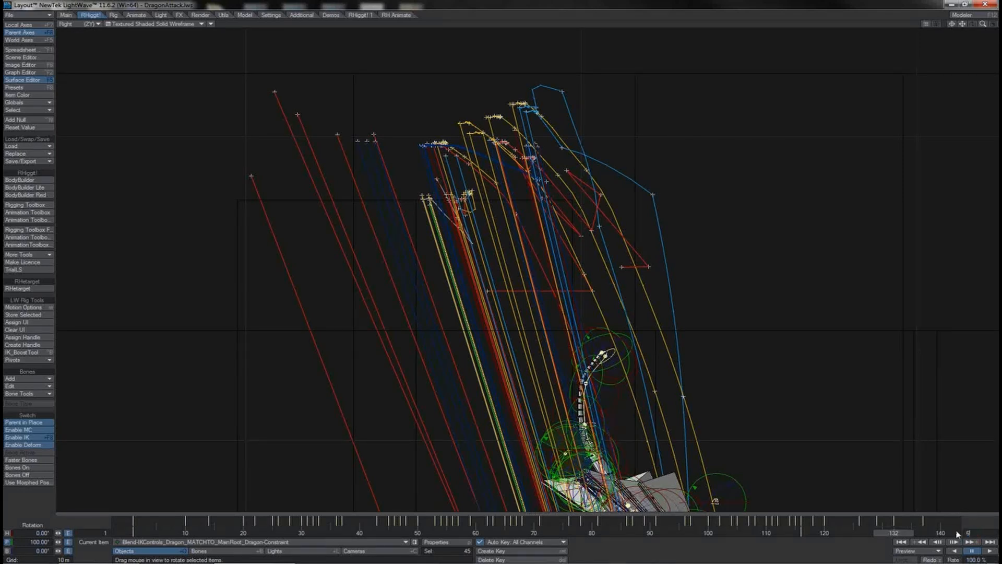
Set the timeline's end frame to 600 and adjust the timing of the selected controllers' keys from frame 132 onward.
{"action": "key", "text": "Return"}
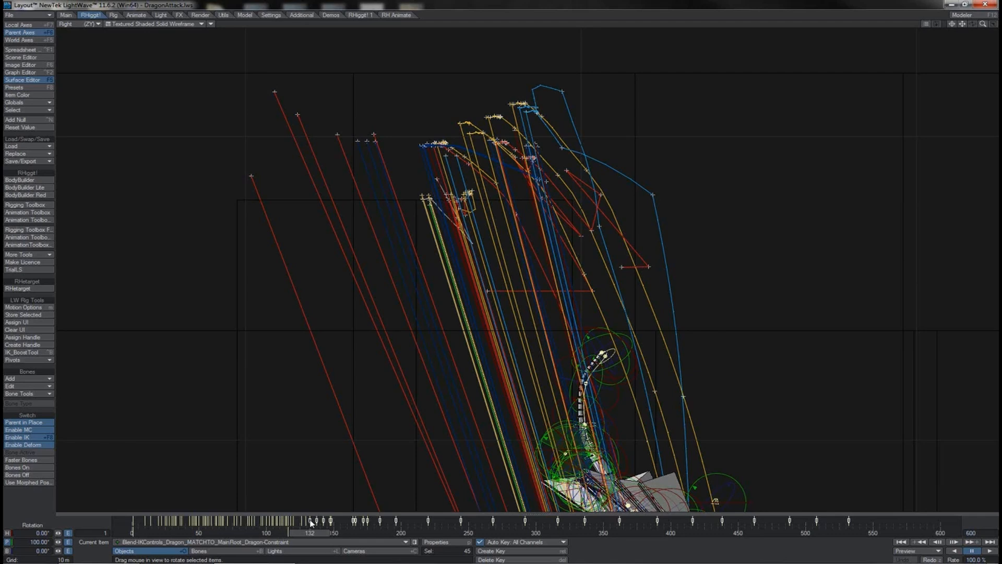
{"action": "left_click", "coordinate": [311, 522]}
{"action": "left_click_drag", "start_coordinate": [310, 522], "coordinate": [312, 522]}
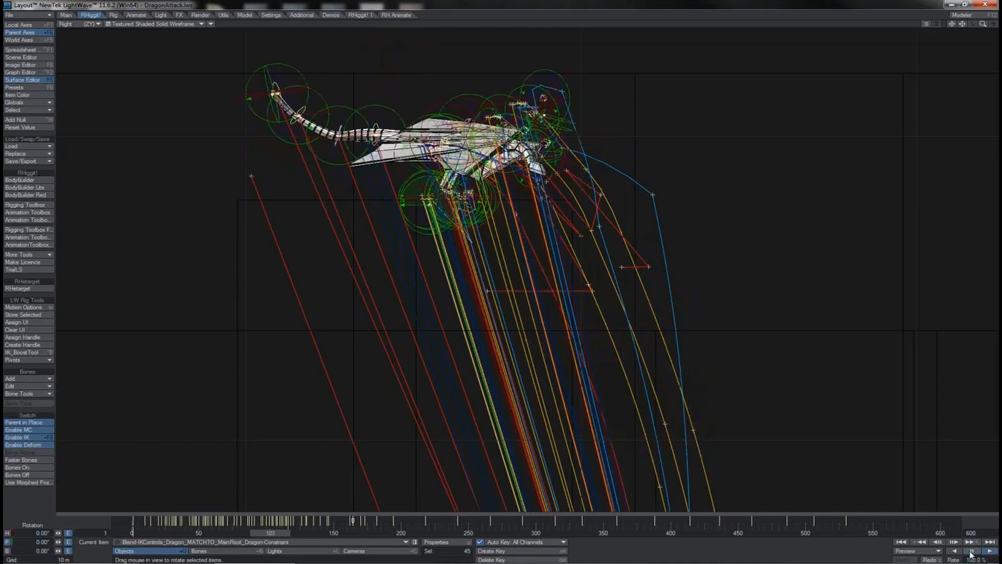
Play and scrub the take-off in the Right view, including frames 136 back to 110 along MainRoot_Dragon's motion path.
{"action": "left_click", "coordinate": [972, 552]}
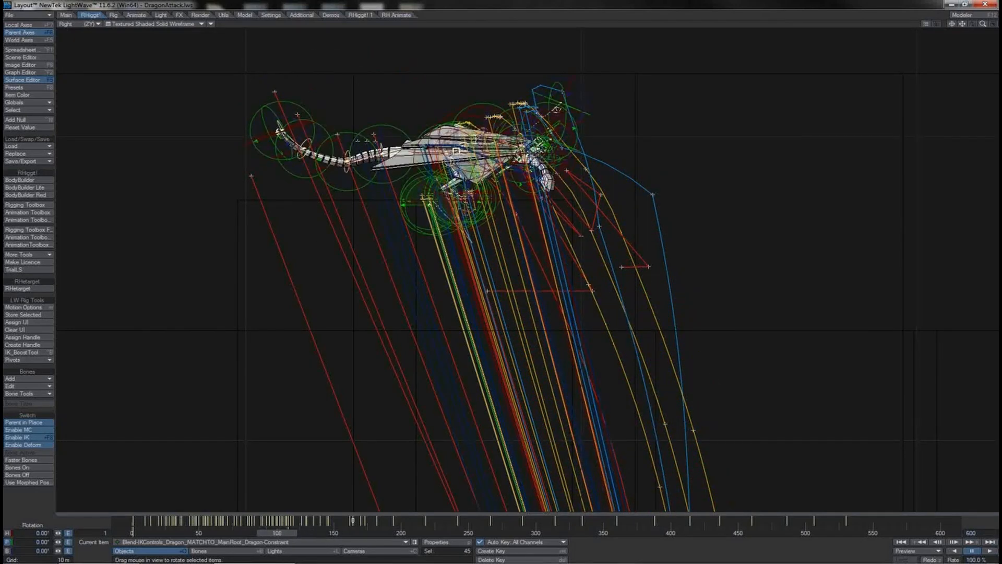
{"action": "left_click", "coordinate": [915, 500]}
{"action": "left_click", "coordinate": [990, 551]}
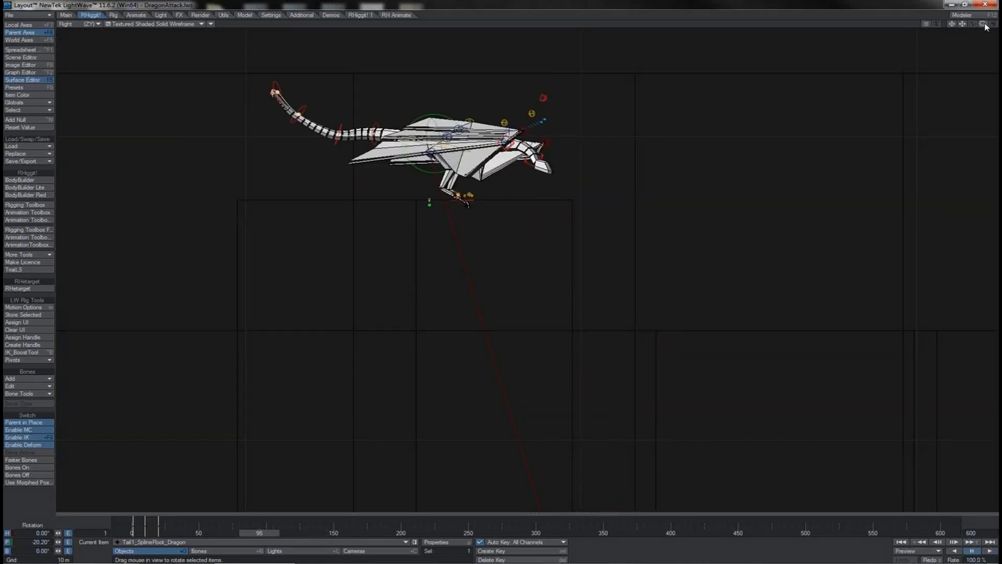
{"action": "left_click_drag", "start_coordinate": [984, 24], "coordinate": [974, 160]}
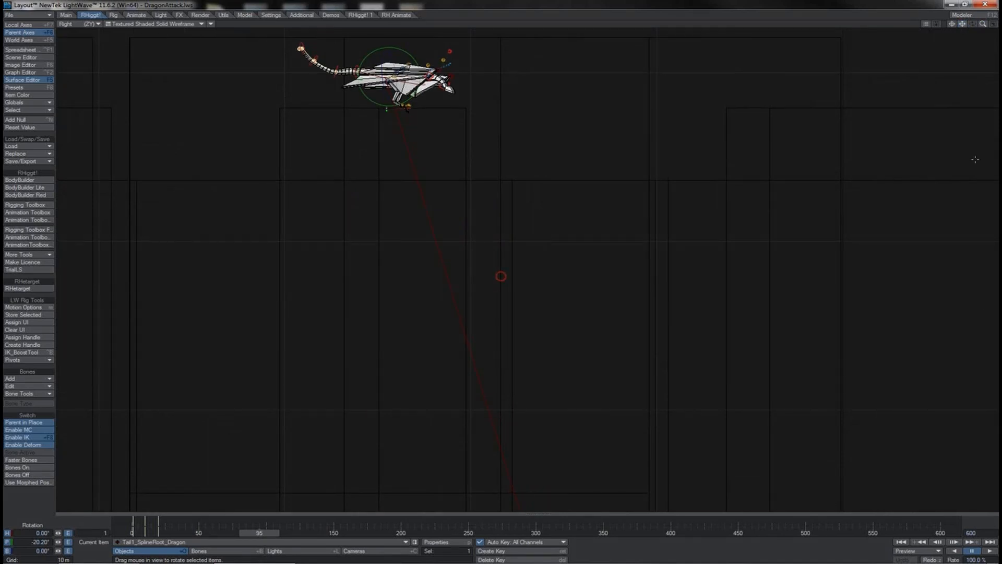
{"action": "left_click", "coordinate": [991, 551]}
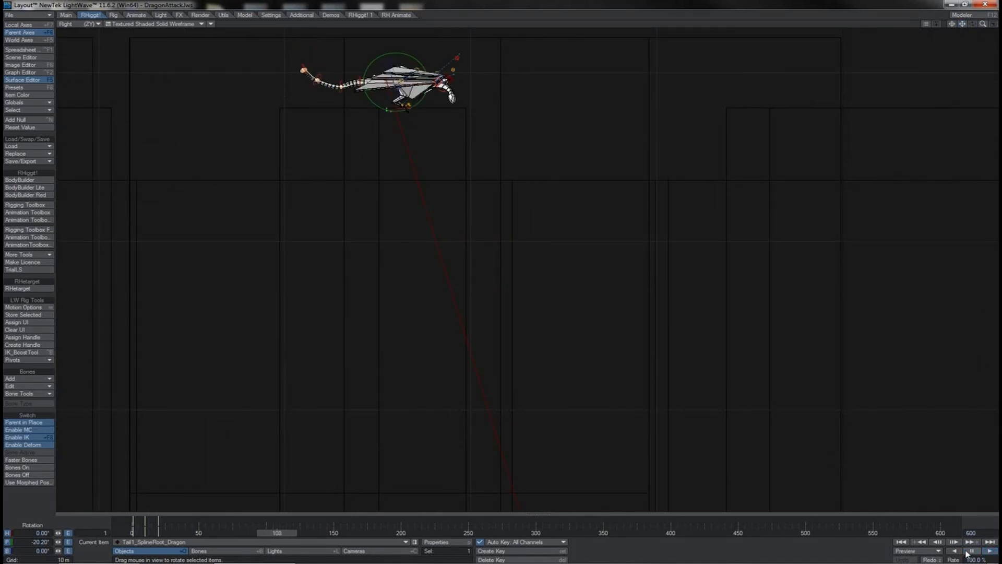
{"action": "left_click", "coordinate": [967, 551]}
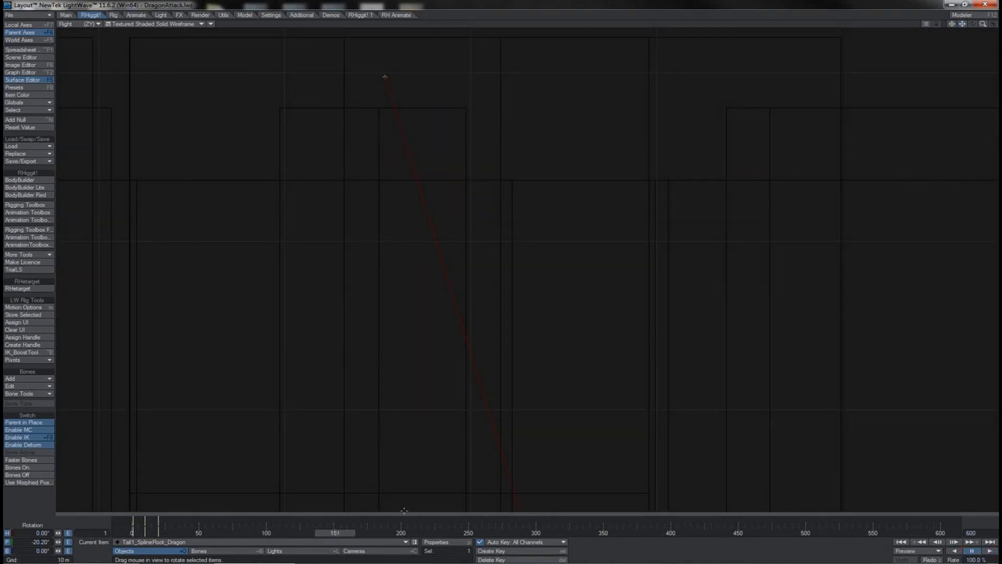
{"action": "left_click_drag", "start_coordinate": [353, 533], "coordinate": [307, 533]}
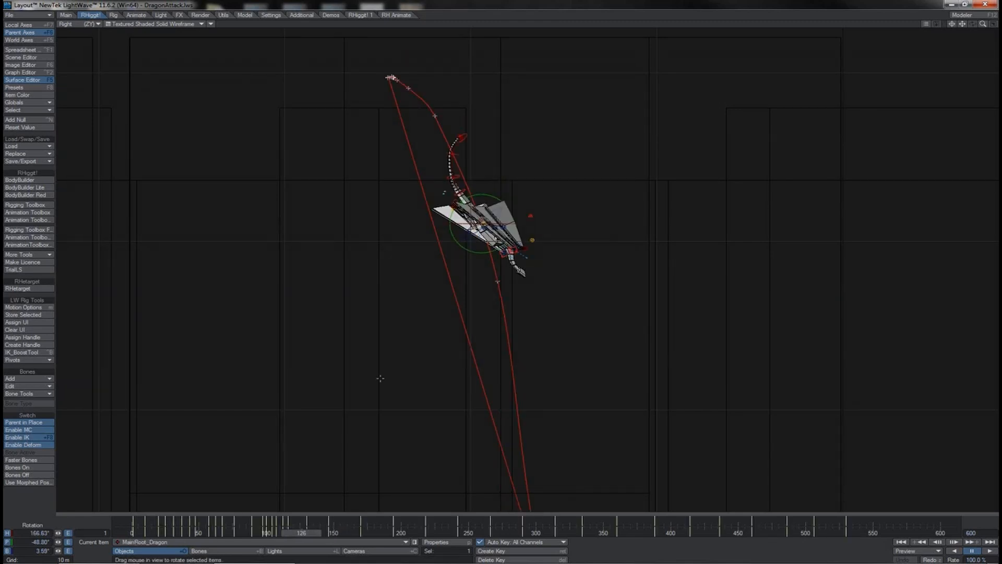
{"action": "left_click_drag", "start_coordinate": [307, 533], "coordinate": [279, 533]}
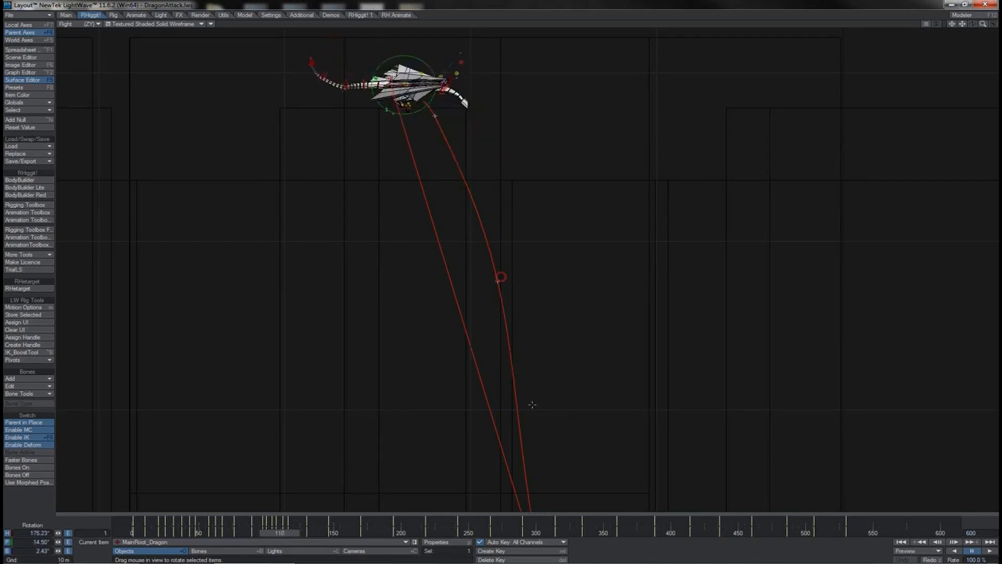
Move MainRoot_Dragon at frame 116 to about X -315.34 m, Y 87.87 m, Z -21.15 m using the Top and Right views.
{"action": "left_click_drag", "start_coordinate": [952, 24], "coordinate": [971, 68]}
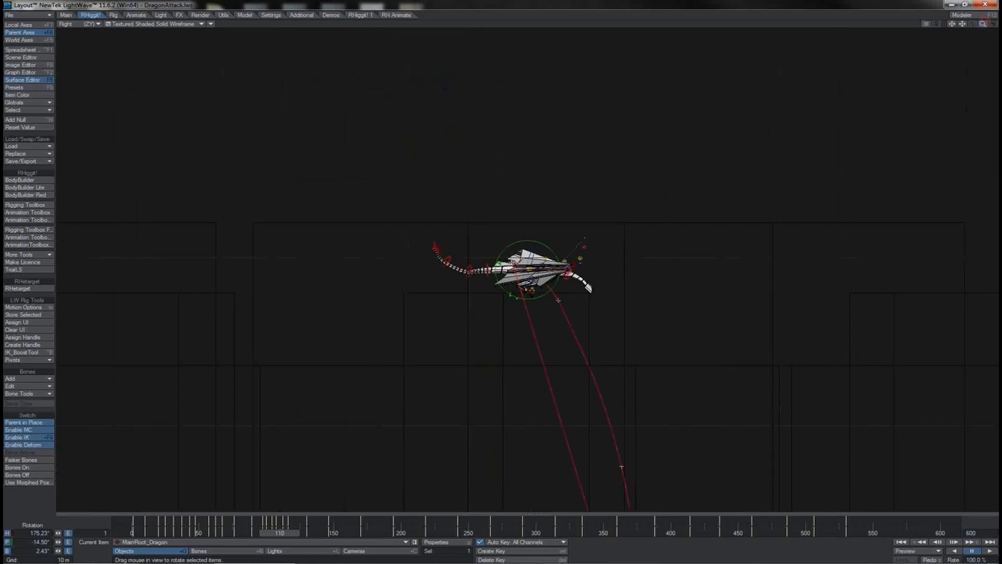
{"action": "left_click_drag", "start_coordinate": [983, 24], "coordinate": [999, 73]}
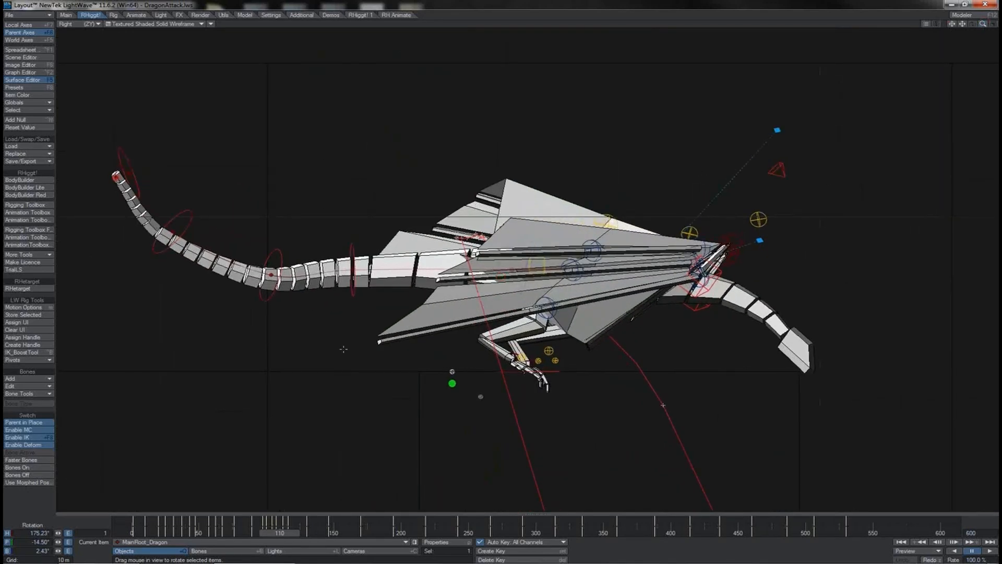
{"action": "mouse_move", "coordinate": [282, 533]}
{"action": "left_mouse_down"}
{"action": "mouse_move", "coordinate": [311, 532]}
{"action": "mouse_move", "coordinate": [281, 532]}
{"action": "left_mouse_up"}
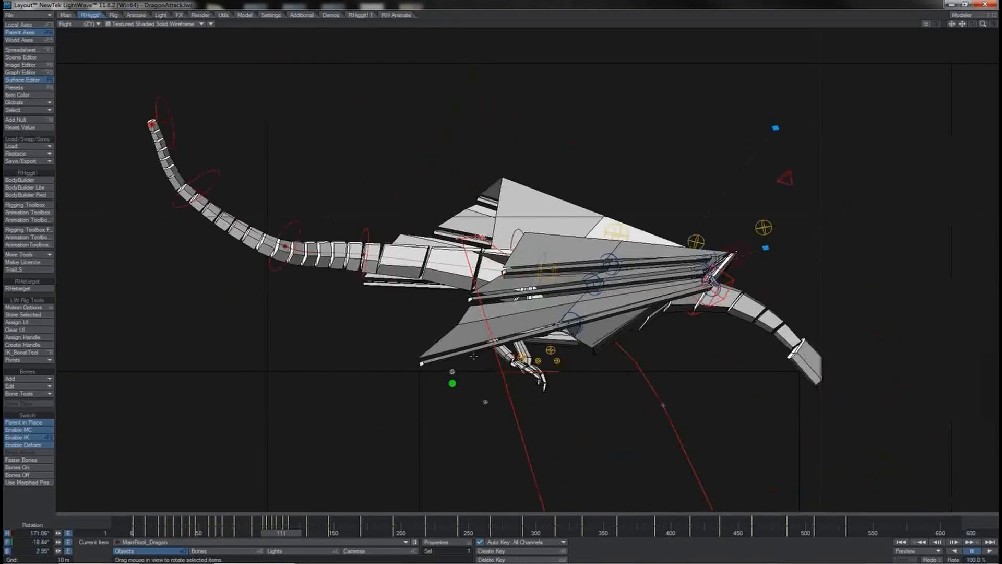
{"action": "left_click_drag", "start_coordinate": [281, 533], "coordinate": [289, 532]}
{"action": "key", "text": "t"}
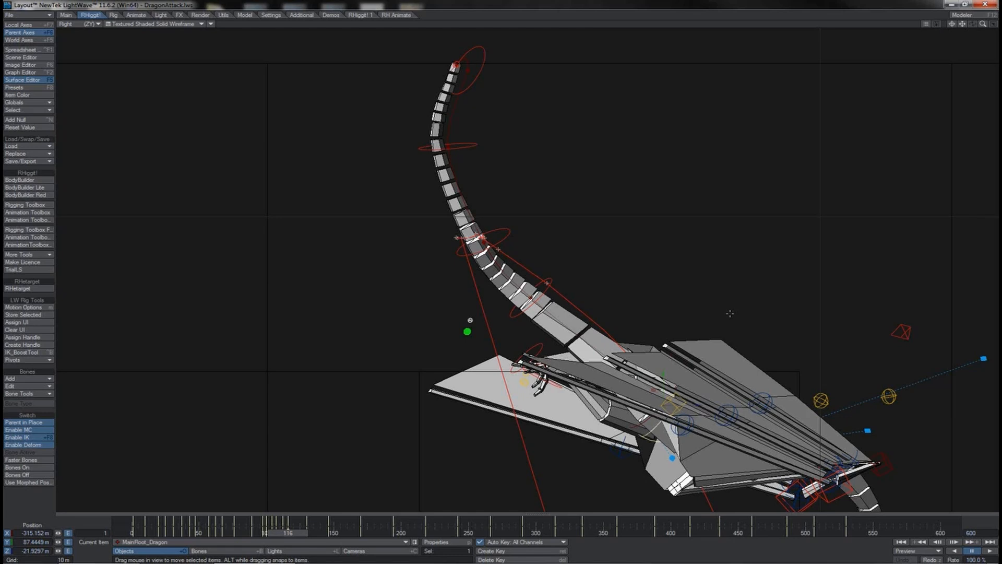
{"action": "key", "text": "1"}
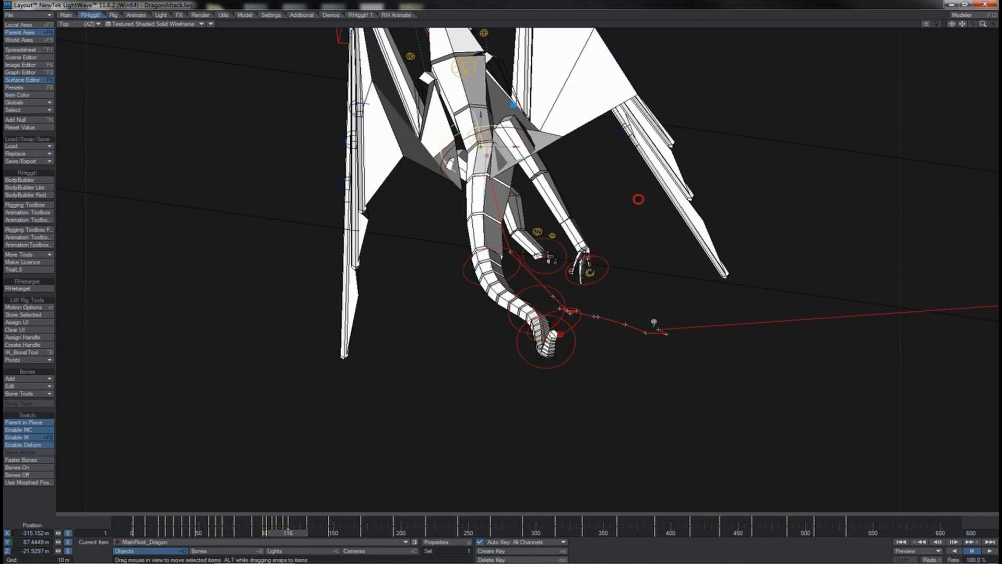
{"action": "left_click_drag", "start_coordinate": [638, 199], "coordinate": [623, 141]}
{"action": "key", "text": "3"}
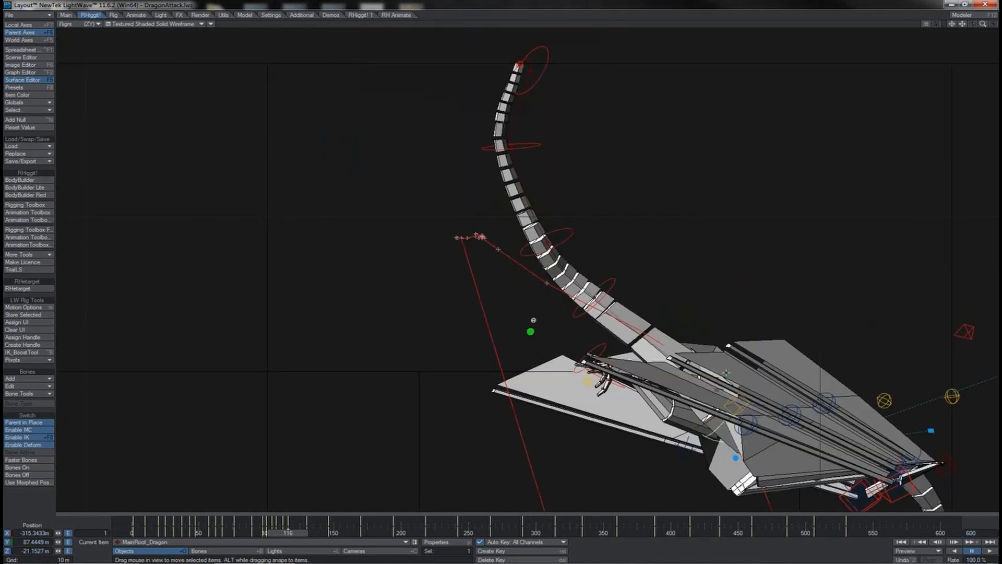
{"action": "left_click_drag", "start_coordinate": [623, 141], "coordinate": [623, 110]}
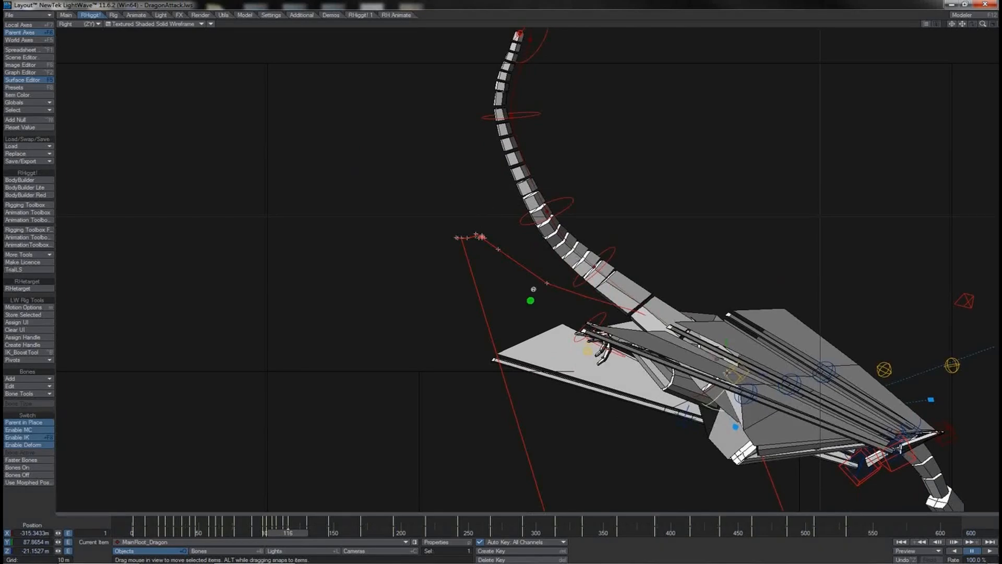
Jump back and forth through MainRoot_Dragon's keys around frames 110 to 116 to compare the body poses during the take-off.
{"action": "key", "text": "shift+Left"}
{"action": "key", "text": "Right"}
{"action": "key", "text": "Right"}
{"action": "key", "text": "Right"}
{"action": "key", "text": "Right"}
{"action": "key", "text": "Left"}
{"action": "key", "text": "Left"}
{"action": "key", "text": "Left"}
{"action": "key", "text": "Left"}
{"action": "key", "text": "Left"}
{"action": "key", "text": "Left"}
{"action": "key", "text": "Left"}
{"action": "key", "text": "Right"}
{"action": "key", "text": "Right"}
{"action": "key", "text": "Right"}
{"action": "key", "text": "Right"}
{"action": "key", "text": "Right"}
{"action": "key", "text": "Right"}
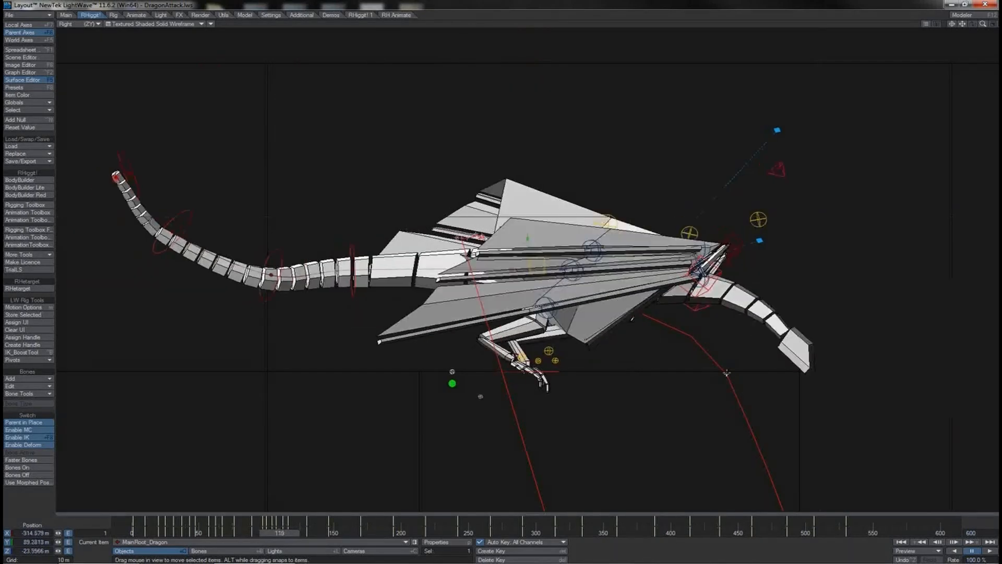
{"action": "key", "text": "Left"}
{"action": "key", "text": "Left"}
{"action": "key", "text": "Left"}
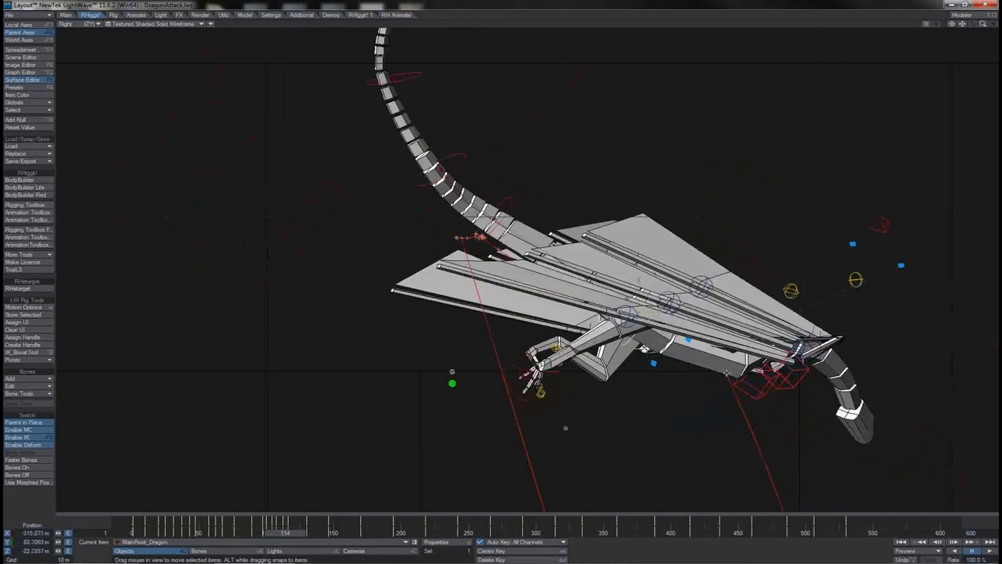
{"action": "key", "text": "Right"}
{"action": "key", "text": "Right"}
{"action": "key", "text": "Right"}
{"action": "key", "text": "Right"}
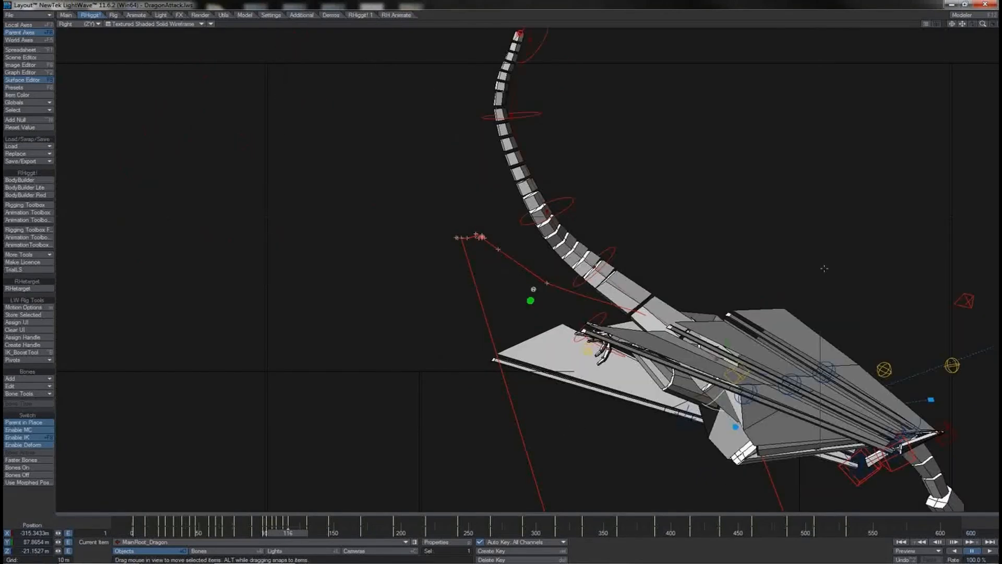
Move MainRoot_Dragon at frame 130 in the Top view to about X -316.96 m, Z -18.26 m.
{"action": "mouse_move", "coordinate": [964, 26]}
{"action": "left_mouse_down"}
{"action": "mouse_move", "coordinate": [983, 24]}
{"action": "mouse_move", "coordinate": [963, 26]}
{"action": "left_mouse_up"}
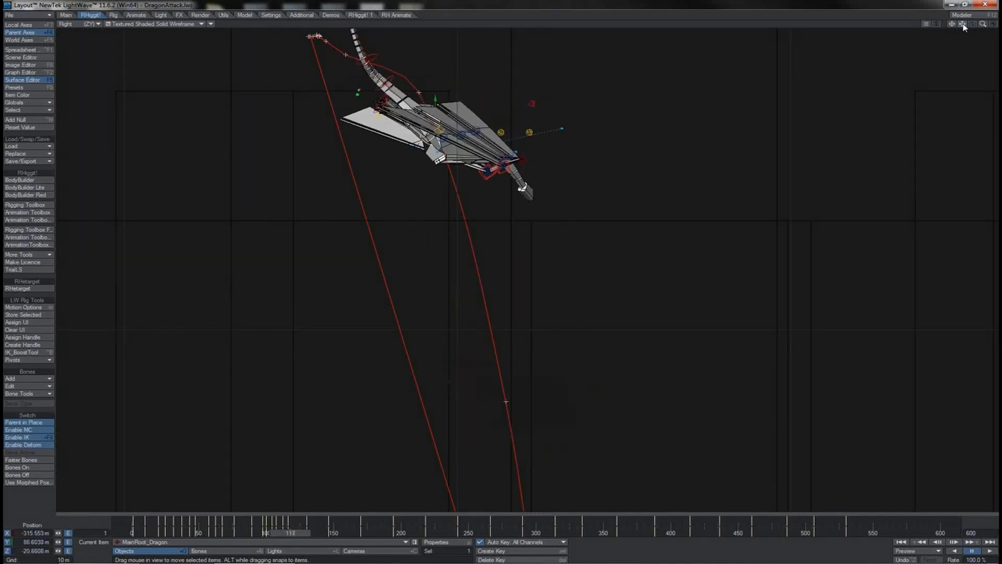
{"action": "left_click_drag", "start_coordinate": [964, 27], "coordinate": [950, 63]}
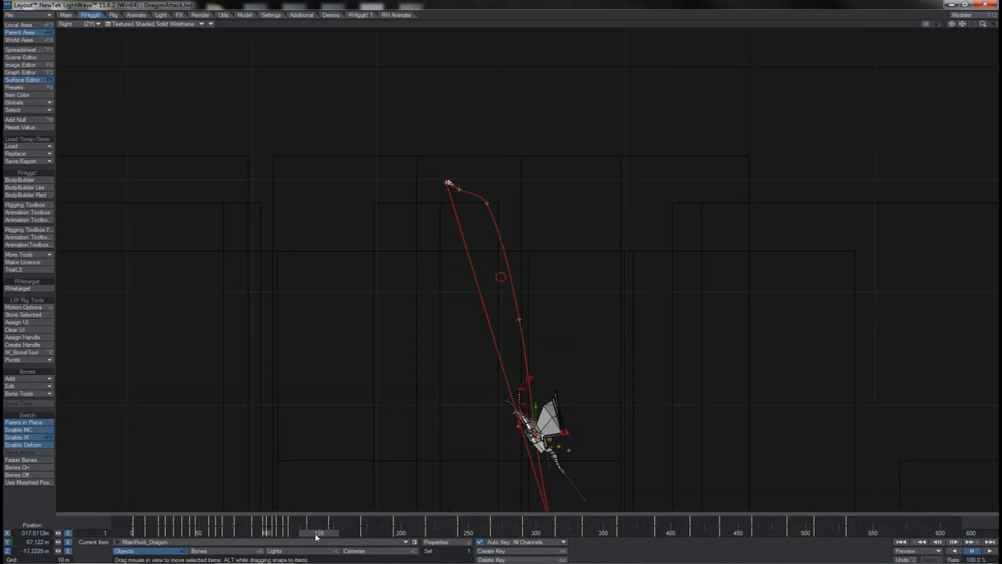
{"action": "key", "text": "2"}
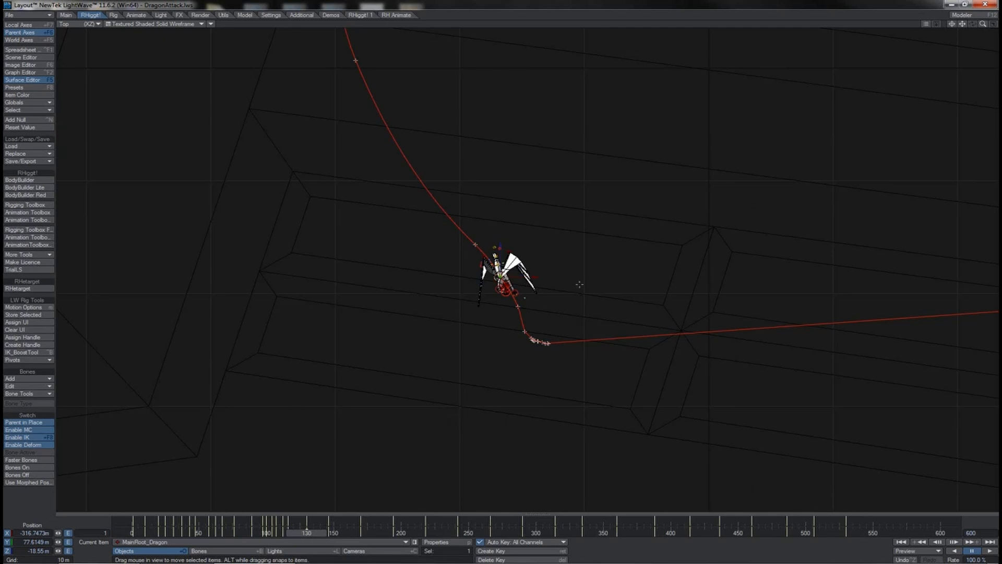
{"action": "left_click", "coordinate": [561, 251]}
{"action": "left_click_drag", "start_coordinate": [561, 251], "coordinate": [558, 247]}
Play the take-off in the Right view from frame 105 and again from frame 92 to check the dive's arc and timing.
{"action": "key", "text": "3"}
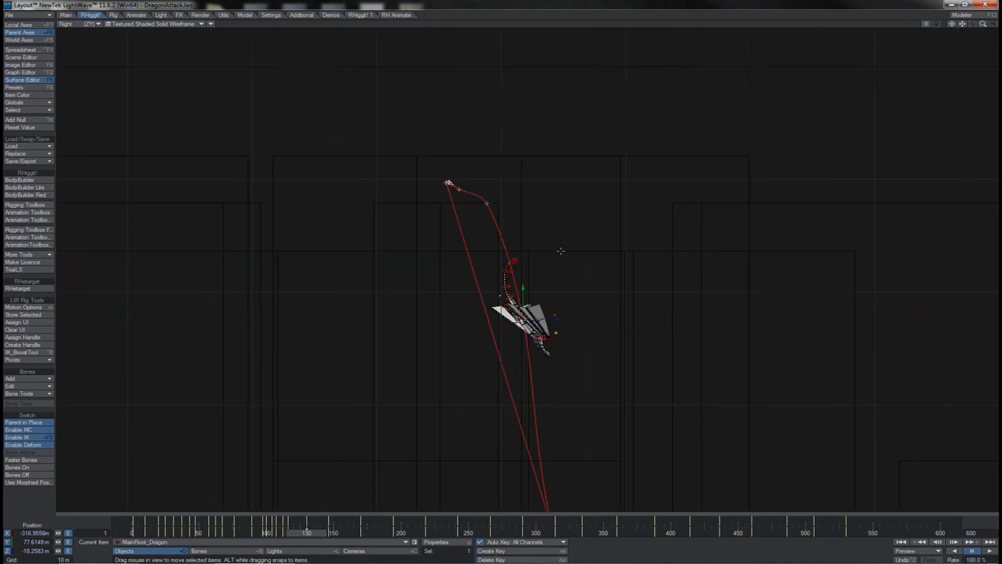
{"action": "left_click_drag", "start_coordinate": [311, 532], "coordinate": [272, 533]}
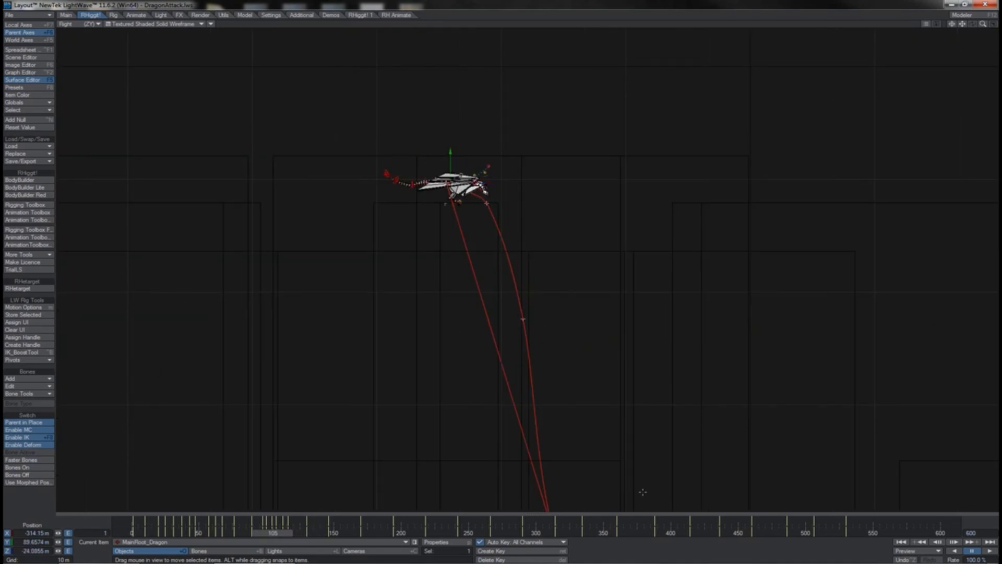
{"action": "left_click", "coordinate": [987, 552]}
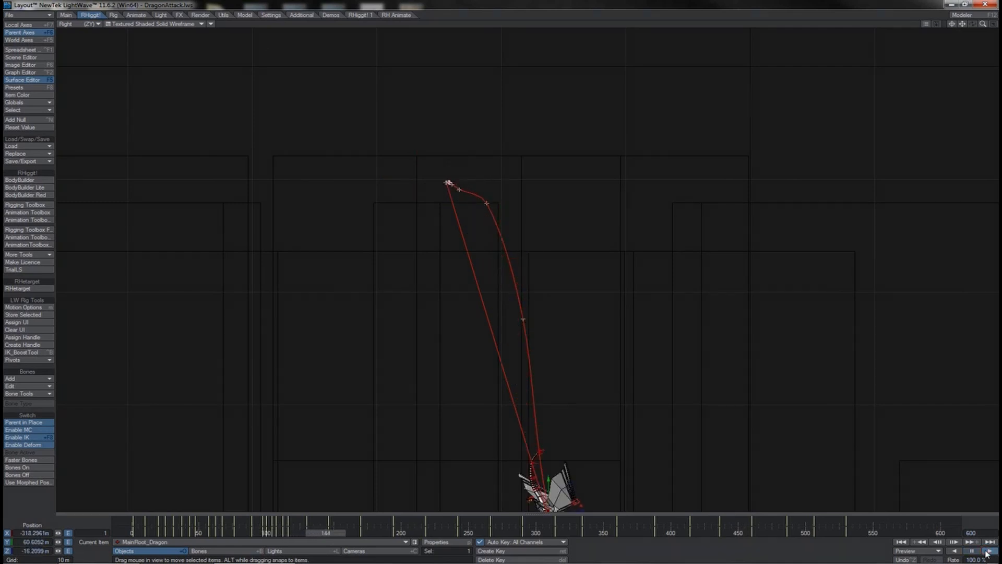
{"action": "left_click", "coordinate": [973, 551]}
{"action": "left_click_drag", "start_coordinate": [345, 534], "coordinate": [256, 534]}
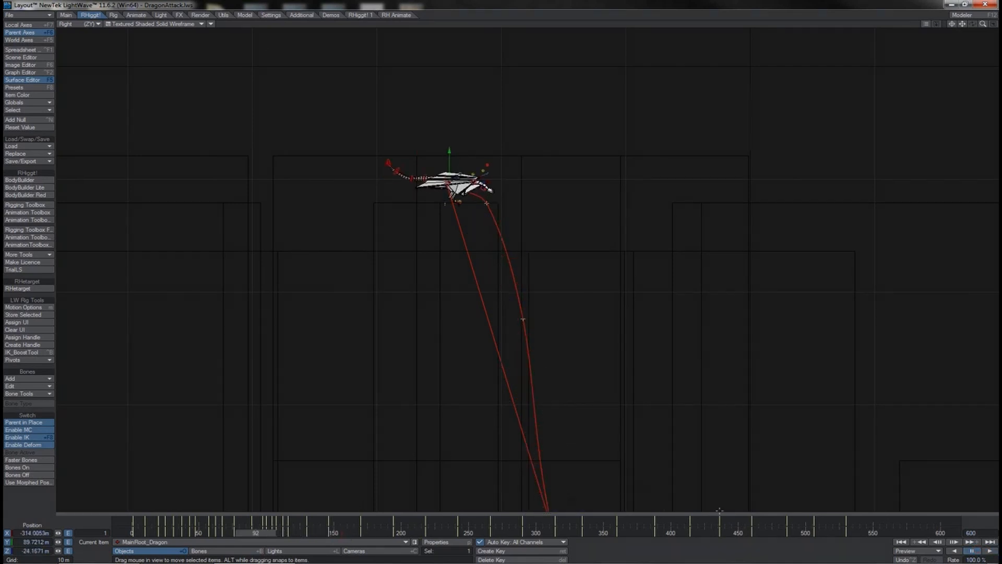
{"action": "left_click", "coordinate": [985, 553]}
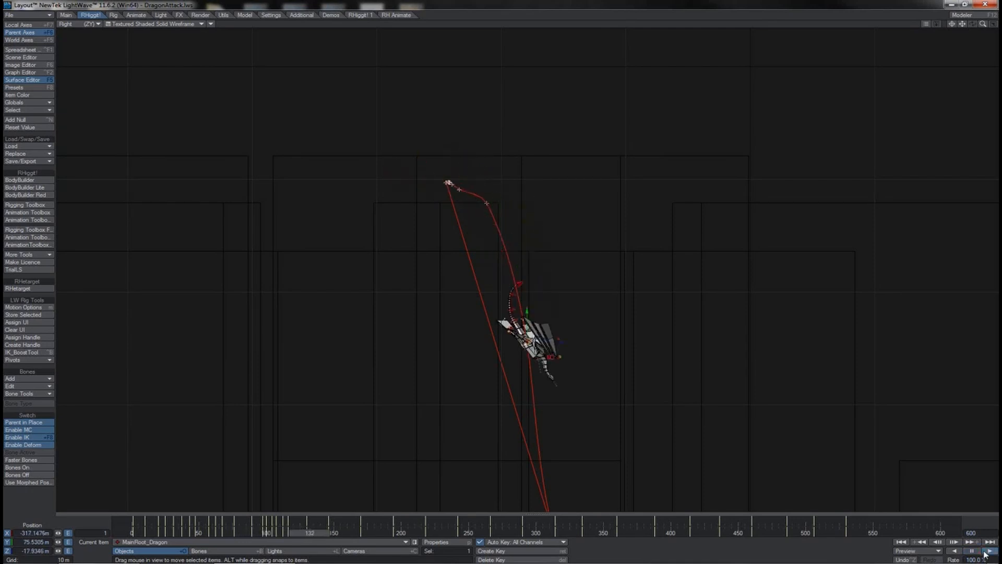
{"action": "left_click", "coordinate": [972, 551]}
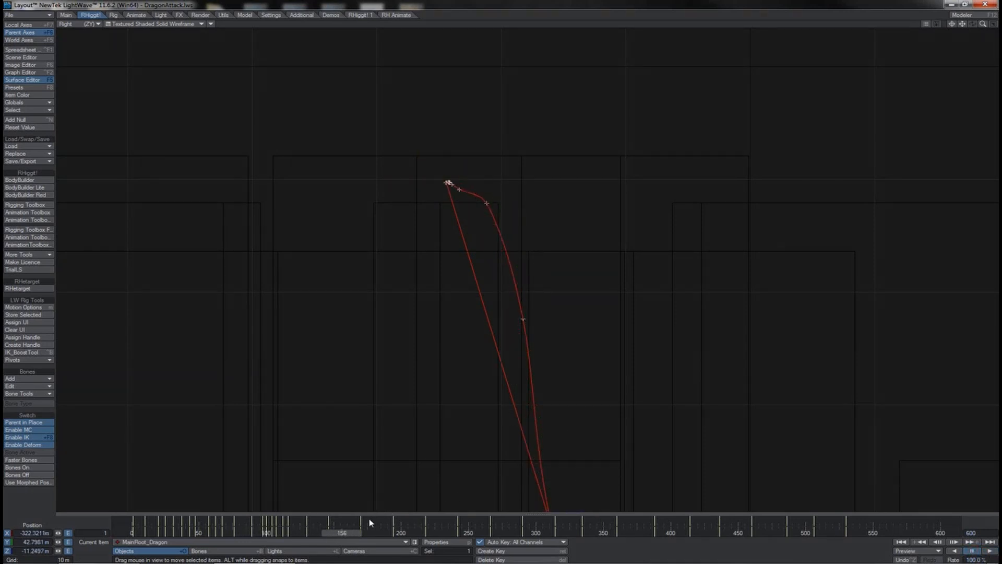
Review the take-off and full dive in a wider Right view, playing from around frame 95 and stopping at frame 187.
{"action": "left_click_drag", "start_coordinate": [345, 533], "coordinate": [262, 533]}
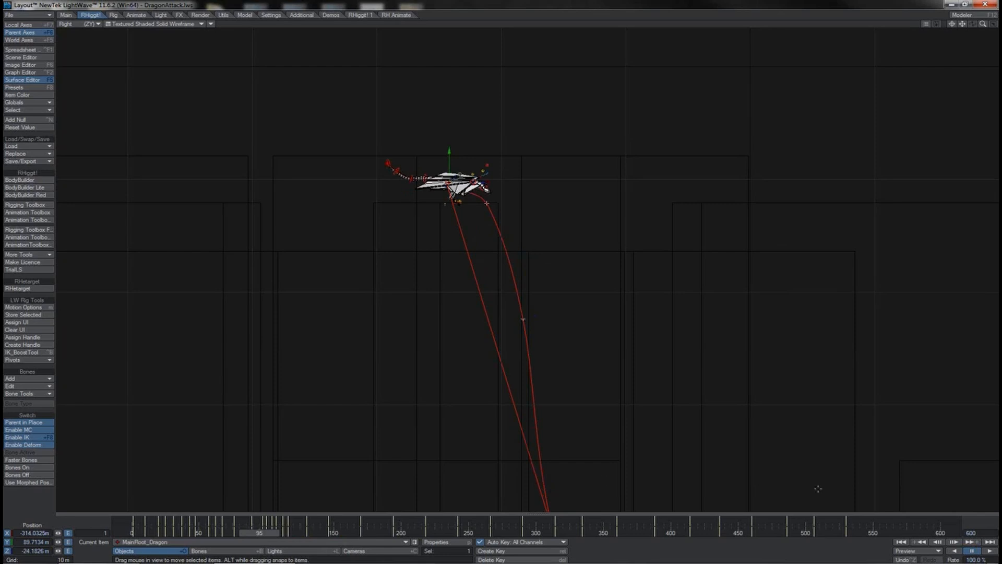
{"action": "left_click", "coordinate": [991, 552]}
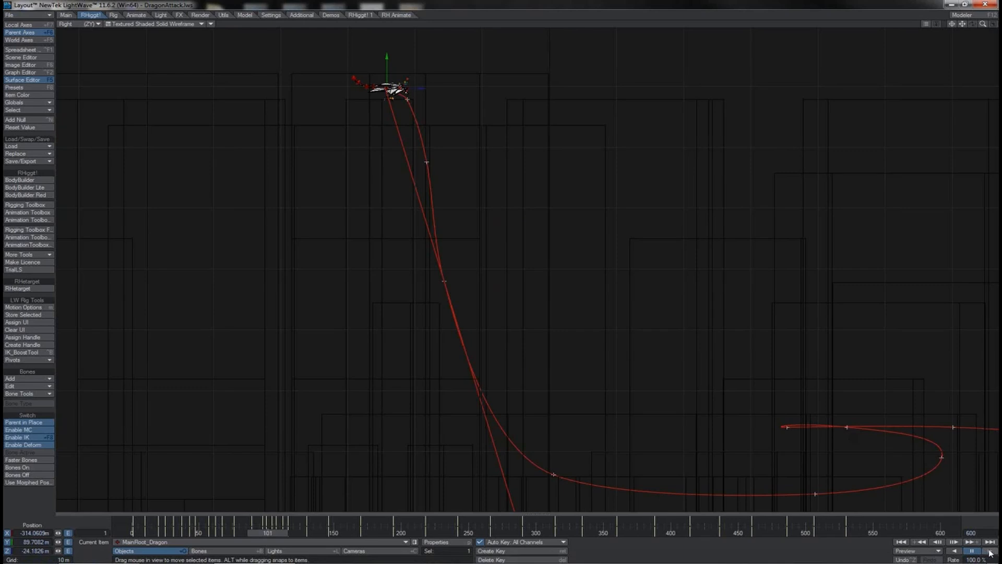
{"action": "left_click", "coordinate": [990, 553]}
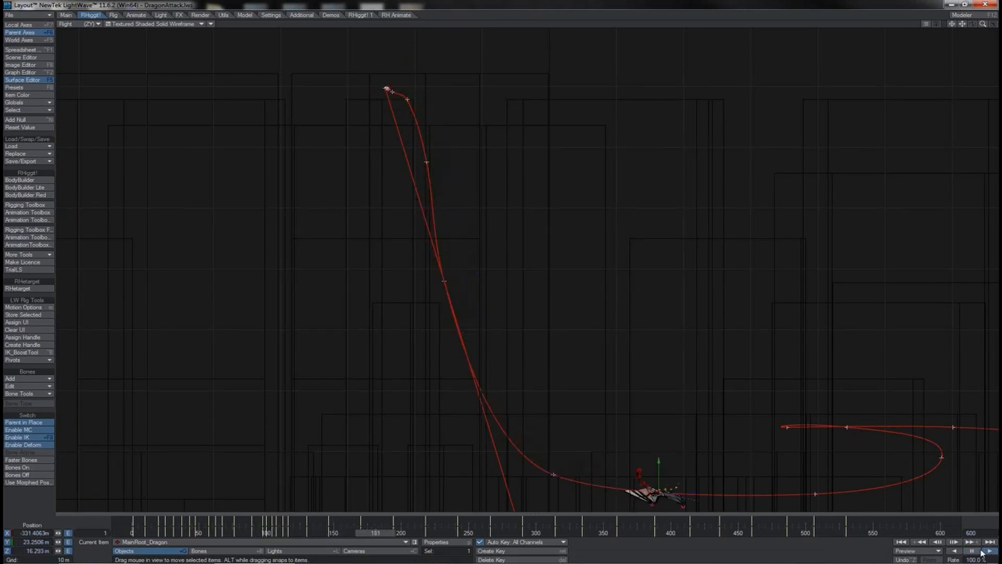
{"action": "left_click", "coordinate": [973, 551]}
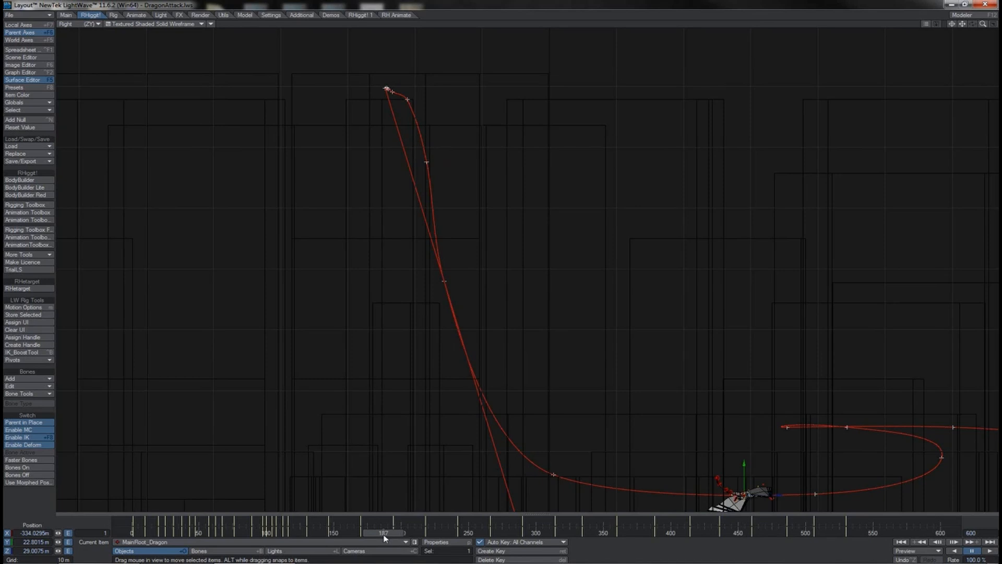
Play the dive in the Back view from frame 87 to check the dragon's sideways path.
{"action": "left_click_drag", "start_coordinate": [384, 533], "coordinate": [296, 533]}
{"action": "key", "text": "1"}
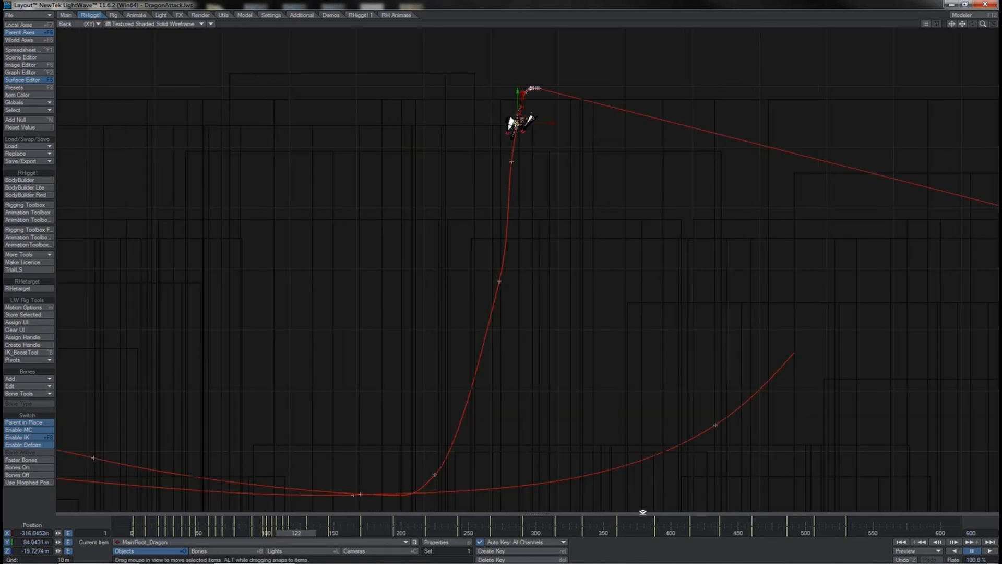
{"action": "left_click", "coordinate": [249, 532]}
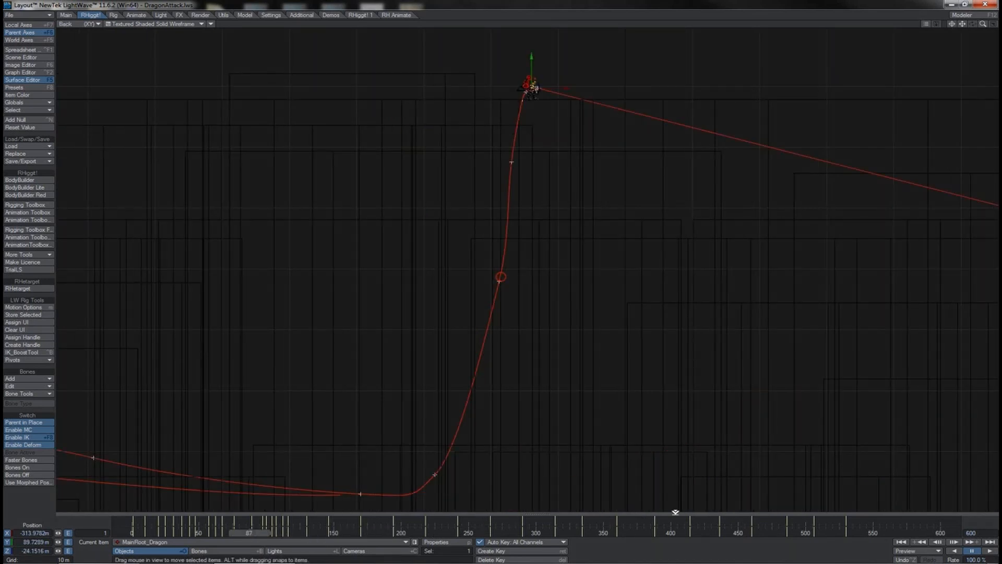
{"action": "left_click", "coordinate": [990, 552]}
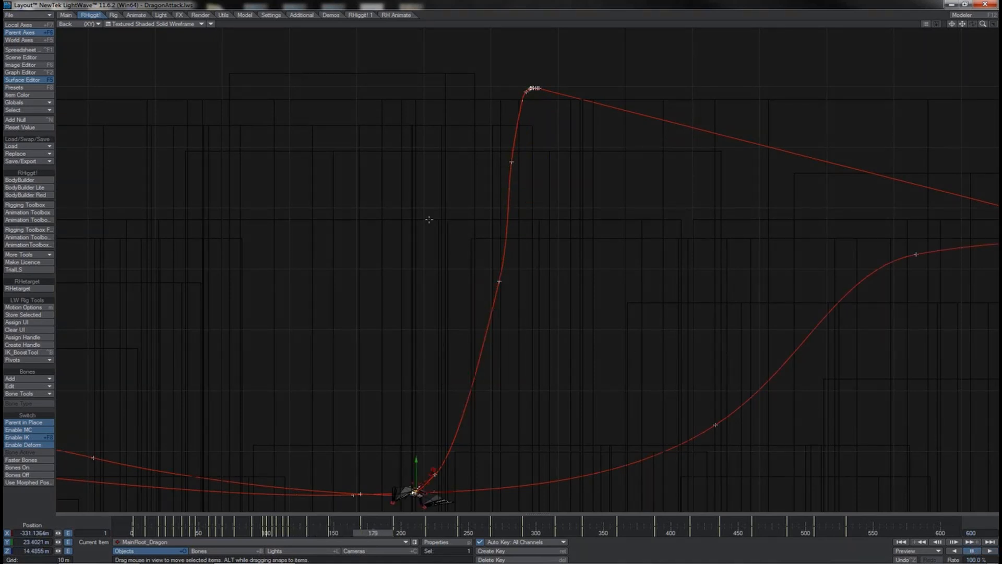
In the Graph Editor, set the four MainRoot_Dragon Position Y keys from frame 97 to 107 to TCB Spline.
{"action": "key", "text": "ctrl+F2"}
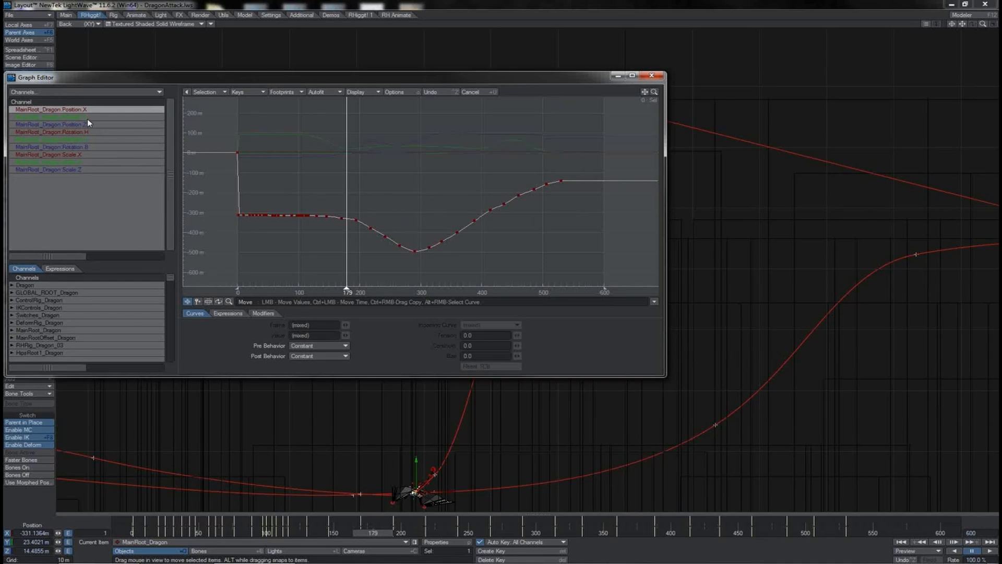
{"action": "left_click", "coordinate": [87, 118]}
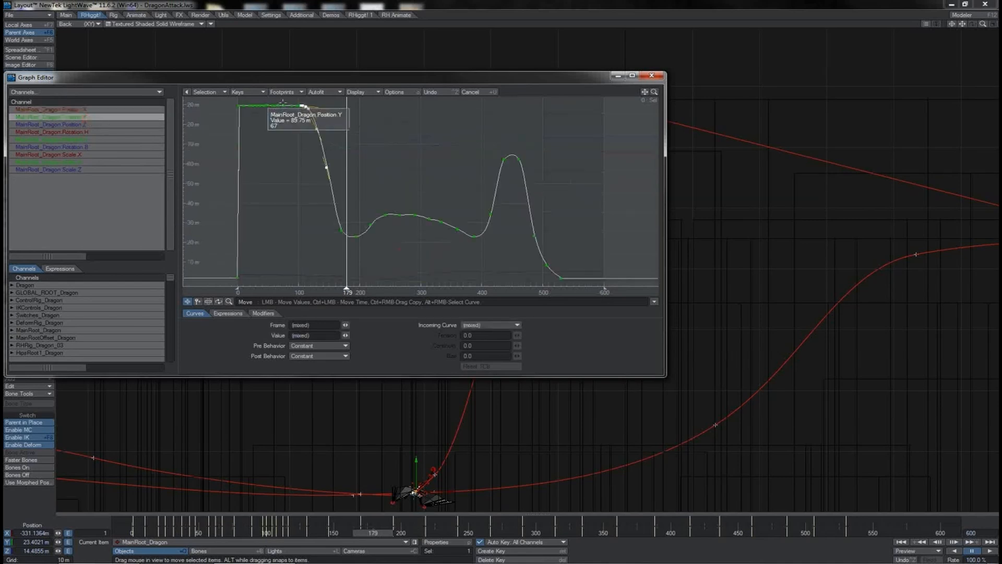
{"action": "left_click_drag", "start_coordinate": [287, 100], "coordinate": [372, 244]}
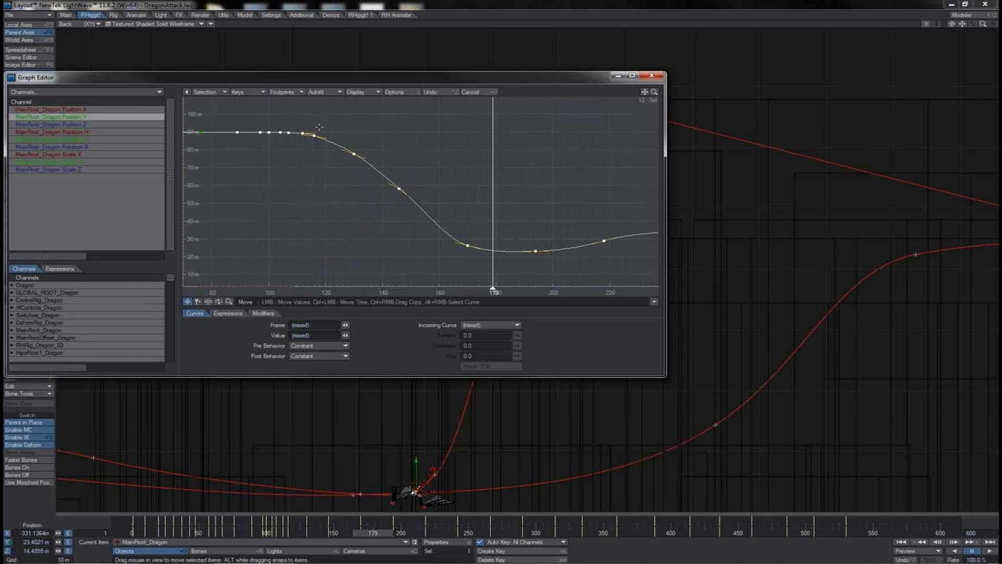
{"action": "right_click_drag", "start_coordinate": [300, 125], "coordinate": [315, 160], "text": "ctrl+alt"}
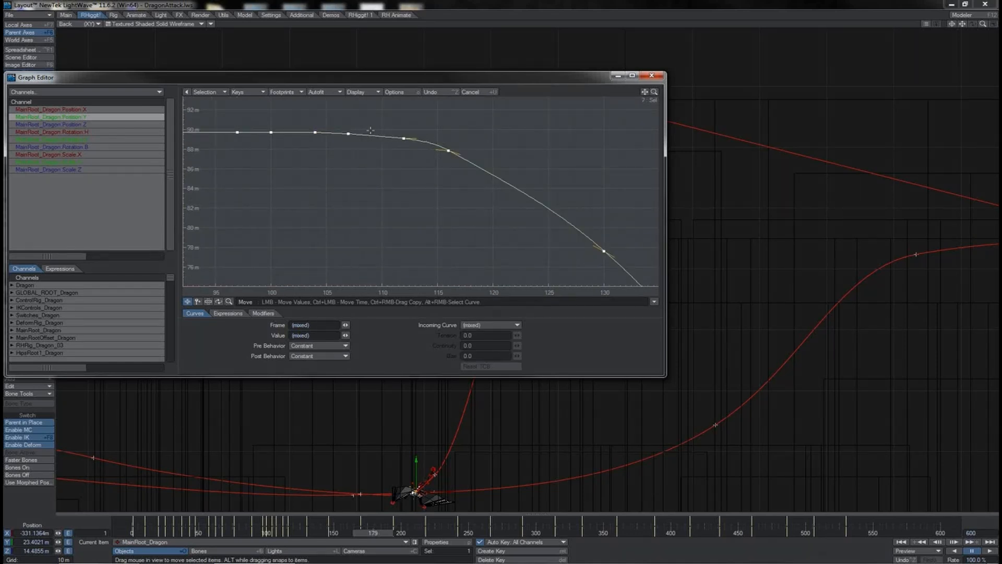
{"action": "right_click_drag", "start_coordinate": [365, 127], "coordinate": [256, 158]}
{"action": "left_click", "coordinate": [498, 325]}
{"action": "left_click", "coordinate": [499, 325]}
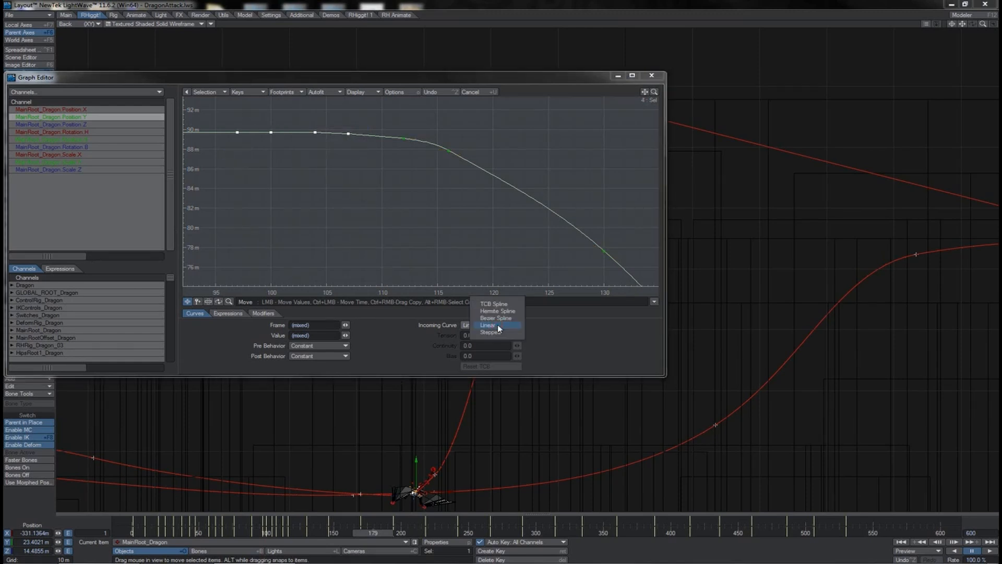
{"action": "left_click", "coordinate": [497, 307]}
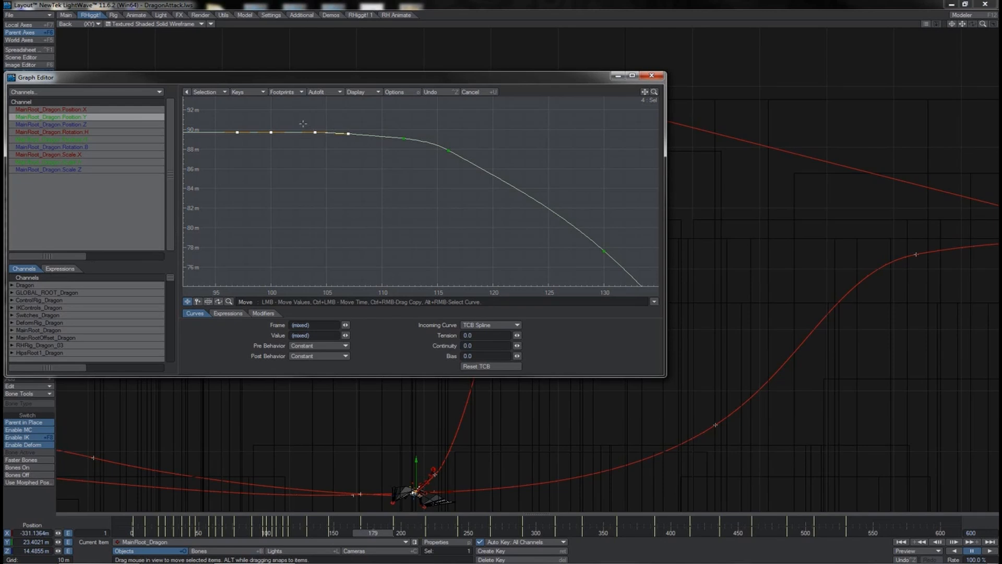
Raise the Position Y key at frame 112 to about 89.21 m and make it a TCB Spline with tension about 0.415.
{"action": "right_click_drag", "start_coordinate": [317, 133], "coordinate": [462, 172]}
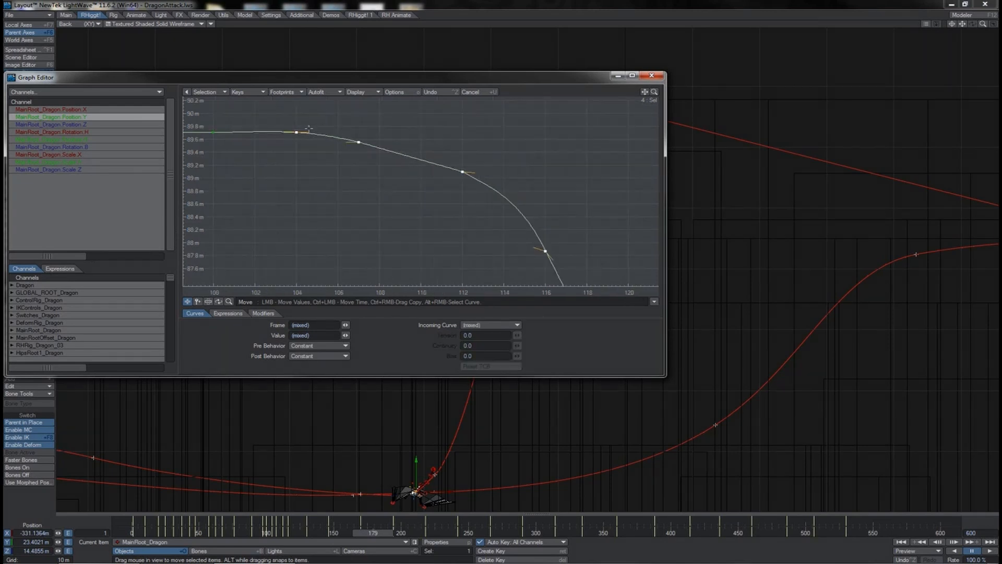
{"action": "mouse_move", "coordinate": [276, 533]}
{"action": "left_mouse_down"}
{"action": "mouse_move", "coordinate": [268, 533]}
{"action": "mouse_move", "coordinate": [282, 533]}
{"action": "left_mouse_up"}
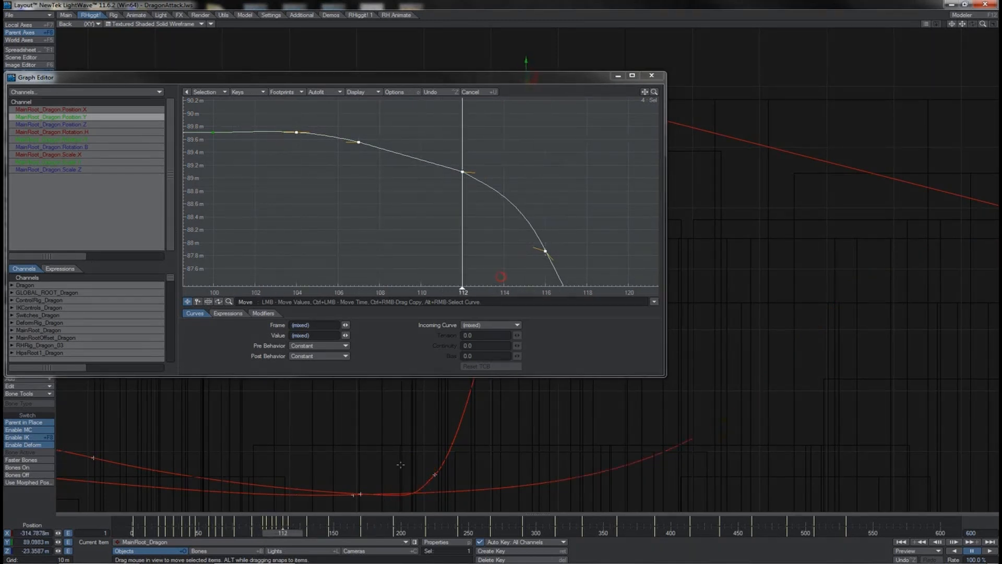
{"action": "left_click", "coordinate": [475, 162]}
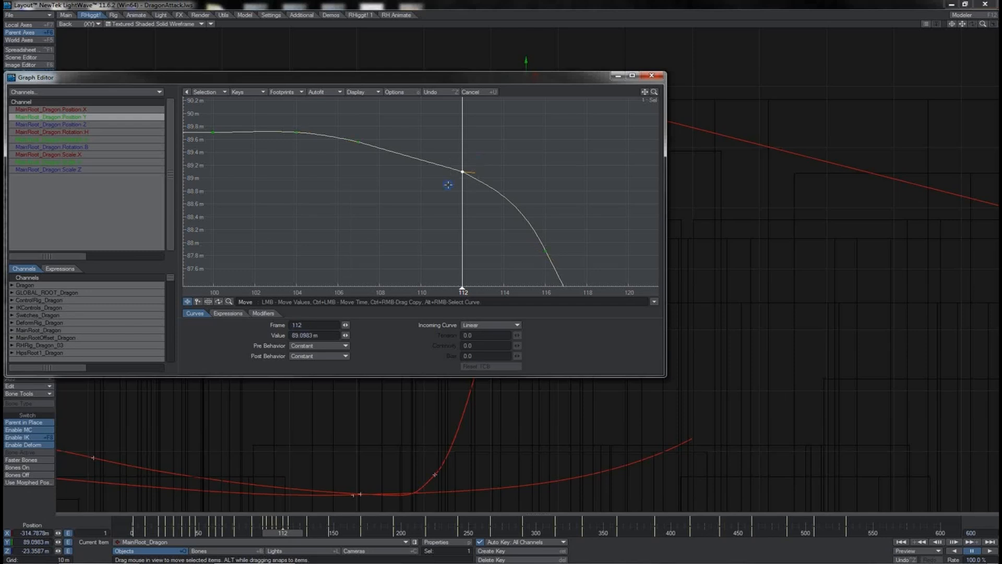
{"action": "left_click_drag", "start_coordinate": [448, 185], "coordinate": [450, 178]}
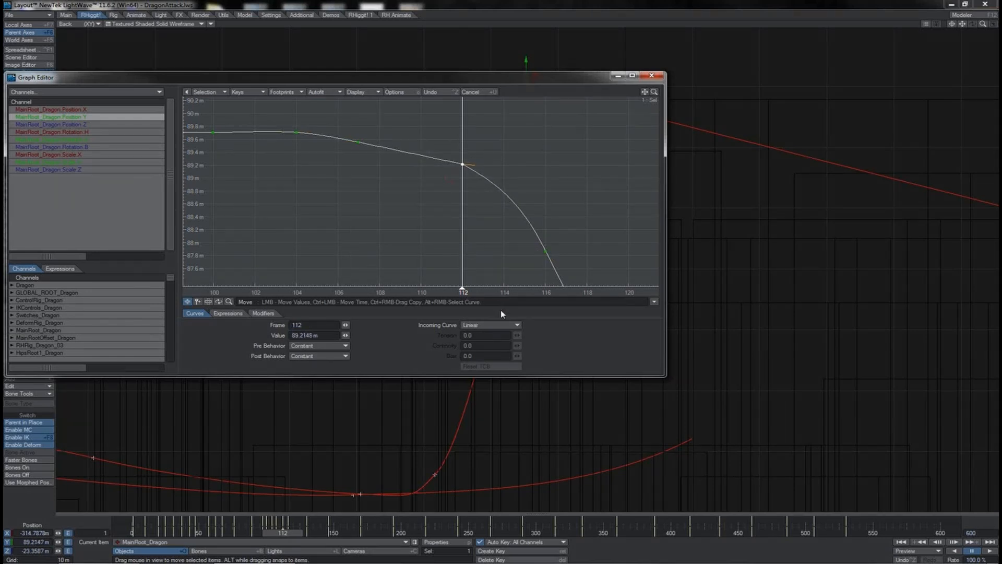
{"action": "left_click", "coordinate": [496, 325]}
{"action": "left_click", "coordinate": [503, 307]}
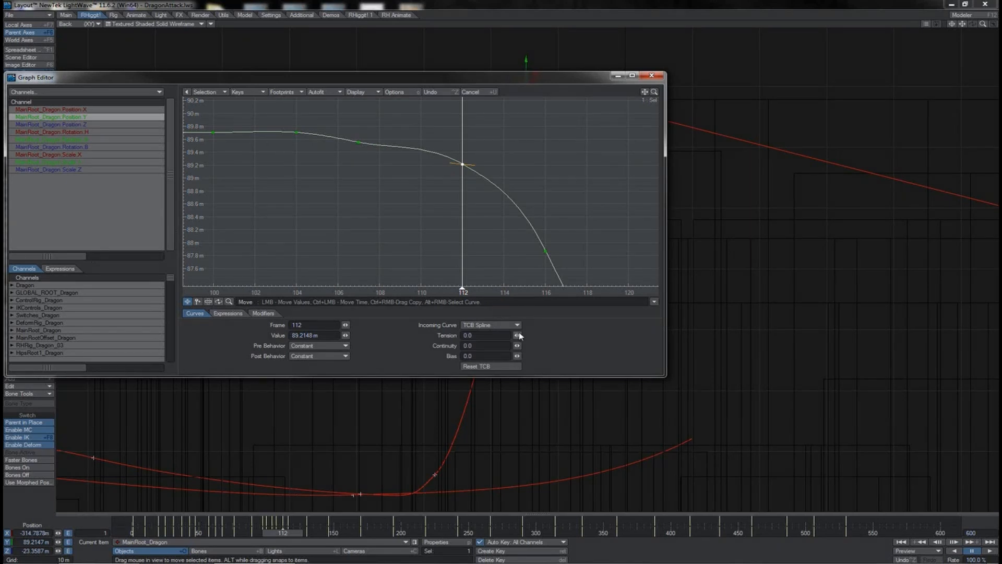
{"action": "left_click_drag", "start_coordinate": [518, 335], "coordinate": [538, 335]}
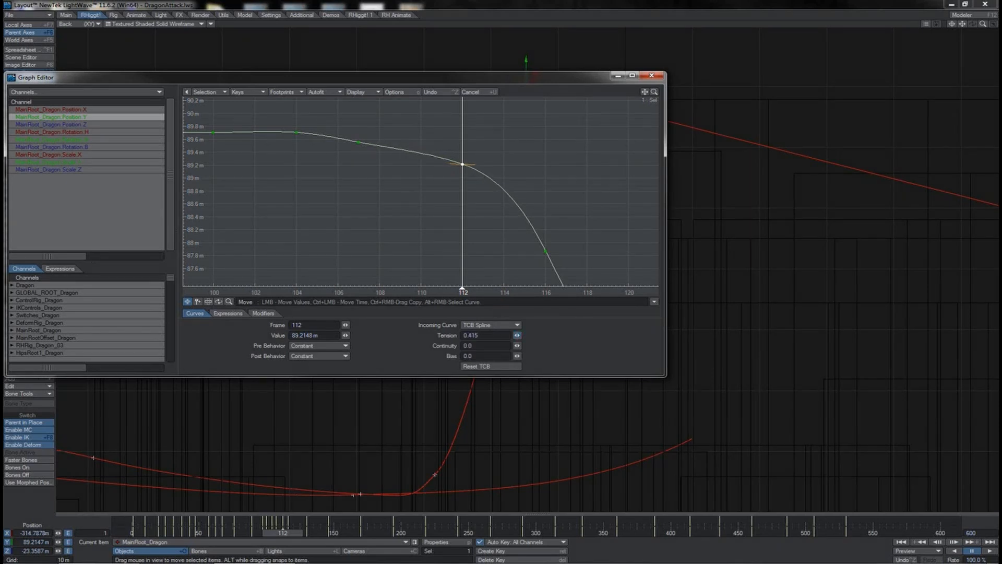
Adjust the tension of the Position Y key at frame 116 to smooth the curve into the dive.
{"action": "left_click", "coordinate": [546, 251]}
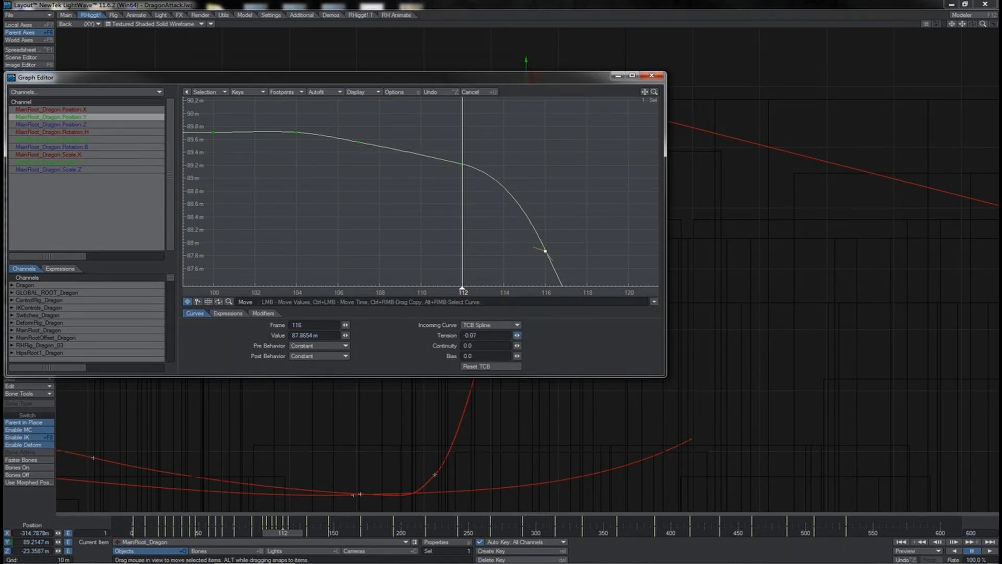
{"action": "left_click_drag", "start_coordinate": [517, 335], "coordinate": [507, 335]}
{"action": "left_click_drag", "start_coordinate": [645, 92], "coordinate": [603, 91]}
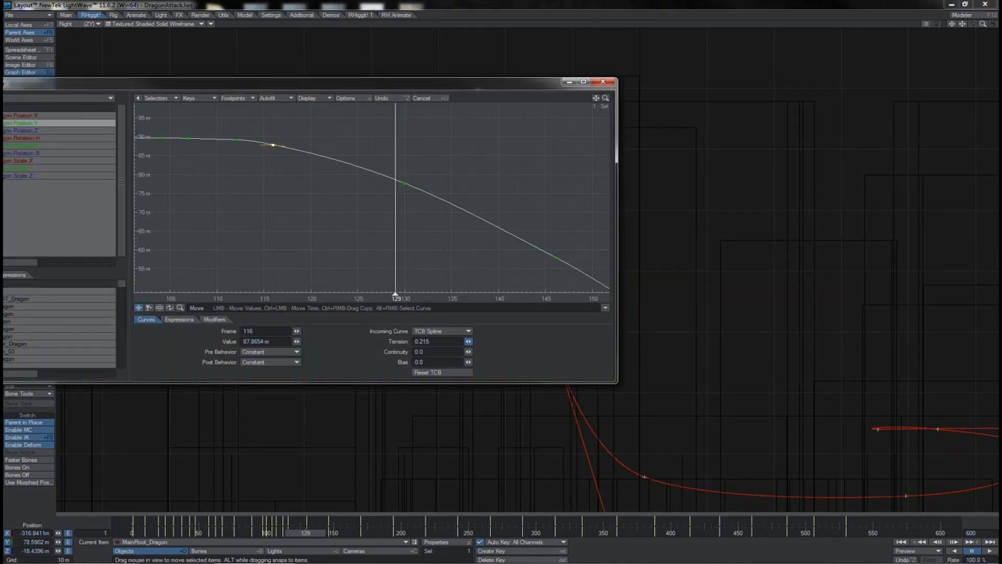
{"action": "left_click_drag", "start_coordinate": [469, 342], "coordinate": [474, 342]}
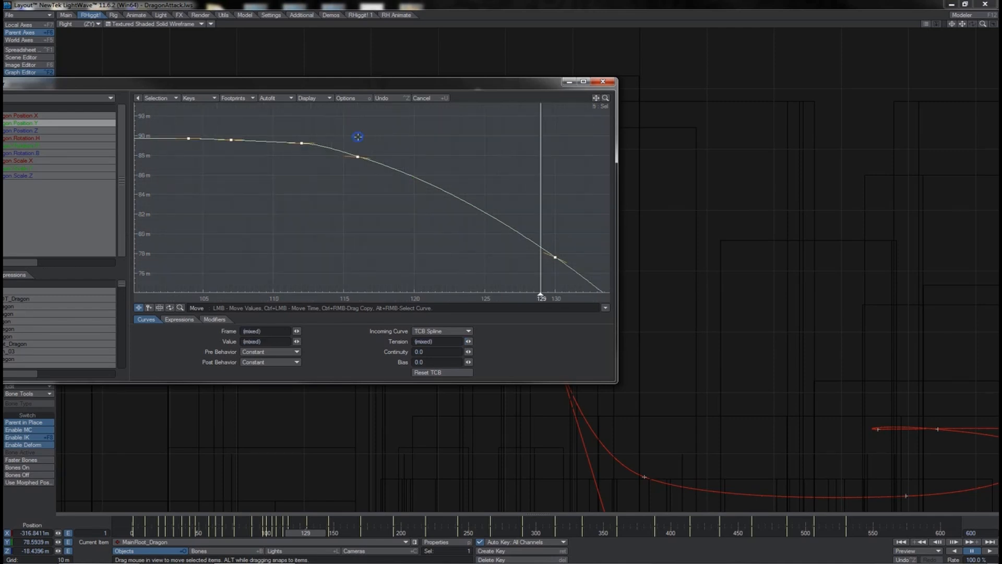
{"action": "right_click", "coordinate": [358, 136]}
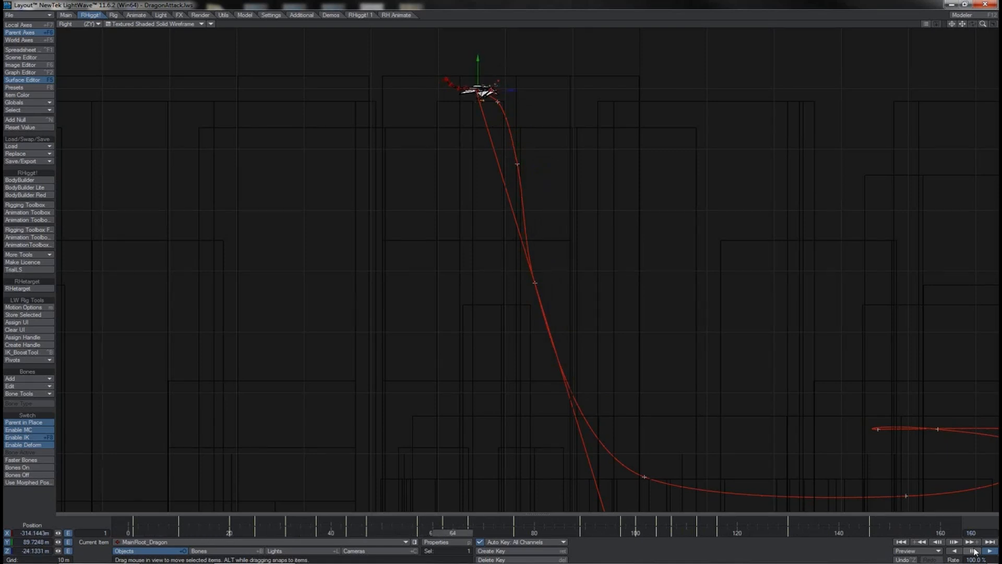
Play the dive in the Perspective view from about frame 91, stop it, and frame the dragon close up at its start.
{"action": "left_click_drag", "start_coordinate": [707, 533], "coordinate": [595, 533]}
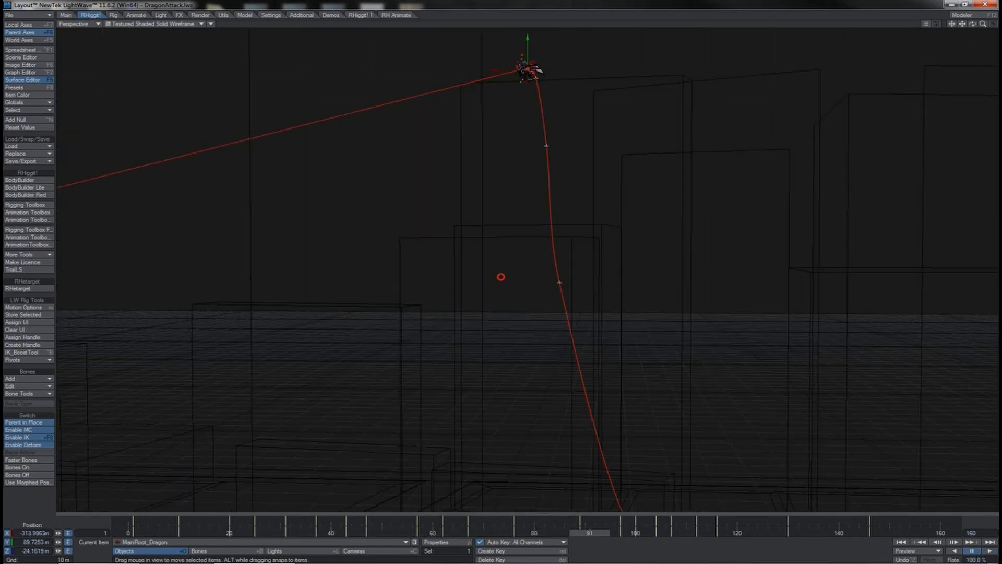
{"action": "left_click", "coordinate": [991, 551]}
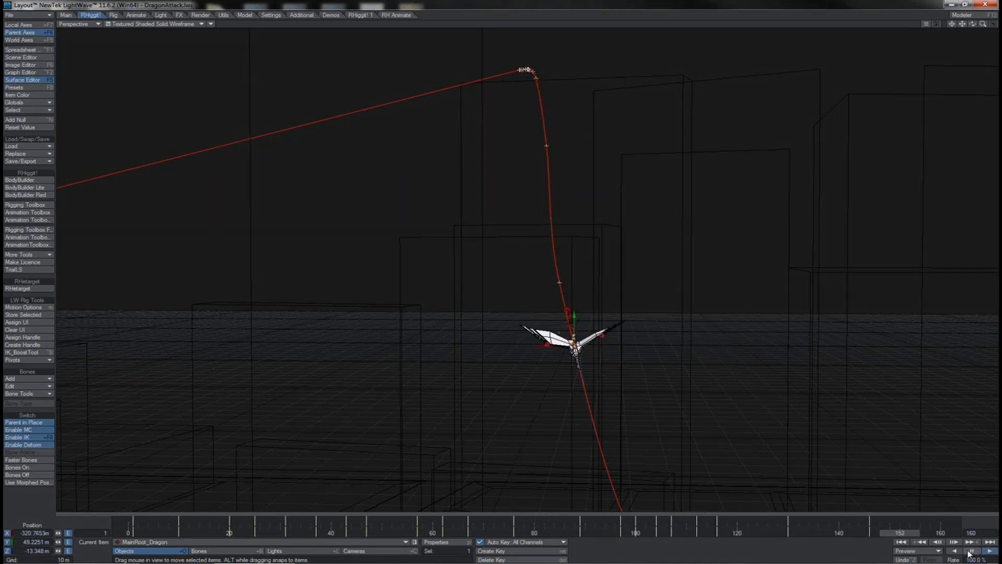
{"action": "left_click", "coordinate": [971, 551]}
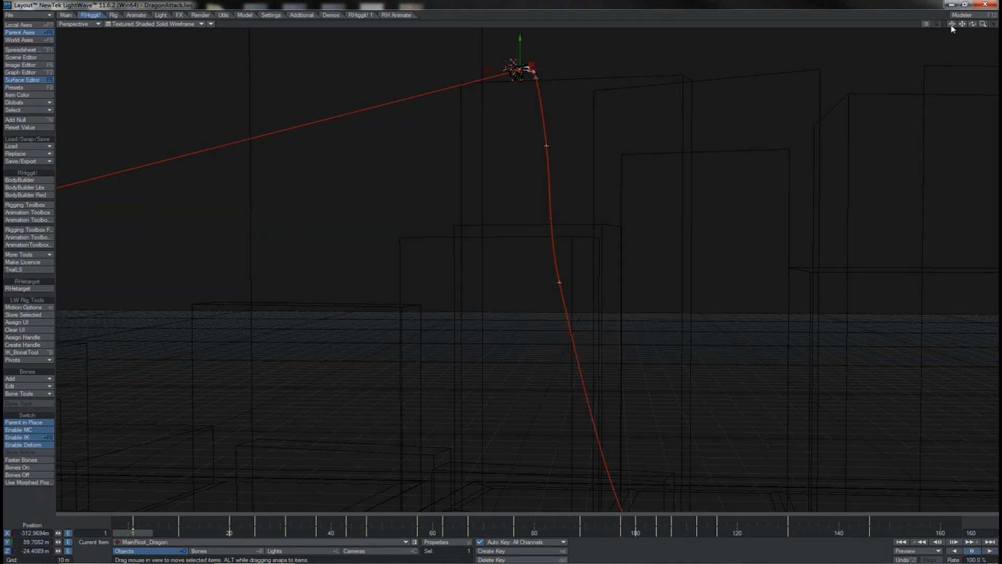
{"action": "left_click_drag", "start_coordinate": [951, 26], "coordinate": [985, 31]}
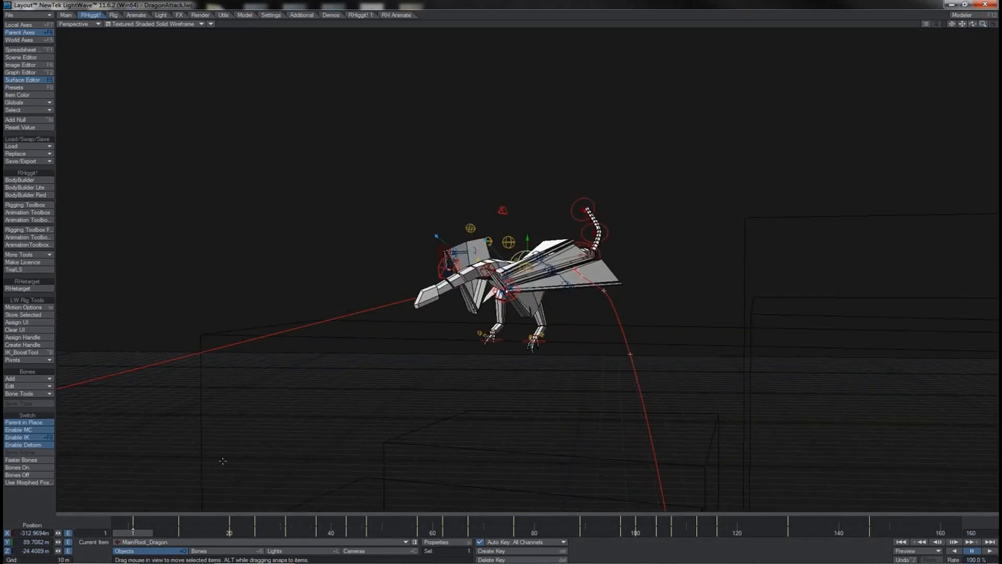
Examine the arm IK controls and the MainRoot match constraint blend between frames 112 and 116 from several angles.
{"action": "left_click", "coordinate": [137, 531]}
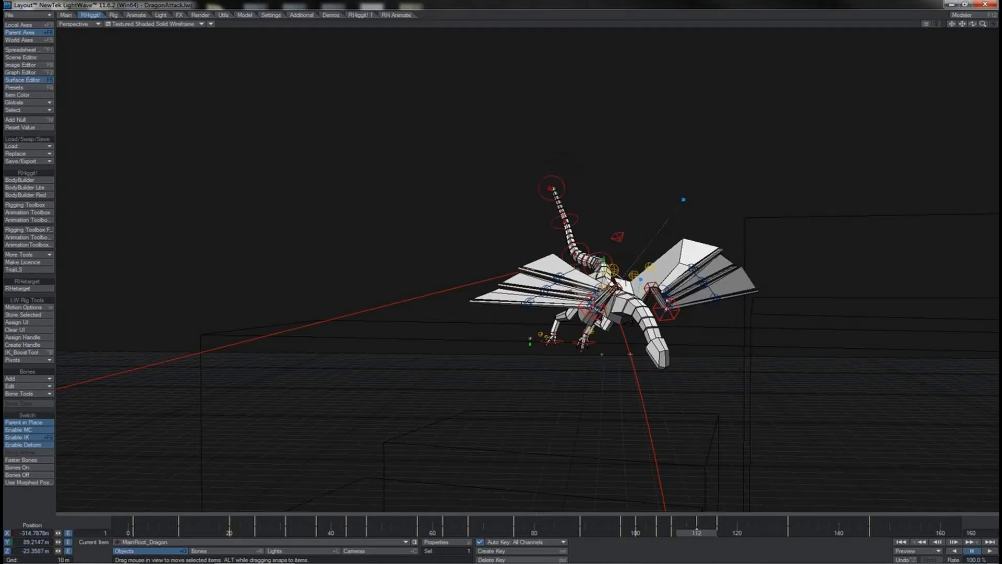
{"action": "mouse_move", "coordinate": [975, 25]}
{"action": "left_mouse_down"}
{"action": "mouse_move", "coordinate": [986, 31]}
{"action": "mouse_move", "coordinate": [975, 26]}
{"action": "left_mouse_up"}
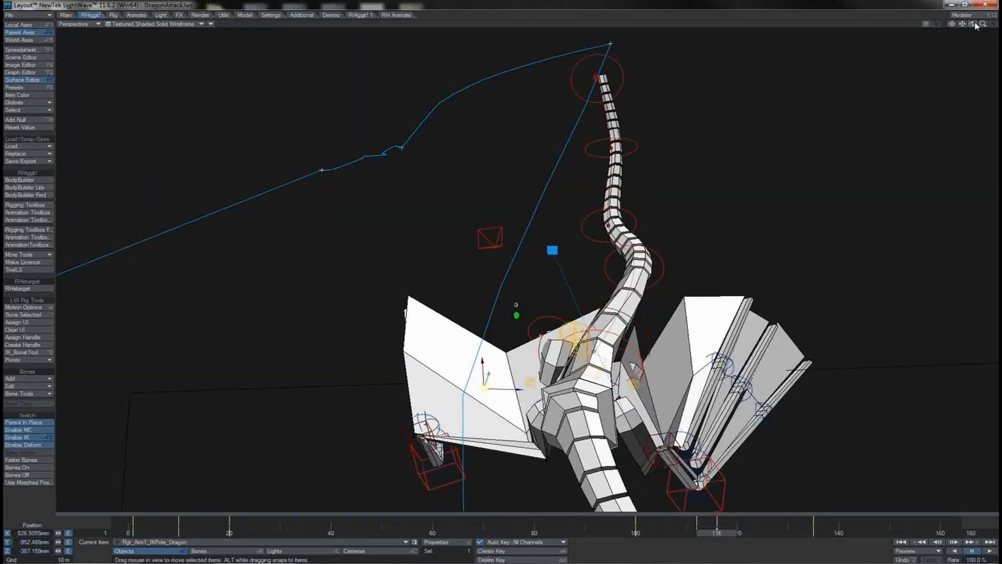
{"action": "mouse_move", "coordinate": [975, 25]}
{"action": "left_mouse_down"}
{"action": "mouse_move", "coordinate": [955, 25]}
{"action": "mouse_move", "coordinate": [976, 27]}
{"action": "left_mouse_up"}
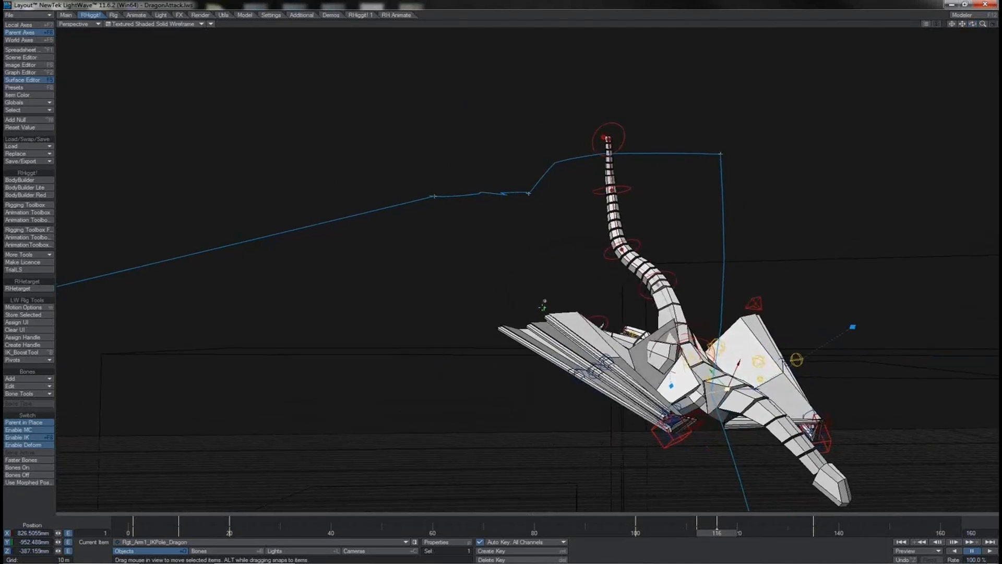
{"action": "left_click", "coordinate": [542, 307]}
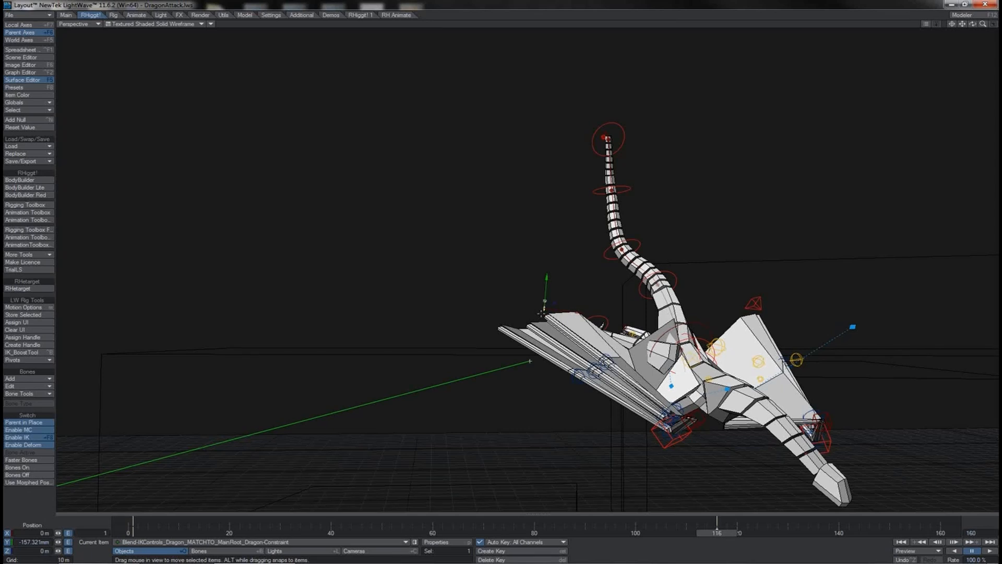
{"action": "left_click_drag", "start_coordinate": [972, 24], "coordinate": [972, 24]}
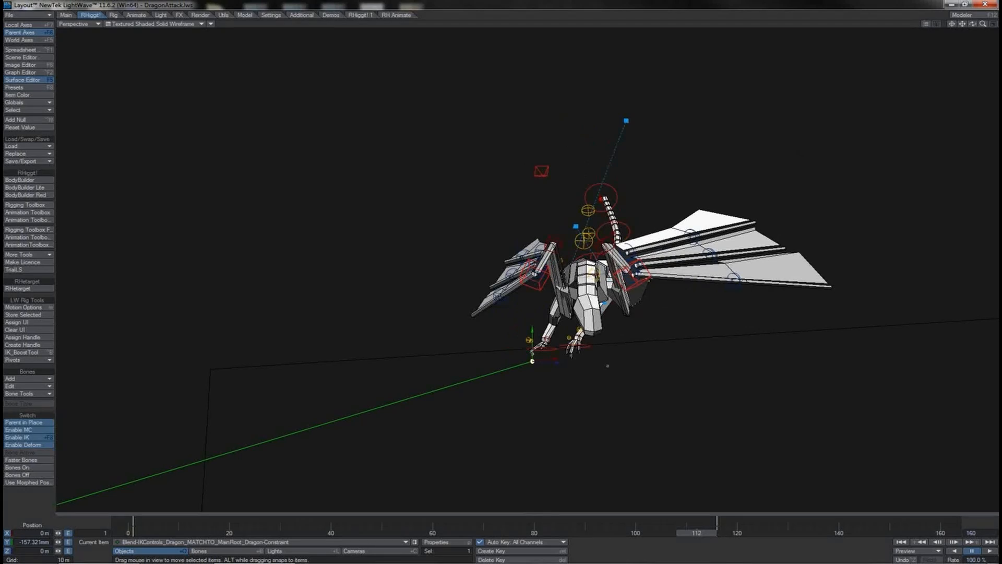
{"action": "left_click", "coordinate": [649, 278]}
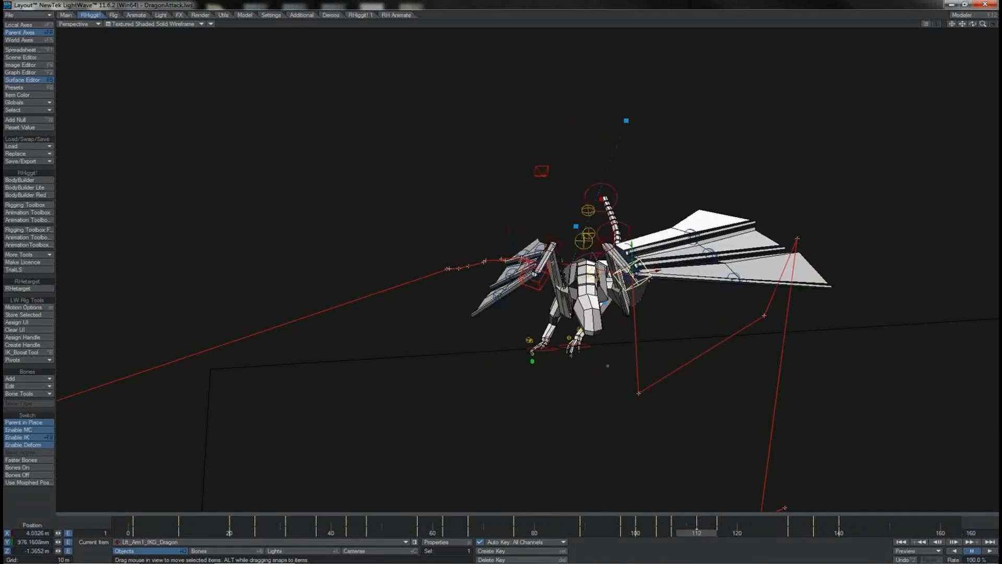
{"action": "left_click", "coordinate": [539, 290]}
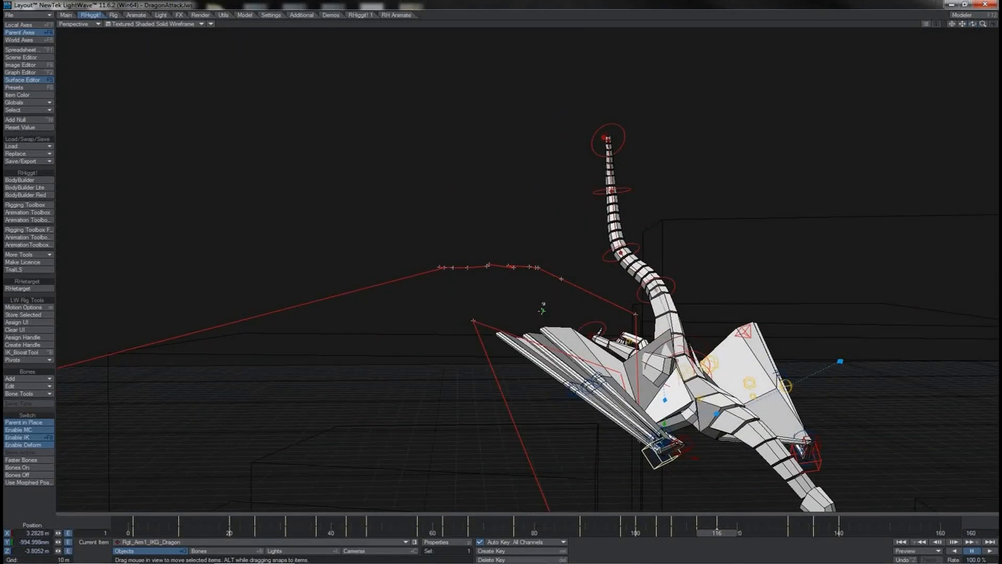
{"action": "left_click", "coordinate": [542, 311]}
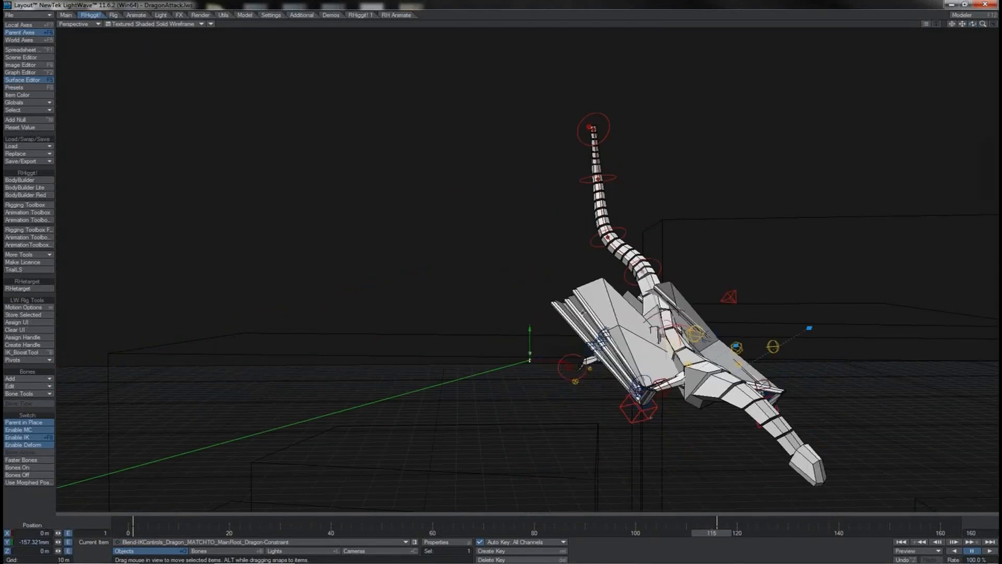
At frame 112, move IKControls_Dragon_MATCHTO_MainRoot_Dragon in the Back view to about X -1.56 m, Y -1.64 m, onto the reference null.
{"action": "left_click_drag", "start_coordinate": [973, 24], "coordinate": [959, 31]}
{"action": "key", "text": "y"}
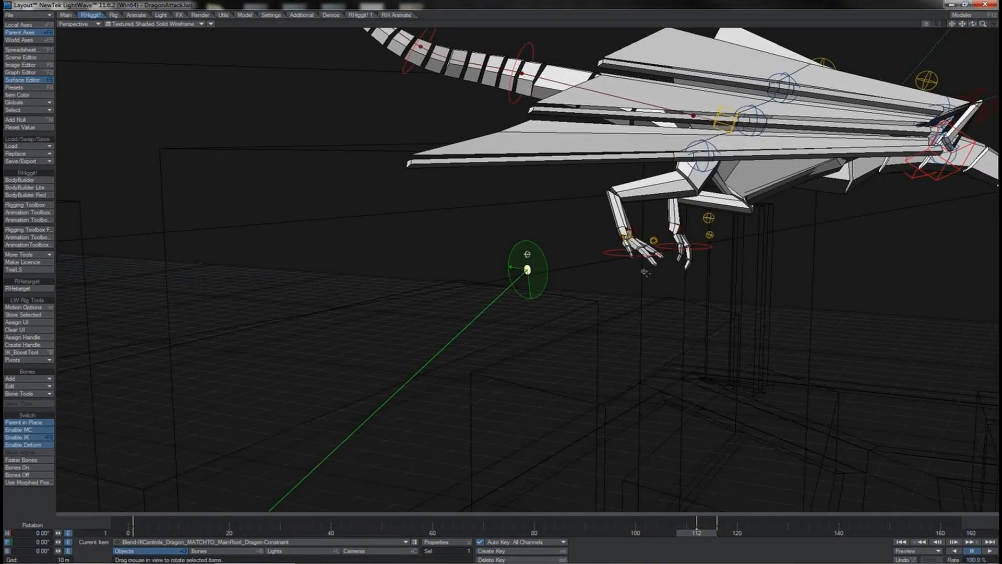
{"action": "left_click", "coordinate": [646, 274]}
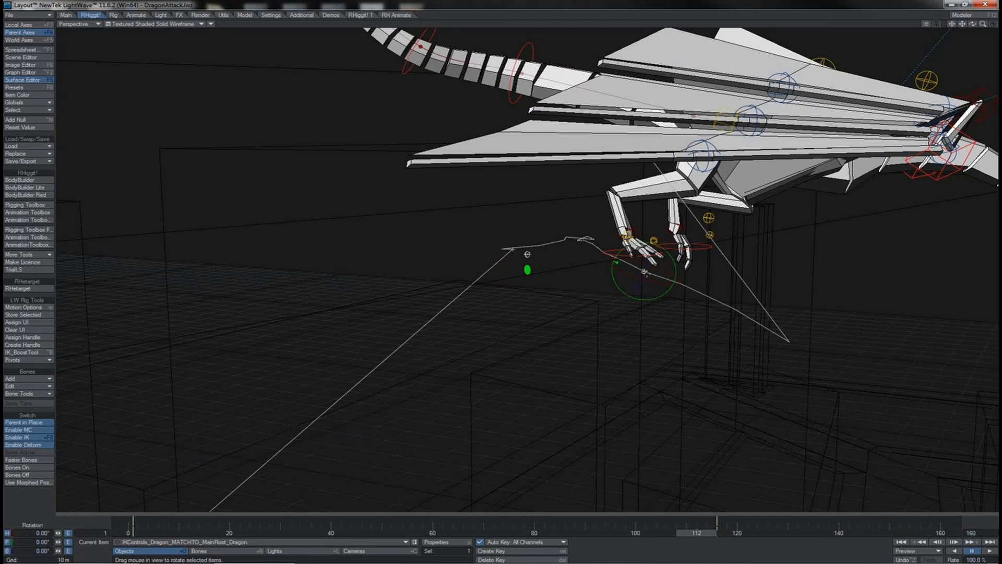
{"action": "key", "text": "t"}
{"action": "key", "text": "1"}
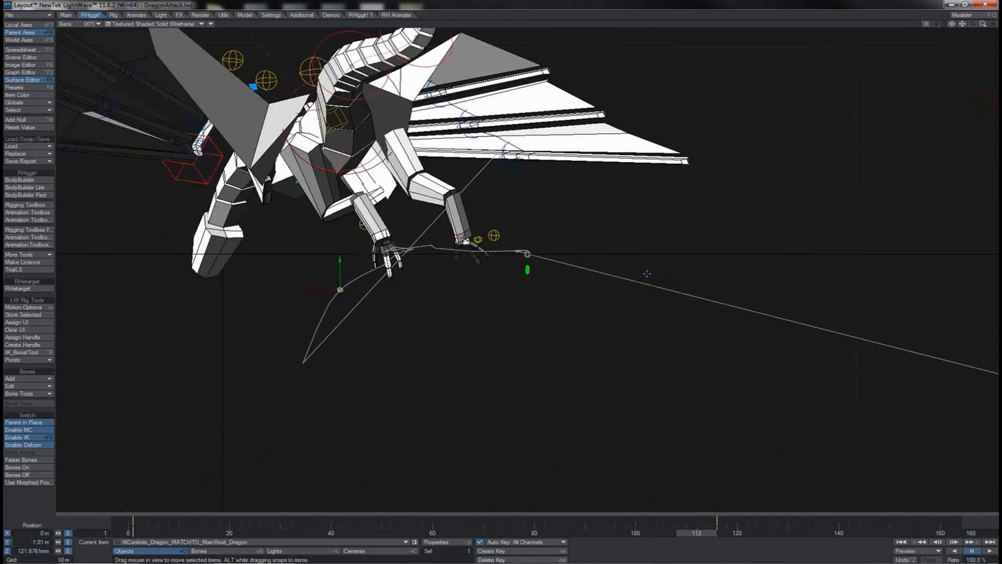
{"action": "left_click_drag", "start_coordinate": [581, 308], "coordinate": [768, 271]}
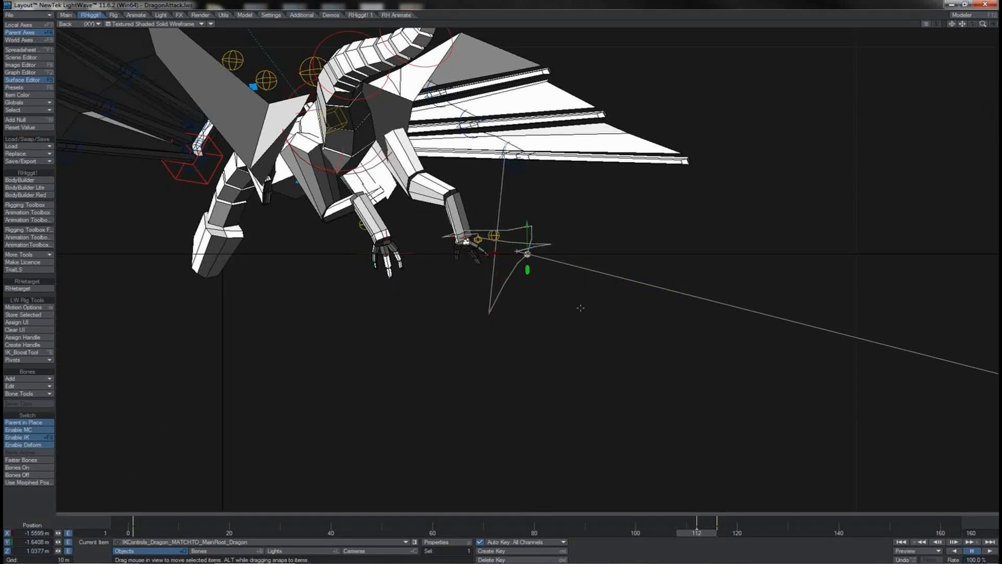
At frame 112, rotate IKControls_Dragon_MATCHTO_MainRoot_Dragon in the Perspective view to about heading 39°, pitch 17°, bank 8.5°, matching the reference null.
{"action": "key", "text": "4"}
{"action": "key", "text": "shift+a"}
{"action": "key", "text": "y"}
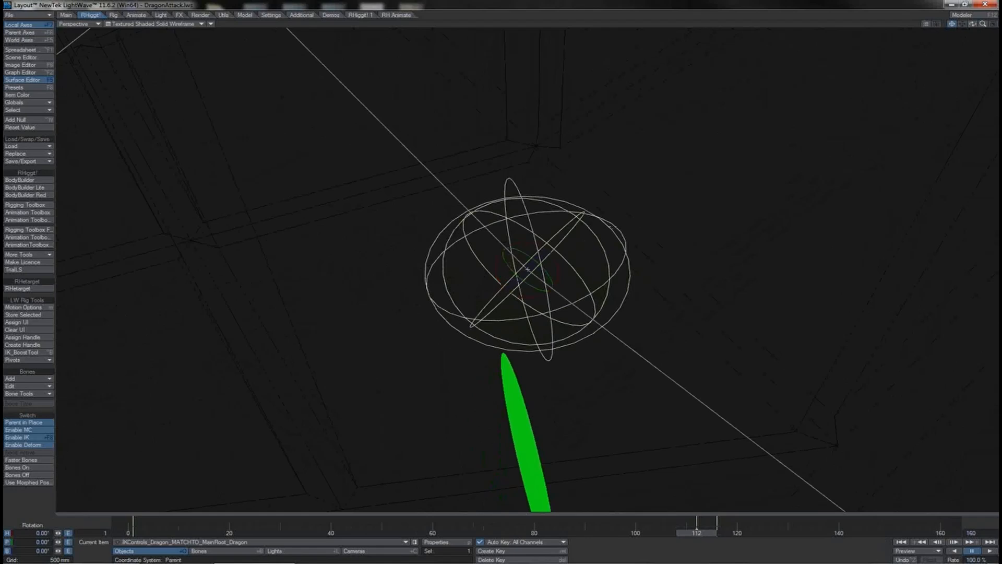
{"action": "left_click_drag", "start_coordinate": [555, 258], "coordinate": [627, 245]}
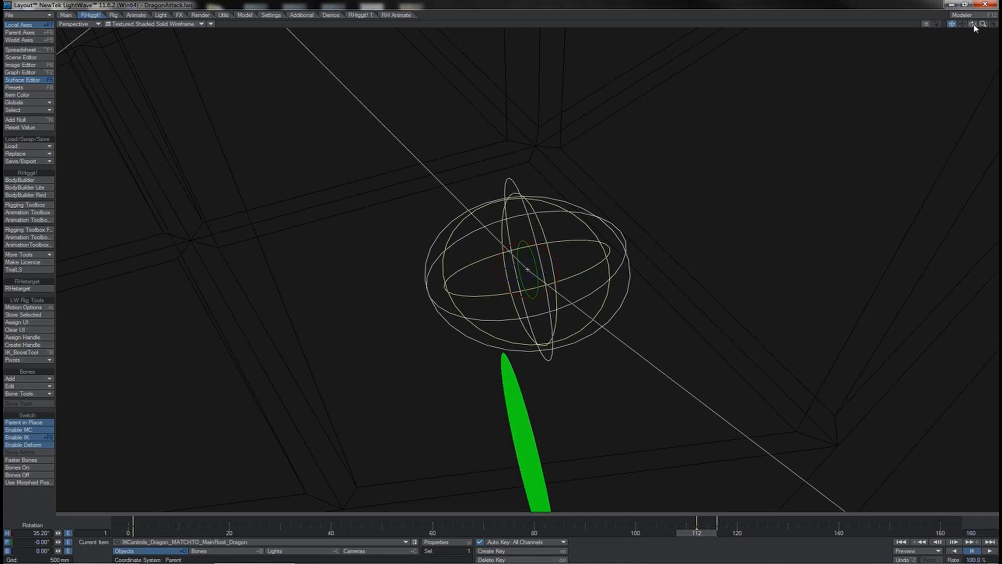
{"action": "left_click_drag", "start_coordinate": [973, 25], "coordinate": [972, 26]}
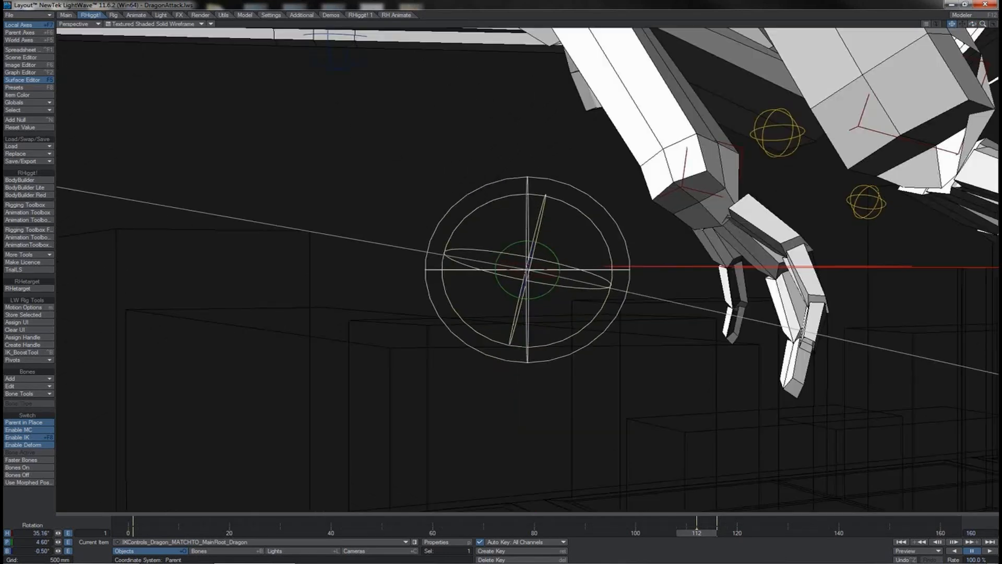
{"action": "left_click_drag", "start_coordinate": [555, 255], "coordinate": [548, 241]}
{"action": "left_click_drag", "start_coordinate": [548, 266], "coordinate": [544, 266]}
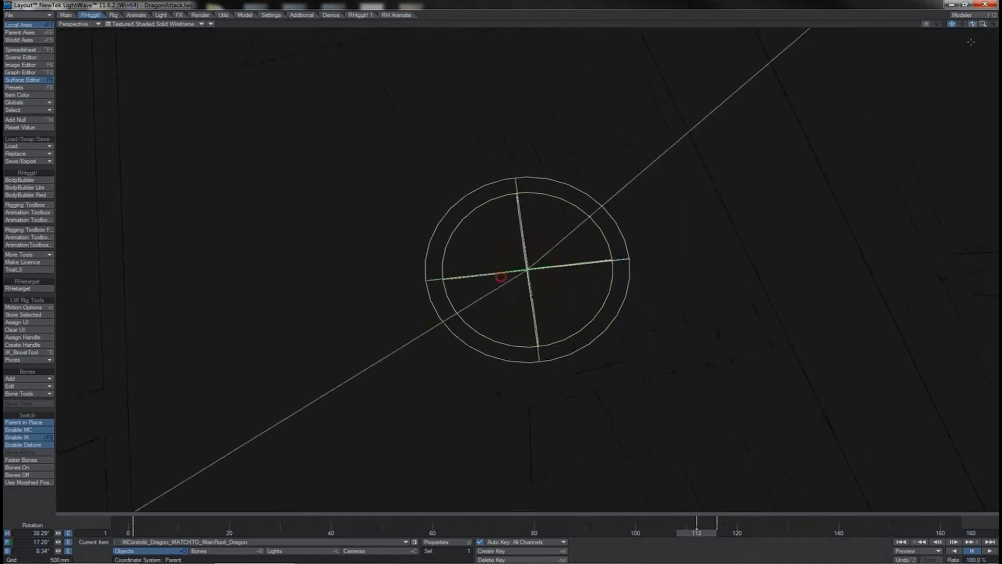
{"action": "left_click_drag", "start_coordinate": [547, 243], "coordinate": [549, 245]}
{"action": "left_click_drag", "start_coordinate": [550, 245], "coordinate": [381, 272], "text": "alt"}
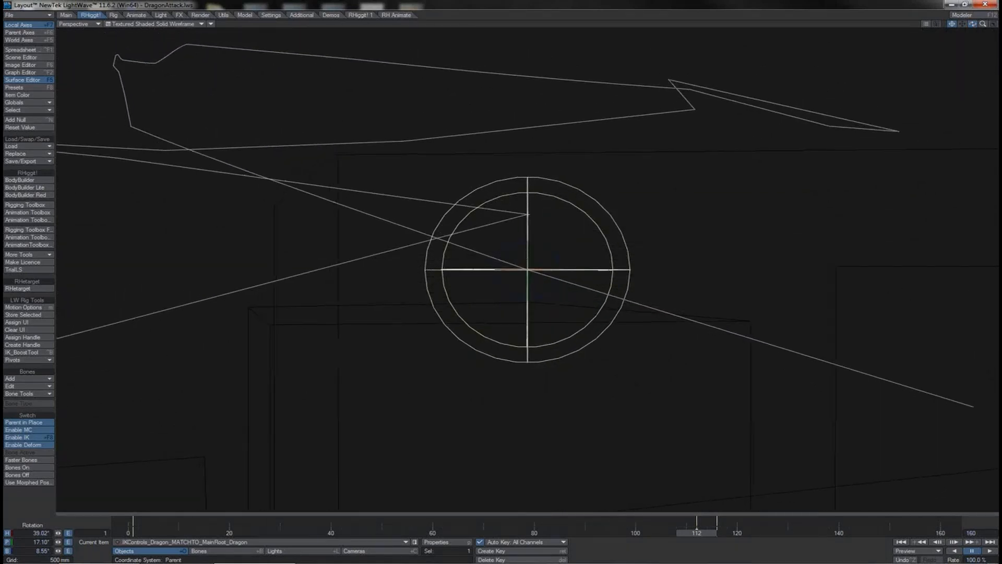
Compare the match null's alignment at frames 115 and 116, and change the incoming curve type of its channel keys at frames 112 and 116.
{"action": "left_click_drag", "start_coordinate": [972, 24], "coordinate": [947, 24]}
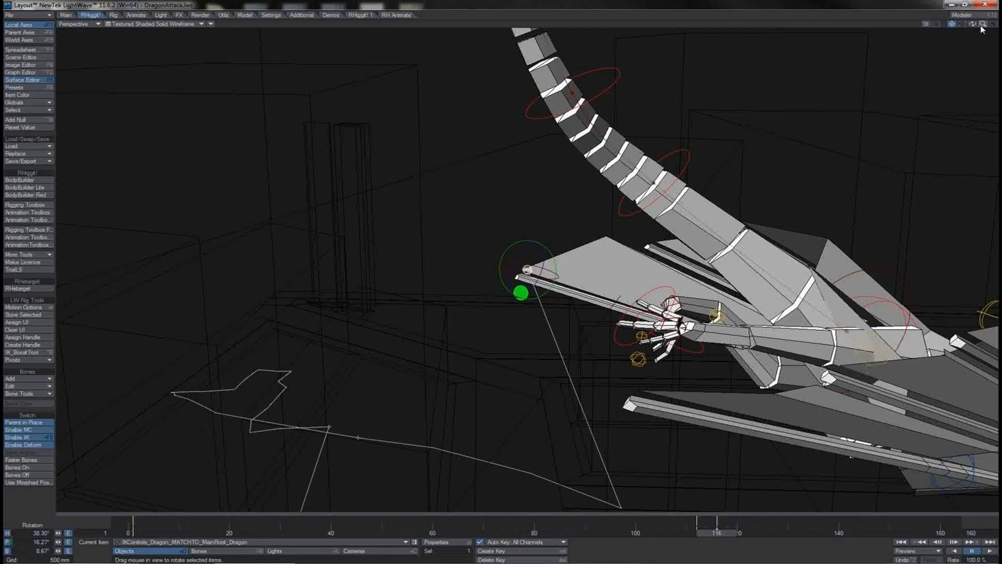
{"action": "key", "text": "Right"}
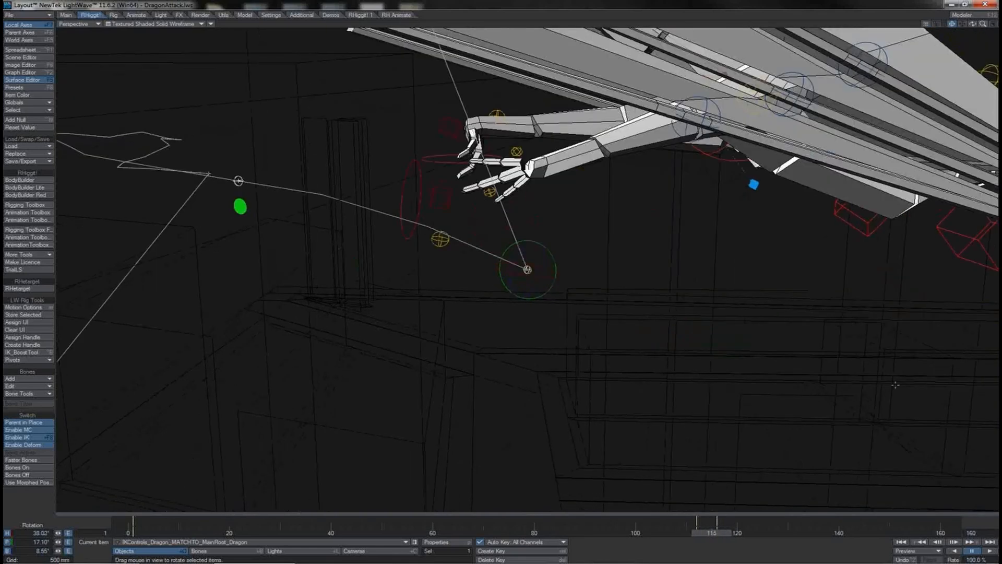
{"action": "key", "text": "Right"}
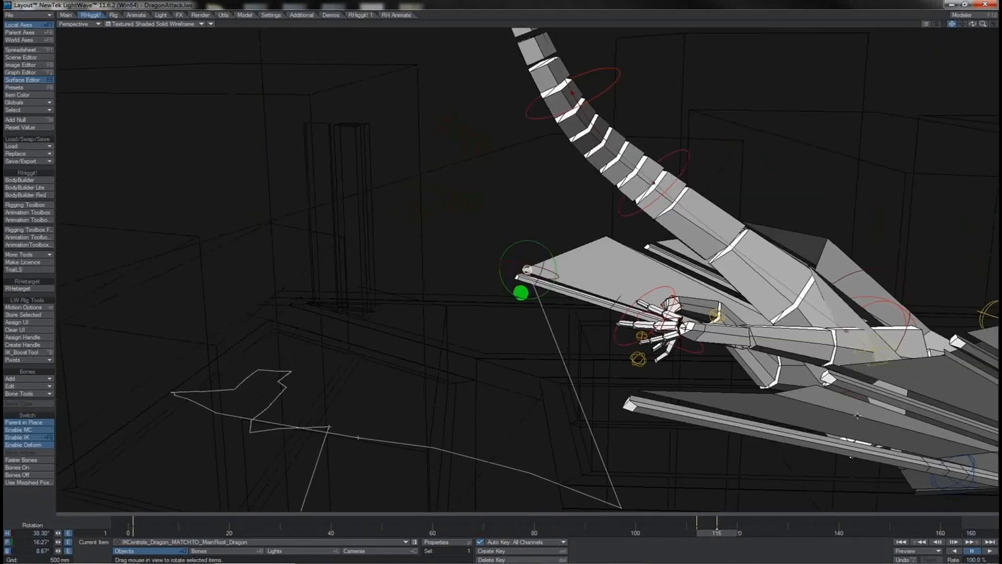
{"action": "key", "text": "ctrl+F2"}
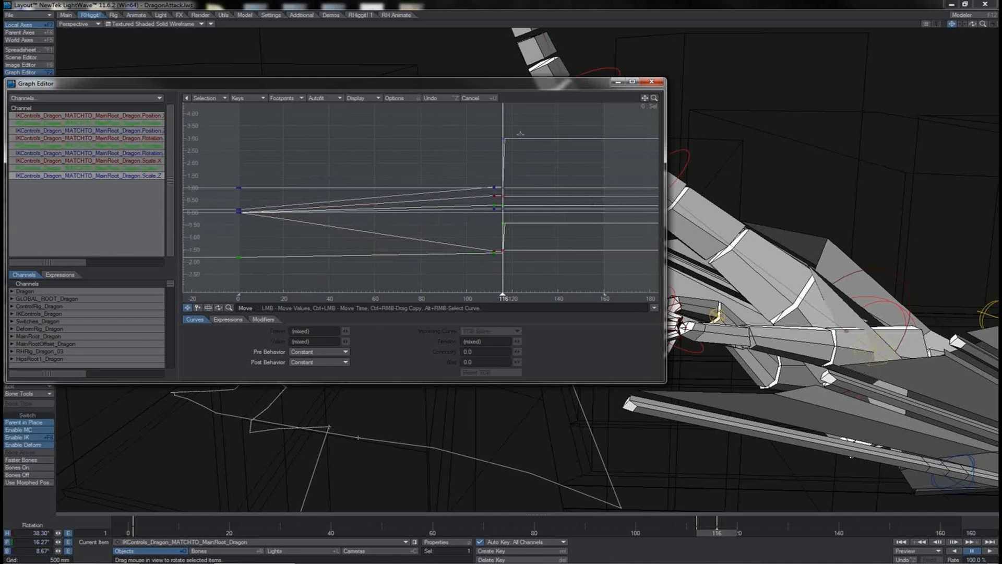
{"action": "right_click_drag", "start_coordinate": [520, 131], "coordinate": [477, 286]}
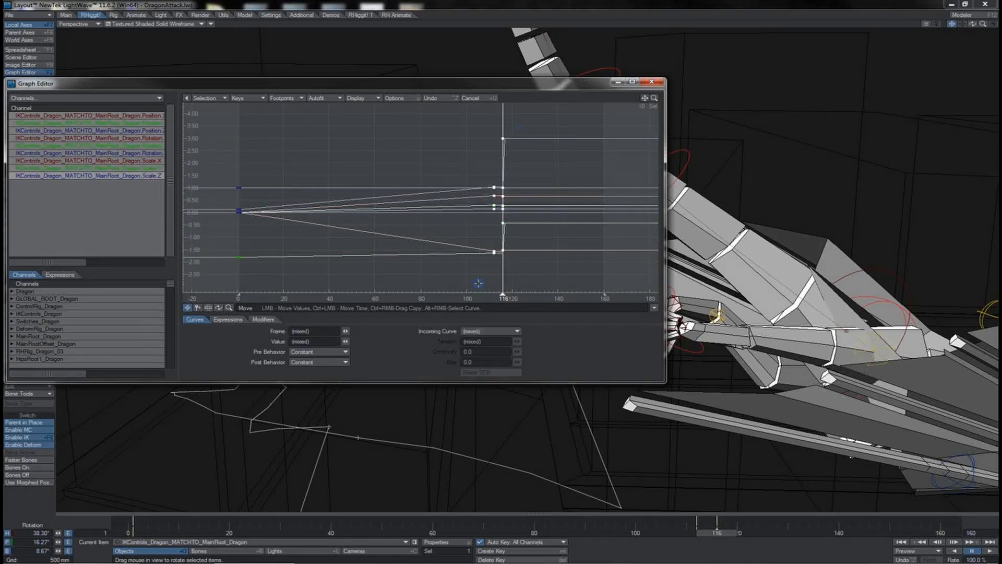
{"action": "left_click", "coordinate": [491, 331]}
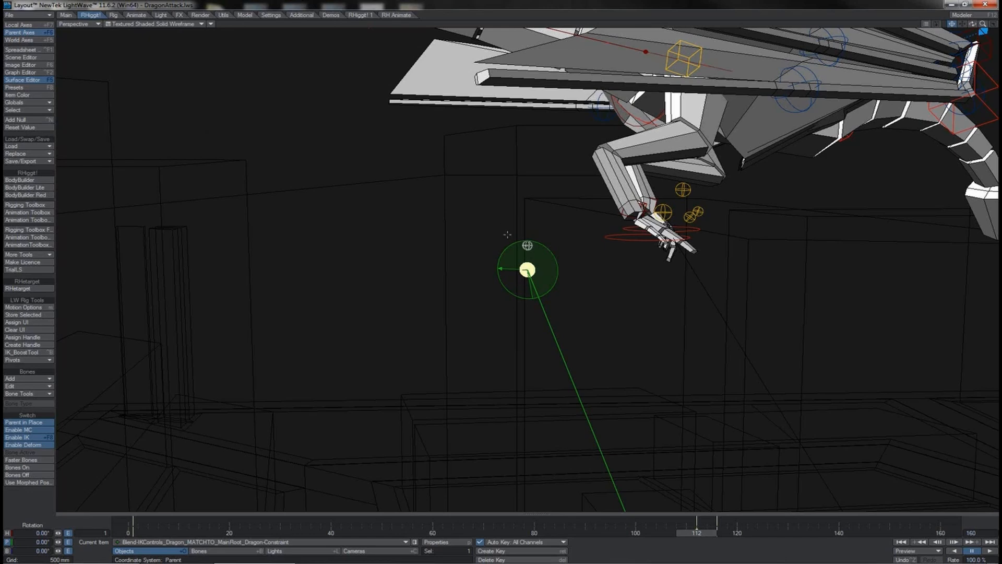
Check the incoming curve type of the constraint Blend null's pitch key at frame 116, and review the dragon from another angle.
{"action": "key", "text": "ctrl+F2"}
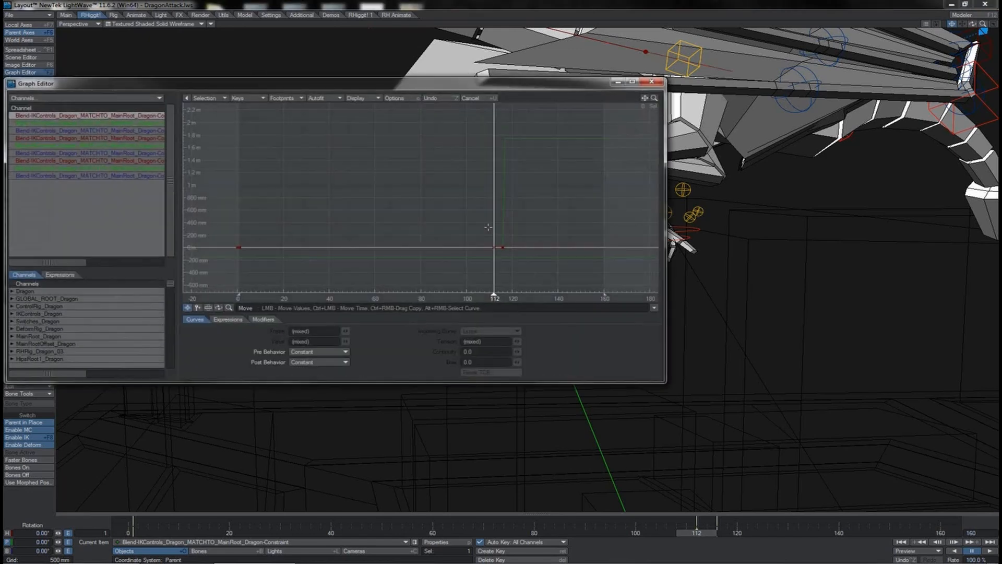
{"action": "left_click", "coordinate": [145, 146]}
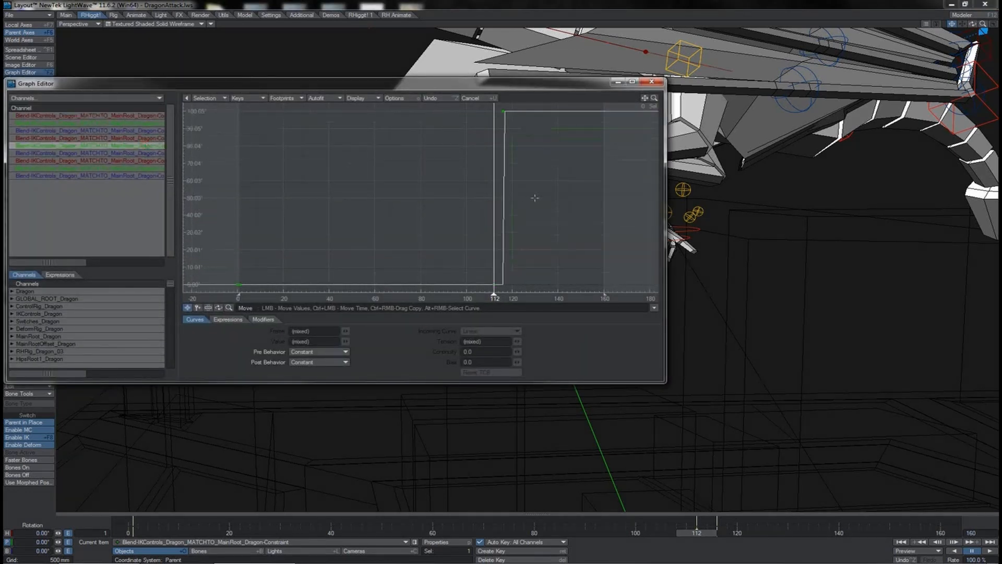
{"action": "right_click_drag", "start_coordinate": [512, 109], "coordinate": [483, 149]}
{"action": "left_click", "coordinate": [503, 331]}
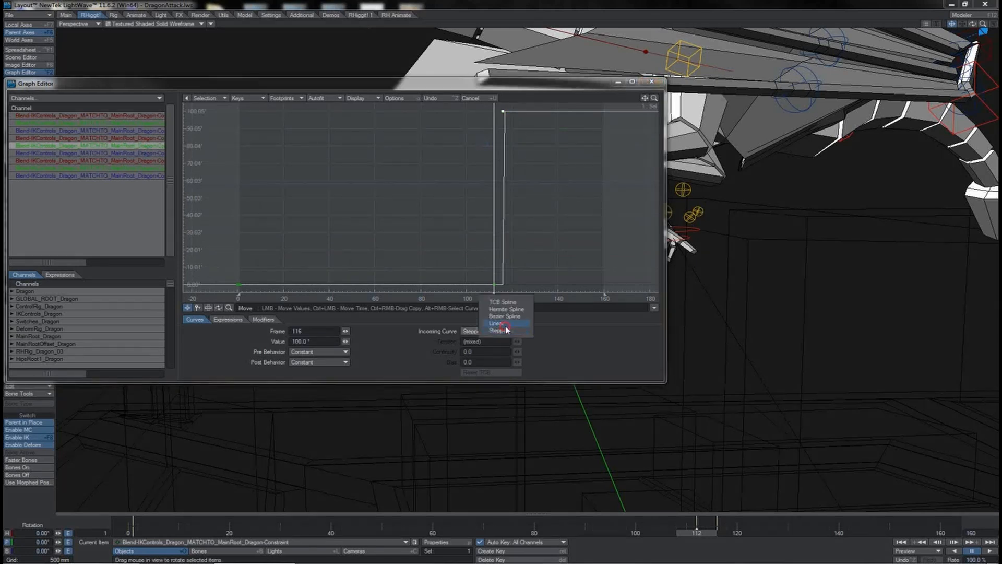
{"action": "key", "text": "ctrl+F2"}
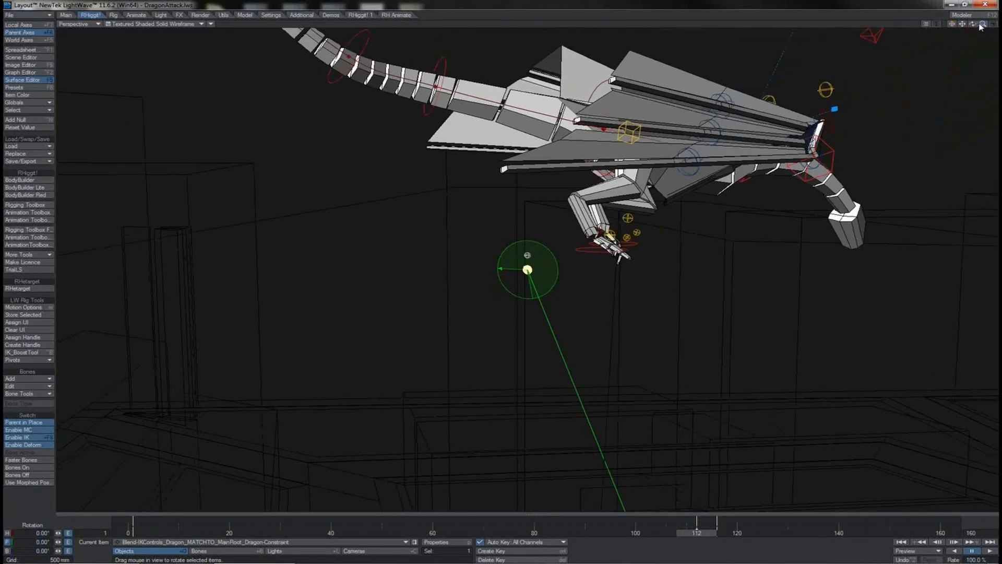
{"action": "mouse_move", "coordinate": [972, 23]}
{"action": "left_mouse_down"}
{"action": "mouse_move", "coordinate": [843, 24]}
{"action": "mouse_move", "coordinate": [989, 13]}
{"action": "left_mouse_up"}
{"action": "key", "text": "shift+Right"}
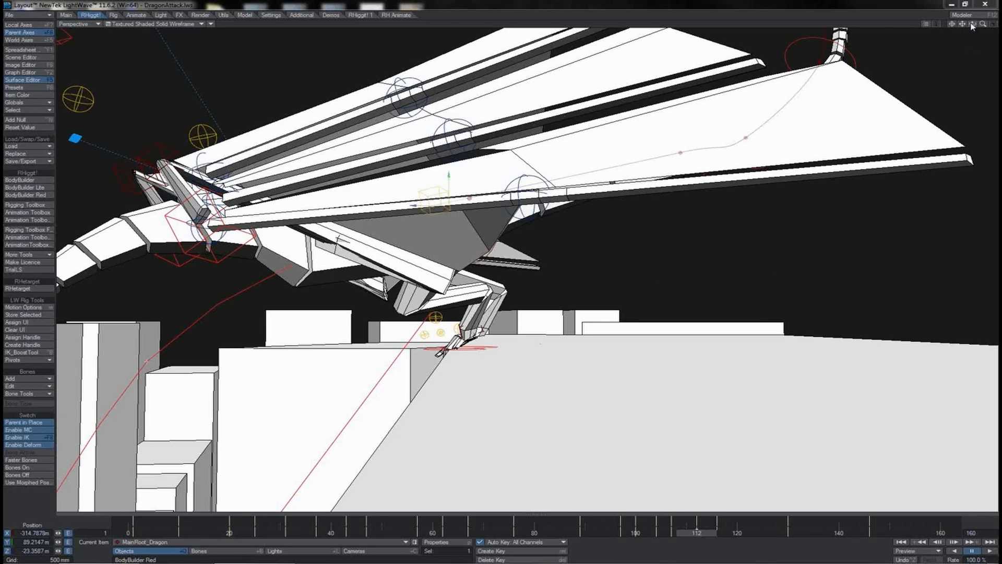
At frame 116, move Lft_Leg1_IKG_Dragon to about X 1.58 m, Z -169 mm.
{"action": "left_click_drag", "start_coordinate": [972, 24], "coordinate": [883, 55]}
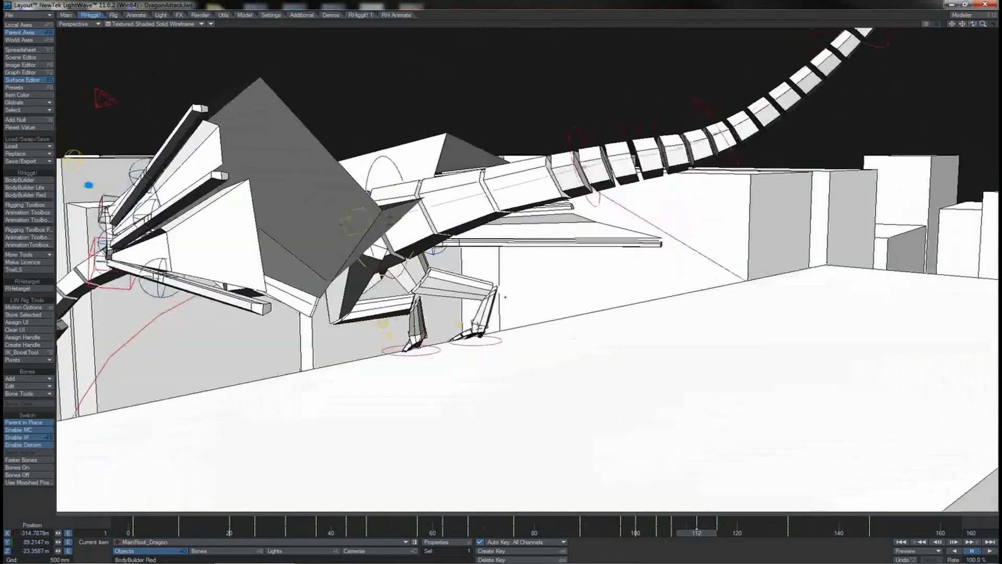
{"action": "left_click", "coordinate": [430, 349]}
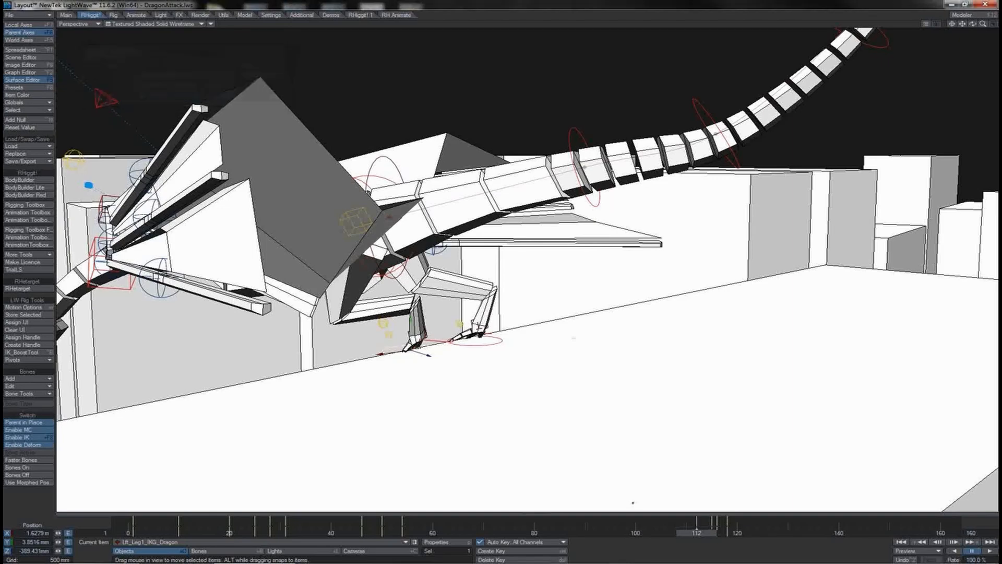
{"action": "key", "text": "shift+Right"}
{"action": "key", "text": "shift+Right"}
{"action": "left_click_drag", "start_coordinate": [973, 24], "coordinate": [964, 75]}
{"action": "key", "text": "y"}
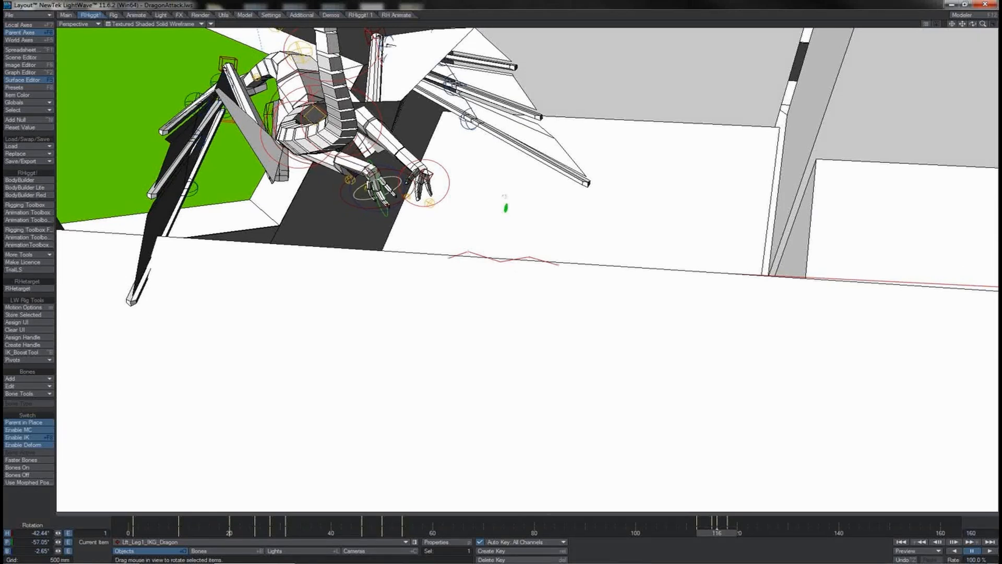
{"action": "key", "text": "t"}
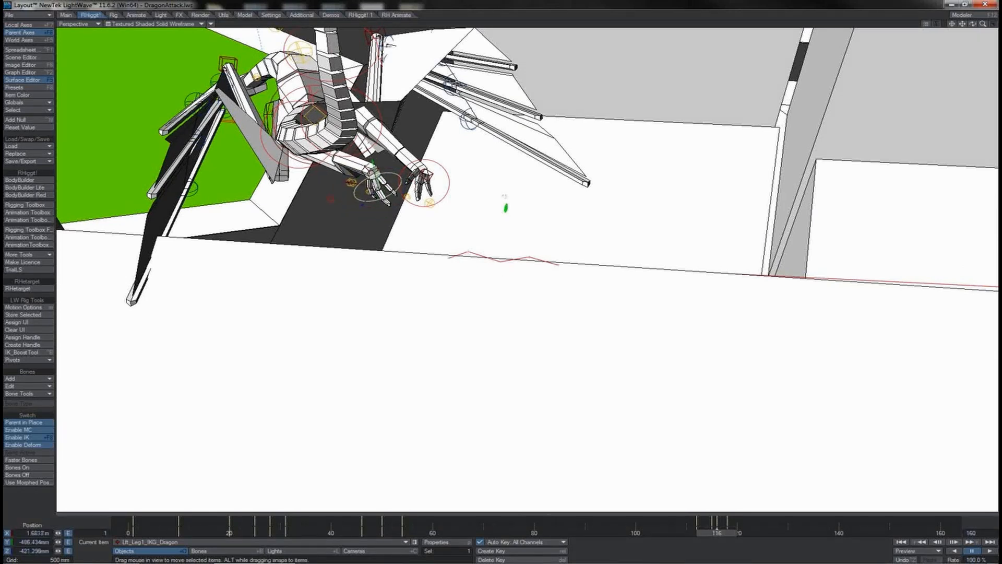
{"action": "left_click_drag", "start_coordinate": [373, 185], "coordinate": [378, 189]}
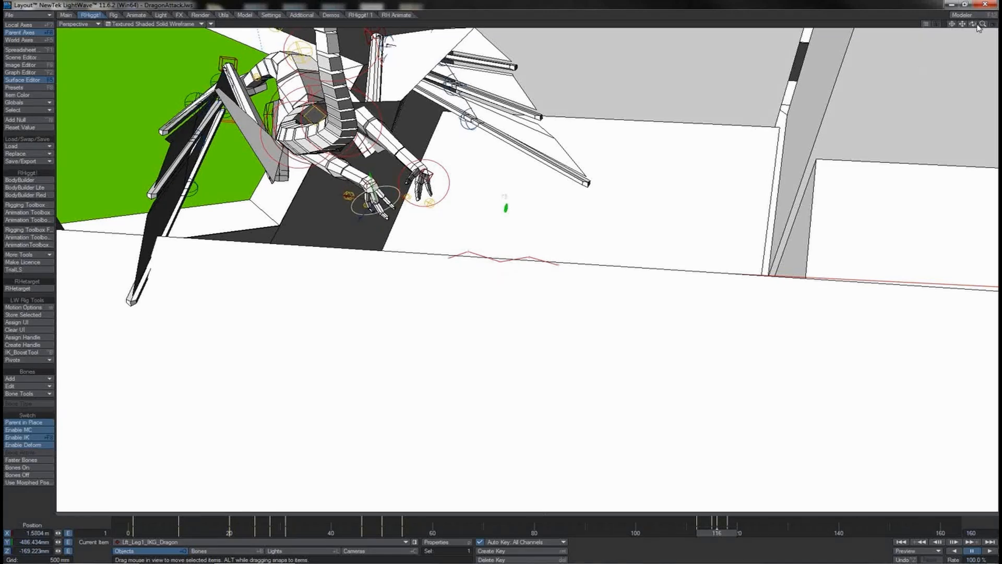
Delete the Lft_Leg1_IKG_Dragon key at frame 115.
{"action": "left_click_drag", "start_coordinate": [978, 25], "coordinate": [948, 68]}
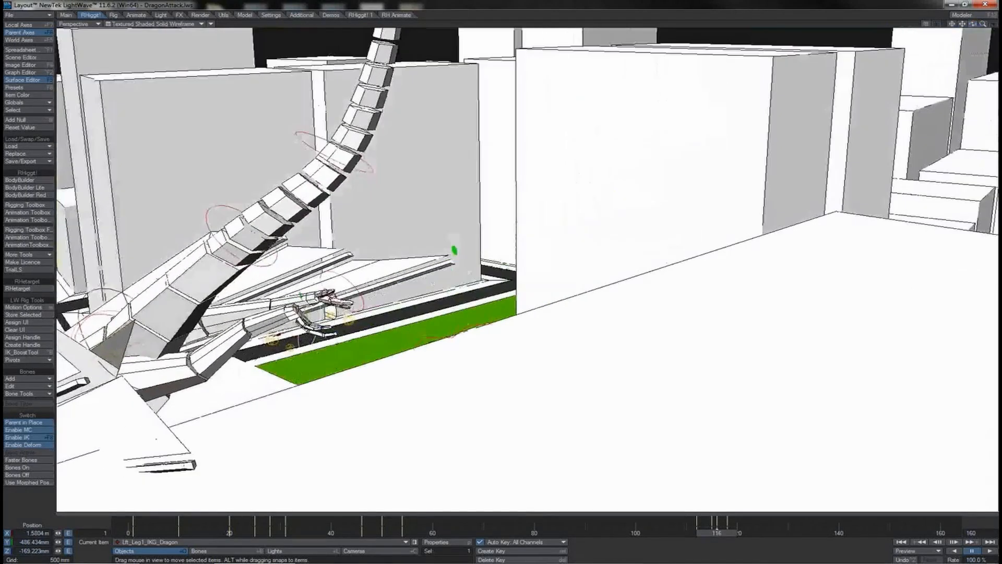
{"action": "left_click_drag", "start_coordinate": [998, 307], "coordinate": [987, 286]}
{"action": "key", "text": "Left"}
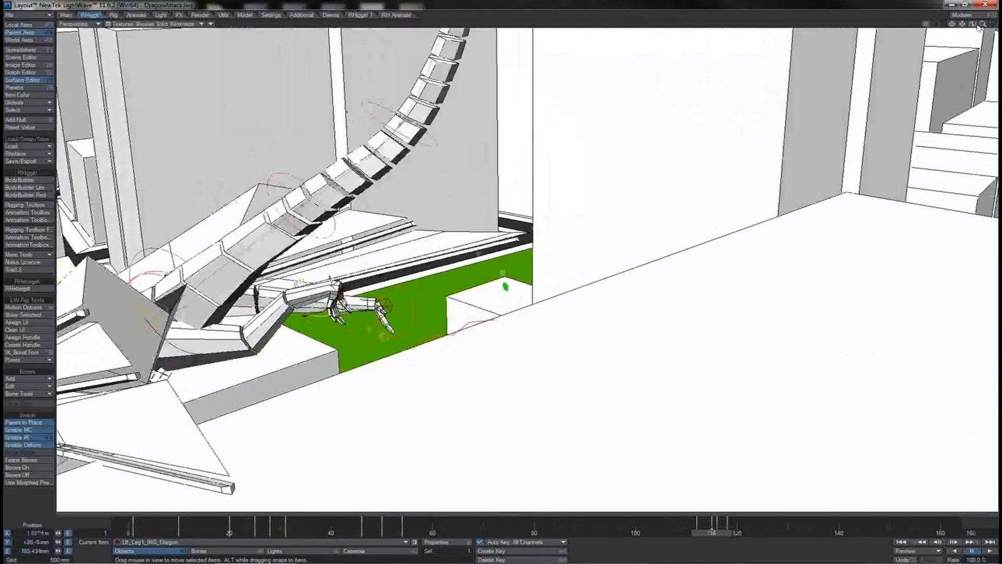
{"action": "key", "text": "Return"}
{"action": "key", "text": "Return"}
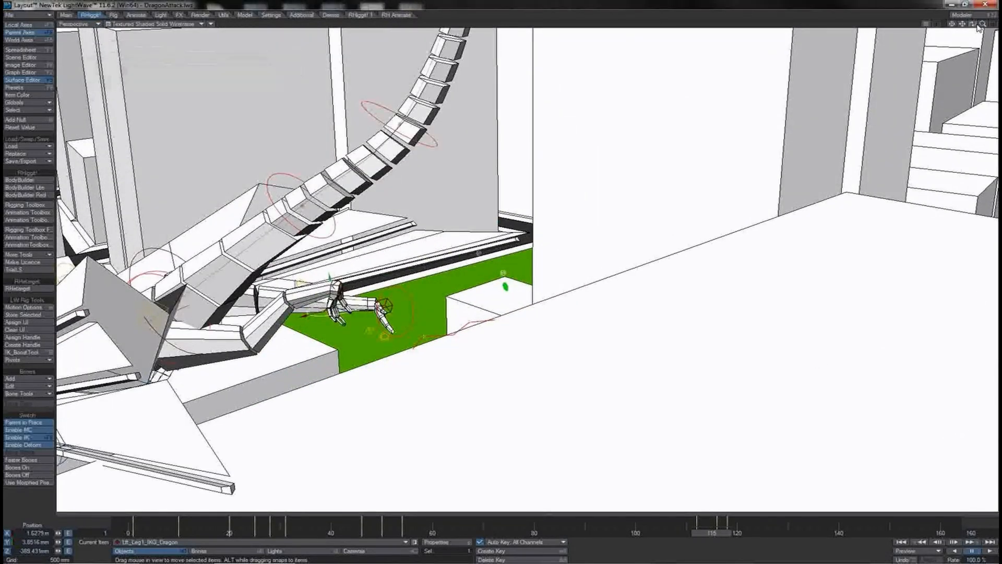
Examine the left leg's foot motion frame by frame between frames 112 and 116 as the dragon leaves the ledge.
{"action": "key", "text": "Left"}
{"action": "key", "text": "Left"}
{"action": "key", "text": "Left"}
{"action": "key", "text": "Right"}
{"action": "key", "text": "Right"}
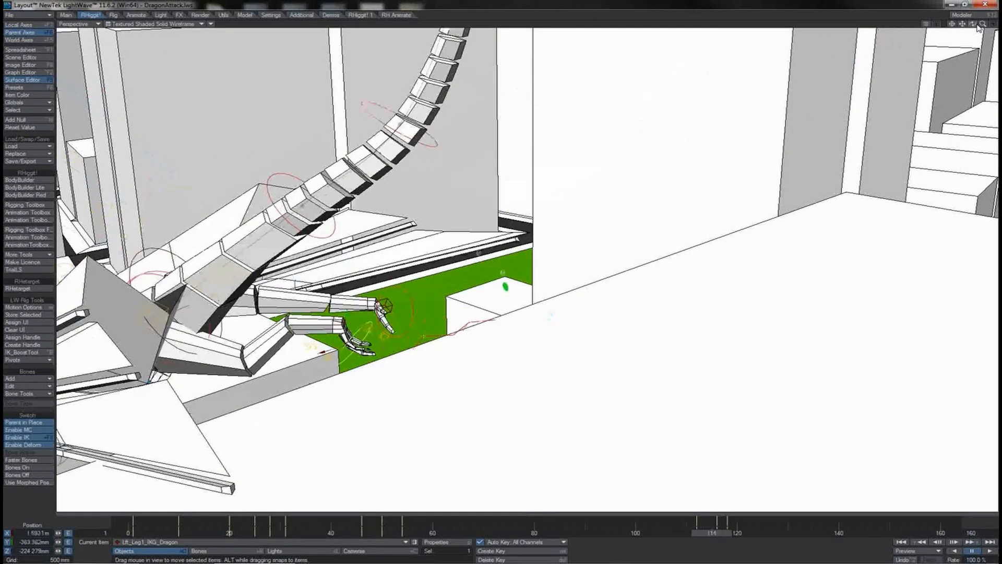
{"action": "key", "text": "Left"}
{"action": "key", "text": "Left"}
{"action": "key", "text": "Left"}
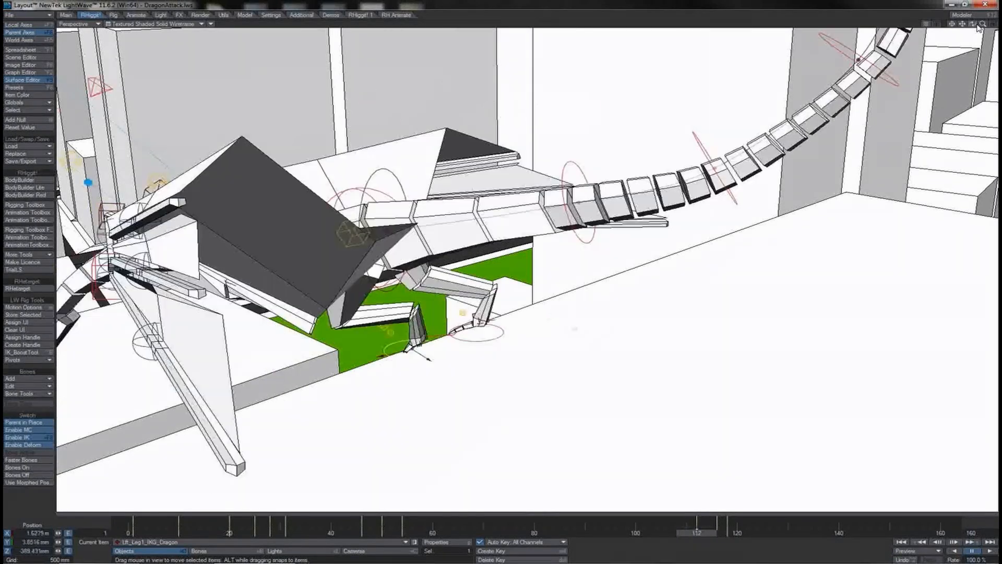
{"action": "key", "text": "Right"}
{"action": "key", "text": "Right"}
{"action": "key", "text": "Right"}
{"action": "key", "text": "Right"}
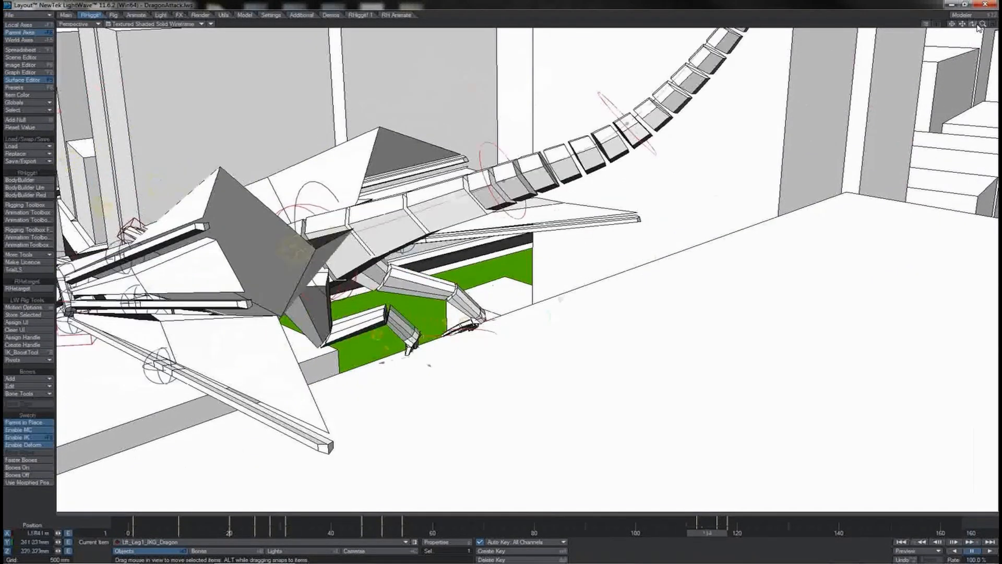
{"action": "key", "text": "Right"}
{"action": "key", "text": "Right"}
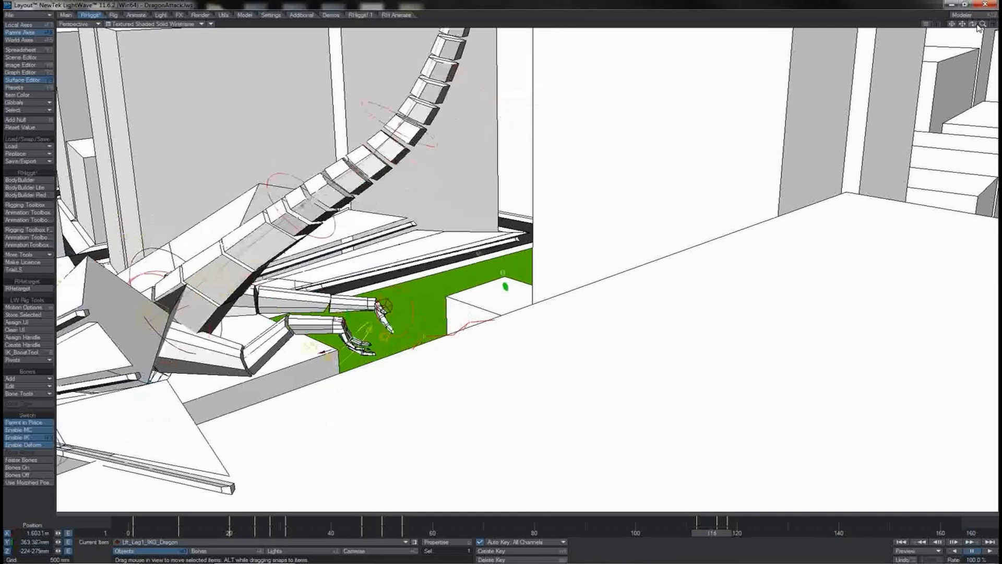
{"action": "key", "text": "Left"}
{"action": "key", "text": "Left"}
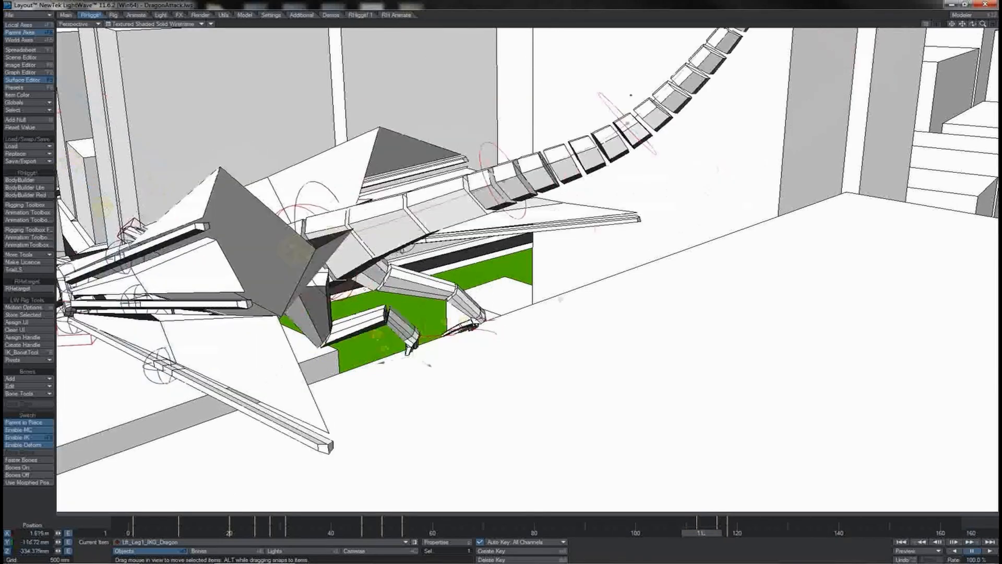
{"action": "key", "text": "Left"}
{"action": "key", "text": "Right"}
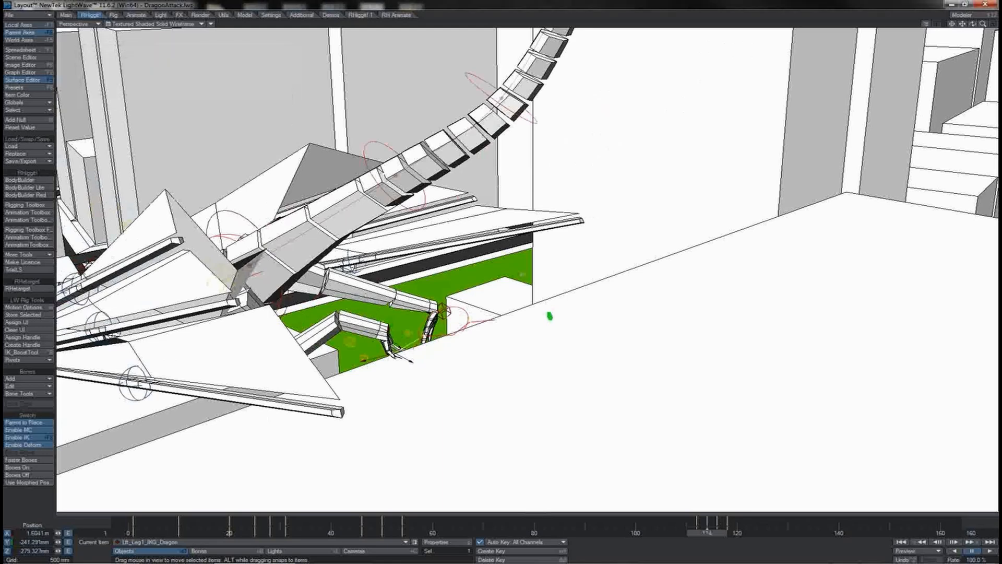
{"action": "key", "text": "Left"}
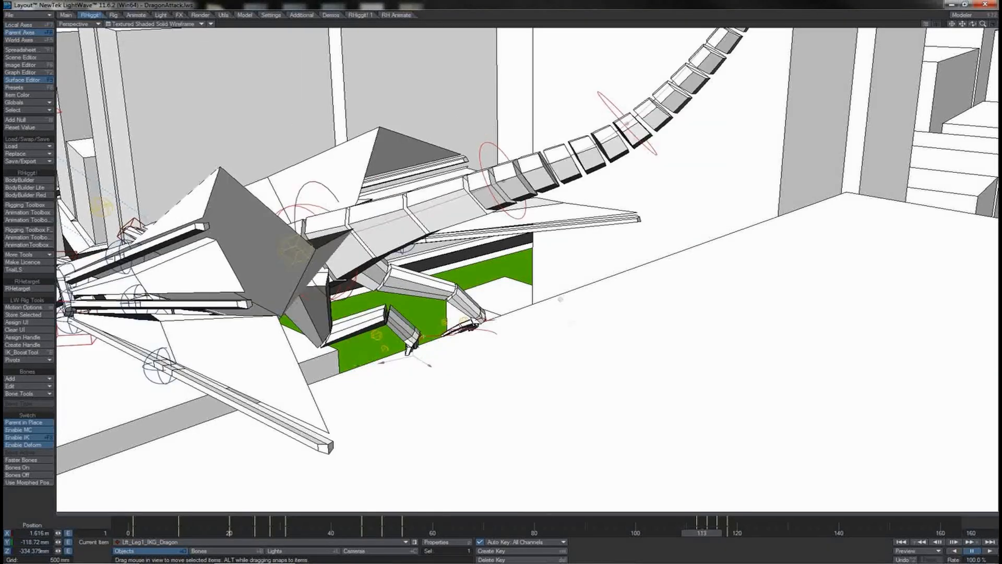
{"action": "key", "text": "Right"}
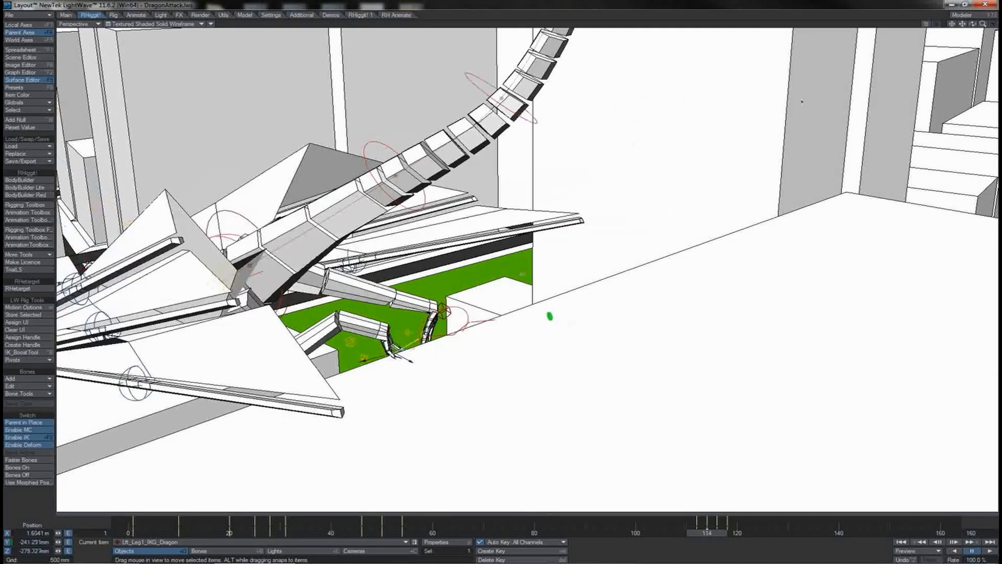
Compare the foot poses from behind the dragon, and at frame 113 move Lft_Leg1_IKG_Dragon to about Z -460 mm.
{"action": "left_click_drag", "start_coordinate": [953, 24], "coordinate": [973, 26]}
{"action": "key", "text": "Right"}
{"action": "key", "text": "Right"}
{"action": "key", "text": "Left"}
{"action": "key", "text": "Left"}
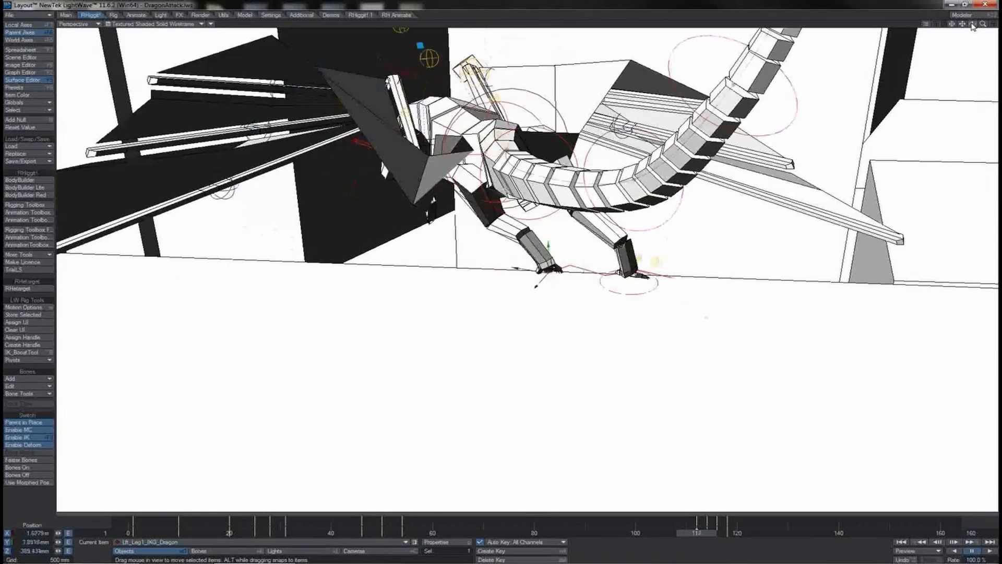
{"action": "key", "text": "Right"}
{"action": "key", "text": "Left"}
{"action": "key", "text": "Left"}
{"action": "key", "text": "Right"}
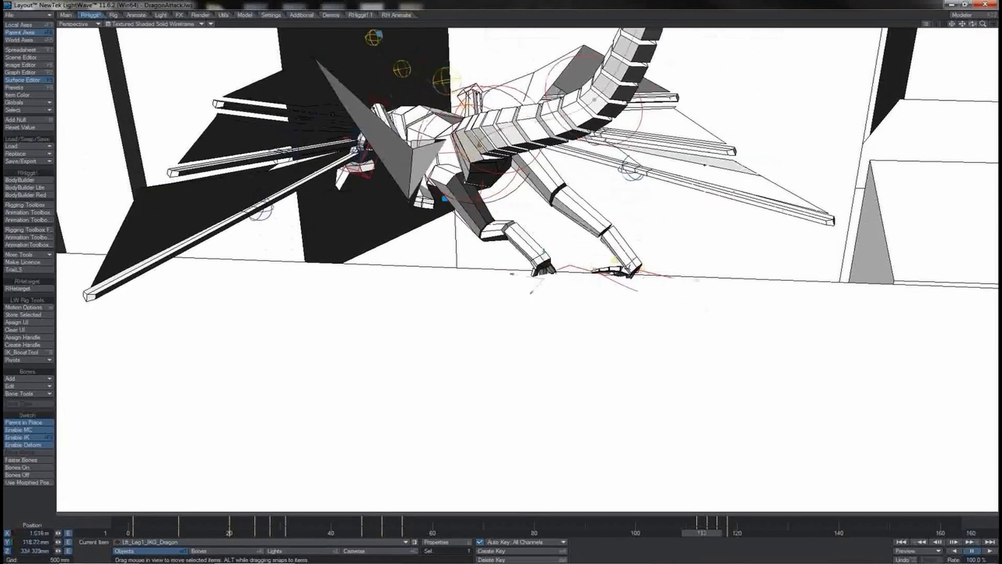
{"action": "left_click_drag", "start_coordinate": [531, 290], "coordinate": [536, 286]}
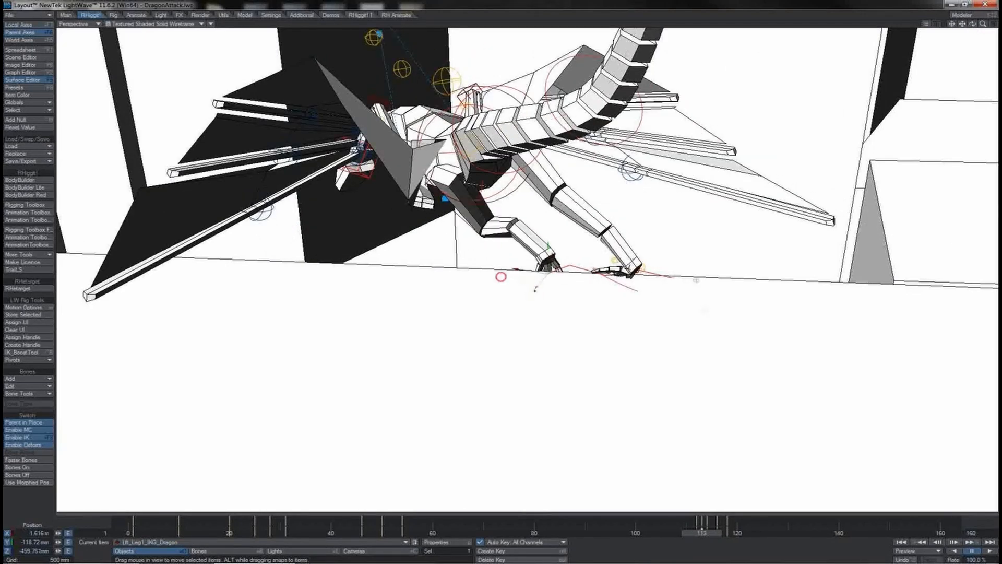
At frame 114, move Lft_Leg1_IKG_Dragon to about X 1.54 m, Z -329 mm.
{"action": "key", "text": "Right"}
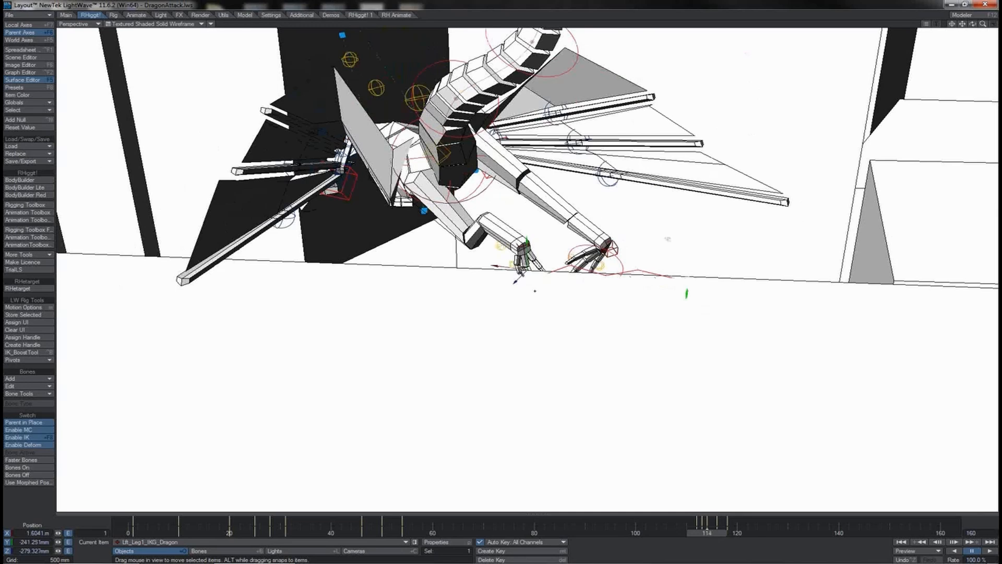
{"action": "key", "text": "y"}
{"action": "left_click_drag", "start_coordinate": [558, 265], "coordinate": [583, 265]}
{"action": "key", "text": "t"}
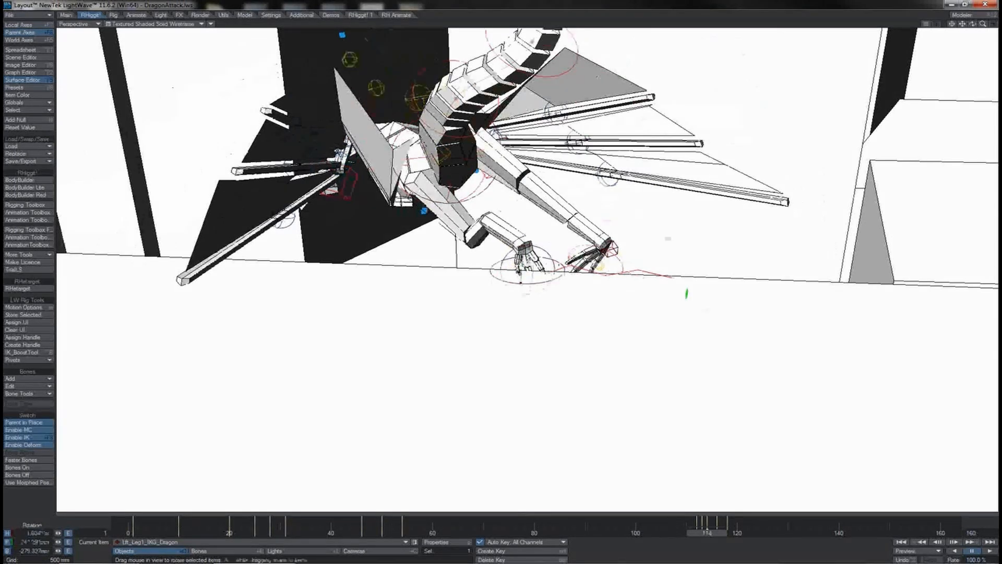
{"action": "mouse_move", "coordinate": [516, 281]}
{"action": "left_mouse_down"}
{"action": "mouse_move", "coordinate": [505, 278]}
{"action": "mouse_move", "coordinate": [522, 281]}
{"action": "left_mouse_up"}
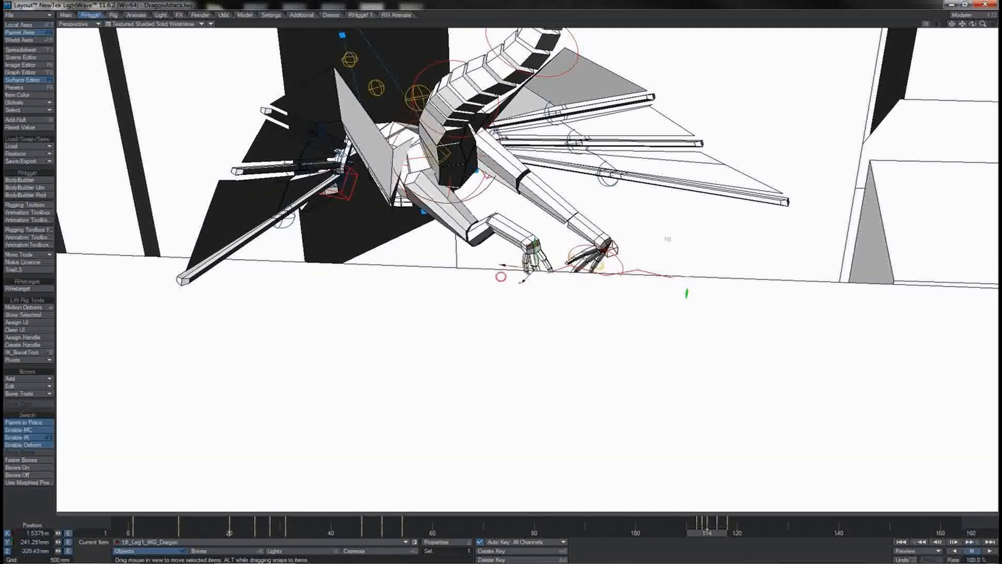
At frame 115, move Lft_Leg1_IKG_Dragon to about X 1.45 m, Y -506 mm, Z -137 mm.
{"action": "key", "text": "Left"}
{"action": "key", "text": "Left"}
{"action": "key", "text": "Right"}
{"action": "key", "text": "Right"}
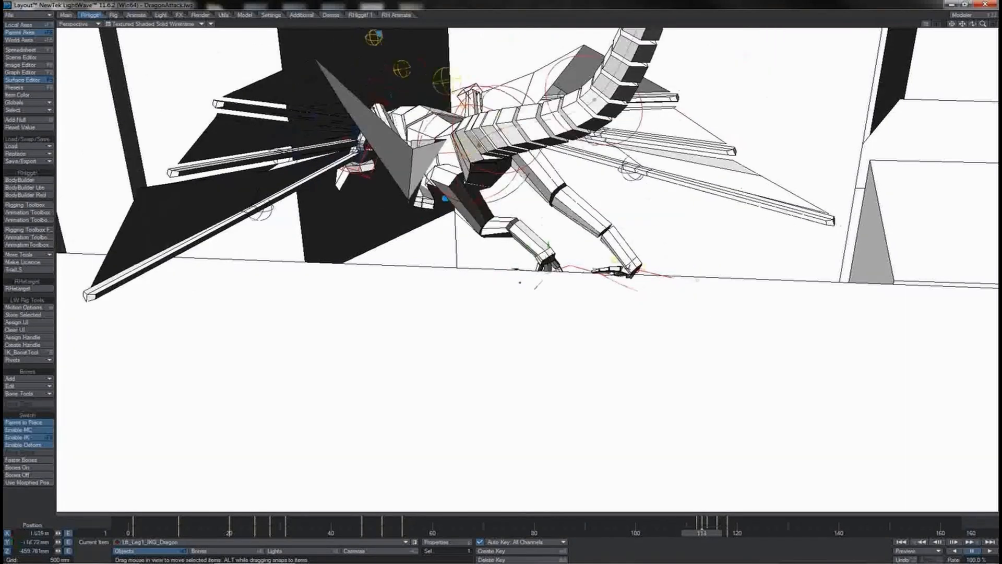
{"action": "key", "text": "Right"}
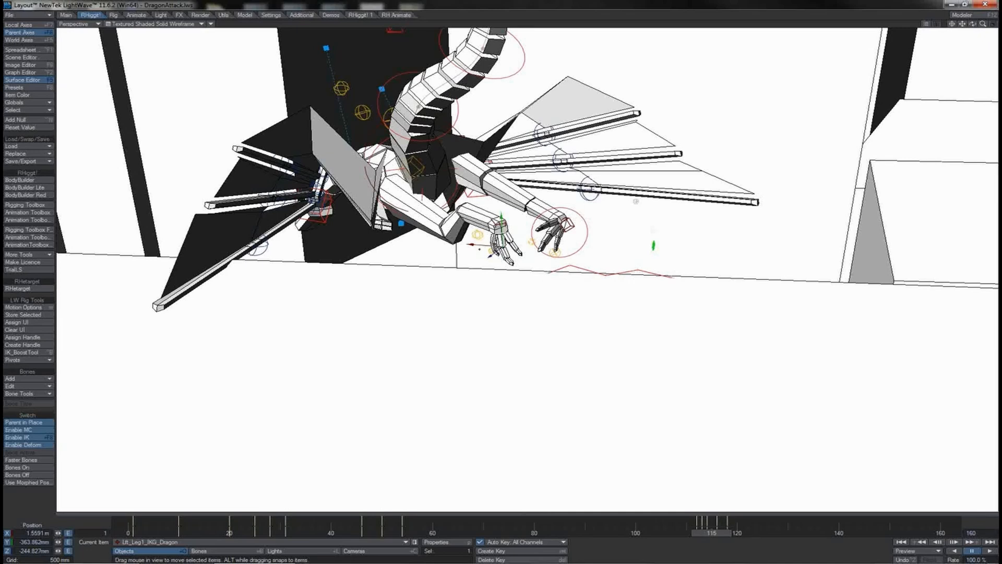
{"action": "left_click_drag", "start_coordinate": [522, 282], "coordinate": [493, 262]}
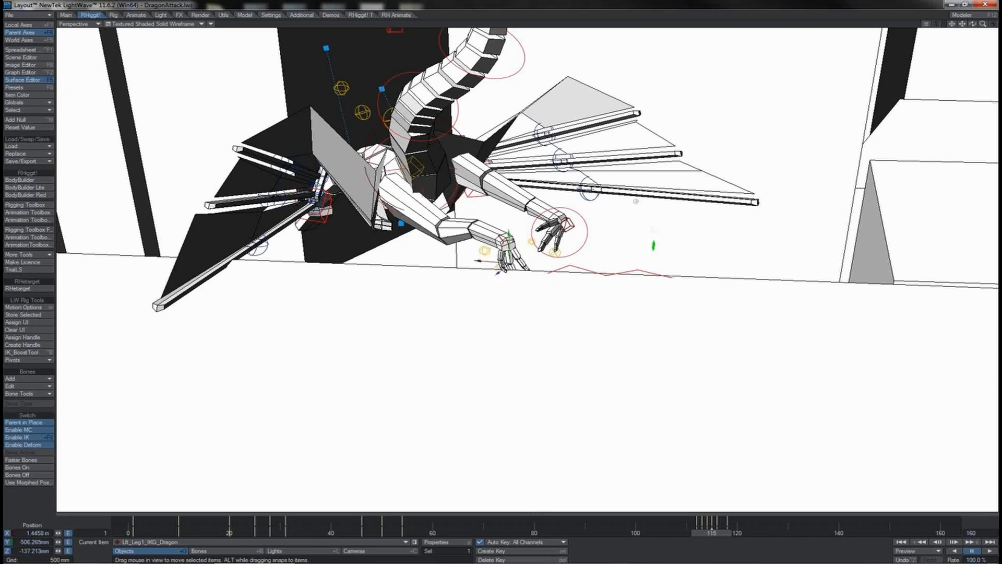
Examine both feet frame by frame as the dragon pushes off the ledge and starts to dive, between about frames 110 and 119.
{"action": "key", "text": "Left"}
{"action": "key", "text": "Right"}
{"action": "key", "text": "Right"}
{"action": "key", "text": "Right"}
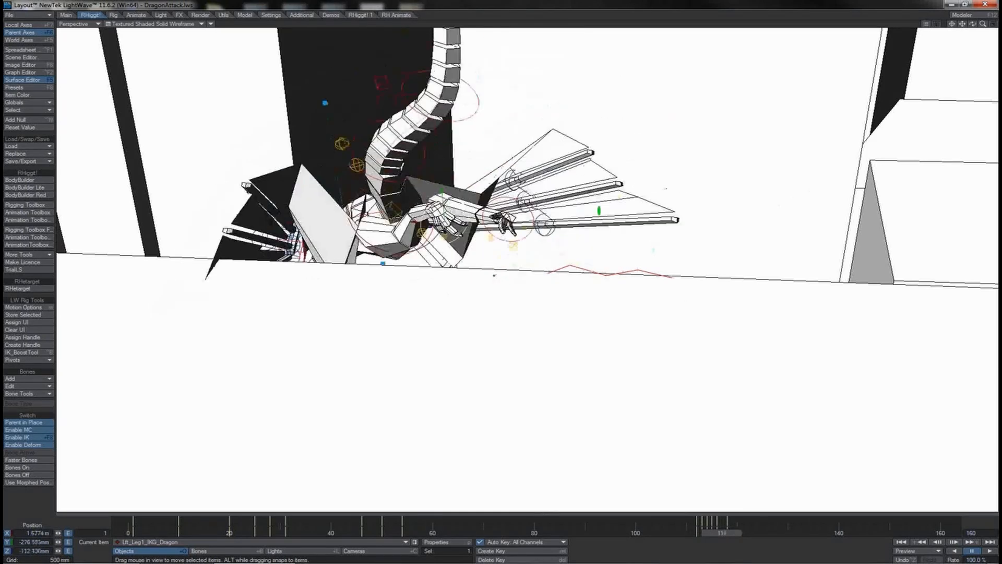
{"action": "key", "text": "Left"}
{"action": "key", "text": "Left"}
{"action": "key", "text": "Right"}
{"action": "key", "text": "Right"}
{"action": "key", "text": "Right"}
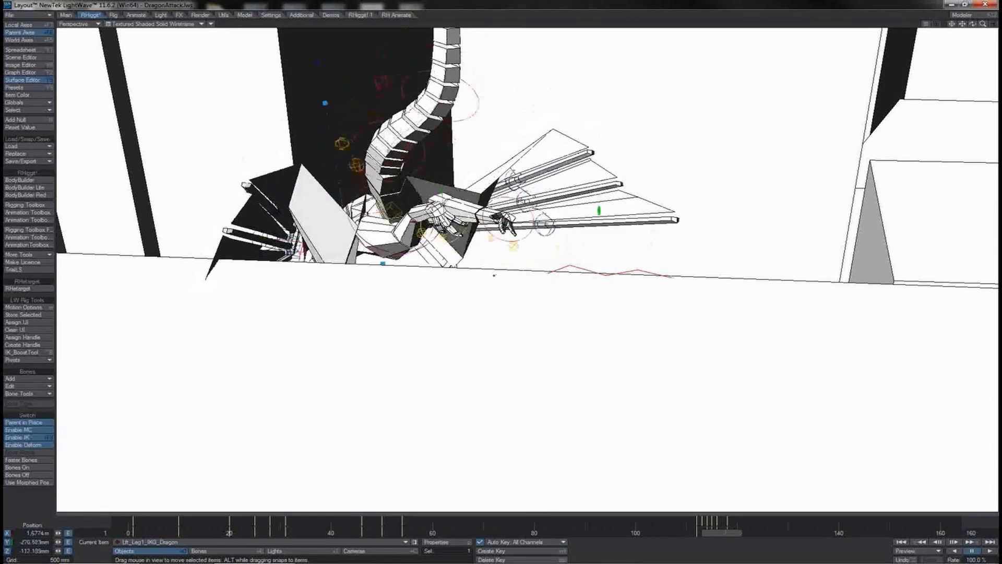
{"action": "key", "text": "Left"}
{"action": "key", "text": "Left"}
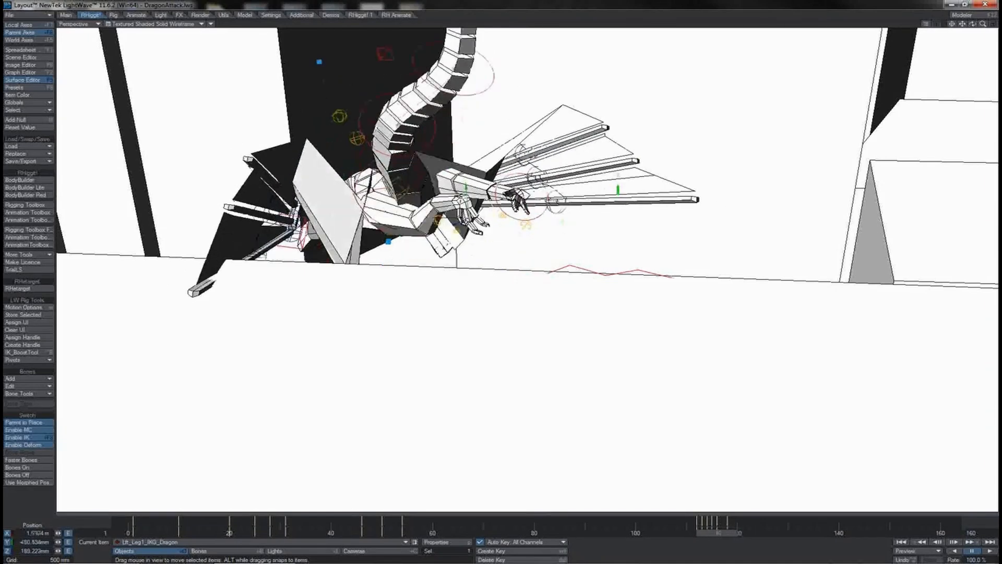
{"action": "key", "text": "Right"}
{"action": "key", "text": "Right"}
{"action": "key", "text": "Left"}
{"action": "key", "text": "Left"}
{"action": "key", "text": "Left"}
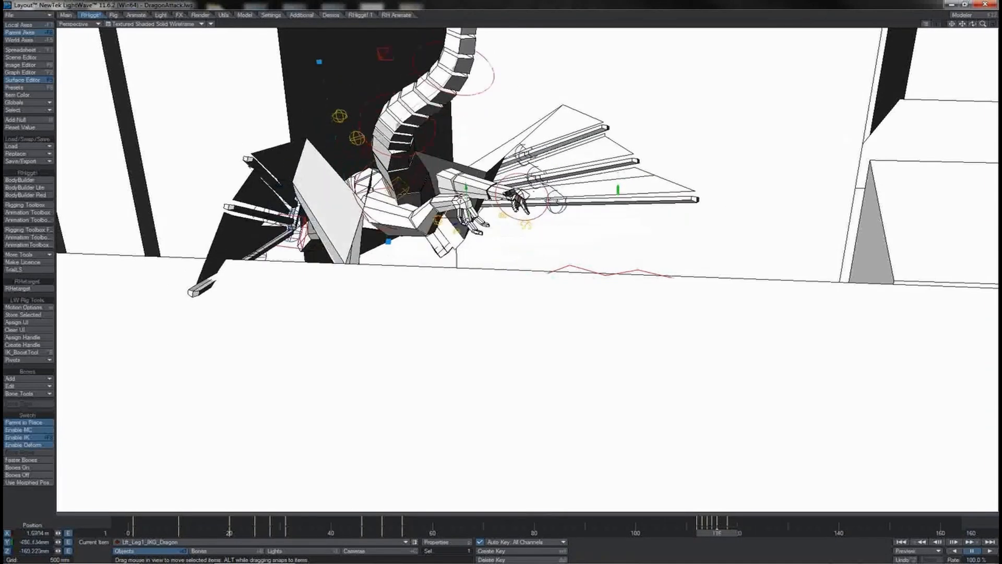
{"action": "key", "text": "Left"}
{"action": "key", "text": "Left"}
{"action": "key", "text": "Left"}
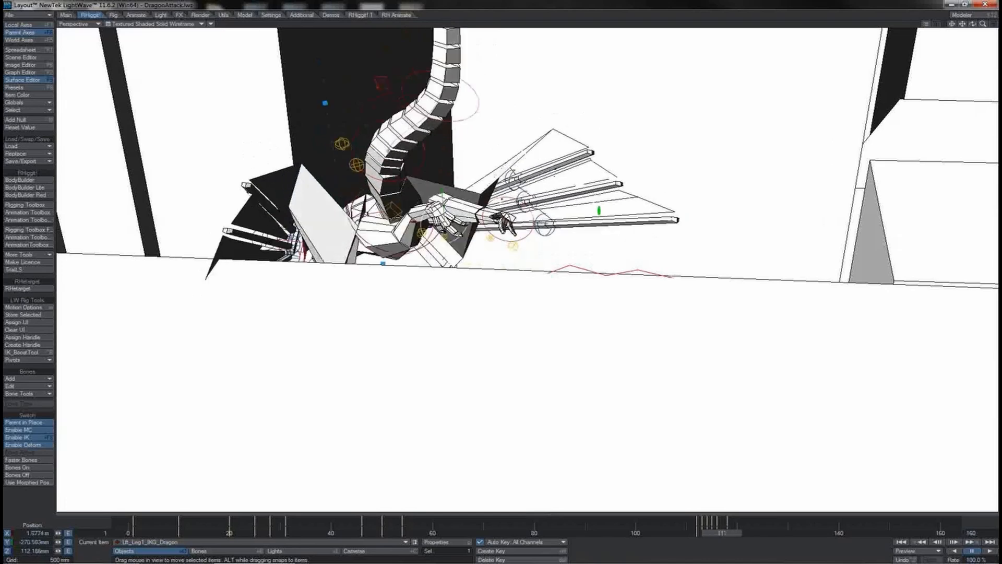
{"action": "key", "text": "Right"}
{"action": "key", "text": "Right"}
{"action": "key", "text": "Right"}
{"action": "key", "text": "Right"}
{"action": "key", "text": "Right"}
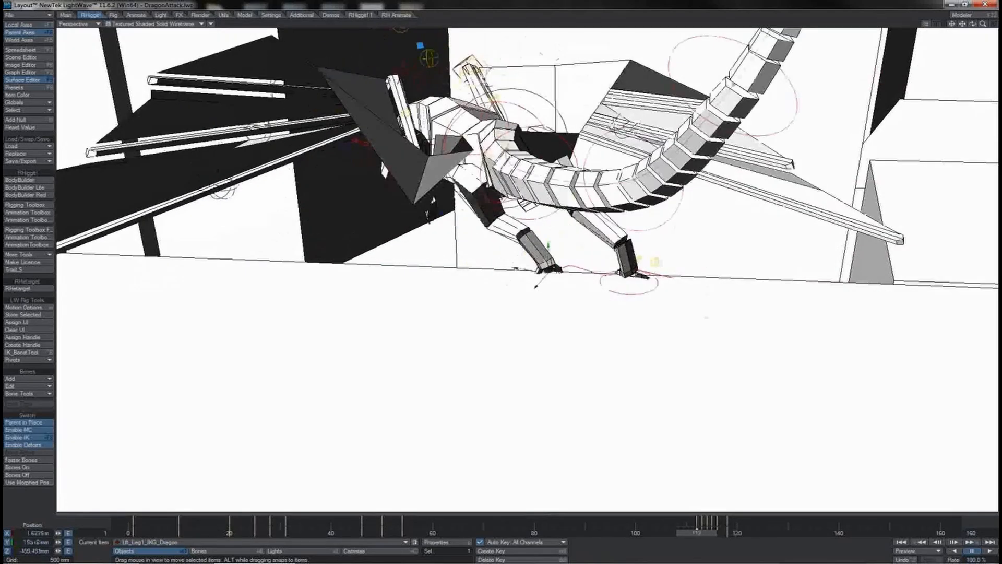
{"action": "key", "text": "Left"}
{"action": "key", "text": "Left"}
{"action": "key", "text": "Left"}
{"action": "key", "text": "Left"}
{"action": "key", "text": "Left"}
{"action": "key", "text": "Left"}
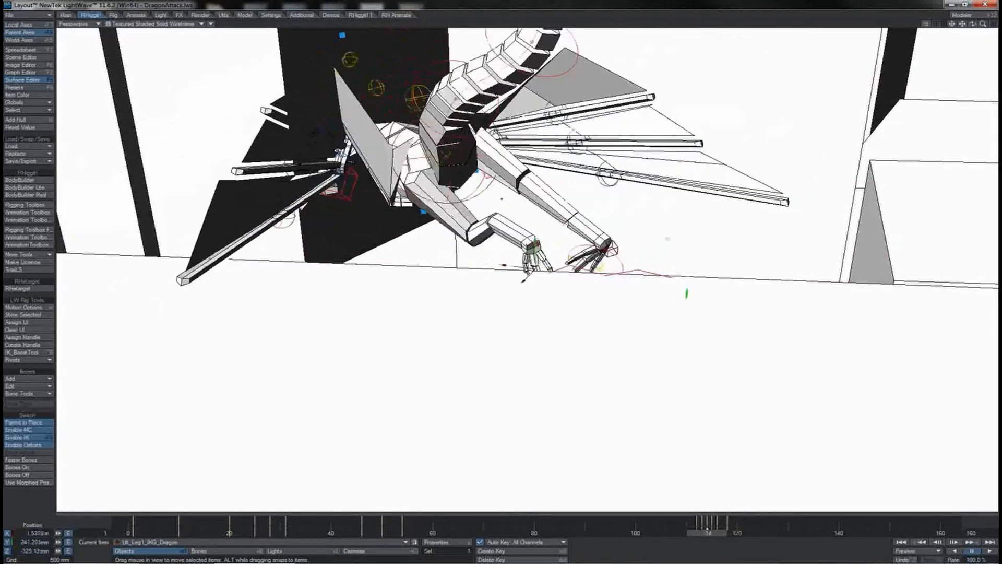
{"action": "key", "text": "Right"}
{"action": "key", "text": "Right"}
{"action": "key", "text": "Right"}
{"action": "key", "text": "Right"}
{"action": "key", "text": "Right"}
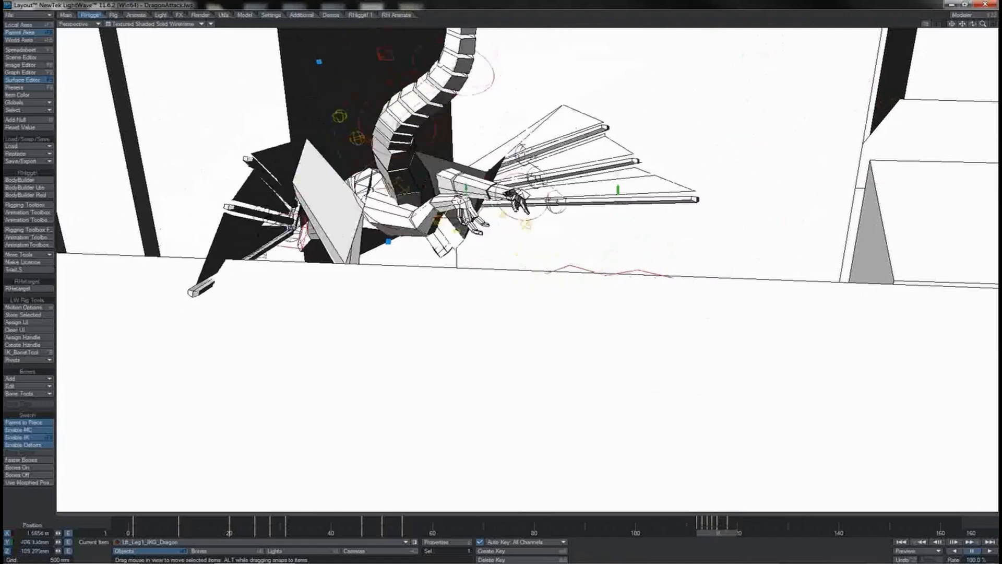
{"action": "key", "text": "Left"}
{"action": "key", "text": "Left"}
{"action": "key", "text": "Left"}
{"action": "key", "text": "Left"}
{"action": "key", "text": "Left"}
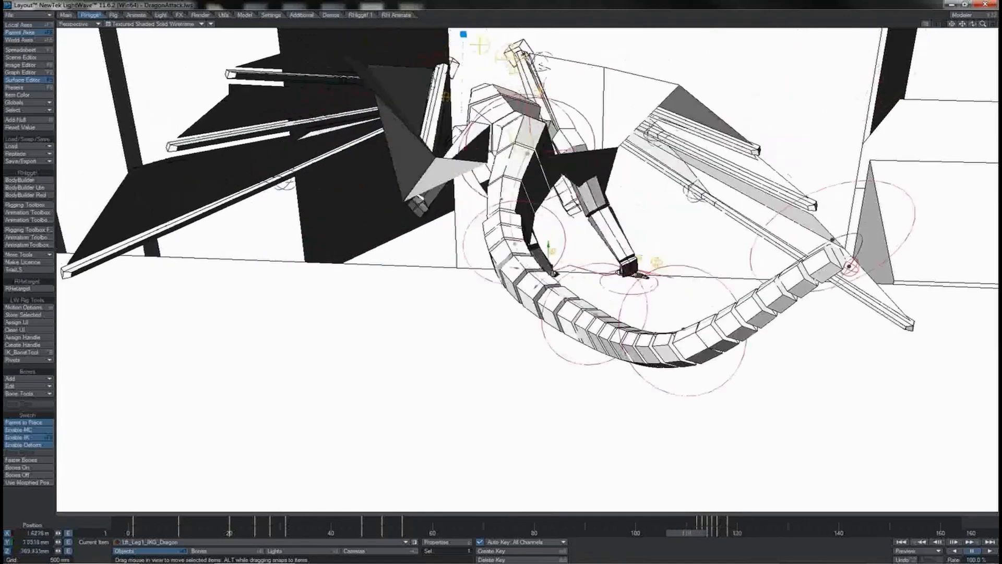
{"action": "key", "text": "Right"}
{"action": "key", "text": "Right"}
{"action": "key", "text": "Right"}
{"action": "key", "text": "Left"}
{"action": "key", "text": "Left"}
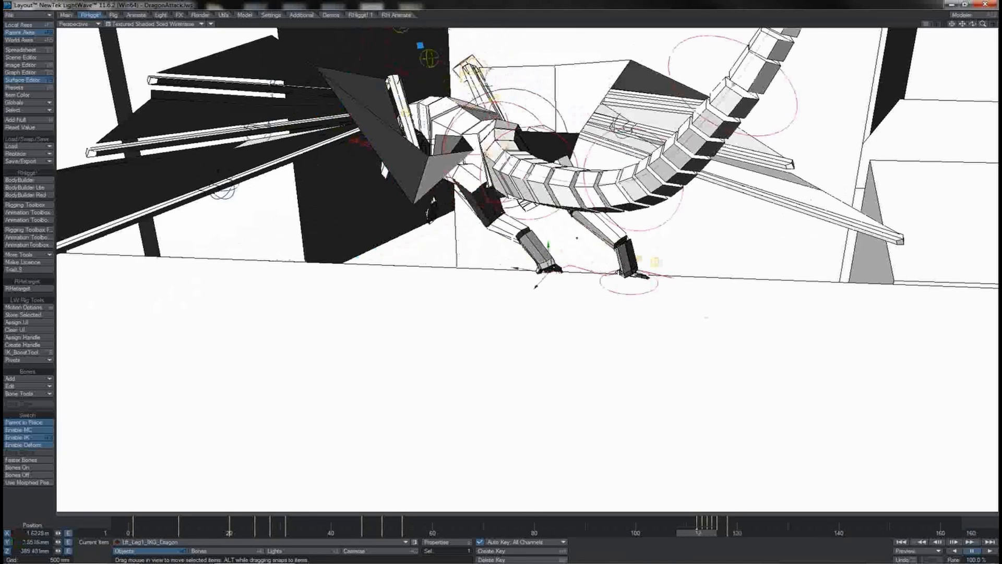
Select Rgt_Leg1_IKG_Dragon and at frame 116 move it to about X 1.16 m, Y -267 mm, Z -781 mm.
{"action": "left_click", "coordinate": [650, 290]}
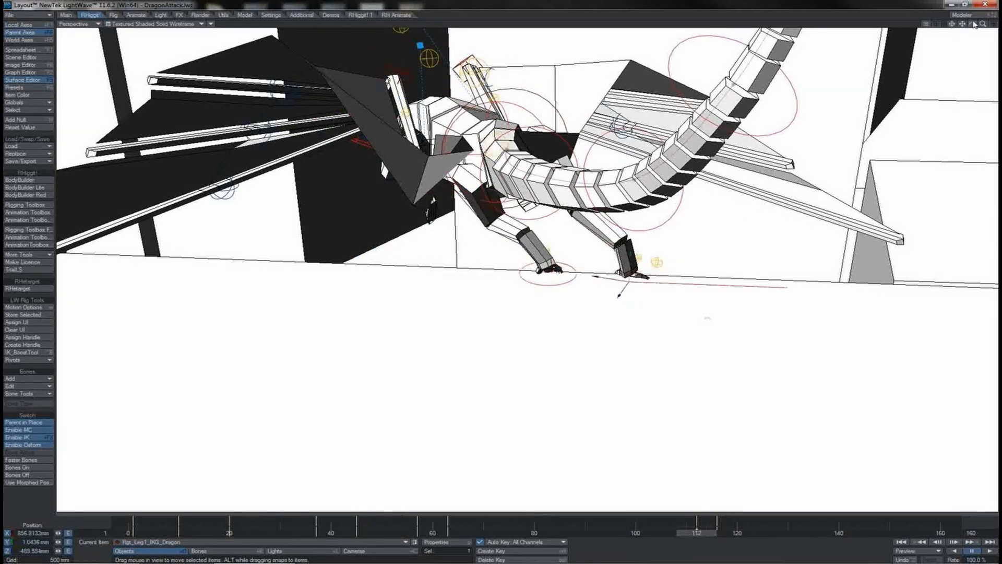
{"action": "left_click_drag", "start_coordinate": [974, 25], "coordinate": [974, 25]}
{"action": "key", "text": "Right"}
{"action": "key", "text": "Right"}
{"action": "key", "text": "Right"}
{"action": "key", "text": "Right"}
{"action": "left_click_drag", "start_coordinate": [620, 231], "coordinate": [601, 206]}
{"action": "key", "text": "1"}
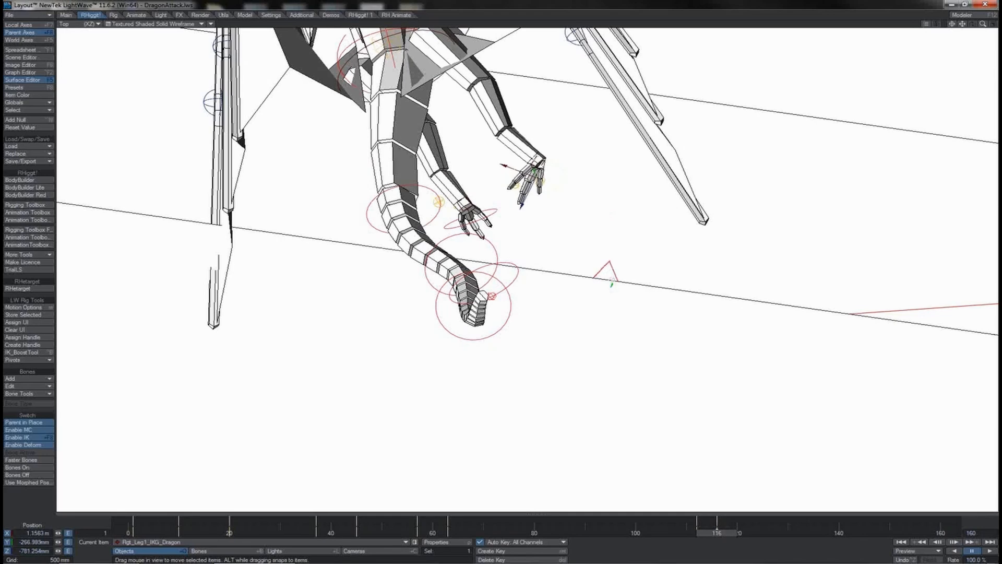
Rotate Rgt_Leg1_IKG_Dragon at frame 116 to trail behind the leg, and at frame 114 rotate its pitch to about -101°.
{"action": "key", "text": "y"}
{"action": "left_click_drag", "start_coordinate": [562, 155], "coordinate": [566, 130]}
{"action": "key", "text": "4"}
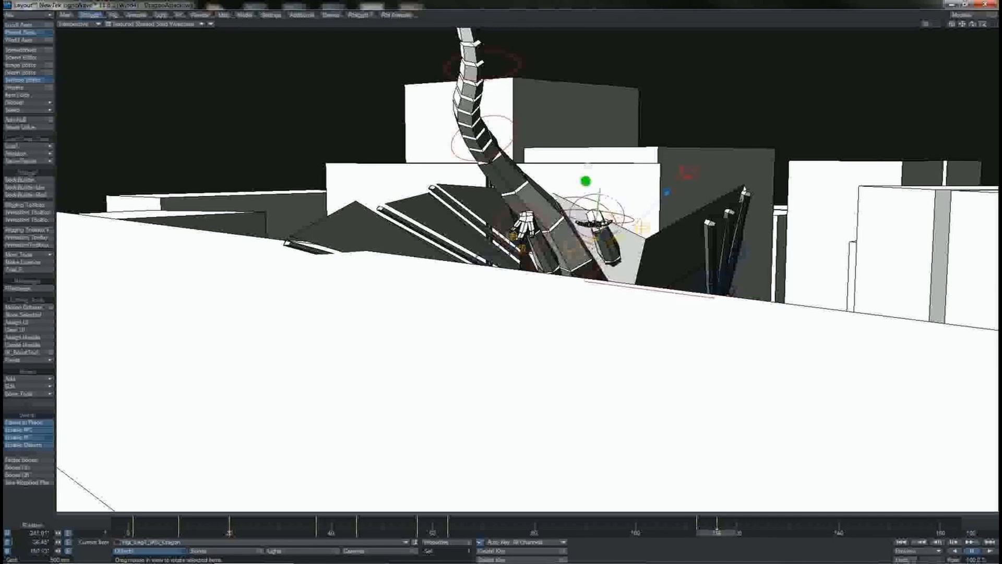
{"action": "left_click_drag", "start_coordinate": [601, 203], "coordinate": [616, 221]}
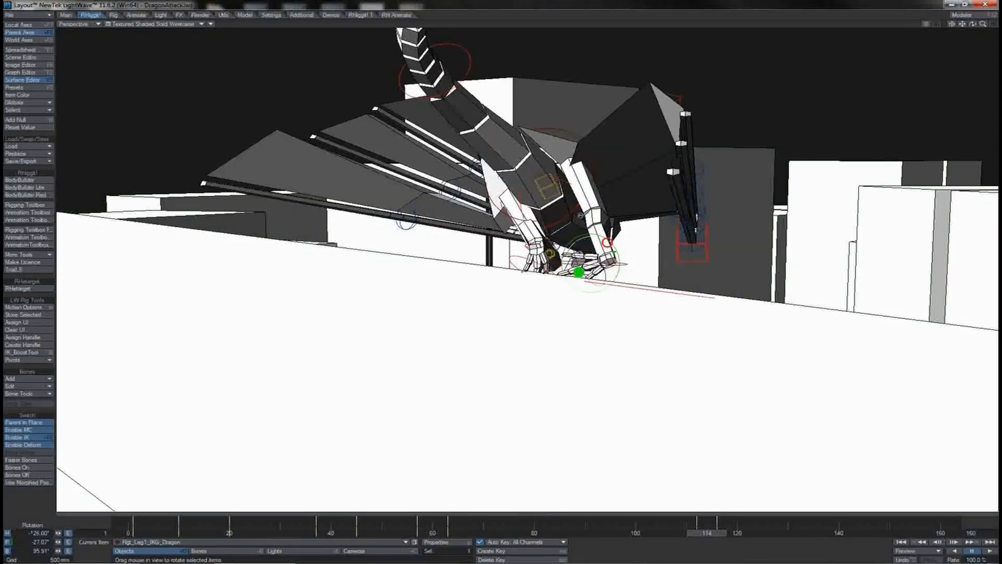
{"action": "left_click_drag", "start_coordinate": [607, 242], "coordinate": [623, 274]}
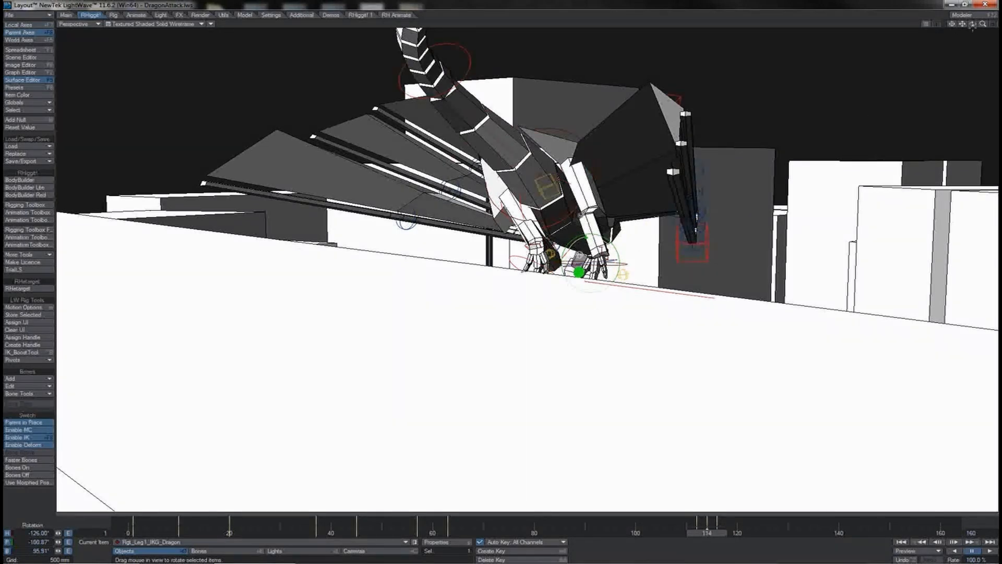
{"action": "left_click_drag", "start_coordinate": [973, 25], "coordinate": [974, 30]}
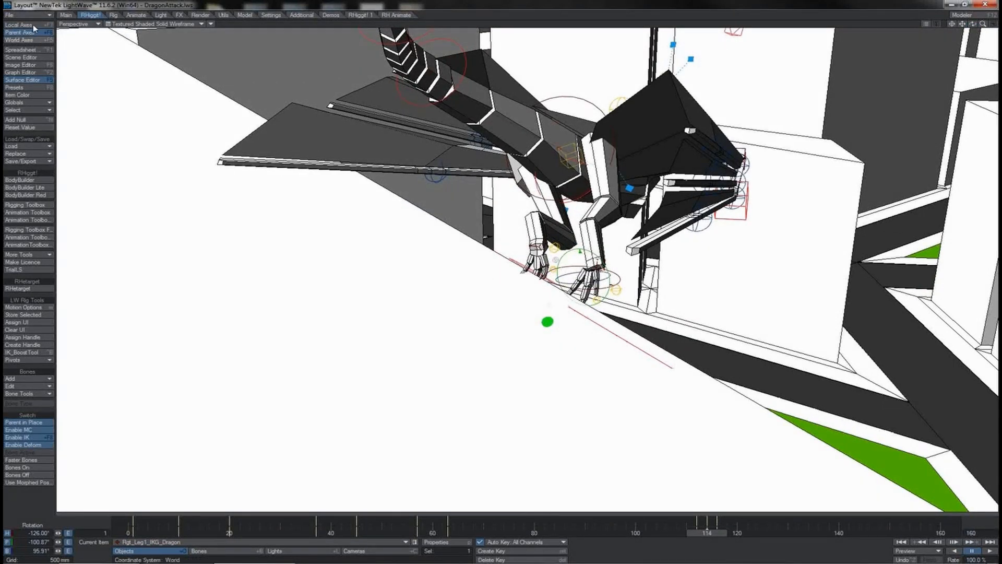
Apply the Euler filter from the RH Animation Toolbox to the curves of Rgt_Leg1_IKG_Dragon.
{"action": "left_click", "coordinate": [28, 213]}
{"action": "left_click", "coordinate": [152, 424]}
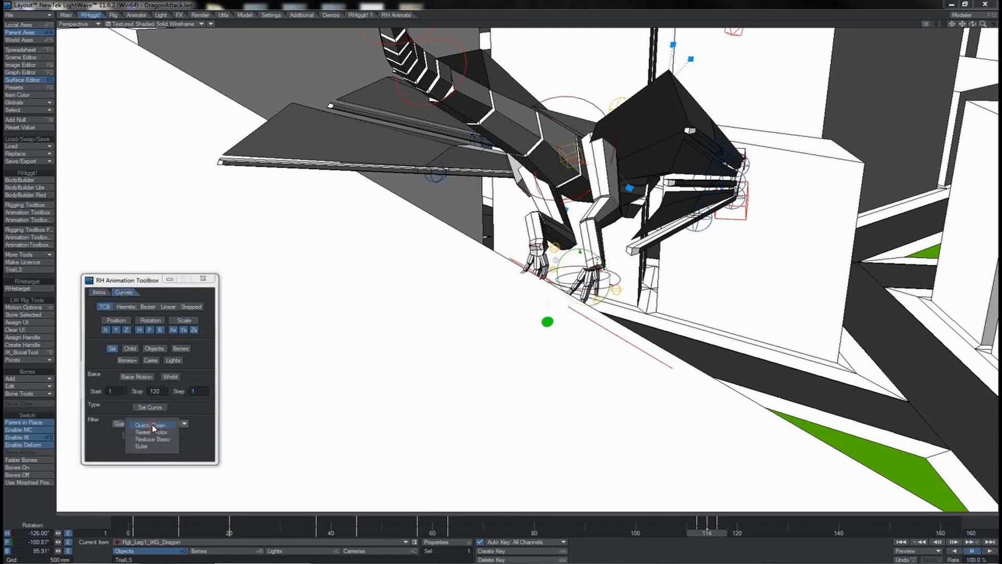
{"action": "left_click", "coordinate": [151, 447]}
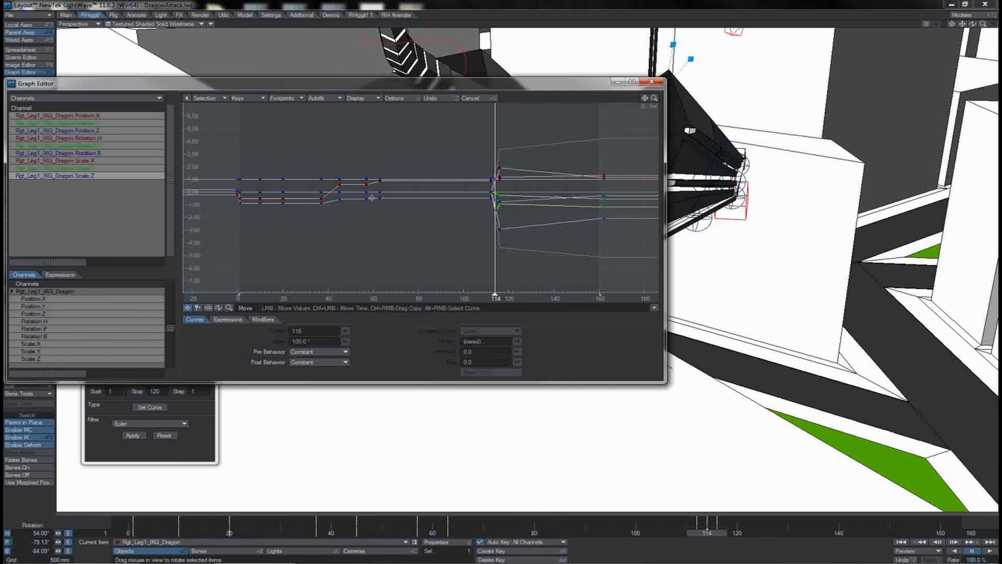
{"action": "left_click", "coordinate": [131, 435]}
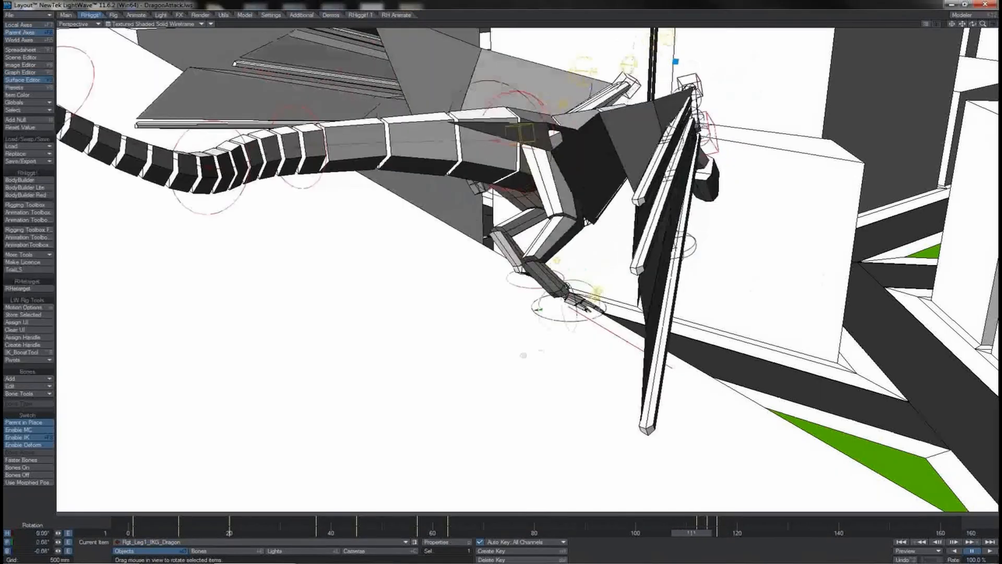
Examine the right foot's rotation frame by frame from frame 111 through the start of the dive.
{"action": "key", "text": "Left"}
{"action": "key", "text": "Right"}
{"action": "key", "text": "Right"}
{"action": "key", "text": "Right"}
{"action": "key", "text": "Right"}
{"action": "key", "text": "Right"}
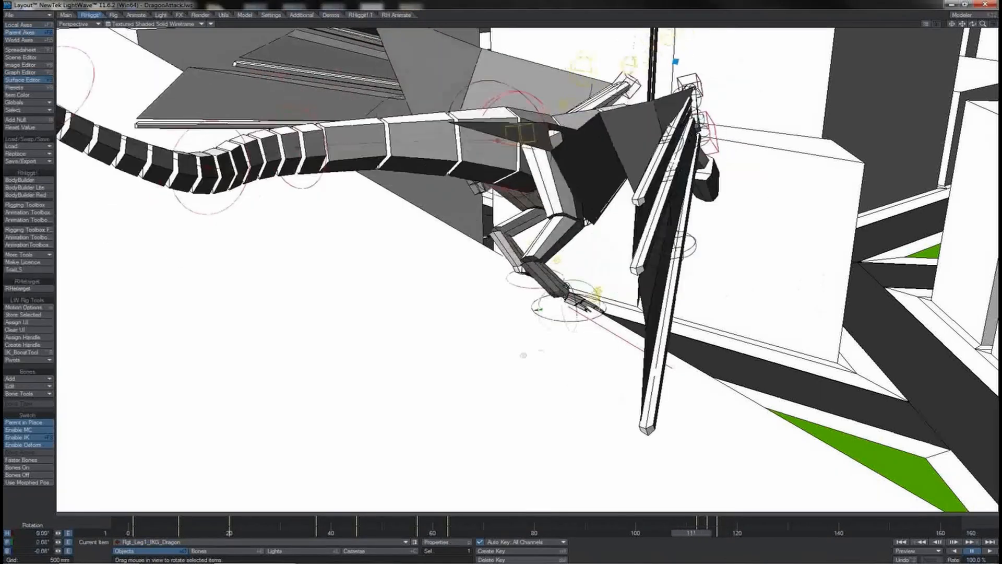
{"action": "key", "text": "Left"}
{"action": "key", "text": "Left"}
{"action": "key", "text": "Left"}
{"action": "key", "text": "Left"}
{"action": "key", "text": "Left"}
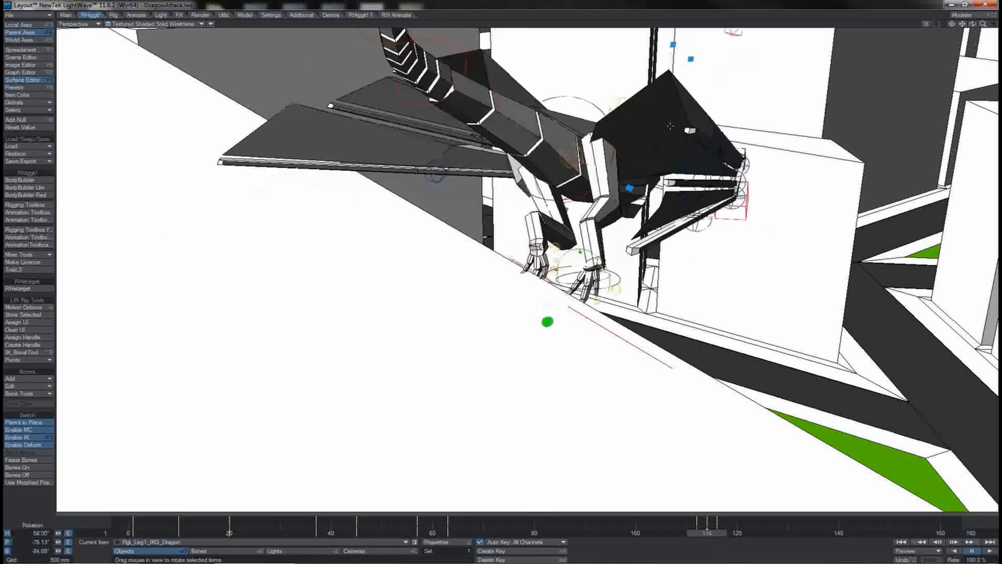
{"action": "key", "text": "Right"}
{"action": "key", "text": "Right"}
{"action": "key", "text": "Right"}
{"action": "key", "text": "Right"}
{"action": "key", "text": "Right"}
{"action": "key", "text": "Right"}
{"action": "key", "text": "Right"}
{"action": "key", "text": "Right"}
{"action": "key", "text": "Right"}
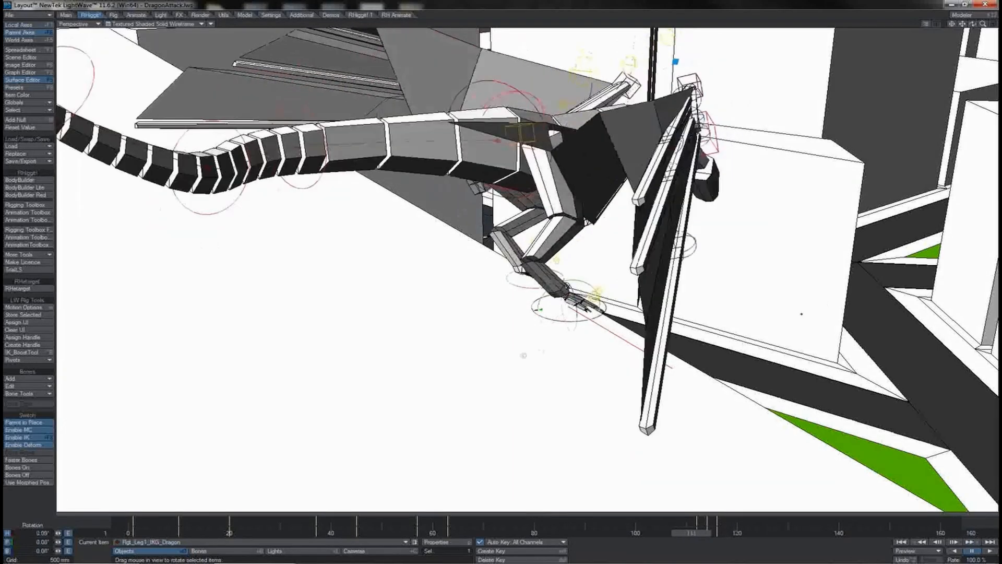
{"action": "key", "text": "Right"}
{"action": "key", "text": "Right"}
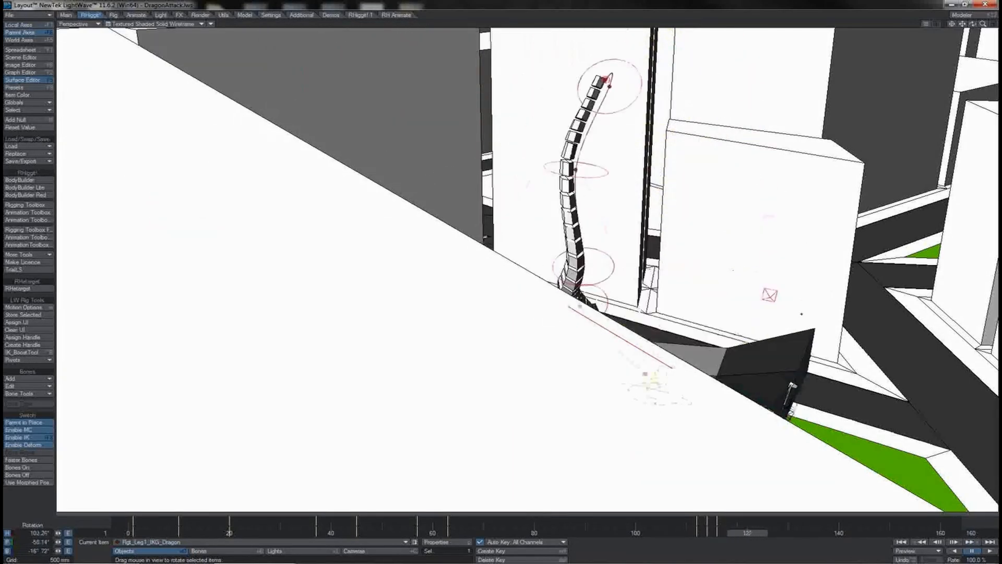
{"action": "key", "text": "Right"}
{"action": "key", "text": "Right"}
{"action": "key", "text": "Right"}
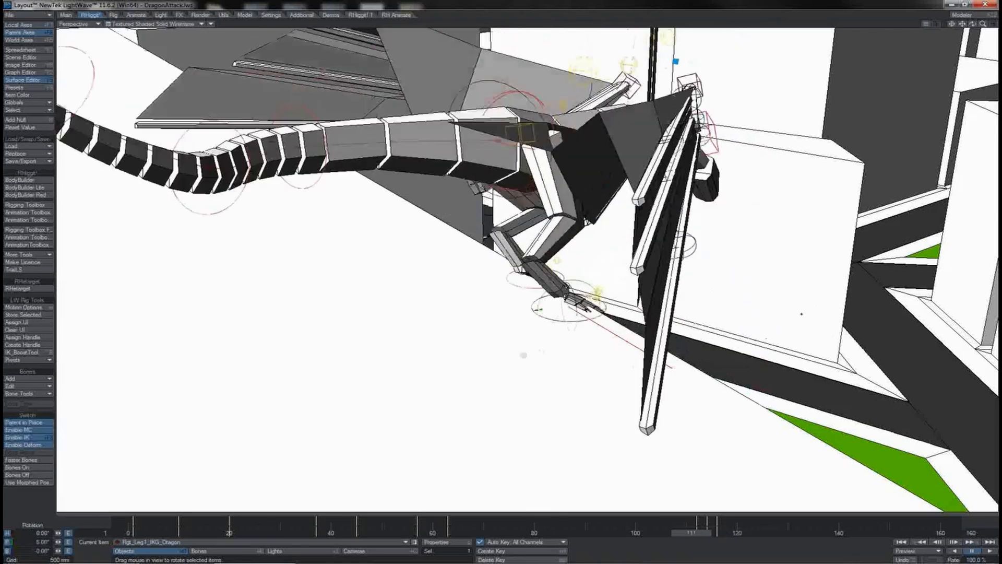
{"action": "key", "text": "Left"}
{"action": "key", "text": "Left"}
{"action": "key", "text": "Left"}
{"action": "key", "text": "Left"}
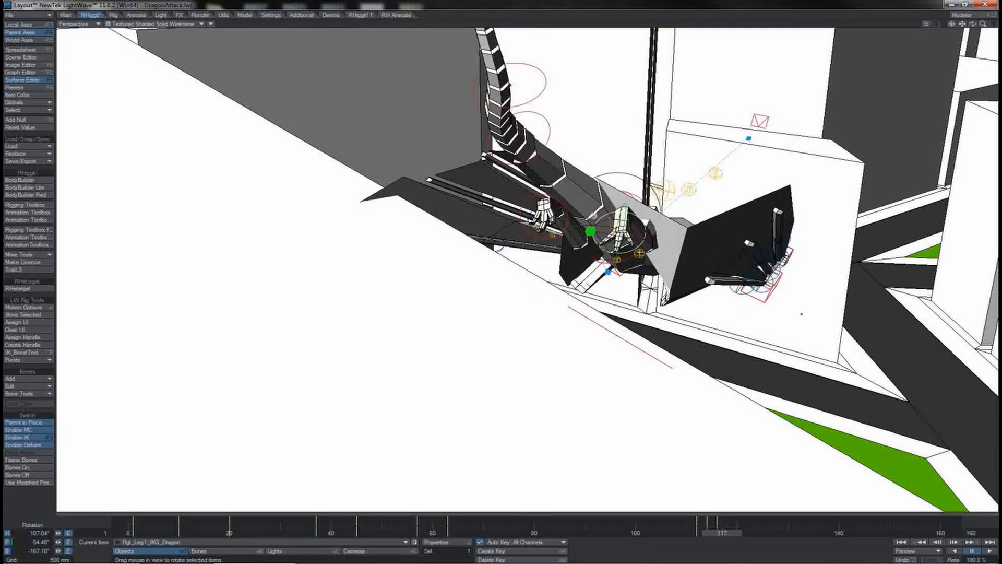
{"action": "key", "text": "Right"}
{"action": "key", "text": "Right"}
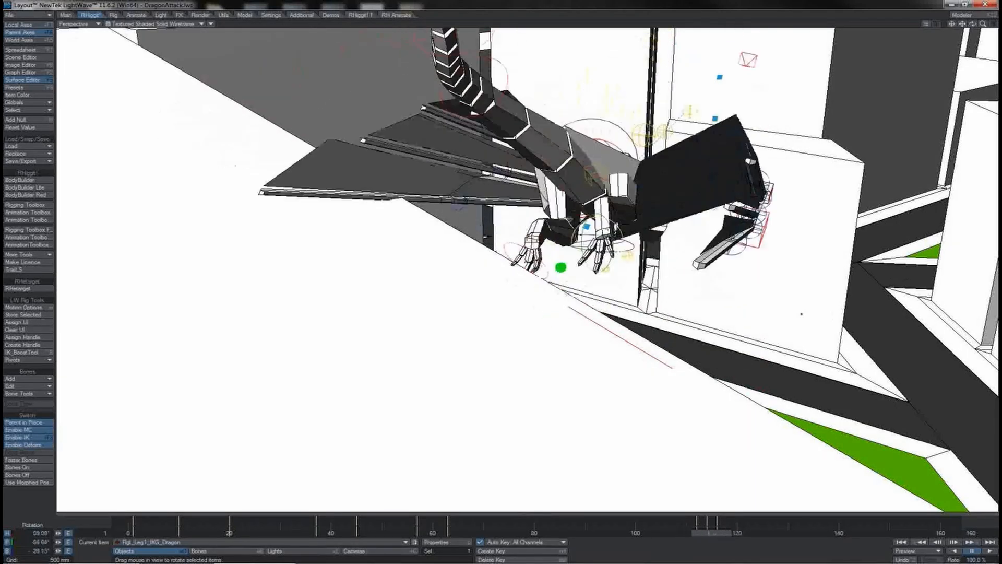
{"action": "key", "text": "Right"}
{"action": "key", "text": "Right"}
{"action": "key", "text": "Right"}
{"action": "key", "text": "Right"}
{"action": "key", "text": "Right"}
{"action": "key", "text": "Right"}
{"action": "key", "text": "Right"}
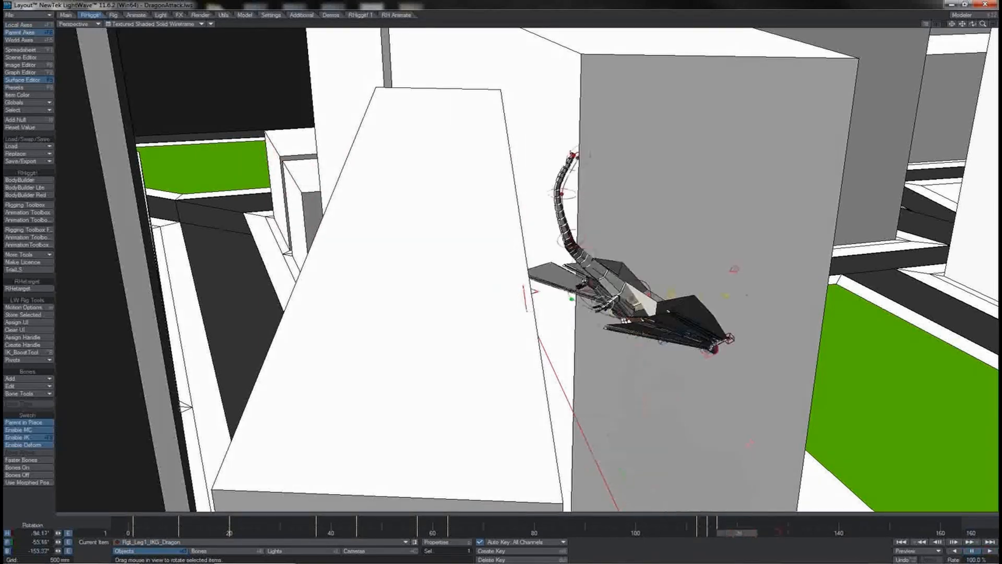
Play back the take-off and dive, and inspect the dragon's pose at frame 115 from the front.
{"action": "left_click", "coordinate": [972, 551]}
{"action": "left_click_drag", "start_coordinate": [829, 539], "coordinate": [711, 532]}
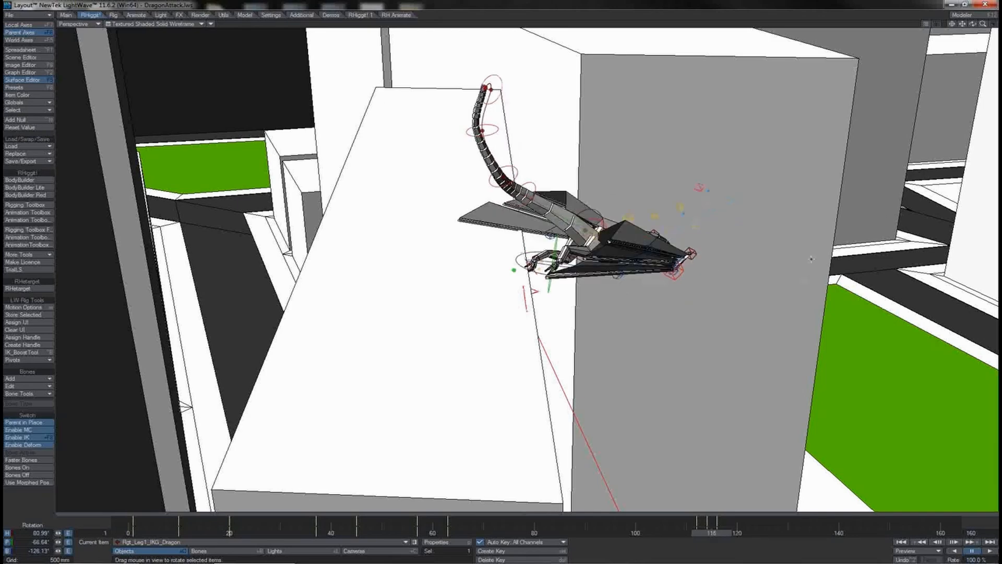
{"action": "left_click_drag", "start_coordinate": [974, 25], "coordinate": [657, 42]}
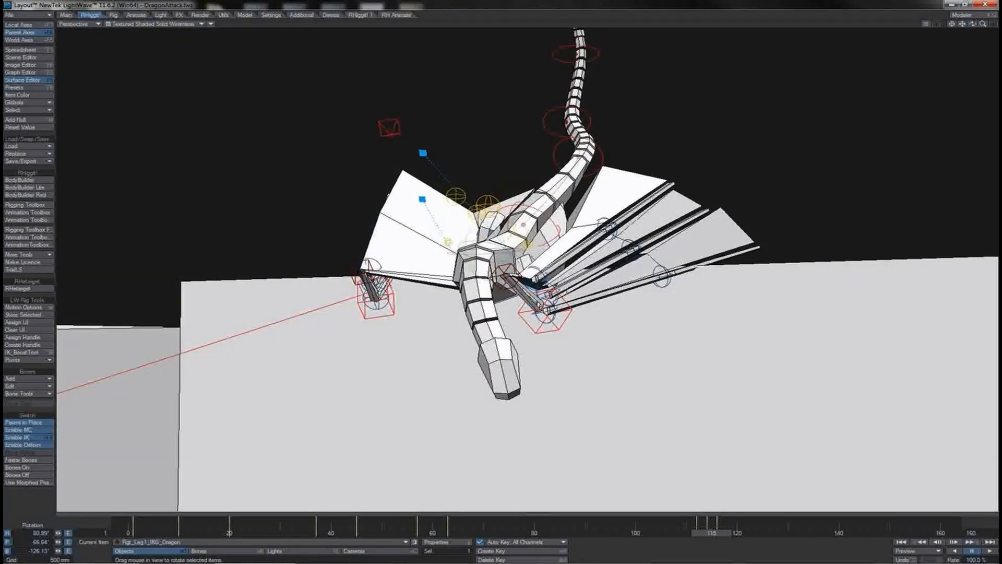
Select the three left wing finger controls, including Lft_Finger3-1_Dragon, and key their existing rotation at frame 112.
{"action": "left_click", "coordinate": [555, 315]}
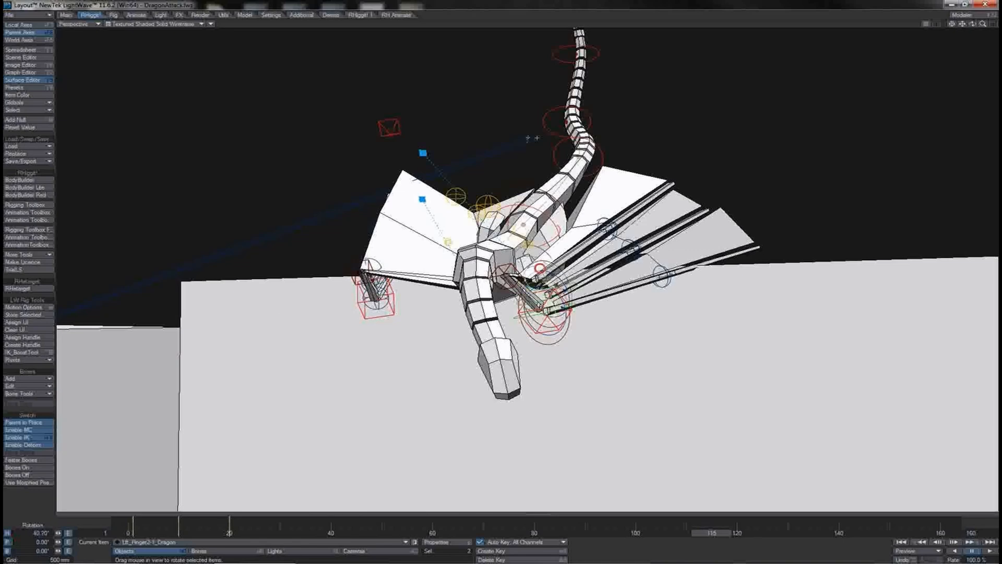
{"action": "left_click", "coordinate": [540, 268], "text": "shift"}
{"action": "key", "text": "Left"}
{"action": "key", "text": "Left"}
{"action": "key", "text": "Left"}
{"action": "key", "text": "Left"}
{"action": "key", "text": "Left"}
{"action": "key", "text": "Left"}
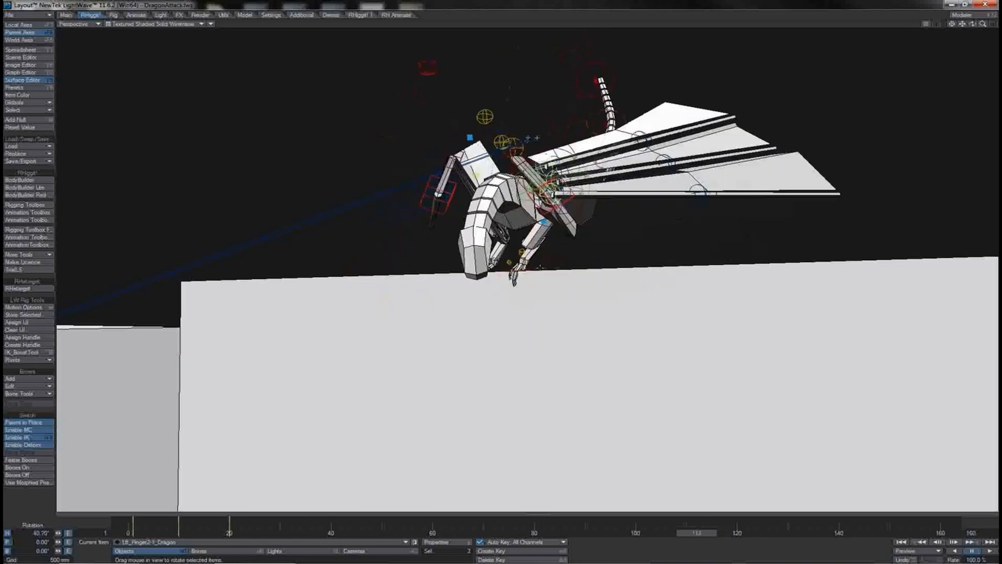
{"action": "key", "text": "Right"}
{"action": "key", "text": "Right"}
{"action": "key", "text": "Right"}
{"action": "key", "text": "Right"}
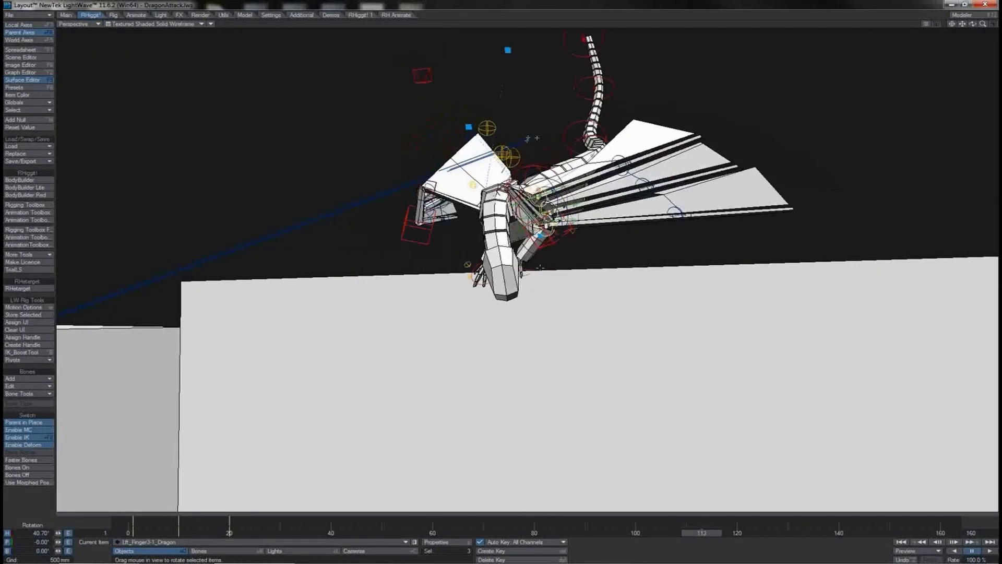
{"action": "key", "text": "Left"}
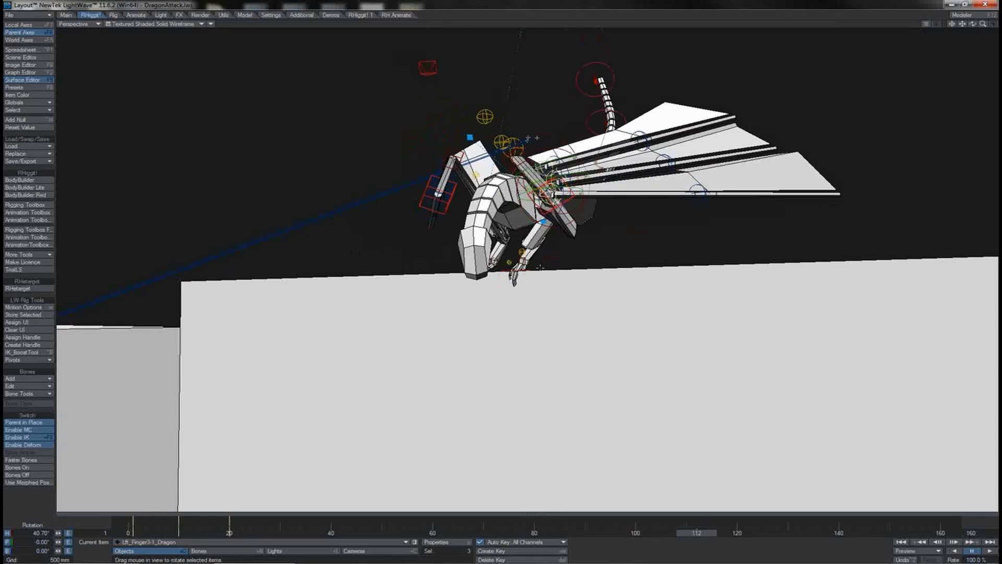
Rotate the selected left wing finger controls at frame 117 to about heading 33.7°, pitch -1.5° and bank 13.2°.
{"action": "key", "text": "Right"}
{"action": "key", "text": "Right"}
{"action": "key", "text": "Right"}
{"action": "key", "text": "Right"}
{"action": "key", "text": "Right"}
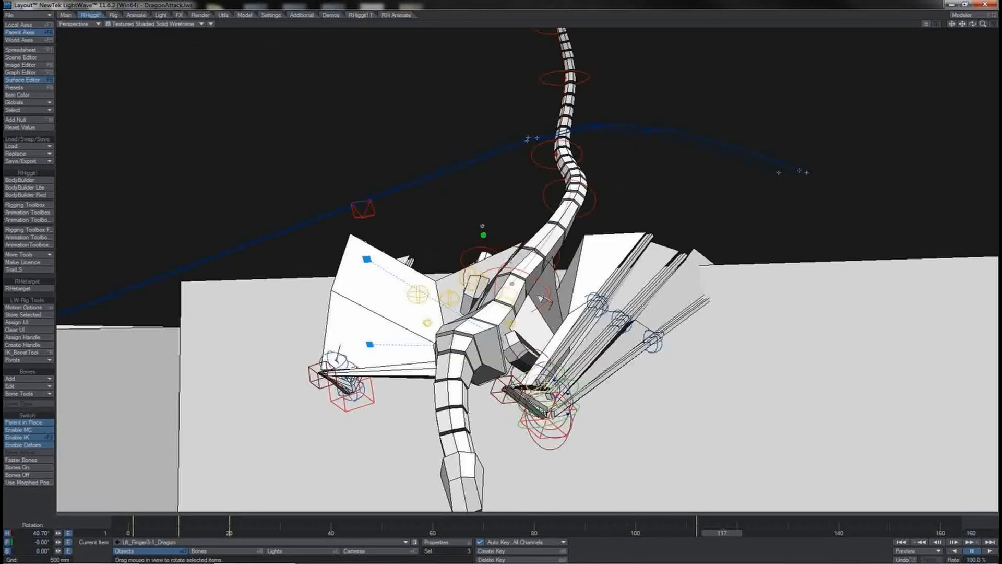
{"action": "mouse_move", "coordinate": [553, 386]}
{"action": "left_mouse_down"}
{"action": "mouse_move", "coordinate": [535, 383]}
{"action": "mouse_move", "coordinate": [545, 371]}
{"action": "mouse_move", "coordinate": [566, 391]}
{"action": "left_mouse_up"}
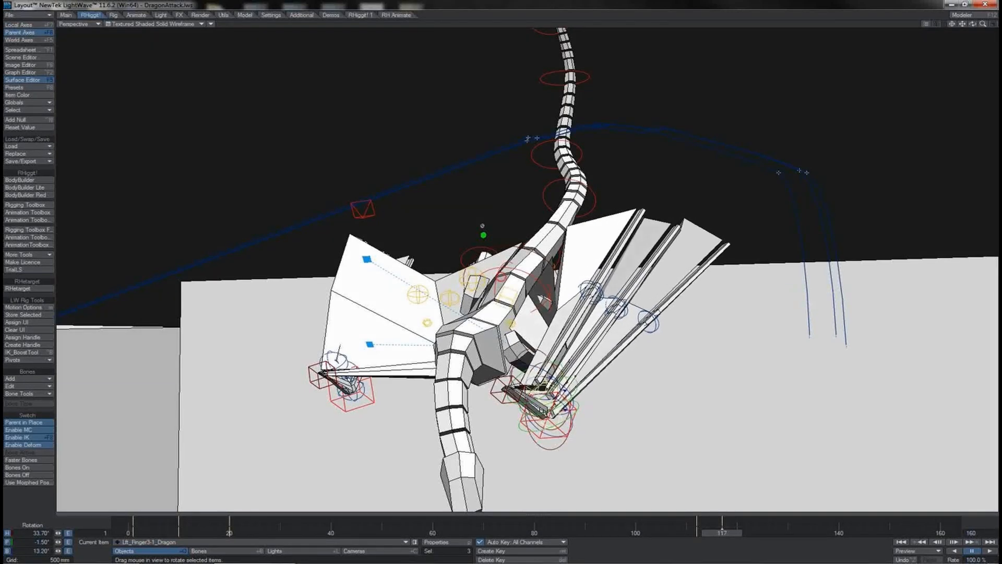
Examine the left wing's finger spread frame by frame through the take-off and into the dive.
{"action": "key", "text": "Left"}
{"action": "key", "text": "Left"}
{"action": "key", "text": "Left"}
{"action": "key", "text": "Left"}
{"action": "key", "text": "Left"}
{"action": "key", "text": "Left"}
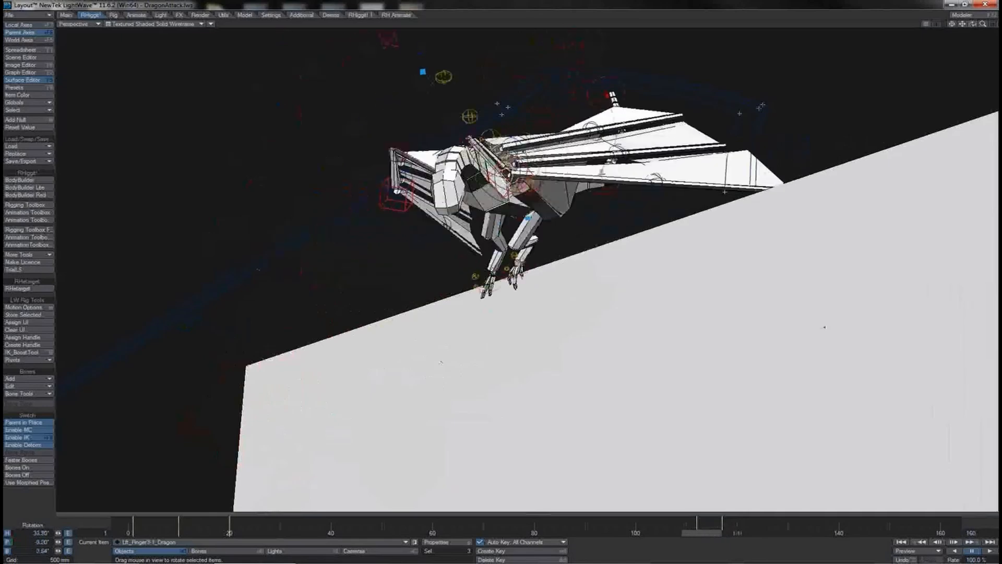
{"action": "key", "text": "Right"}
{"action": "key", "text": "Right"}
{"action": "key", "text": "Right"}
{"action": "key", "text": "Right"}
{"action": "key", "text": "Right"}
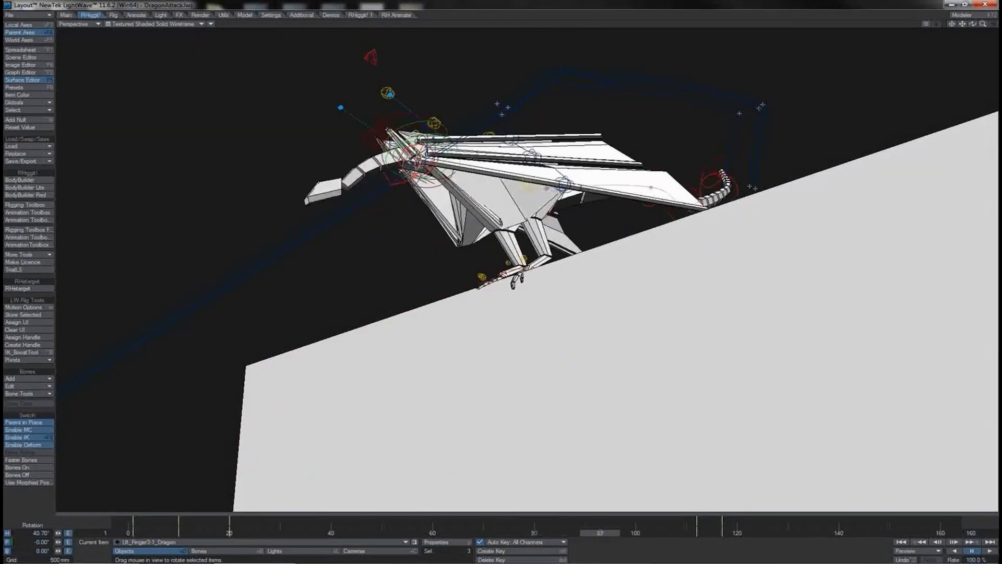
{"action": "key", "text": "Right"}
{"action": "key", "text": "Right"}
{"action": "key", "text": "Right"}
{"action": "key", "text": "Right"}
{"action": "key", "text": "Right"}
{"action": "key", "text": "Right"}
{"action": "key", "text": "Right"}
{"action": "key", "text": "Right"}
{"action": "key", "text": "Right"}
{"action": "key", "text": "Right"}
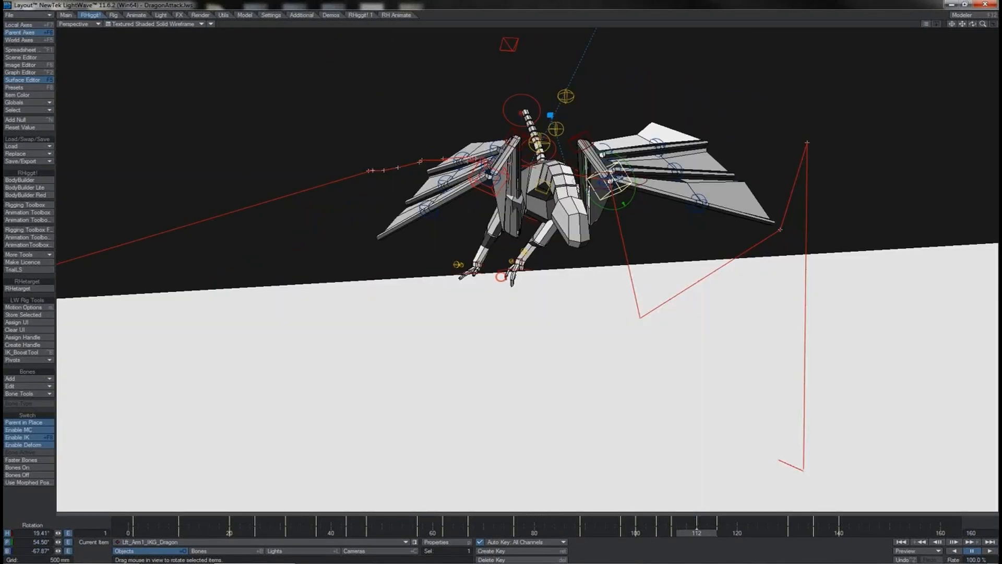
Undo the last rotation of Lft_Arm1_IKG_Dragon, and at frame 112 rotate it in local axes to a bank of about -51.5°.
{"action": "key", "text": "ctrl+z"}
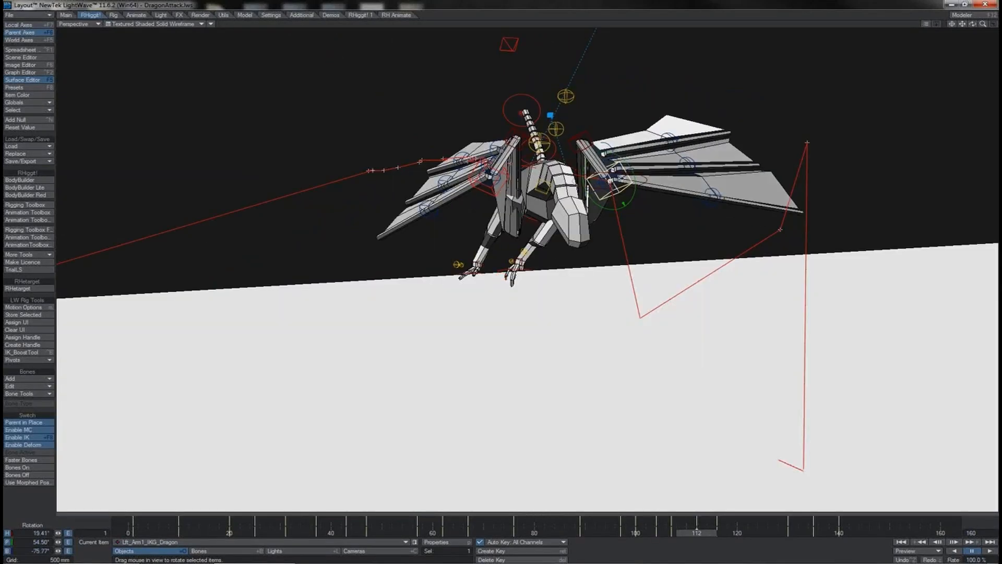
{"action": "key", "text": "Right"}
{"action": "key", "text": "Right"}
{"action": "key", "text": "Right"}
{"action": "key", "text": "Right"}
{"action": "key", "text": "Right"}
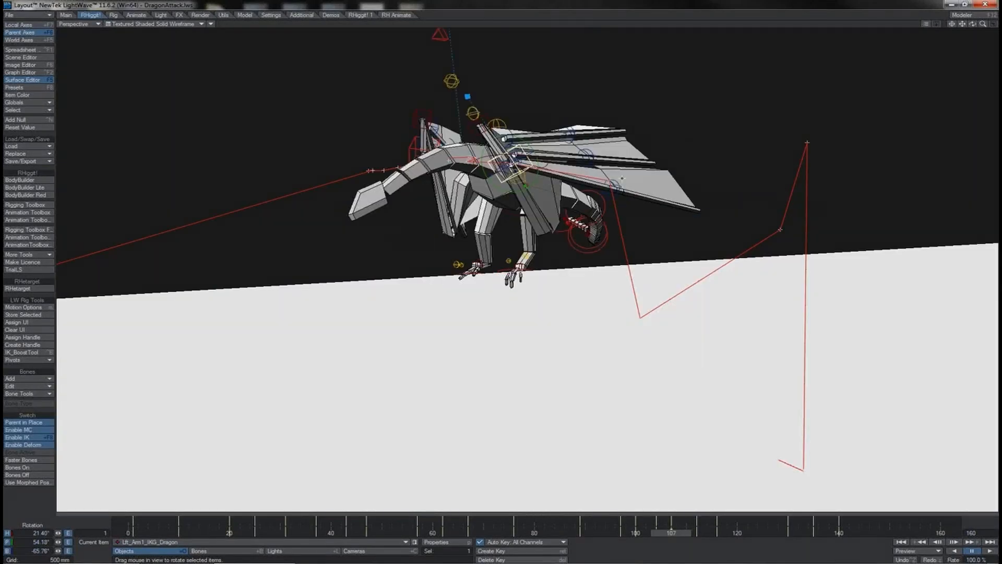
{"action": "left_click_drag", "start_coordinate": [622, 179], "coordinate": [620, 197]}
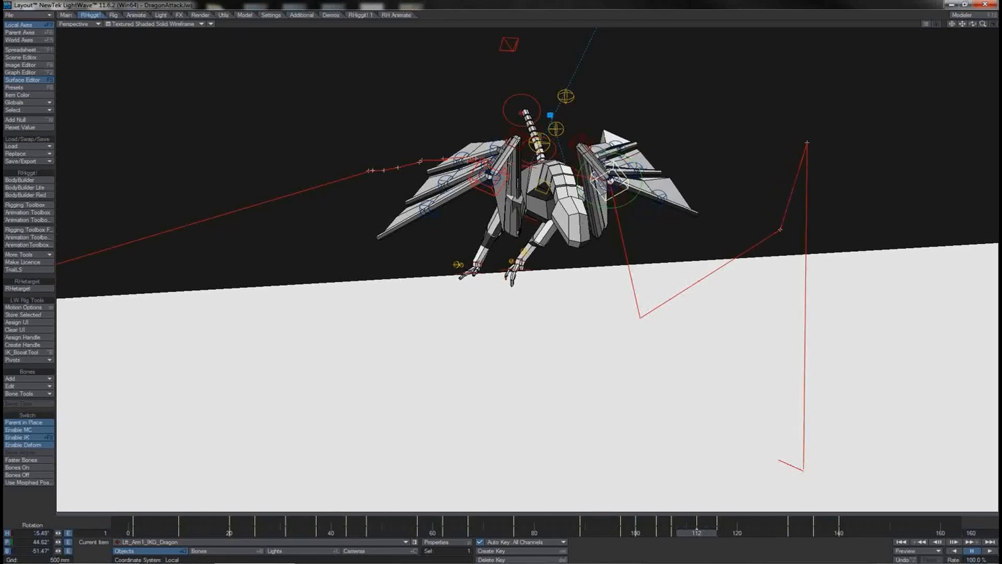
Try moving Rgt_Arm1_IKPole_Dragon at frame 114, and delete its motion key at that frame.
{"action": "mouse_move", "coordinate": [974, 24]}
{"action": "left_mouse_down"}
{"action": "mouse_move", "coordinate": [995, 31]}
{"action": "mouse_move", "coordinate": [976, 29]}
{"action": "left_mouse_up"}
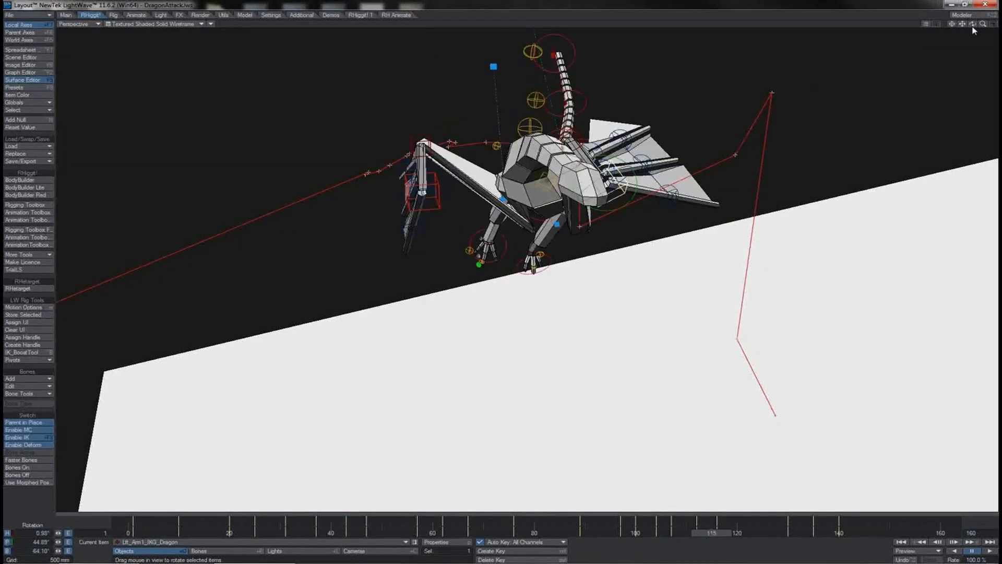
{"action": "left_click_drag", "start_coordinate": [972, 25], "coordinate": [731, 119]}
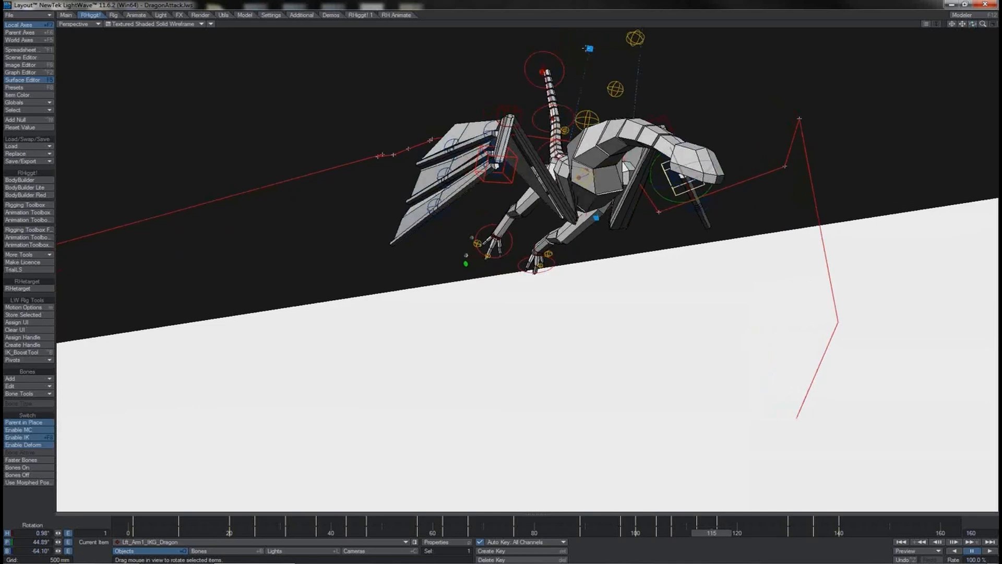
{"action": "left_click", "coordinate": [588, 48]}
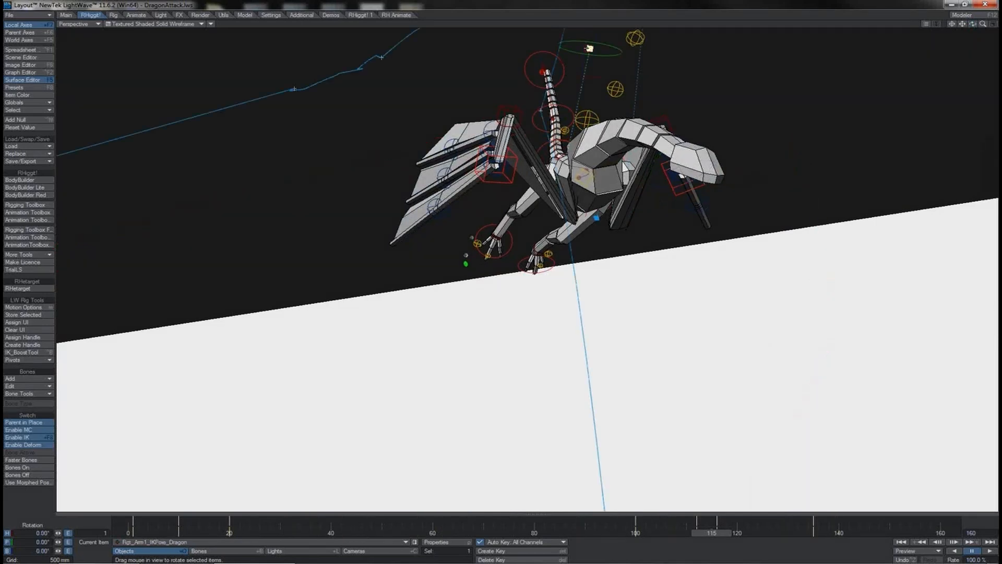
{"action": "key", "text": "Left"}
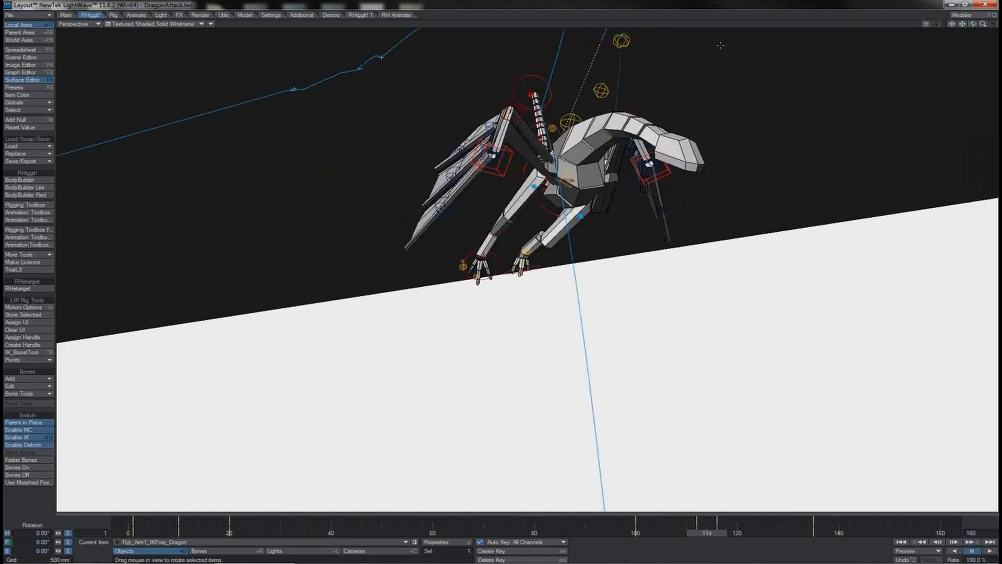
{"action": "mouse_move", "coordinate": [983, 26]}
{"action": "left_mouse_down"}
{"action": "mouse_move", "coordinate": [971, 27]}
{"action": "mouse_move", "coordinate": [983, 26]}
{"action": "left_mouse_up"}
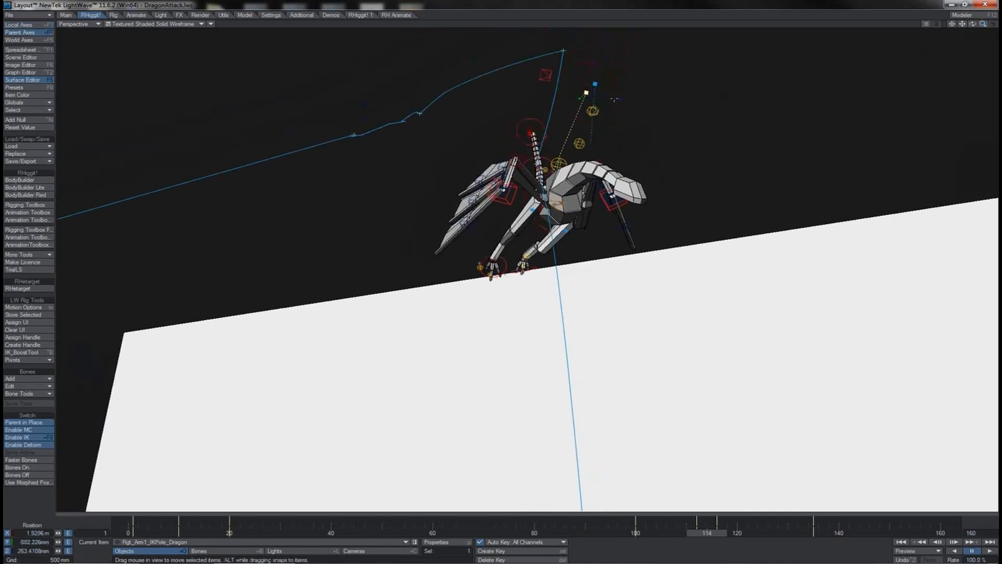
{"action": "key", "text": "Delete"}
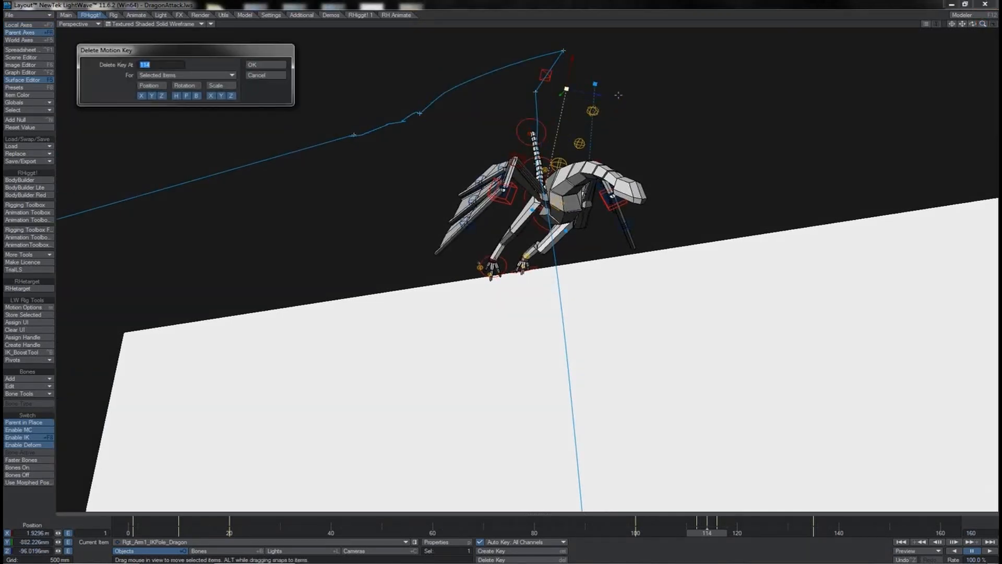
{"action": "key", "text": "Return"}
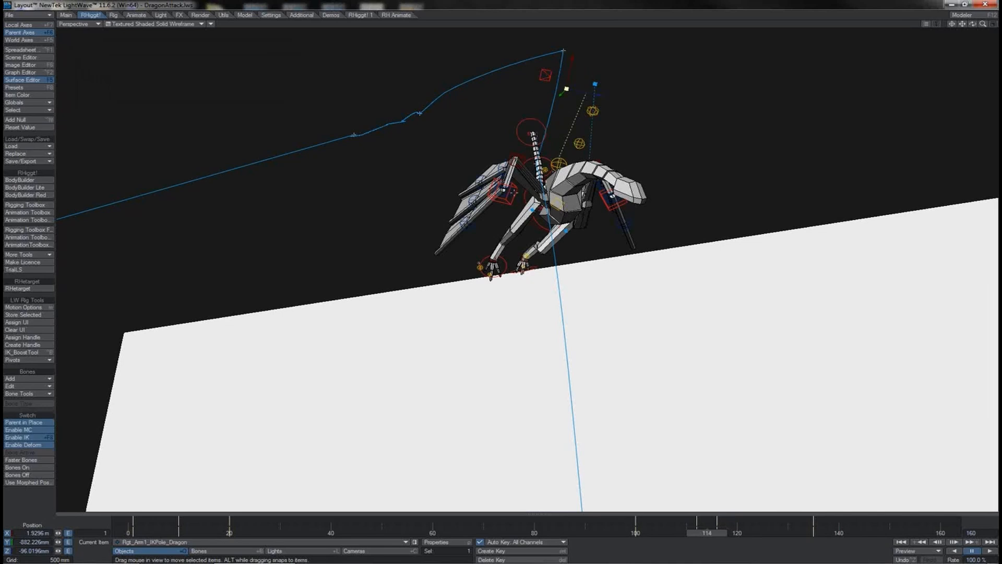
Move Rgt_Arm1_IKG_Dragon at frame 114 along its side axis and rotate it to repose the right wing.
{"action": "left_click", "coordinate": [514, 192]}
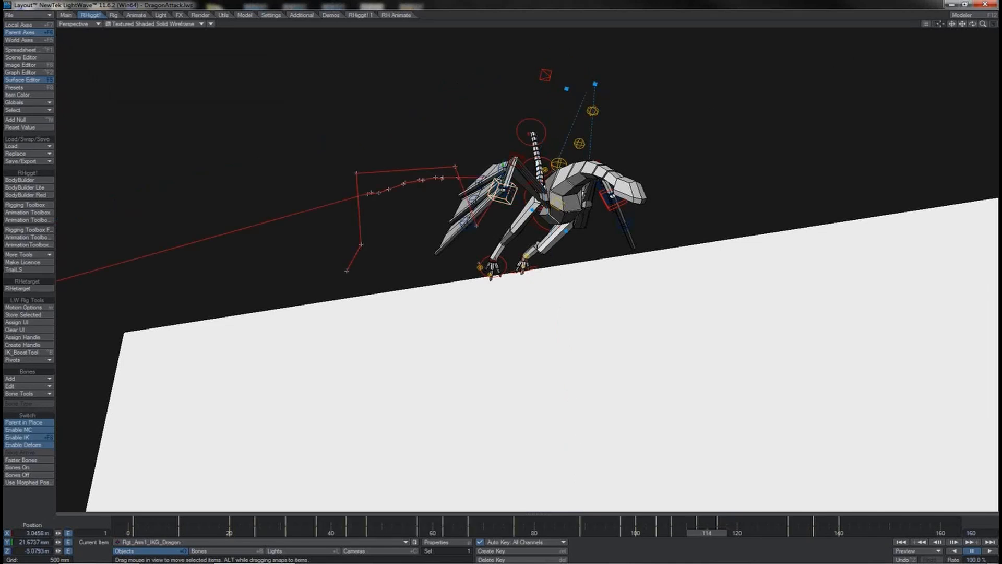
{"action": "left_click_drag", "start_coordinate": [971, 27], "coordinate": [971, 27]}
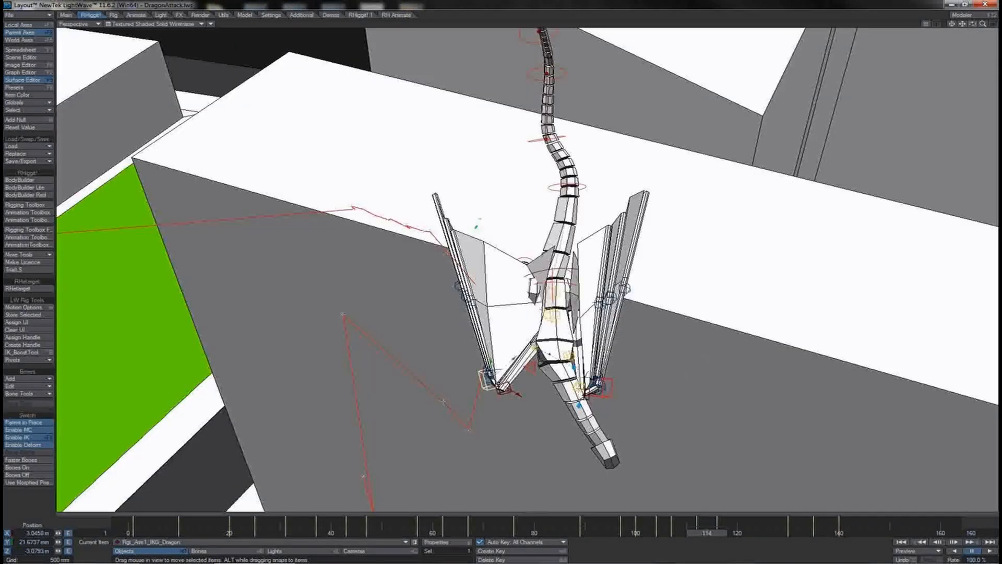
{"action": "left_click_drag", "start_coordinate": [516, 394], "coordinate": [539, 406]}
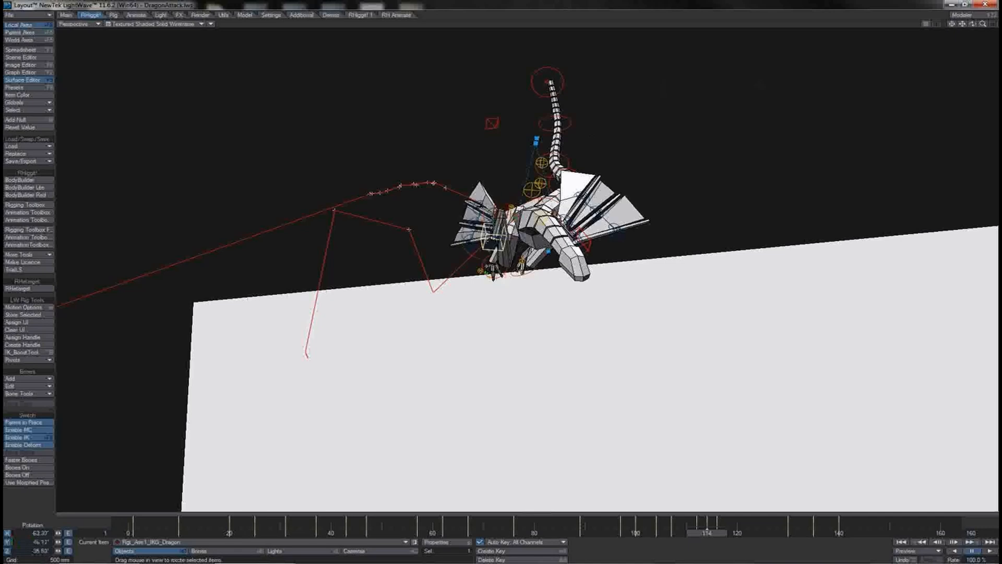
{"action": "left_click_drag", "start_coordinate": [476, 255], "coordinate": [491, 259]}
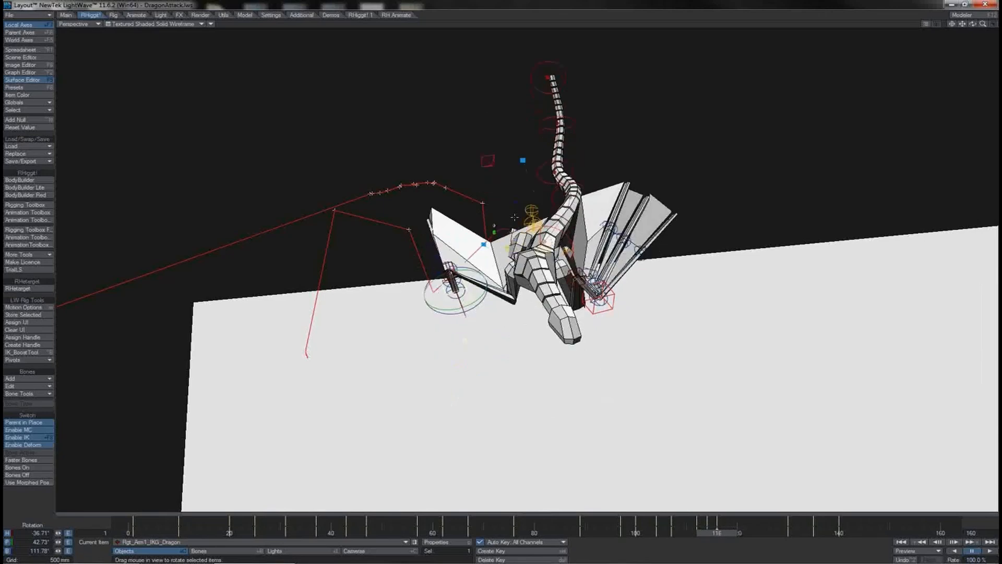
Move Rgt_Arm1_IKG_Dragon at frame 116 and rotate it to about heading -67.8°, pitch 47° and bank 89.3°.
{"action": "left_click_drag", "start_coordinate": [515, 217], "coordinate": [517, 266], "text": "alt"}
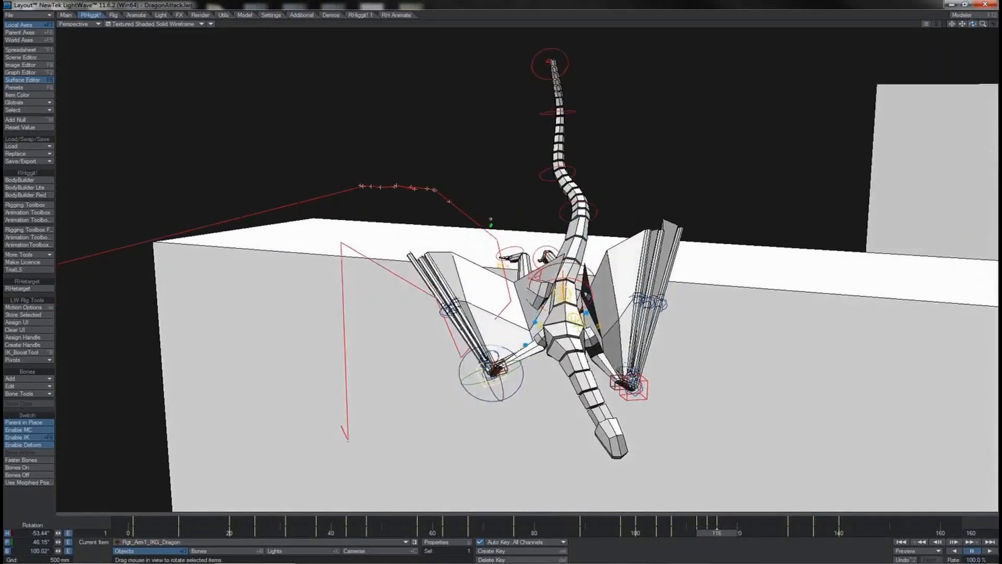
{"action": "left_click_drag", "start_coordinate": [973, 24], "coordinate": [974, 27]}
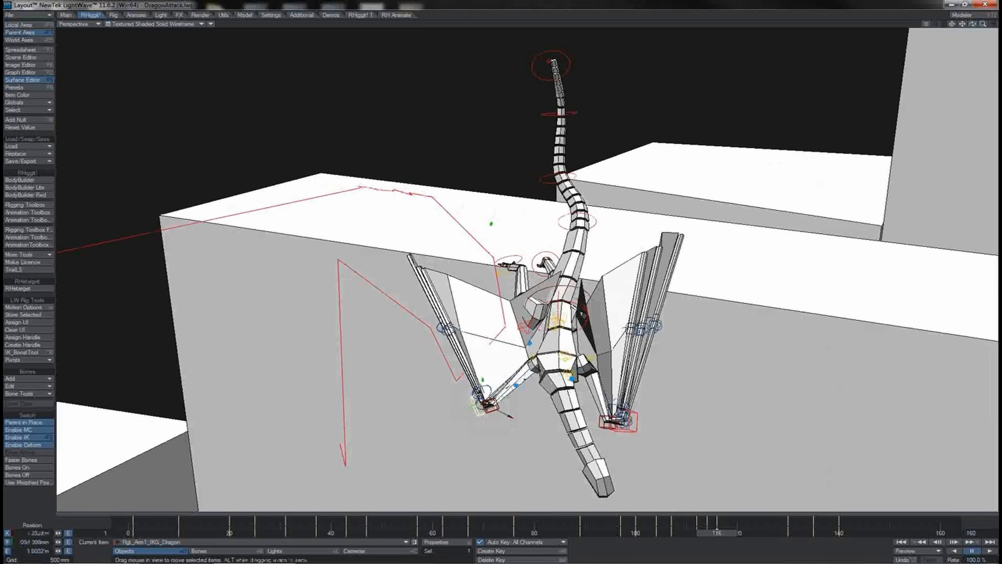
{"action": "left_click_drag", "start_coordinate": [508, 419], "coordinate": [470, 421]}
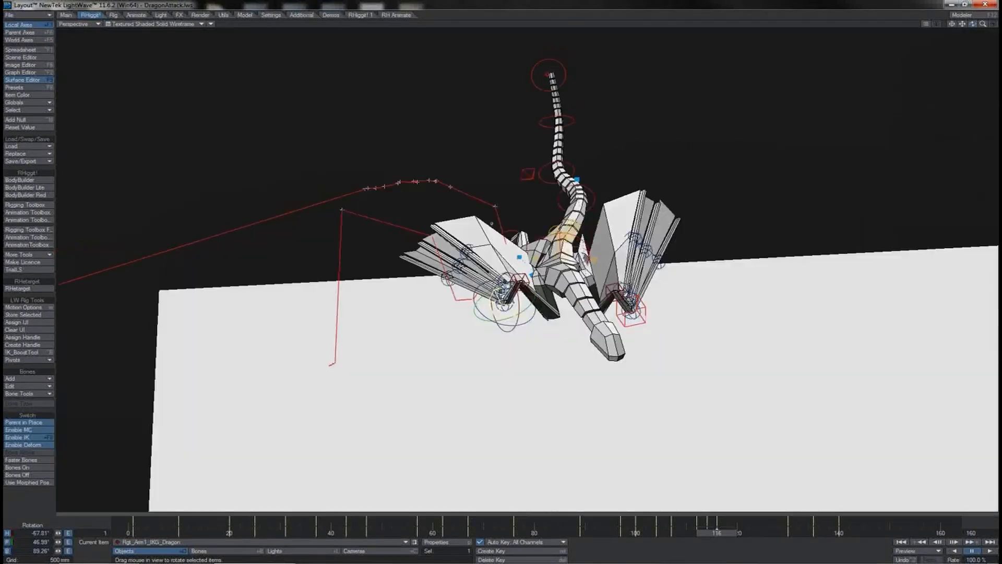
{"action": "mouse_move", "coordinate": [972, 24]}
{"action": "left_mouse_down"}
{"action": "mouse_move", "coordinate": [989, 26]}
{"action": "mouse_move", "coordinate": [973, 25]}
{"action": "left_mouse_up"}
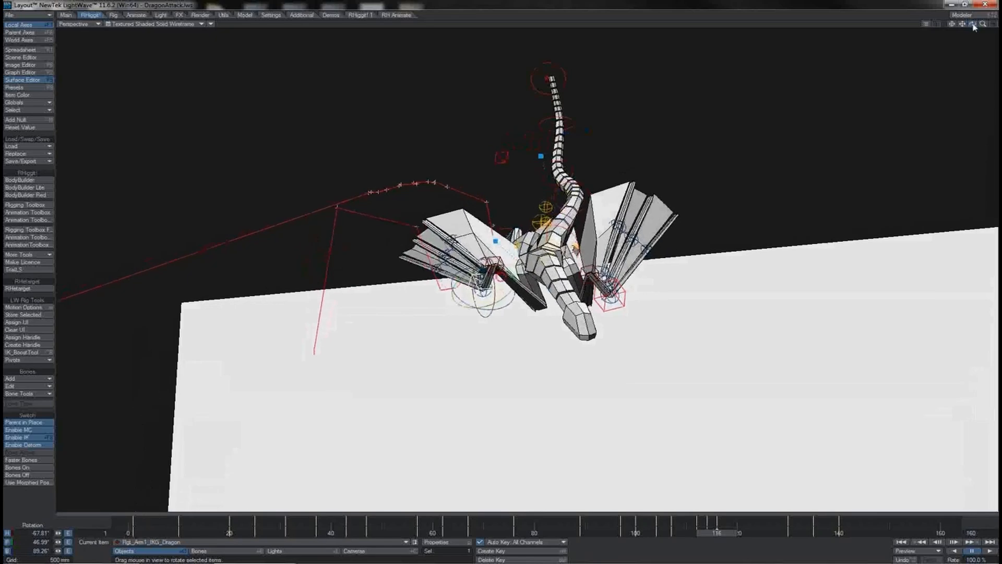
Check the right wing's motion frame by frame on both sides of frame 116.
{"action": "key", "text": "Left"}
{"action": "key", "text": "Left"}
{"action": "key", "text": "Left"}
{"action": "key", "text": "Left"}
{"action": "key", "text": "Right"}
{"action": "key", "text": "Right"}
{"action": "key", "text": "Right"}
{"action": "key", "text": "Right"}
{"action": "key", "text": "Right"}
{"action": "key", "text": "Right"}
{"action": "key", "text": "Right"}
{"action": "key", "text": "Right"}
{"action": "key", "text": "Right"}
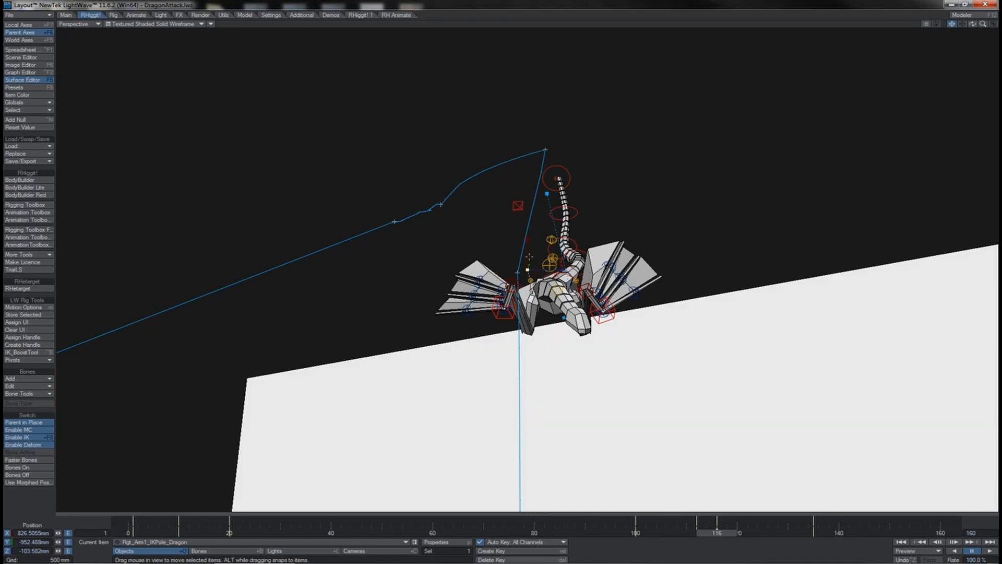
Move Rgt_Arm1_IKPole_Dragon at frame 116 to about X 1.86 m and Z -24 mm.
{"action": "left_click_drag", "start_coordinate": [529, 253], "coordinate": [529, 209]}
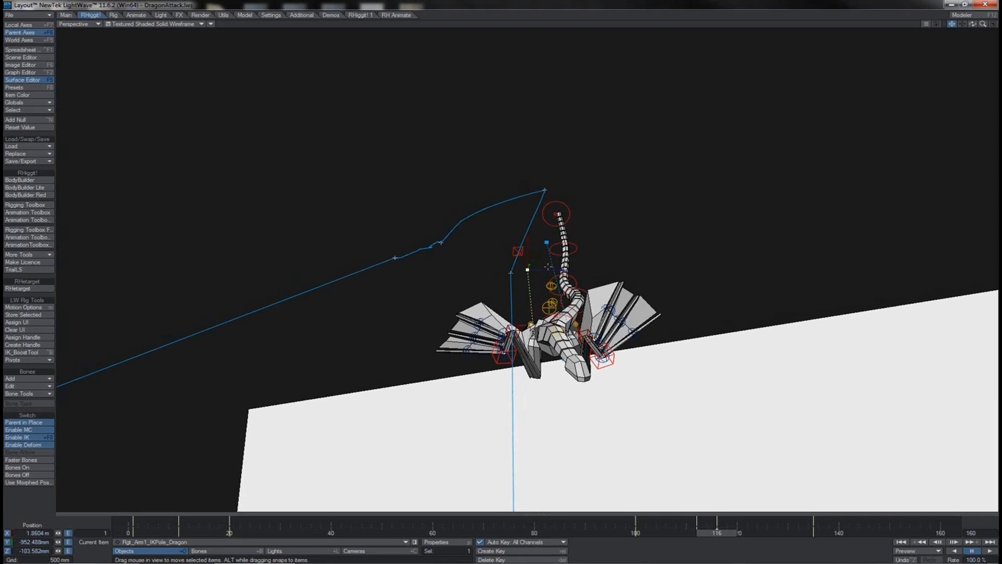
{"action": "left_click_drag", "start_coordinate": [562, 270], "coordinate": [566, 270]}
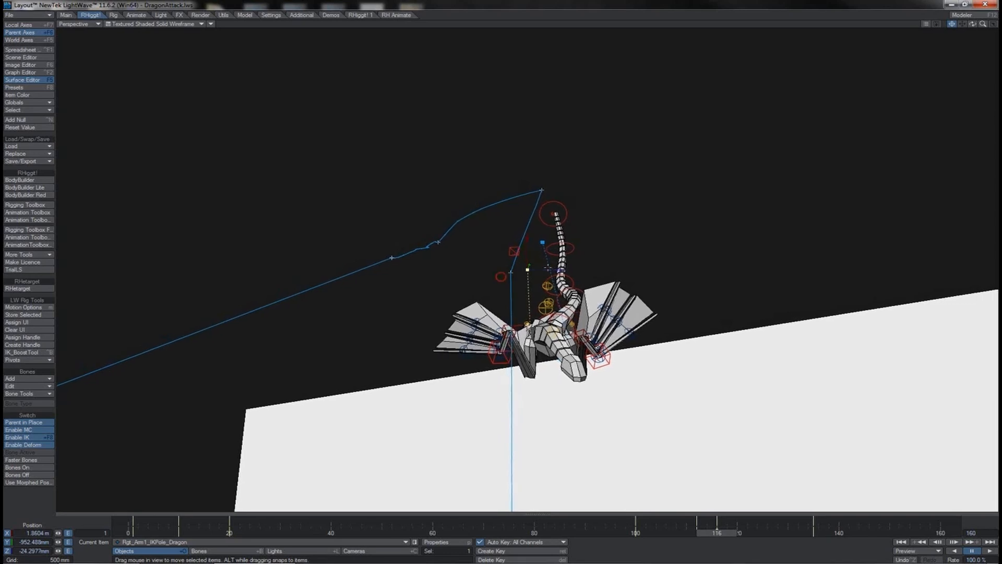
{"action": "key", "text": "Left"}
{"action": "key", "text": "Left"}
Examine the right arm's bend forward and backward through the start of the dive, up to about frame 124.
{"action": "key", "text": "Right"}
{"action": "key", "text": "Right"}
{"action": "key", "text": "Right"}
{"action": "key", "text": "Right"}
{"action": "key", "text": "Right"}
{"action": "key", "text": "Right"}
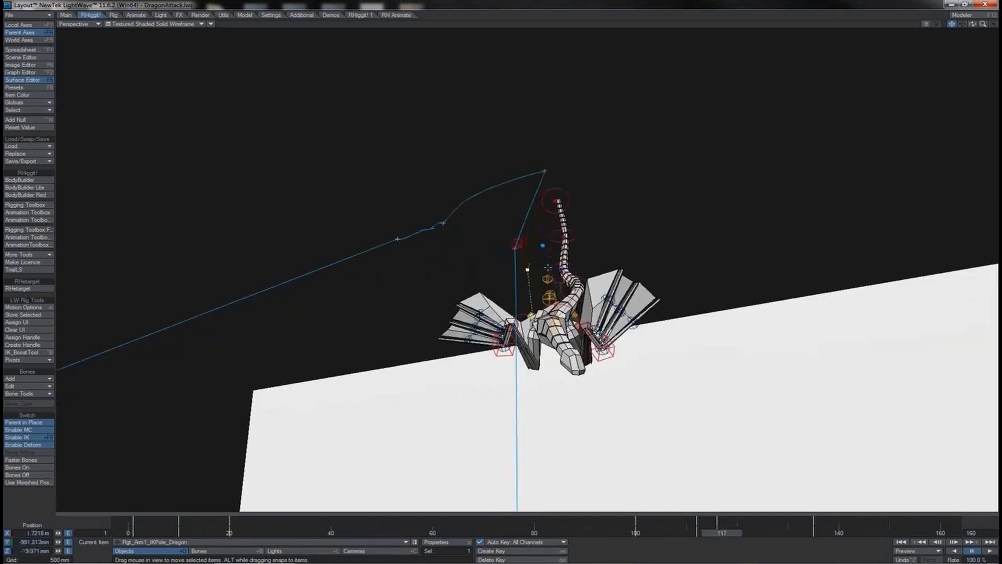
{"action": "key", "text": "Right"}
{"action": "key", "text": "Right"}
{"action": "key", "text": "Right"}
{"action": "key", "text": "Right"}
{"action": "key", "text": "Right"}
{"action": "key", "text": "Right"}
{"action": "key", "text": "Right"}
{"action": "key", "text": "Right"}
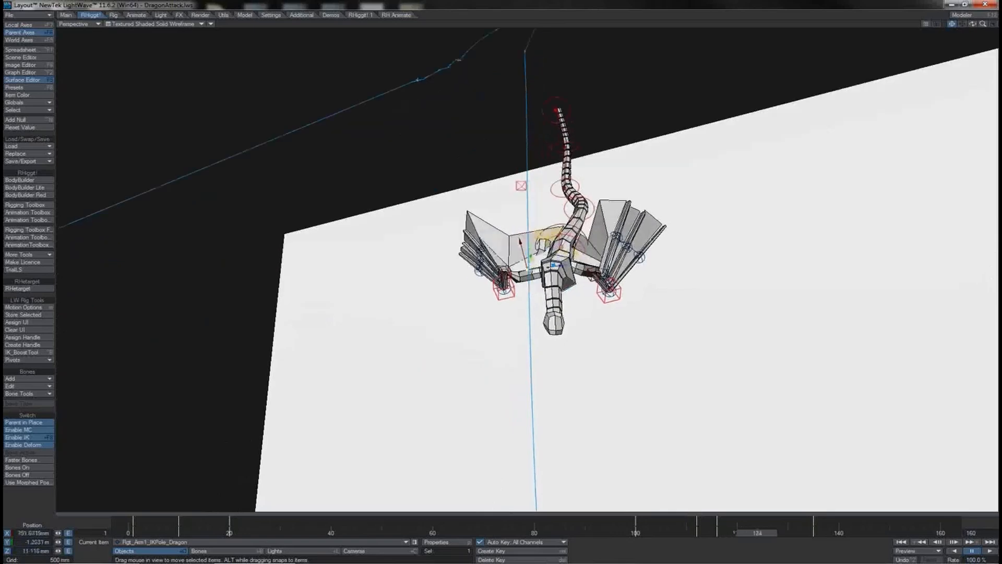
{"action": "key", "text": "Left"}
{"action": "key", "text": "Left"}
{"action": "key", "text": "Left"}
{"action": "key", "text": "Left"}
{"action": "key", "text": "Left"}
{"action": "key", "text": "Left"}
{"action": "key", "text": "Left"}
{"action": "key", "text": "Left"}
{"action": "key", "text": "Left"}
{"action": "key", "text": "Left"}
{"action": "key", "text": "Left"}
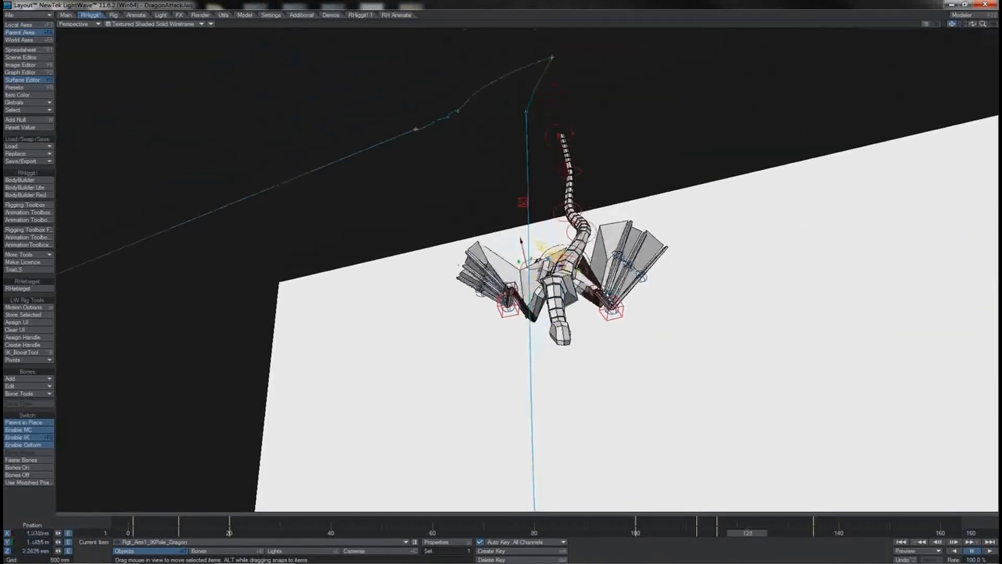
Step through roughly frames 107 to 122 to examine the dragon's arm and wing poses on the rooftop.
{"action": "key", "text": "Right"}
{"action": "key", "text": "Right"}
{"action": "key", "text": "Right"}
{"action": "key", "text": "Right"}
{"action": "key", "text": "Right"}
{"action": "key", "text": "Right"}
{"action": "key", "text": "Right"}
{"action": "key", "text": "Right"}
{"action": "key", "text": "Right"}
{"action": "key", "text": "Right"}
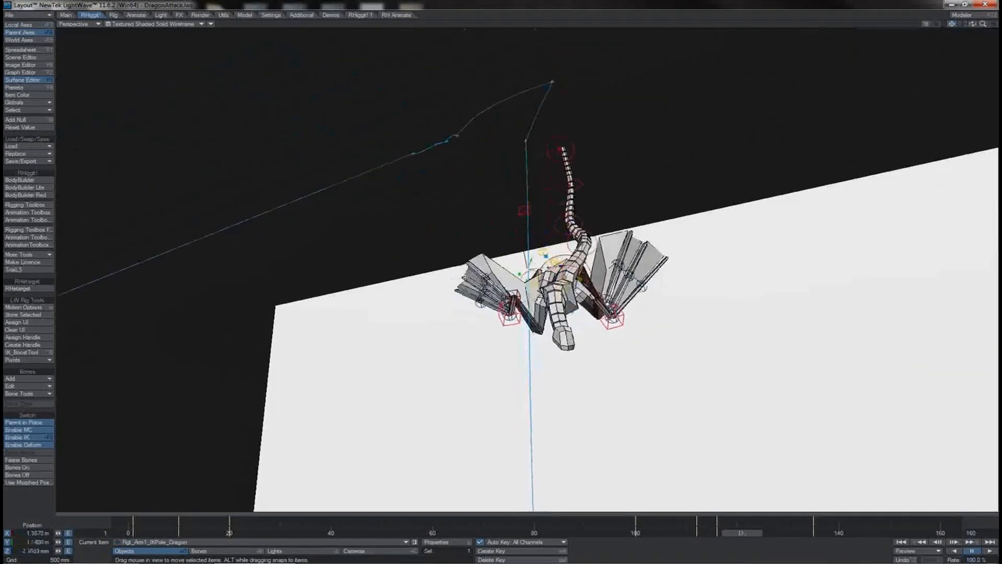
{"action": "key", "text": "Left"}
{"action": "key", "text": "Left"}
{"action": "key", "text": "Left"}
{"action": "key", "text": "Left"}
{"action": "key", "text": "Left"}
{"action": "key", "text": "Left"}
{"action": "key", "text": "Left"}
{"action": "key", "text": "Left"}
{"action": "key", "text": "Left"}
{"action": "key", "text": "Left"}
{"action": "key", "text": "Left"}
{"action": "key", "text": "Left"}
{"action": "key", "text": "Left"}
{"action": "key", "text": "Left"}
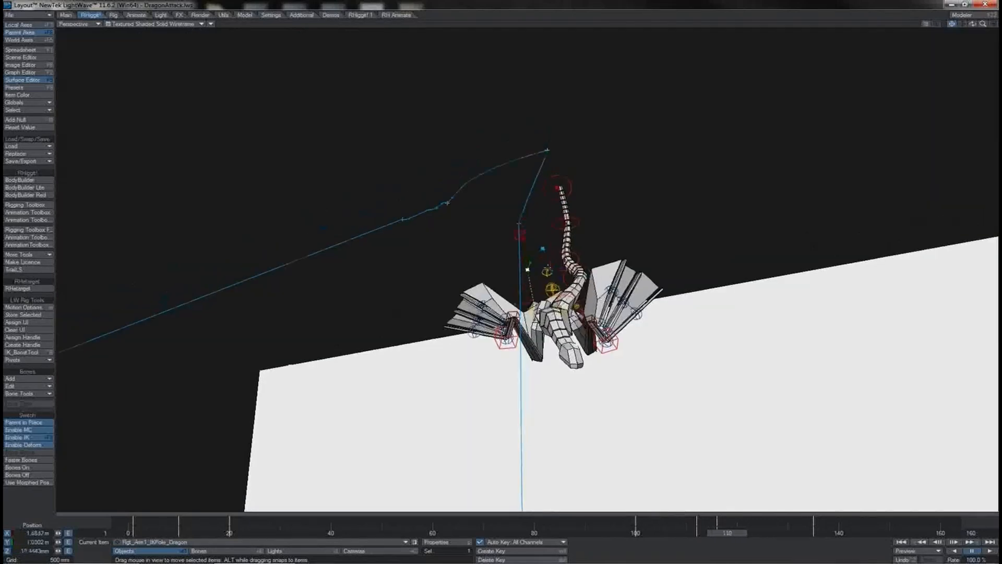
{"action": "key", "text": "Left"}
{"action": "key", "text": "Left"}
{"action": "key", "text": "Left"}
{"action": "key", "text": "Left"}
{"action": "key", "text": "Left"}
{"action": "key", "text": "Left"}
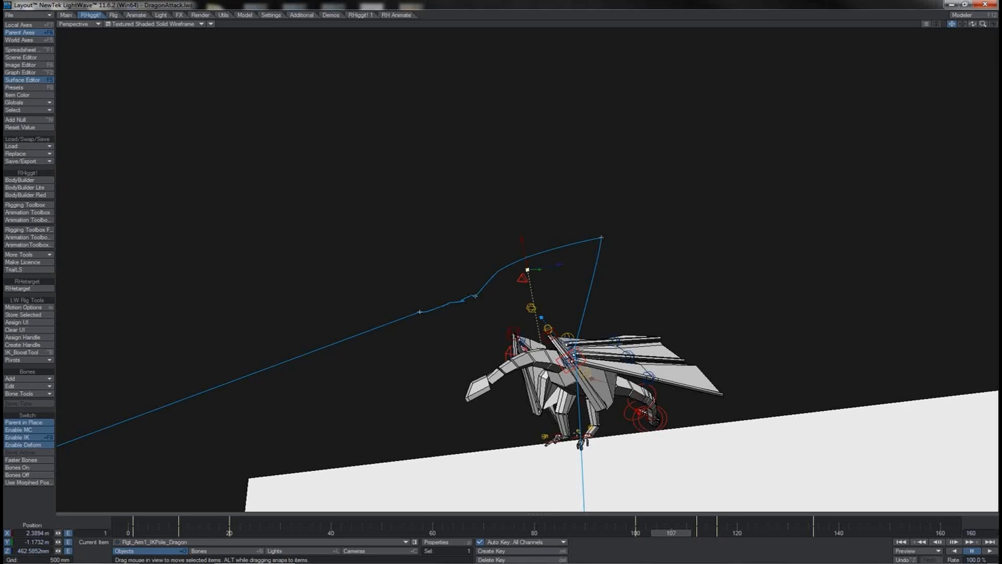
Select the right foot IK control and examine its contact with the roof edge between about frames 89 and 109.
{"action": "left_click", "coordinate": [542, 435]}
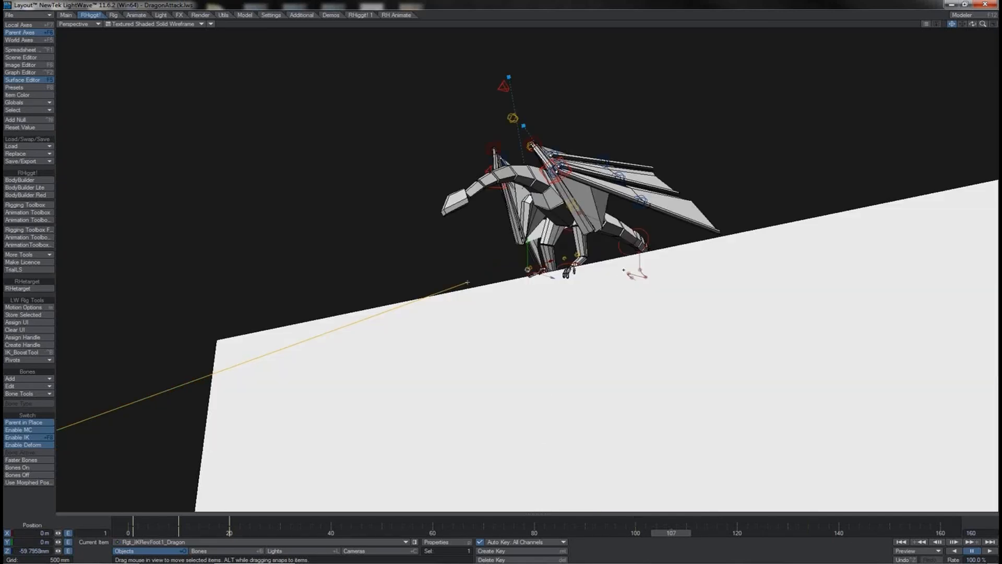
{"action": "mouse_move", "coordinate": [973, 25]}
{"action": "left_mouse_down"}
{"action": "mouse_move", "coordinate": [982, 27]}
{"action": "mouse_move", "coordinate": [972, 29]}
{"action": "left_mouse_up"}
{"action": "key", "text": "Left"}
{"action": "key", "text": "Left"}
{"action": "key", "text": "Left"}
{"action": "key", "text": "Left"}
{"action": "key", "text": "Left"}
{"action": "key", "text": "Left"}
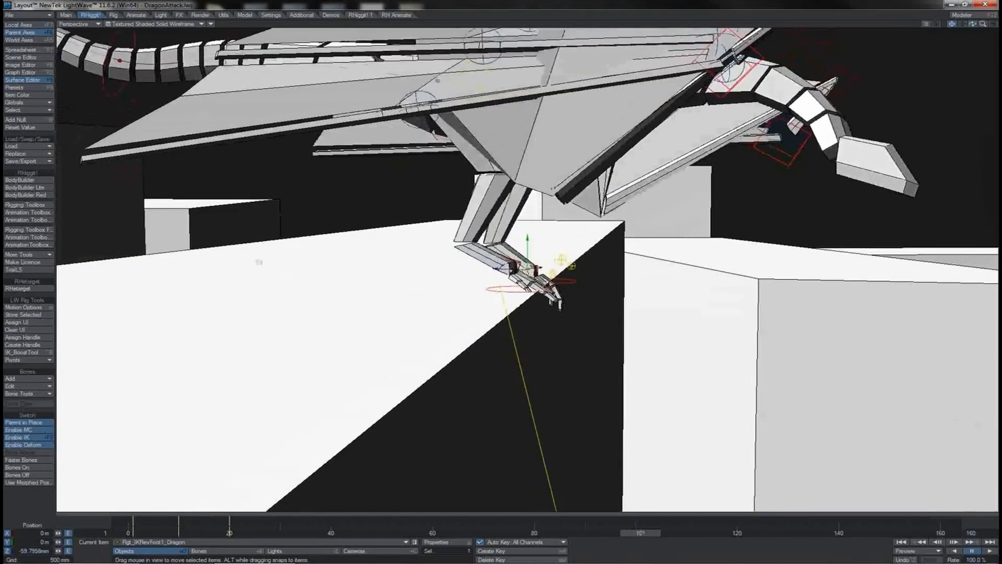
{"action": "key", "text": "Left"}
{"action": "key", "text": "Left"}
{"action": "key", "text": "Left"}
{"action": "key", "text": "Left"}
{"action": "key", "text": "Left"}
{"action": "key", "text": "Left"}
{"action": "key", "text": "Left"}
{"action": "key", "text": "Left"}
{"action": "key", "text": "Left"}
{"action": "key", "text": "Left"}
{"action": "key", "text": "Left"}
{"action": "key", "text": "Left"}
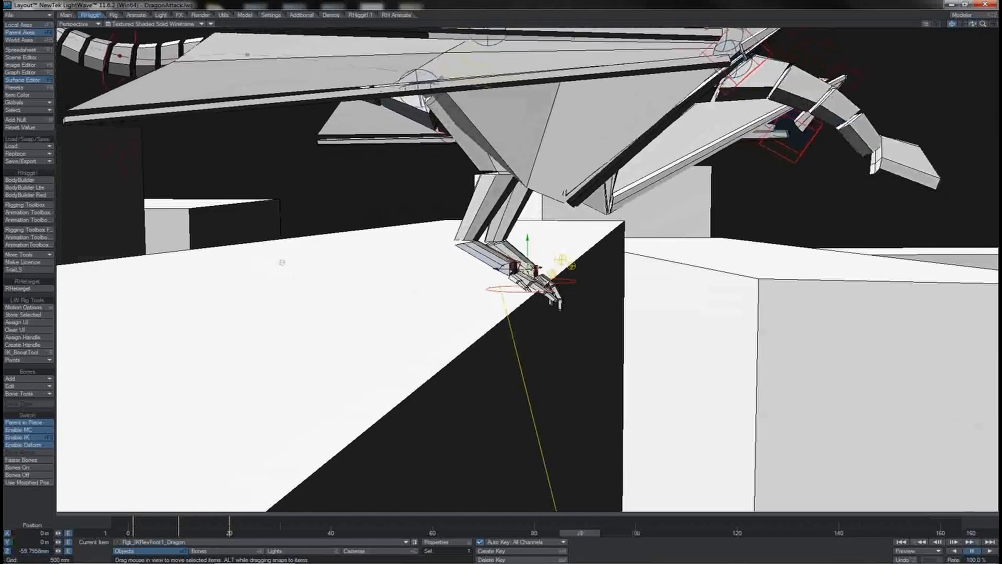
{"action": "key", "text": "Right"}
{"action": "key", "text": "Right"}
{"action": "key", "text": "Right"}
{"action": "key", "text": "Right"}
{"action": "key", "text": "Right"}
{"action": "key", "text": "Right"}
{"action": "key", "text": "Right"}
{"action": "key", "text": "Right"}
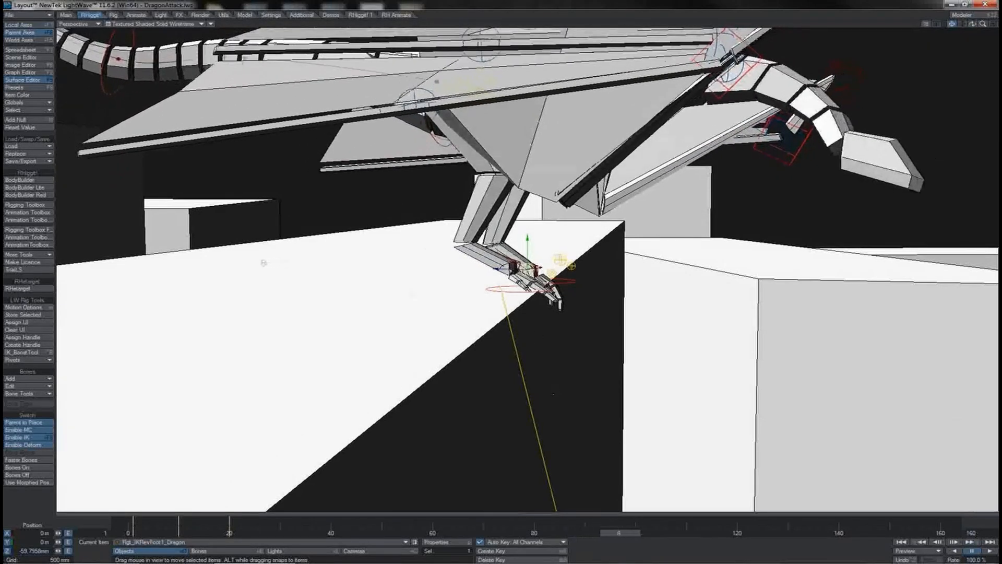
{"action": "key", "text": "Right"}
{"action": "key", "text": "Right"}
{"action": "key", "text": "Right"}
{"action": "key", "text": "Right"}
{"action": "key", "text": "Right"}
{"action": "key", "text": "Right"}
{"action": "key", "text": "Right"}
{"action": "key", "text": "Right"}
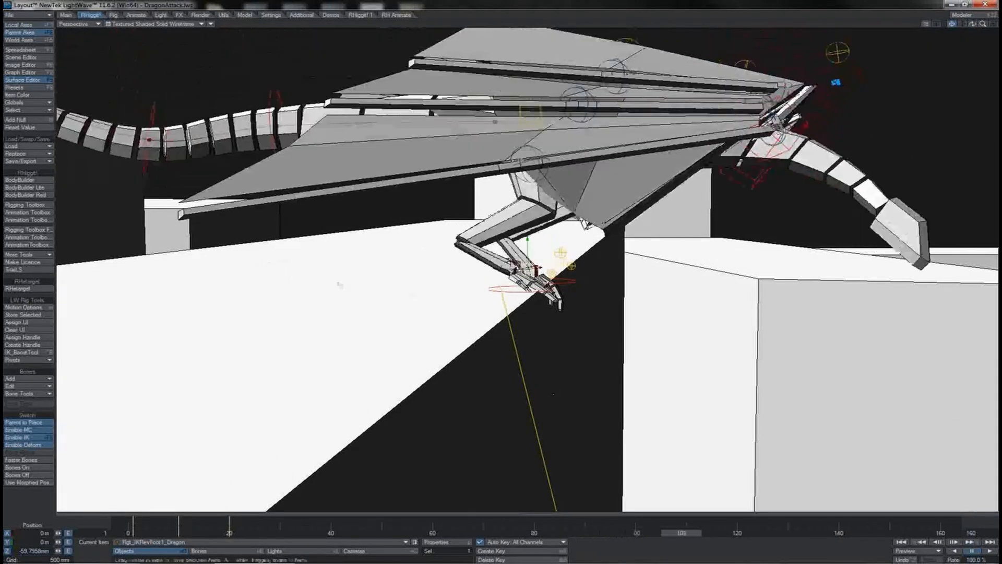
Key the right foot IK control around frame 102, and raise the foot slightly at frame 107.
{"action": "key", "text": "Left"}
{"action": "key", "text": "Left"}
{"action": "key", "text": "Left"}
{"action": "key", "text": "Left"}
{"action": "key", "text": "Left"}
{"action": "key", "text": "Left"}
{"action": "key", "text": "Left"}
{"action": "key", "text": "Left"}
{"action": "key", "text": "Left"}
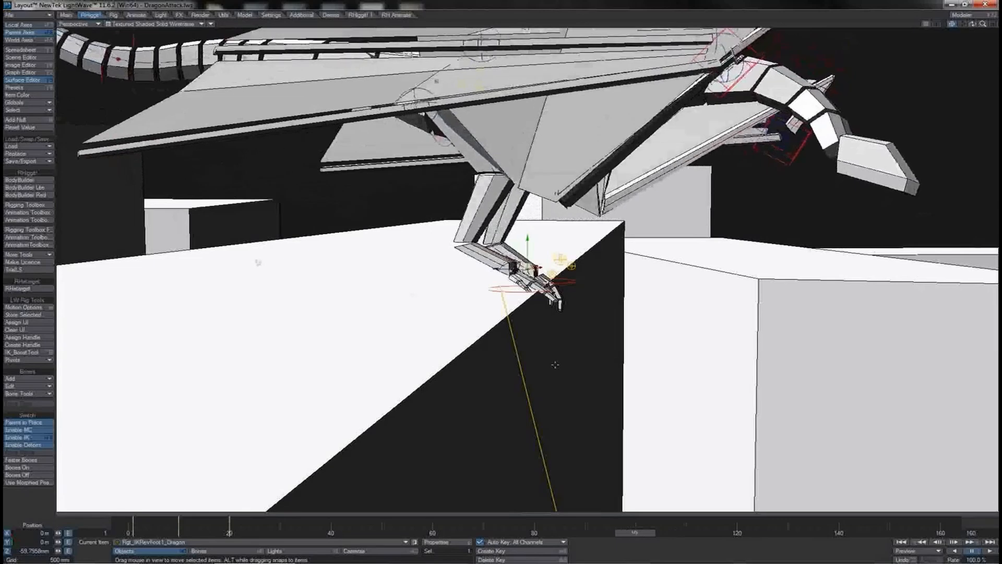
{"action": "key", "text": "Right"}
{"action": "key", "text": "Right"}
{"action": "key", "text": "Right"}
{"action": "key", "text": "Left"}
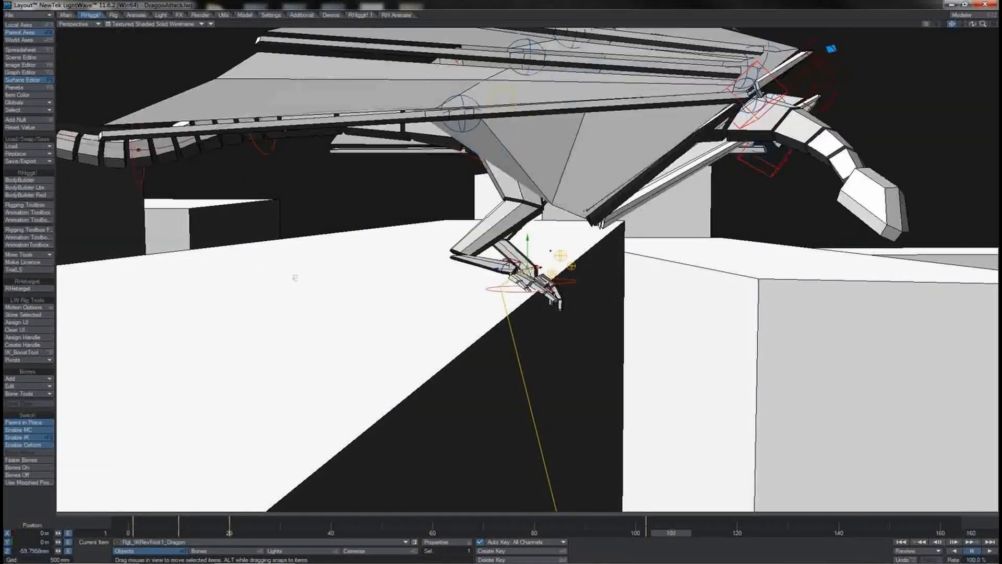
{"action": "left_click_drag", "start_coordinate": [529, 252], "coordinate": [529, 243]}
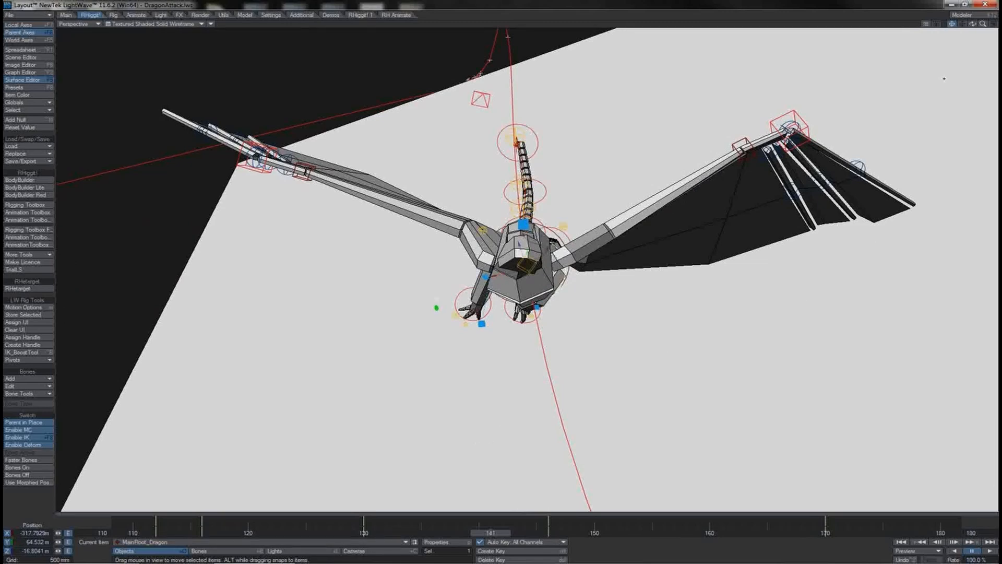
Rotate the dragon's main root to follow the flight path between frames 194 and 218, checking it from several angles.
{"action": "left_click_drag", "start_coordinate": [982, 25], "coordinate": [972, 25]}
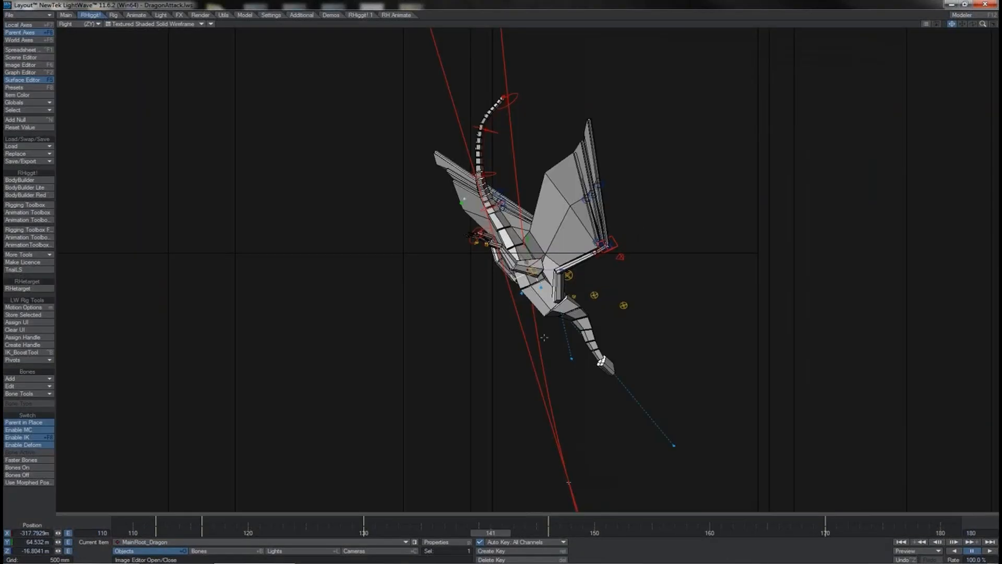
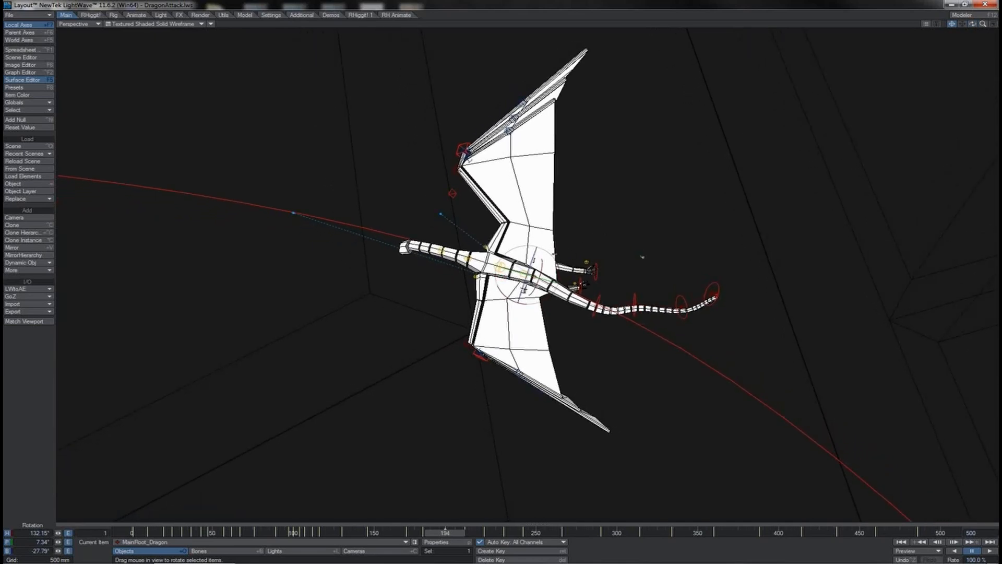
{"action": "left_click_drag", "start_coordinate": [524, 289], "coordinate": [522, 289]}
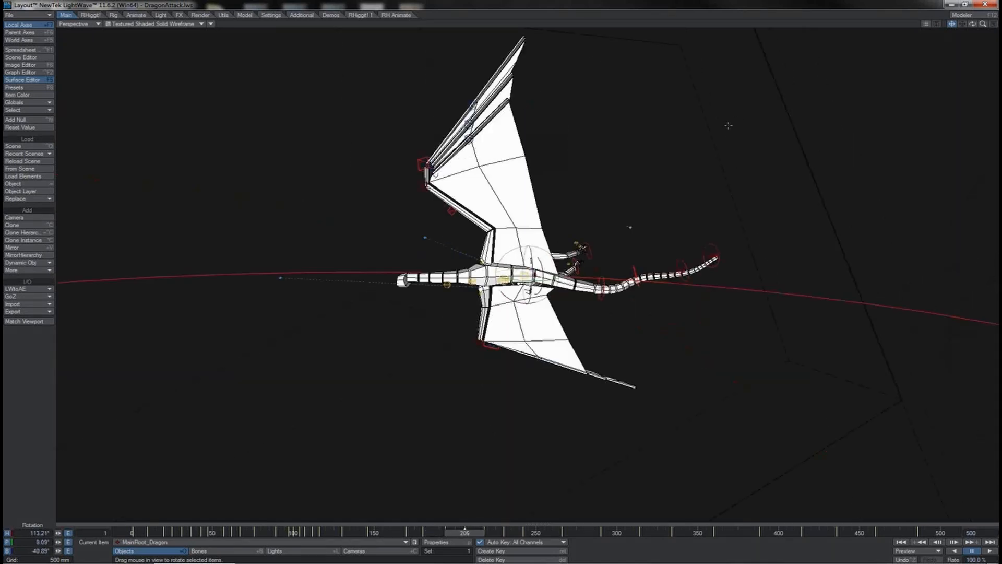
{"action": "left_click_drag", "start_coordinate": [972, 24], "coordinate": [940, 21]}
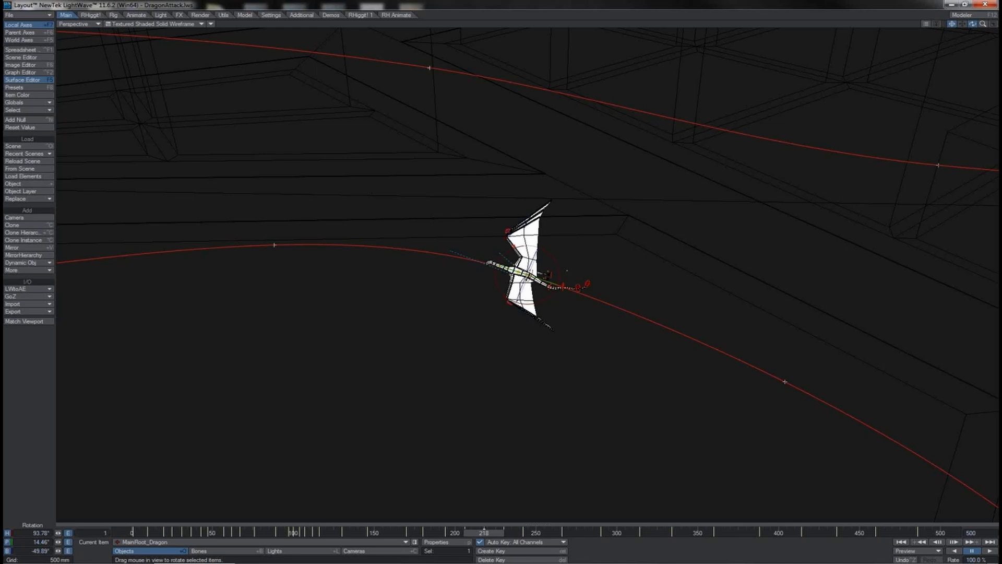
{"action": "mouse_move", "coordinate": [983, 24]}
{"action": "left_mouse_down"}
{"action": "mouse_move", "coordinate": [996, 24]}
{"action": "mouse_move", "coordinate": [985, 24]}
{"action": "left_mouse_up"}
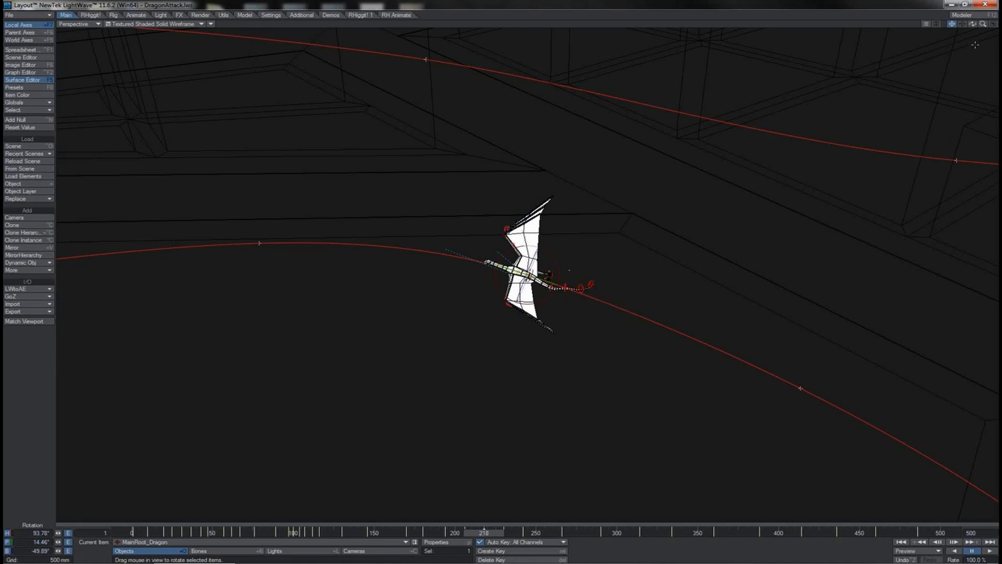
{"action": "left_click_drag", "start_coordinate": [973, 24], "coordinate": [965, 50]}
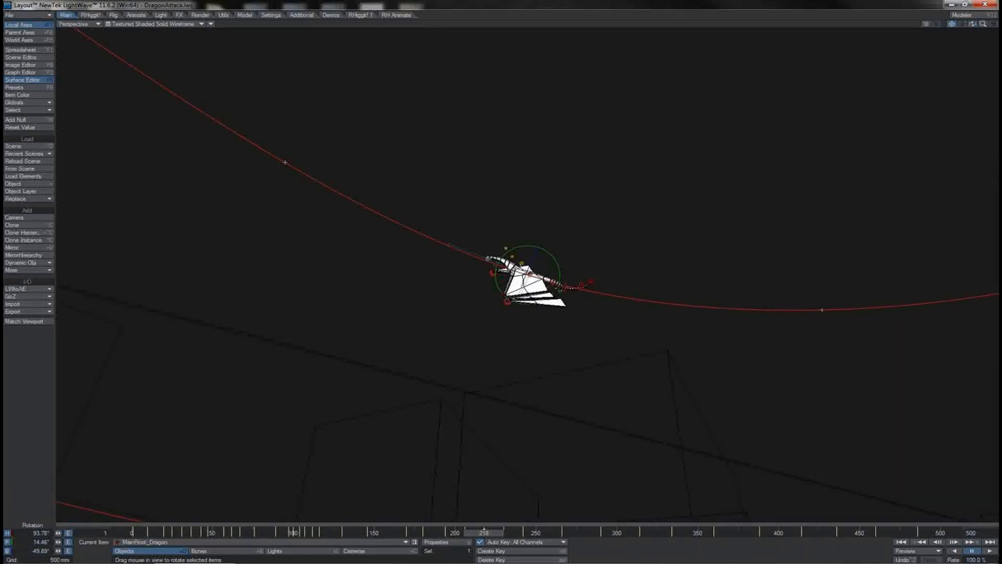
Rotate the dragon's main root at frame 290 to a heading of about 169° to align it with the turning flight path.
{"action": "left_click_drag", "start_coordinate": [973, 24], "coordinate": [975, 25]}
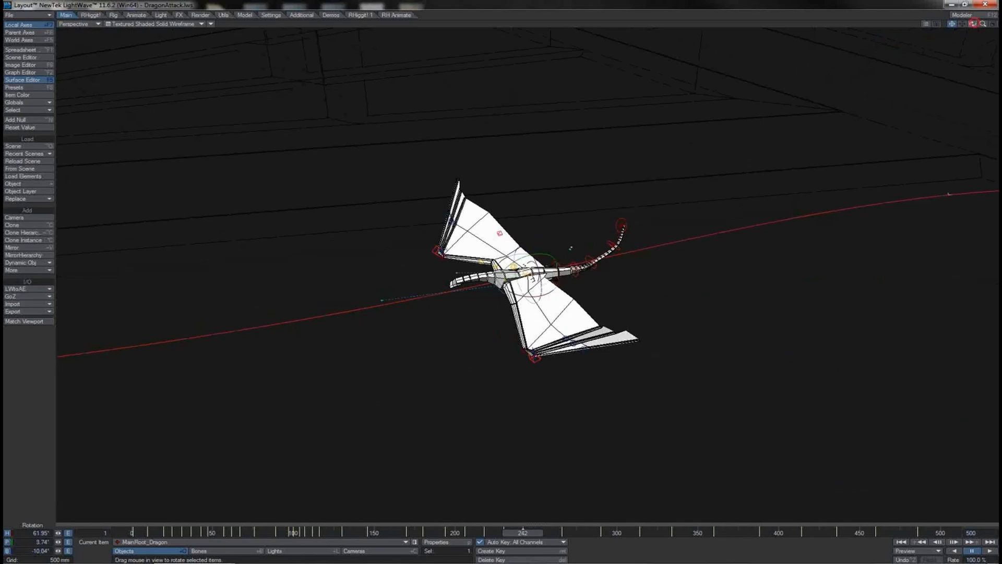
{"action": "left_click_drag", "start_coordinate": [975, 23], "coordinate": [973, 25]}
{"action": "key", "text": "shift+Right"}
{"action": "key", "text": "shift+Right"}
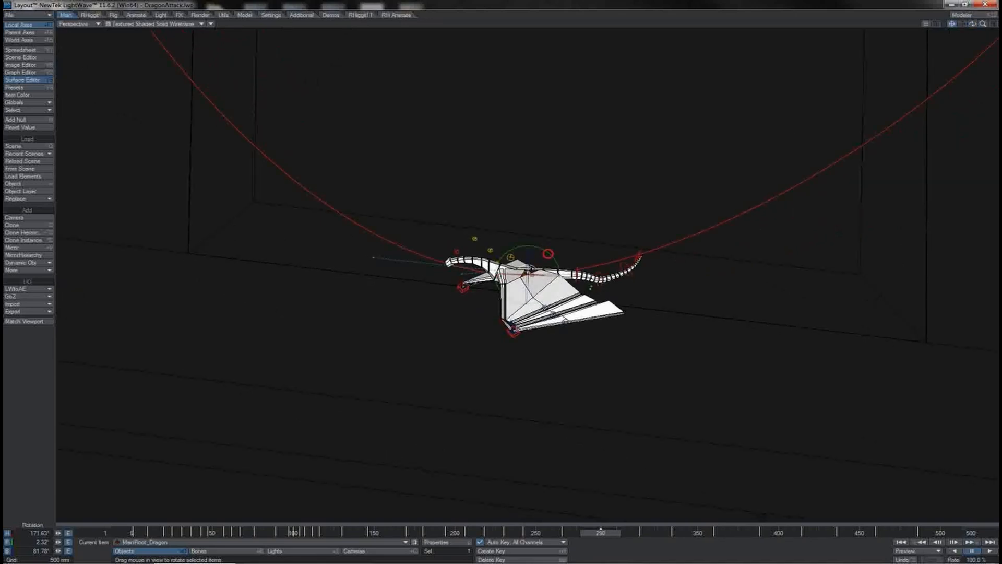
{"action": "left_click_drag", "start_coordinate": [588, 215], "coordinate": [633, 215]}
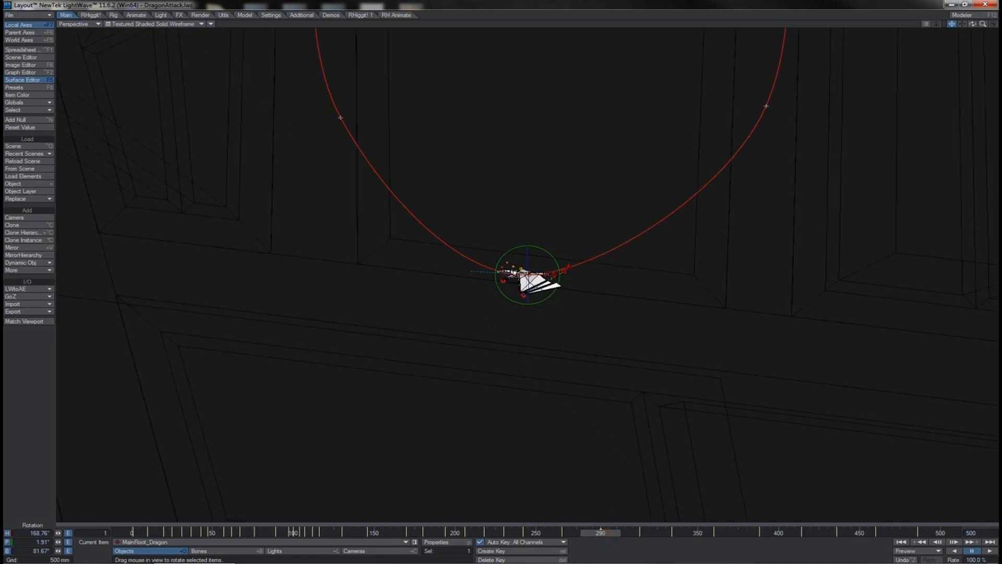
Scrub from frame 290 to about frame 460 and back to examine the dragon's alignment with its flight path.
{"action": "key", "text": "Left"}
{"action": "key", "text": "Left"}
{"action": "key", "text": "Left"}
{"action": "key", "text": "Left"}
{"action": "key", "text": "Right"}
{"action": "key", "text": "Right"}
{"action": "key", "text": "Right"}
{"action": "key", "text": "Right"}
{"action": "left_click_drag", "start_coordinate": [601, 533], "coordinate": [869, 533]}
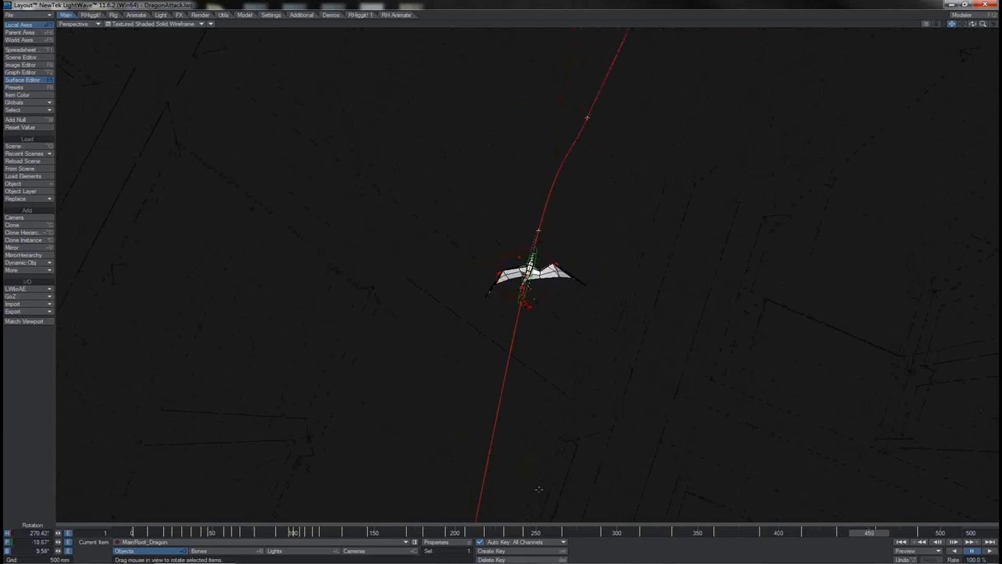
{"action": "mouse_move", "coordinate": [972, 24]}
{"action": "left_mouse_down"}
{"action": "mouse_move", "coordinate": [982, 24]}
{"action": "mouse_move", "coordinate": [972, 25]}
{"action": "left_mouse_up"}
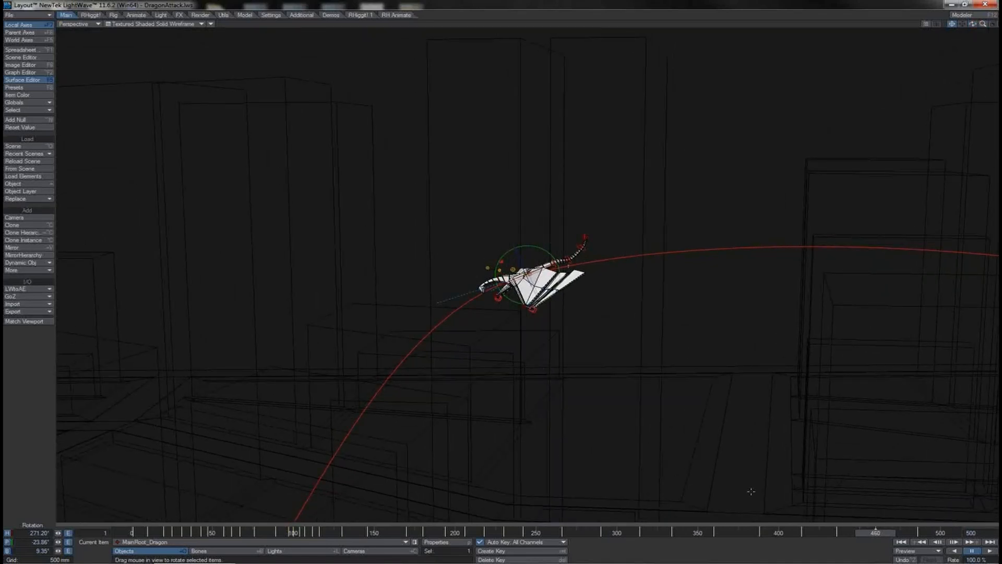
{"action": "left_click_drag", "start_coordinate": [870, 535], "coordinate": [785, 533]}
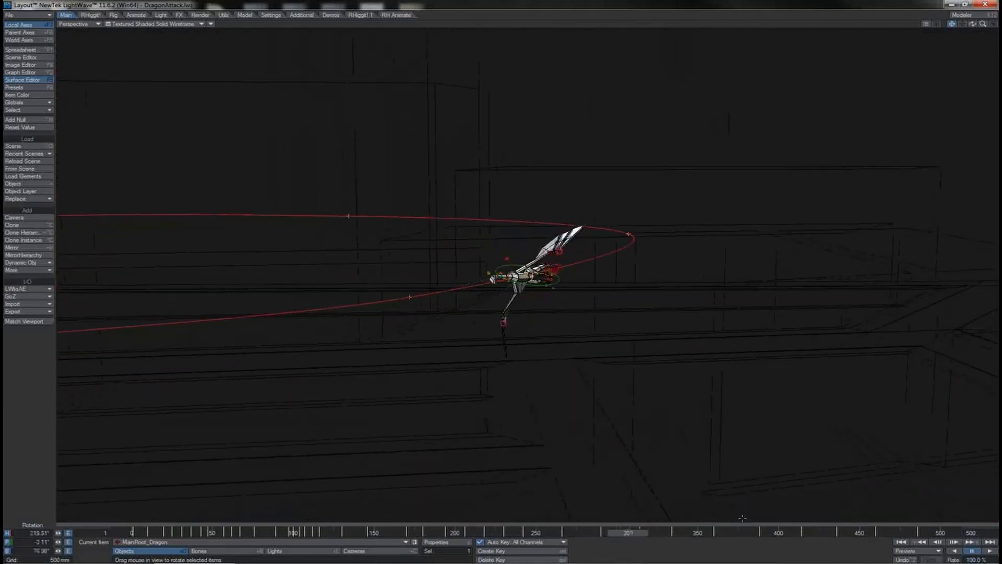
Set Auto Key to Modified, and inspect the dragon's banked turn at frame 303.
{"action": "left_click", "coordinate": [558, 542]}
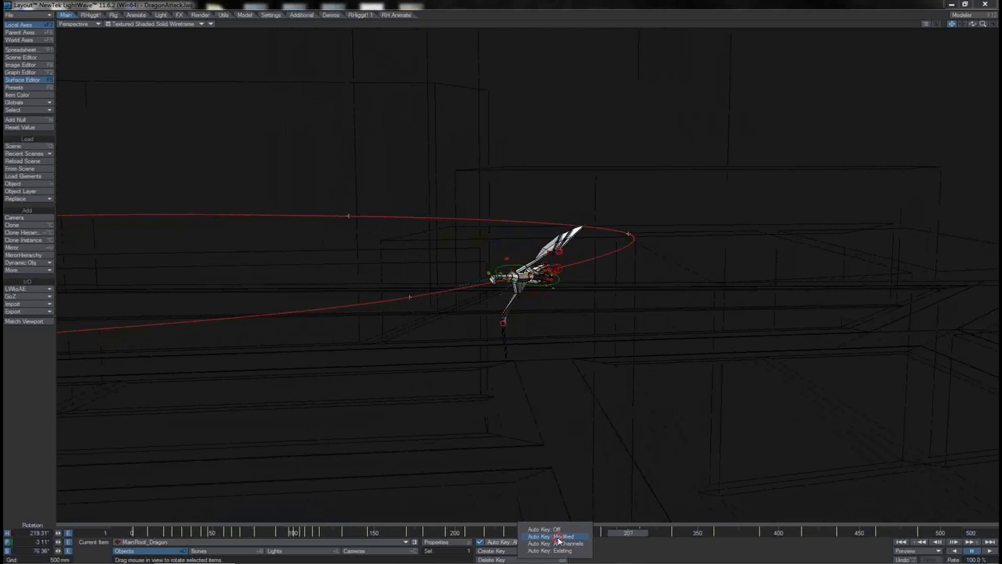
{"action": "left_click", "coordinate": [559, 537]}
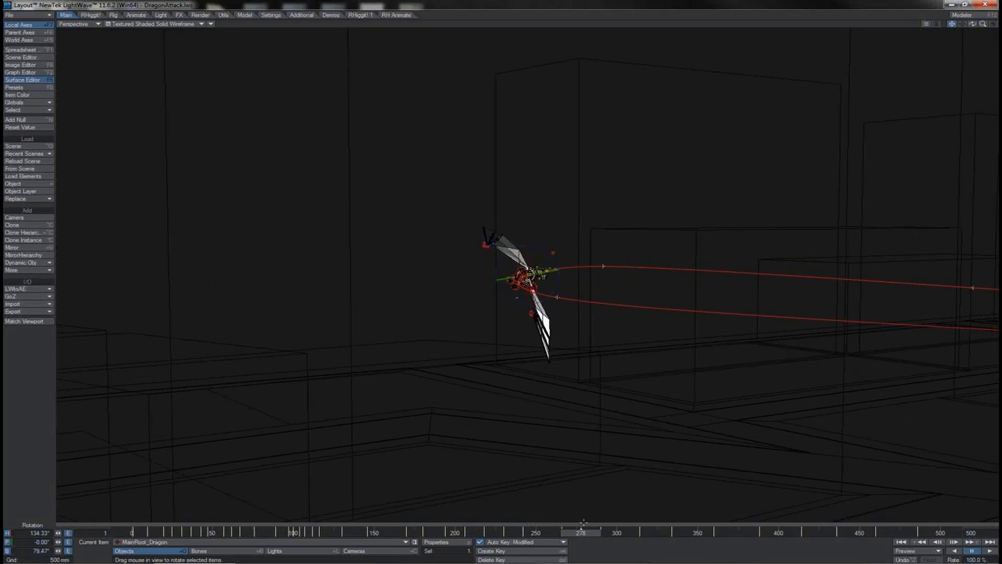
{"action": "left_click_drag", "start_coordinate": [583, 538], "coordinate": [621, 533]}
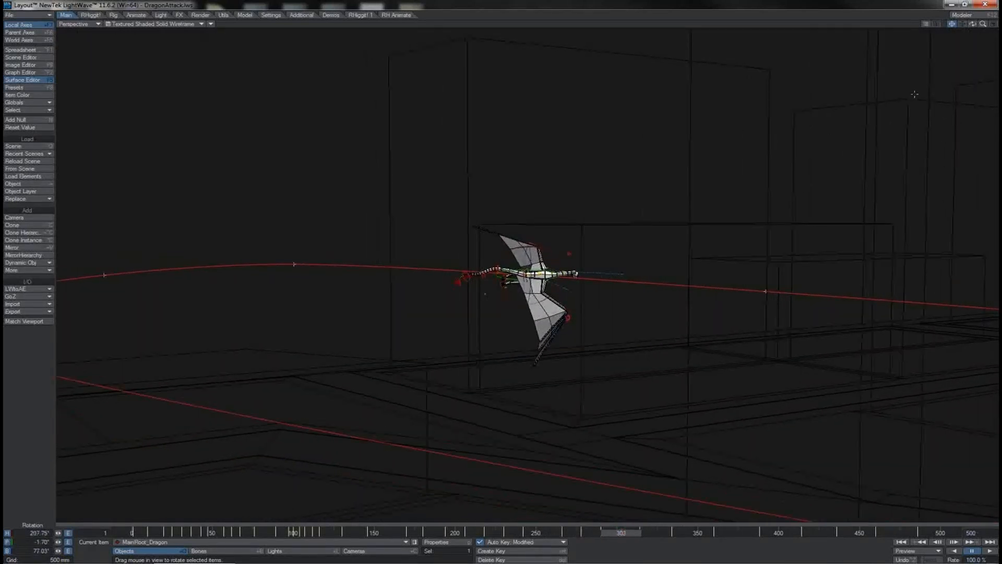
{"action": "left_click_drag", "start_coordinate": [975, 26], "coordinate": [942, 47]}
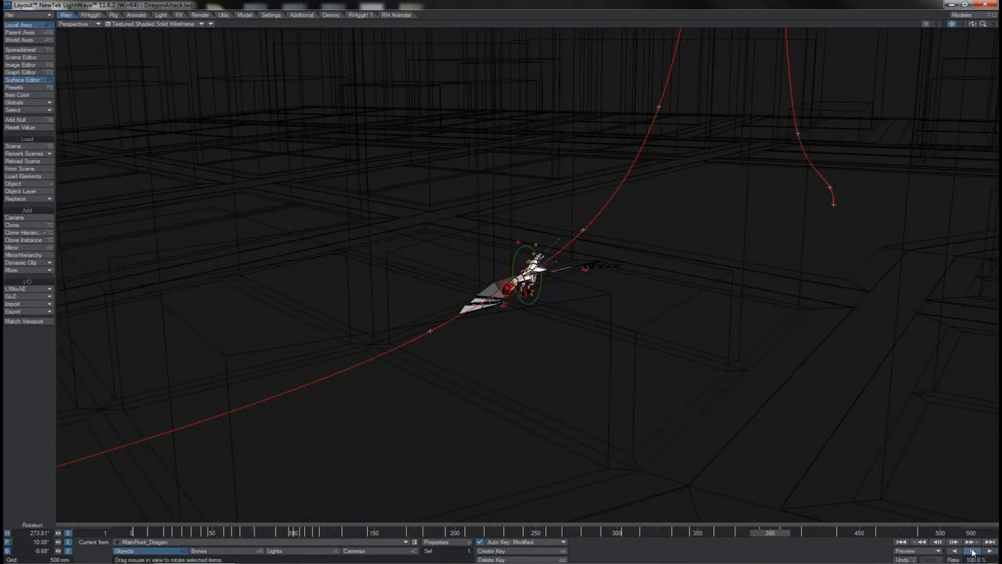
Open the main root's curves in the Graph Editor and set the heading, pitch and bank keys from about frame 100 onward to TCB Spline.
{"action": "key", "text": "ctrl+F2"}
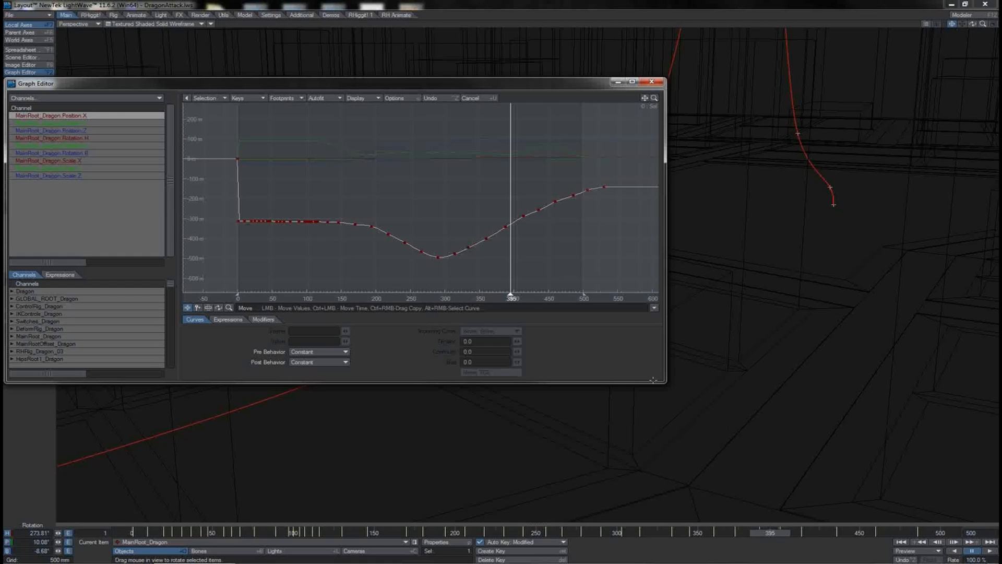
{"action": "left_click", "coordinate": [124, 140]}
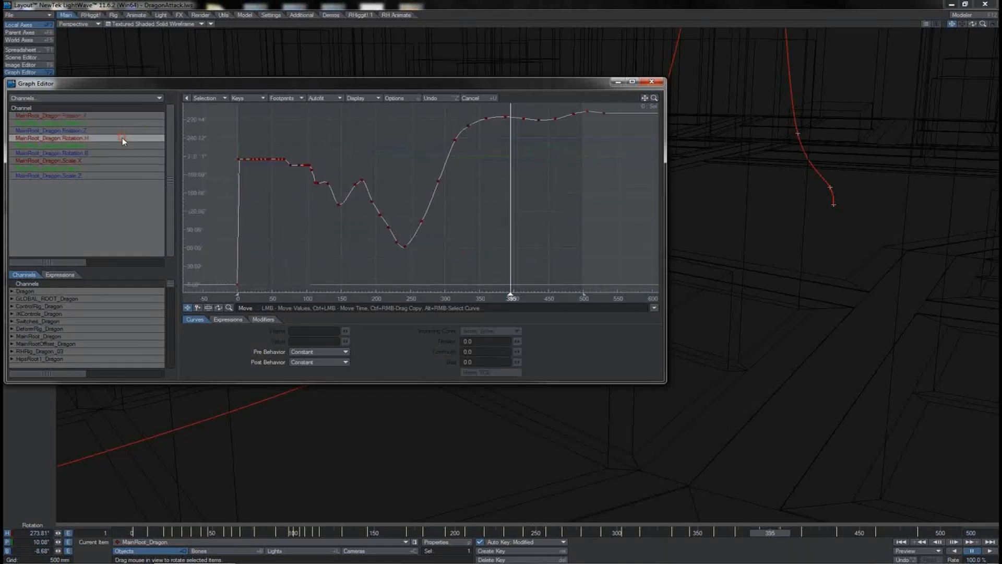
{"action": "left_click", "coordinate": [124, 153], "text": "shift"}
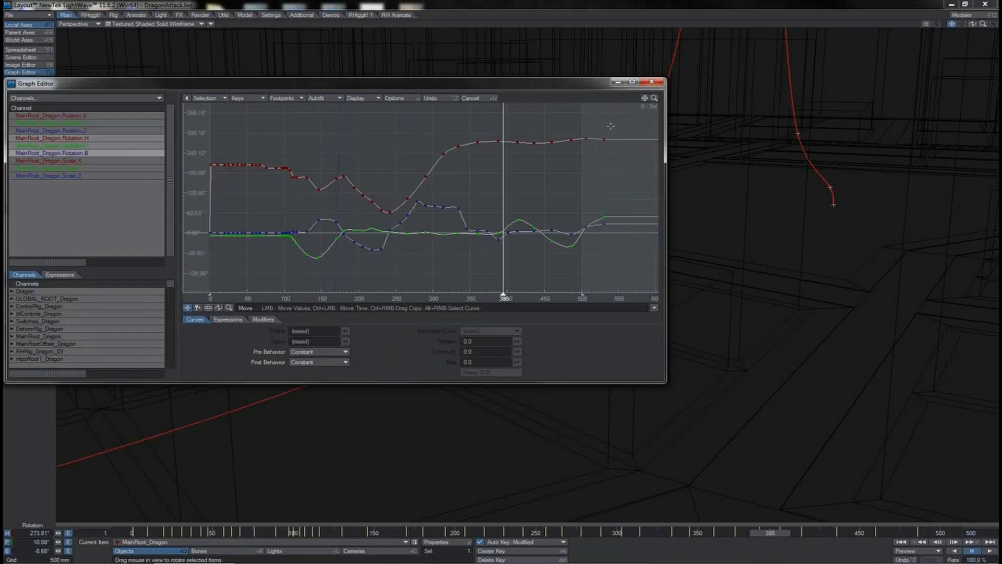
{"action": "left_click_drag", "start_coordinate": [611, 126], "coordinate": [275, 285]}
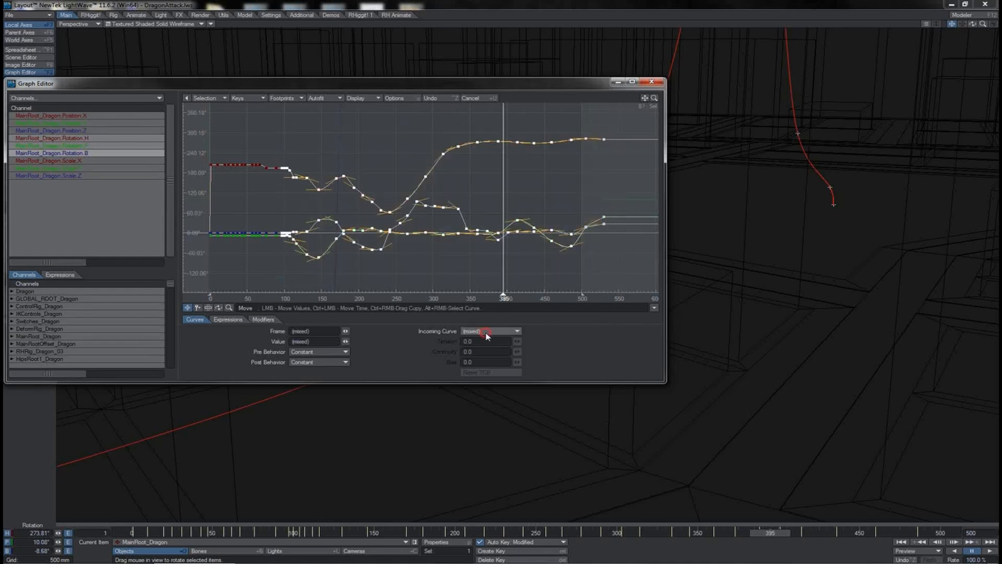
{"action": "left_click", "coordinate": [488, 332]}
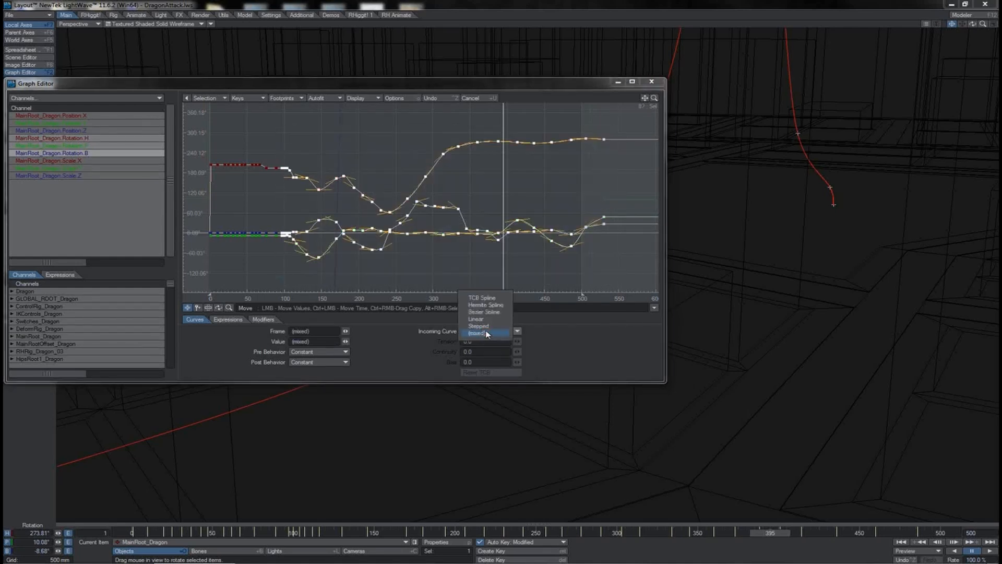
{"action": "left_click", "coordinate": [488, 300]}
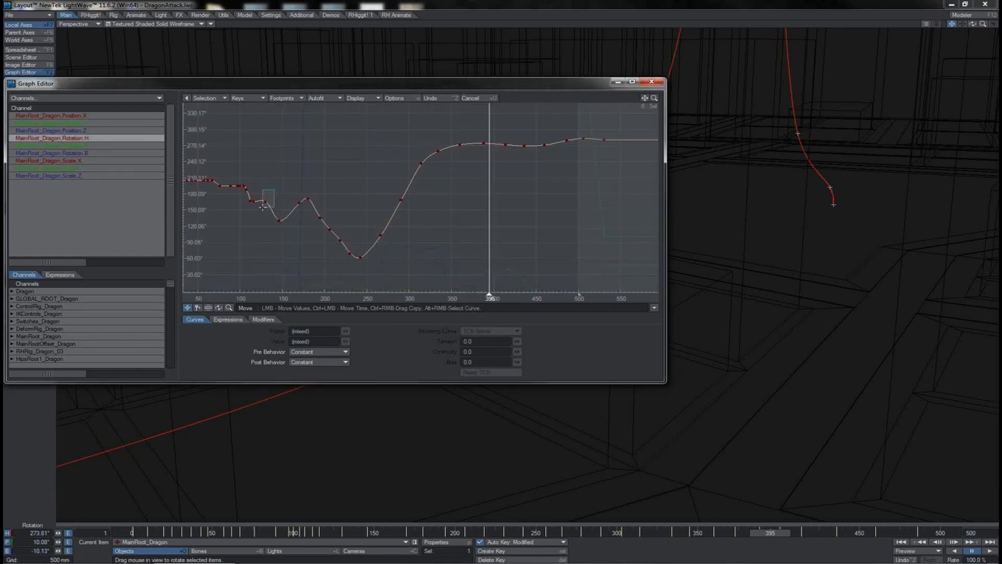
Set the tension of the frame 170 heading key to -0.64, adjust the heading curve's other keys, and switch to the pitch curve.
{"action": "left_click_drag", "start_coordinate": [262, 208], "coordinate": [262, 208]}
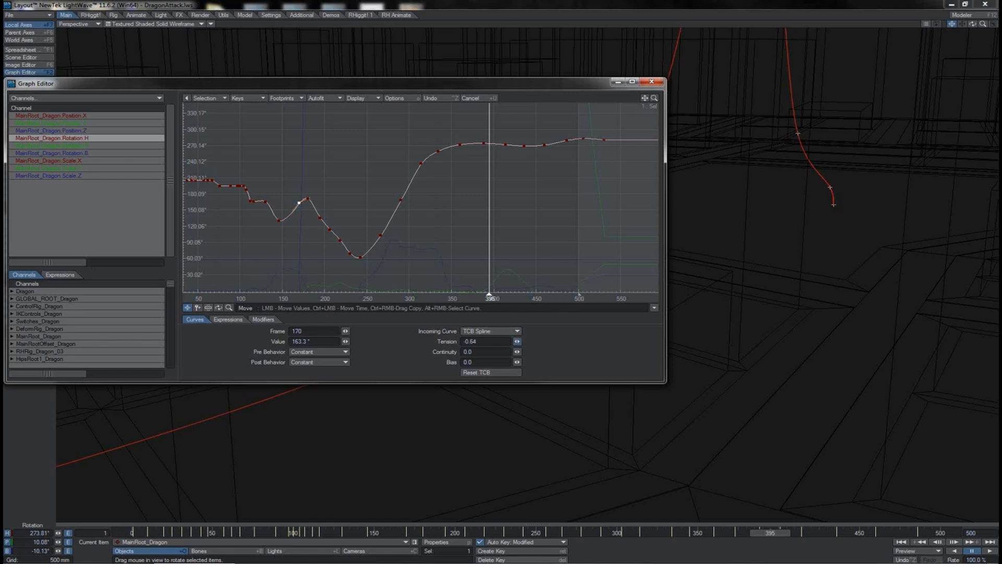
{"action": "left_click", "coordinate": [360, 257]}
{"action": "left_click", "coordinate": [517, 340]}
{"action": "key", "text": "Down"}
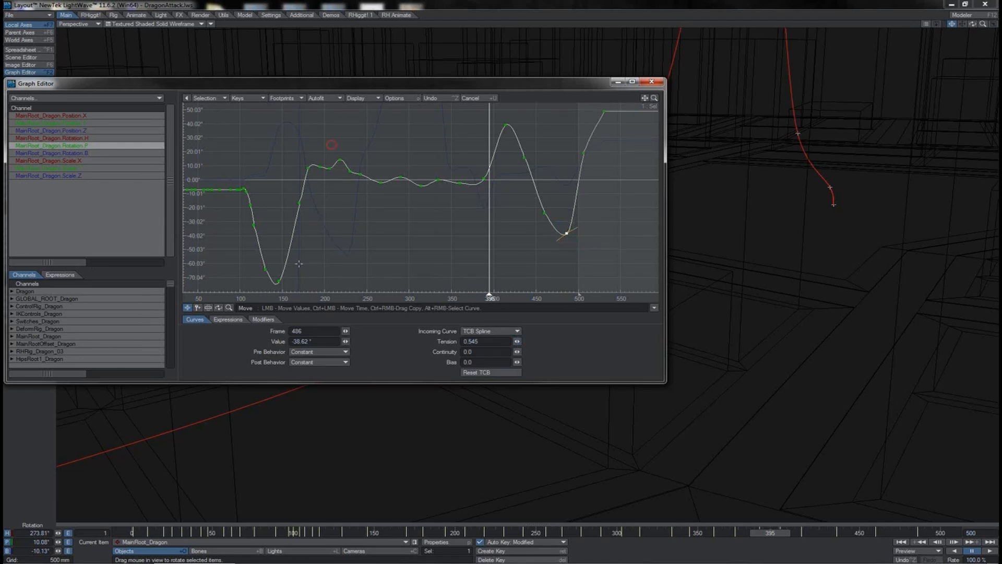
Adjust the pitch curve's low key and set the tension of the frame 345 bank key to 0.505.
{"action": "left_click_drag", "start_coordinate": [273, 287], "coordinate": [273, 289]}
{"action": "left_click", "coordinate": [308, 167]}
{"action": "left_click", "coordinate": [129, 153]}
{"action": "left_click", "coordinate": [447, 208]}
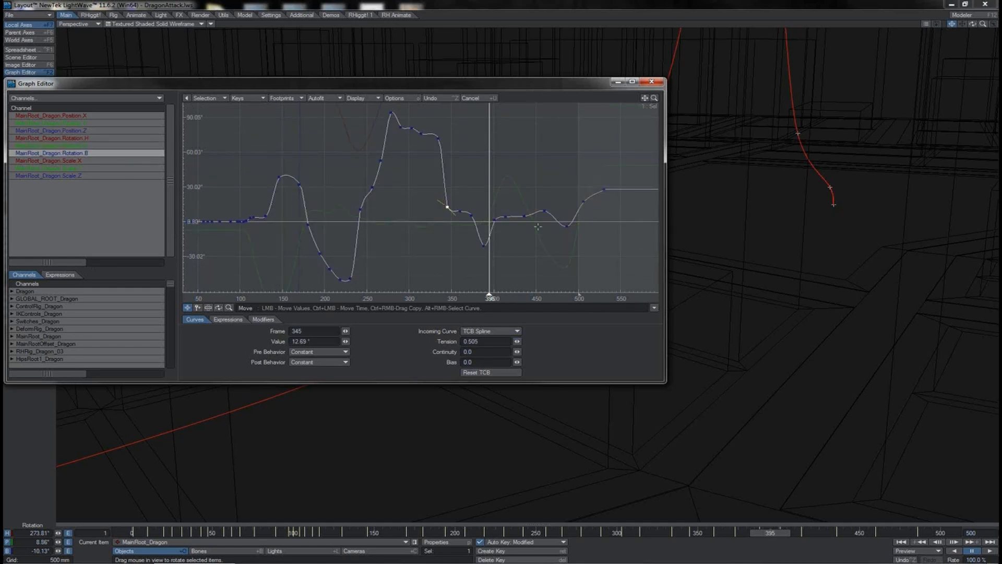
{"action": "left_click", "coordinate": [652, 83]}
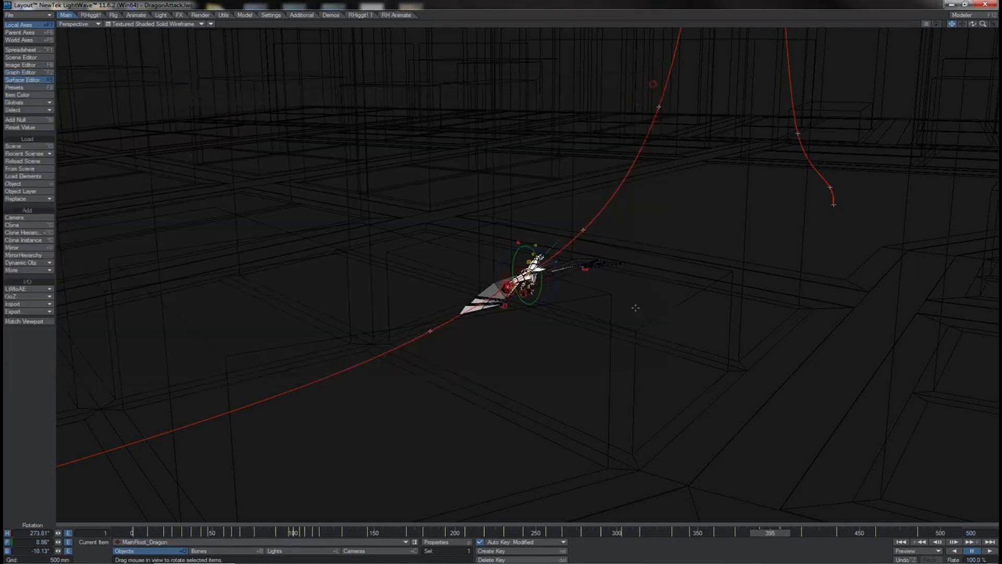
Scrub between frames 145 and 199 to examine the dragon's body orientation through the dive and turn.
{"action": "left_click", "coordinate": [288, 533]}
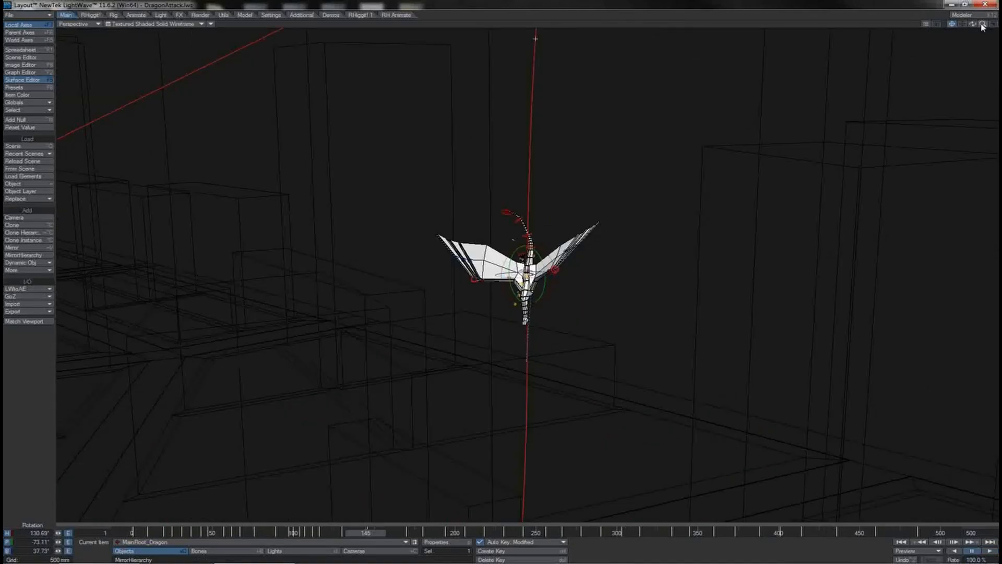
{"action": "left_click_drag", "start_coordinate": [983, 24], "coordinate": [998, 24]}
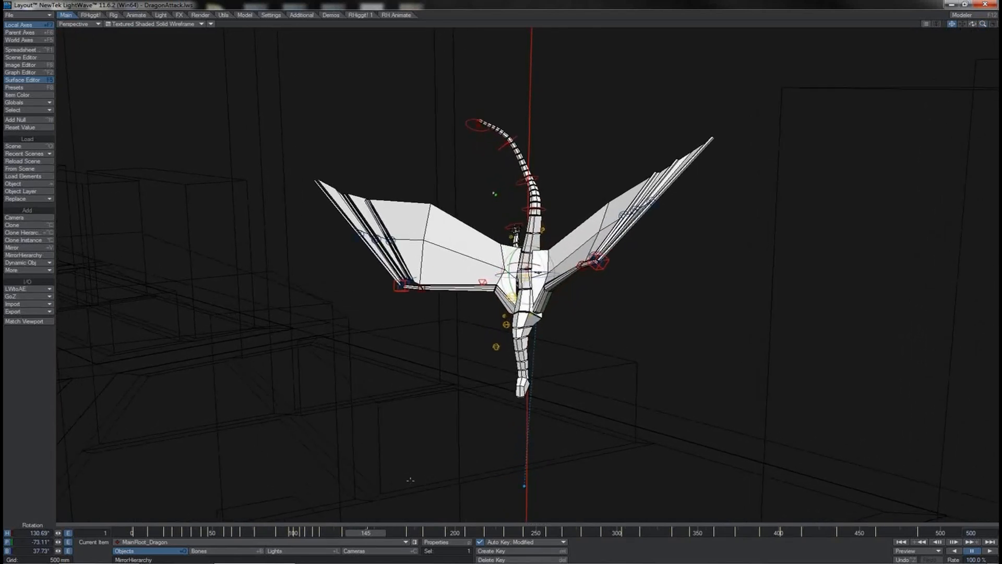
{"action": "mouse_move", "coordinate": [362, 533]}
{"action": "left_mouse_down"}
{"action": "mouse_move", "coordinate": [400, 532]}
{"action": "mouse_move", "coordinate": [340, 533]}
{"action": "mouse_move", "coordinate": [479, 533]}
{"action": "mouse_move", "coordinate": [345, 533]}
{"action": "mouse_move", "coordinate": [366, 533]}
{"action": "left_mouse_up"}
{"action": "left_click_drag", "start_coordinate": [374, 532], "coordinate": [453, 532]}
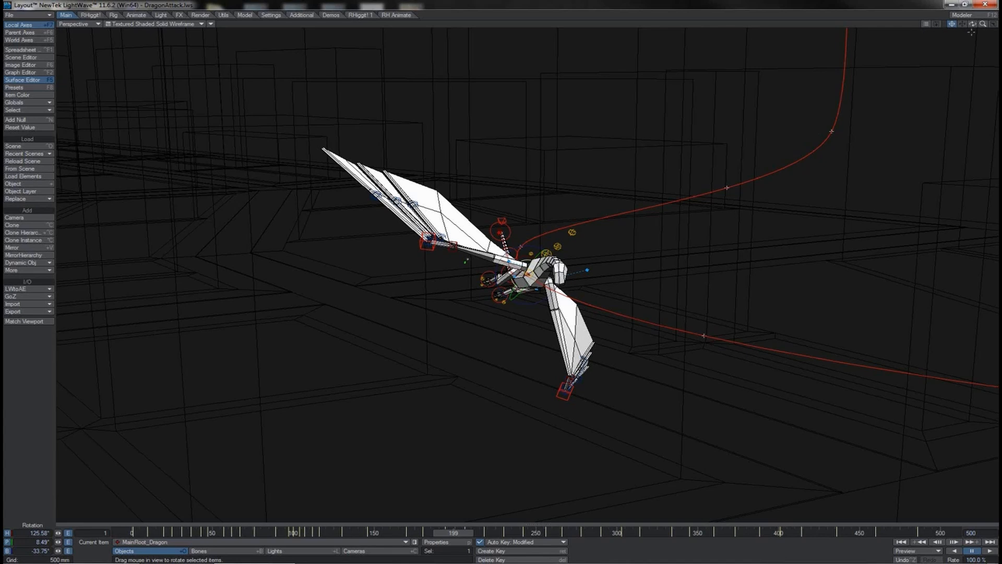
{"action": "left_click_drag", "start_coordinate": [973, 24], "coordinate": [973, 28]}
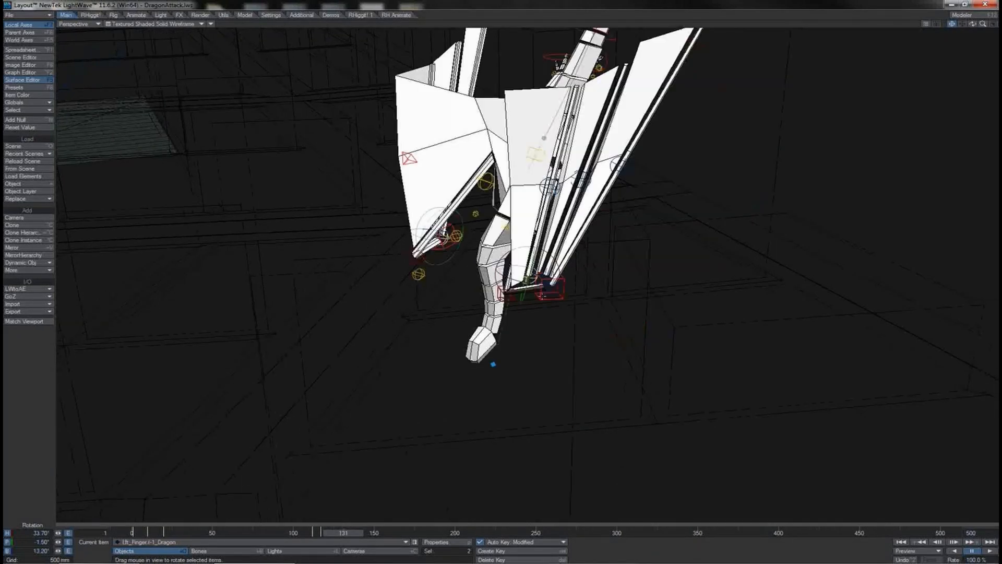
Select the six finger controls of both wings and create a motion key for them at frame 131.
{"action": "left_click", "coordinate": [548, 283], "text": "shift"}
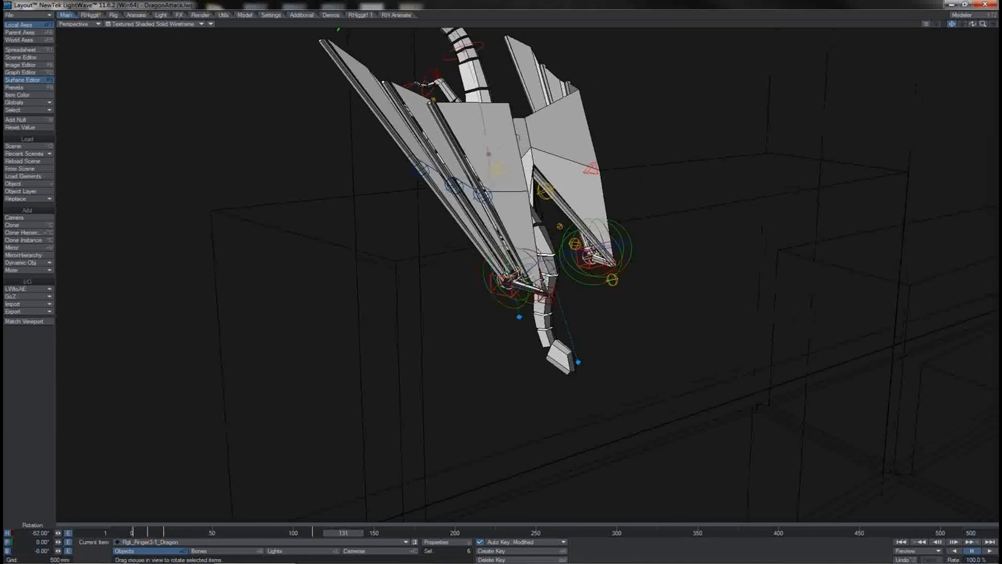
{"action": "key", "text": "Return"}
{"action": "key", "text": "Return"}
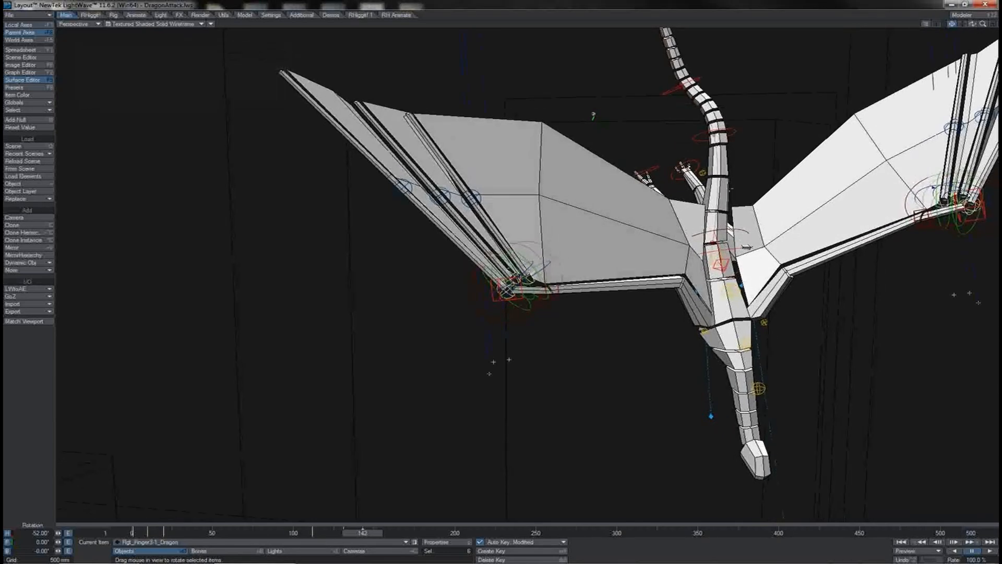
Rotate the right wing's finger controls at frame 143 to fan the wing open.
{"action": "left_click", "coordinate": [507, 288]}
{"action": "left_click_drag", "start_coordinate": [529, 263], "coordinate": [533, 240]}
{"action": "left_click", "coordinate": [532, 273]}
Fan the left wing open at frame 143, rotating Lft_Finger1-1 to a heading of -9.70° and Lft_Finger2-1 to about -4.90°.
{"action": "left_click", "coordinate": [972, 202]}
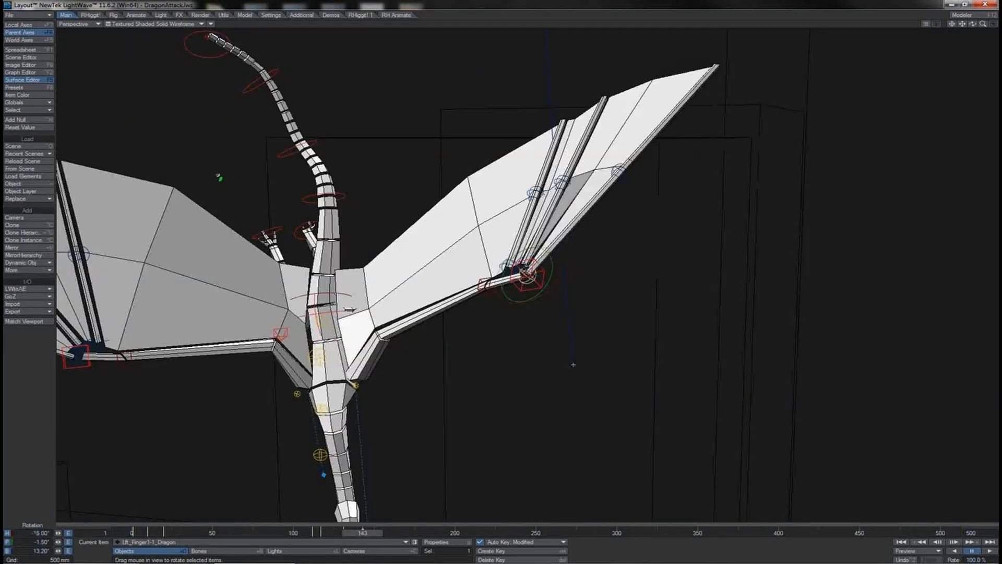
{"action": "left_click_drag", "start_coordinate": [972, 203], "coordinate": [981, 204]}
{"action": "left_click_drag", "start_coordinate": [573, 365], "coordinate": [550, 357]}
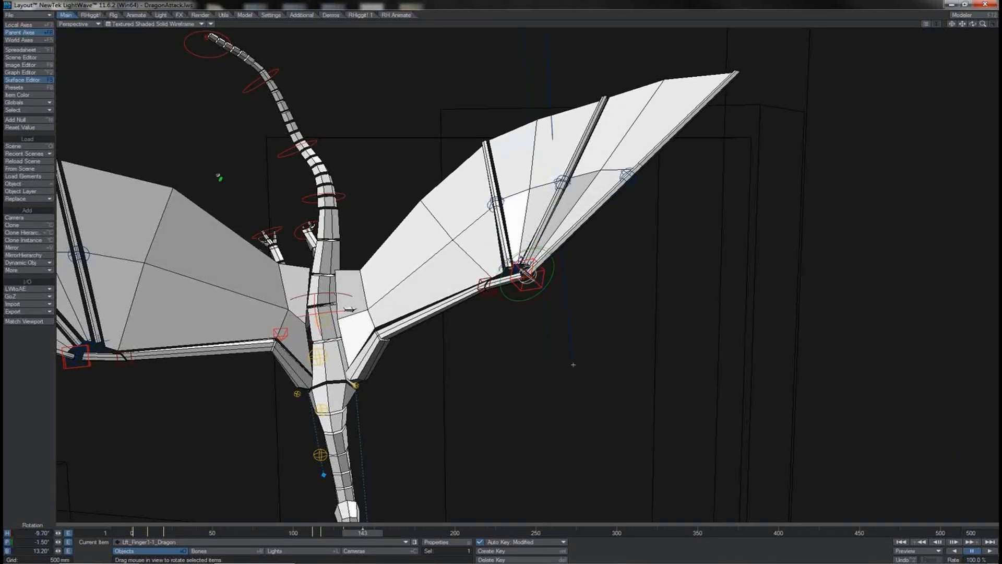
{"action": "key", "text": "Down"}
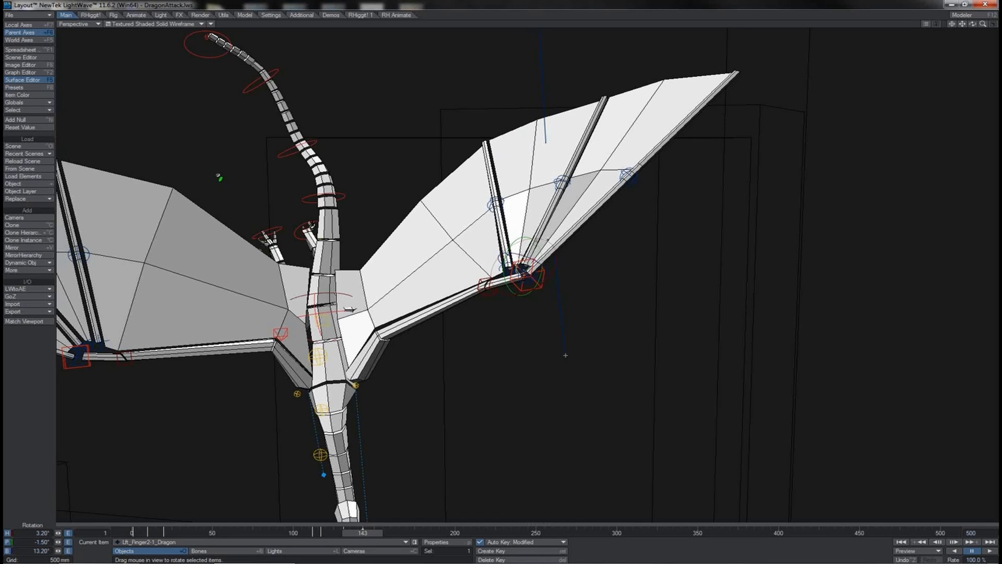
{"action": "left_click_drag", "start_coordinate": [565, 355], "coordinate": [566, 355]}
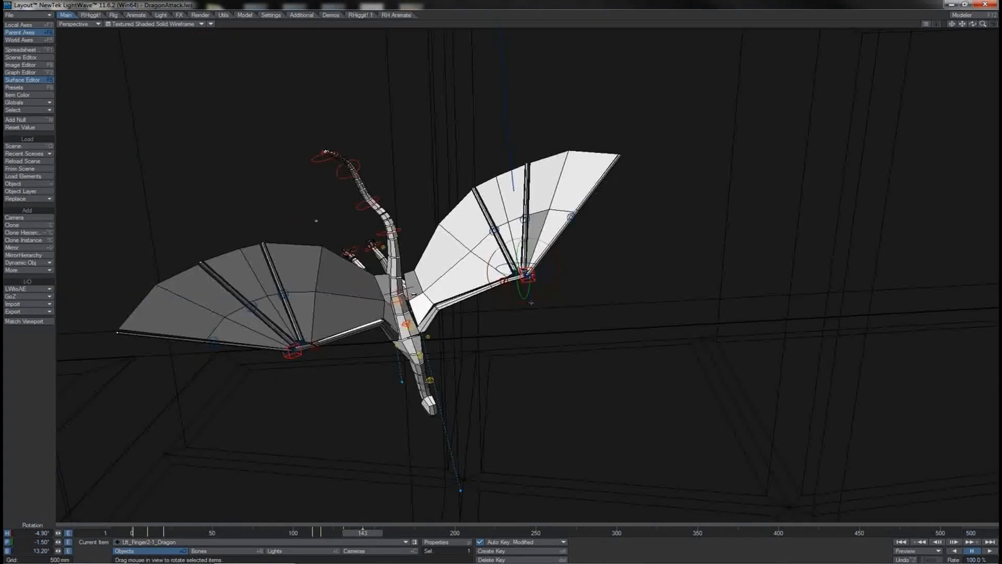
{"action": "left_click_drag", "start_coordinate": [531, 303], "coordinate": [535, 308]}
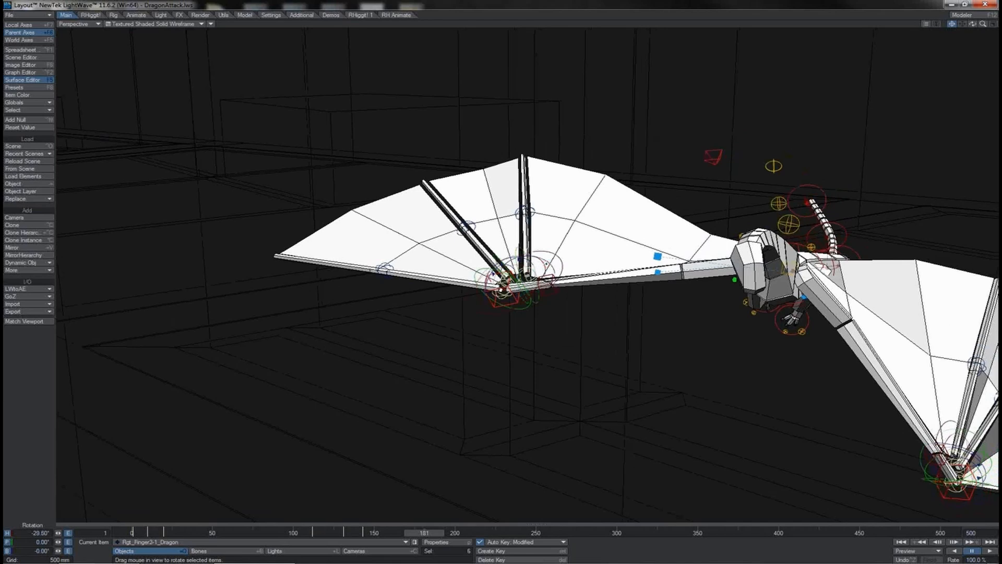
Key both wings' finger controls and rotate the left wing's fingers at frame 176, with Lft_Finger1-1 at a heading of -12.80°.
{"action": "key", "text": "Return"}
{"action": "key", "text": "Return"}
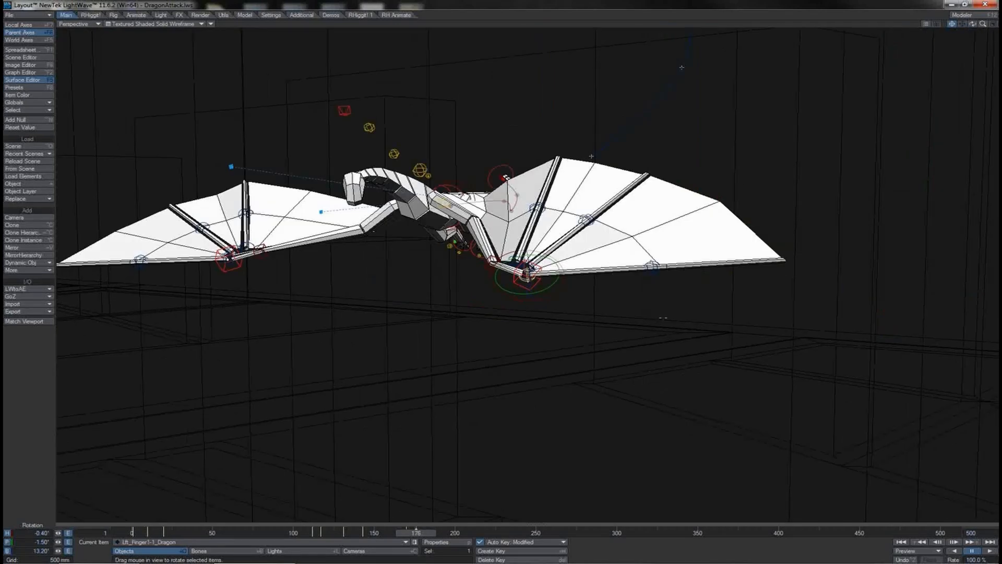
{"action": "mouse_move", "coordinate": [554, 289]}
{"action": "left_mouse_down"}
{"action": "mouse_move", "coordinate": [541, 291]}
{"action": "mouse_move", "coordinate": [545, 281]}
{"action": "left_mouse_up"}
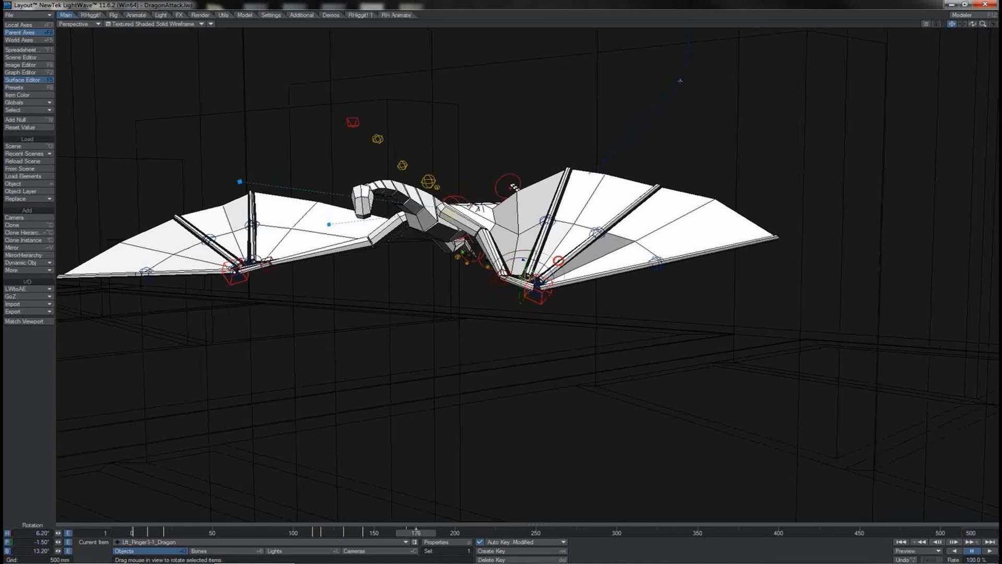
{"action": "left_click_drag", "start_coordinate": [558, 261], "coordinate": [552, 260]}
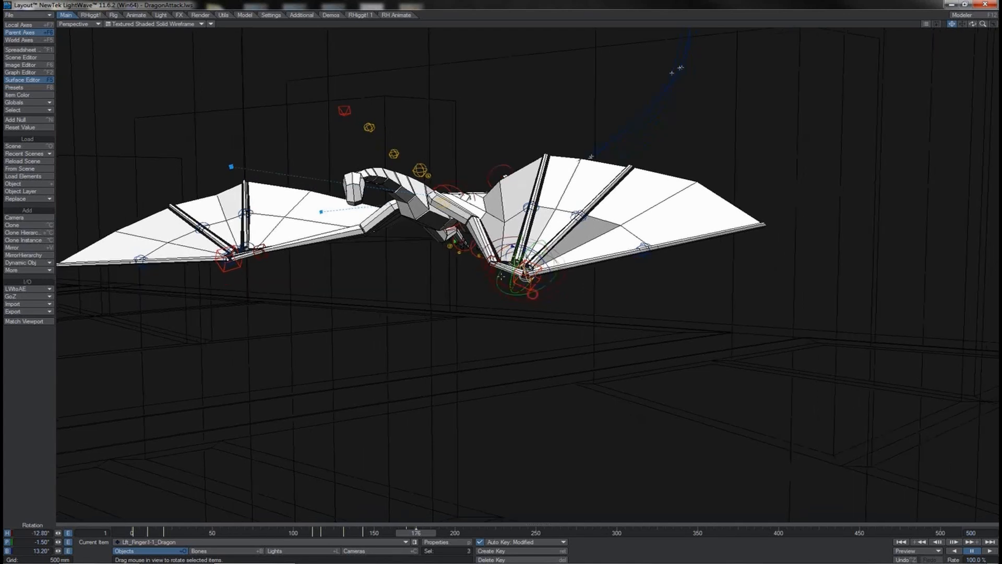
{"action": "left_click_drag", "start_coordinate": [627, 314], "coordinate": [627, 308]}
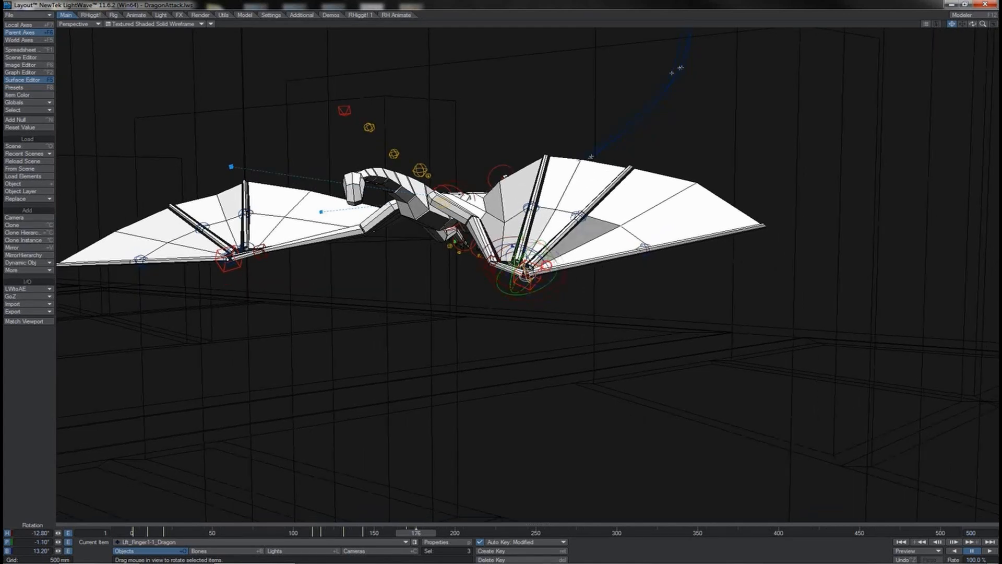
{"action": "right_click_drag", "start_coordinate": [626, 309], "coordinate": [642, 308]}
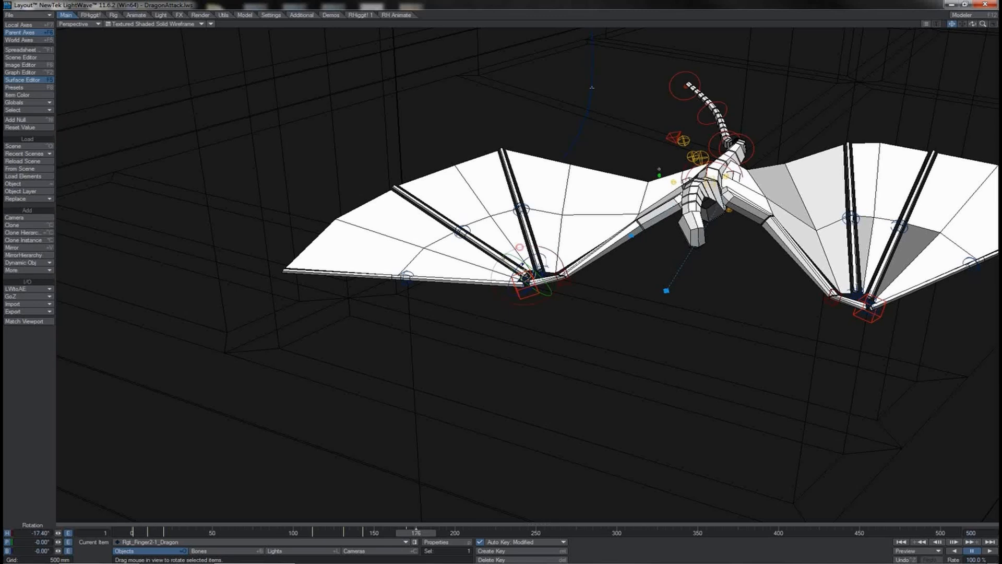
Rotate the right wing's finger controls at frame 176, bringing Rgt_Finger2-1 to a heading of about -14.40°.
{"action": "left_click_drag", "start_coordinate": [520, 246], "coordinate": [520, 247]}
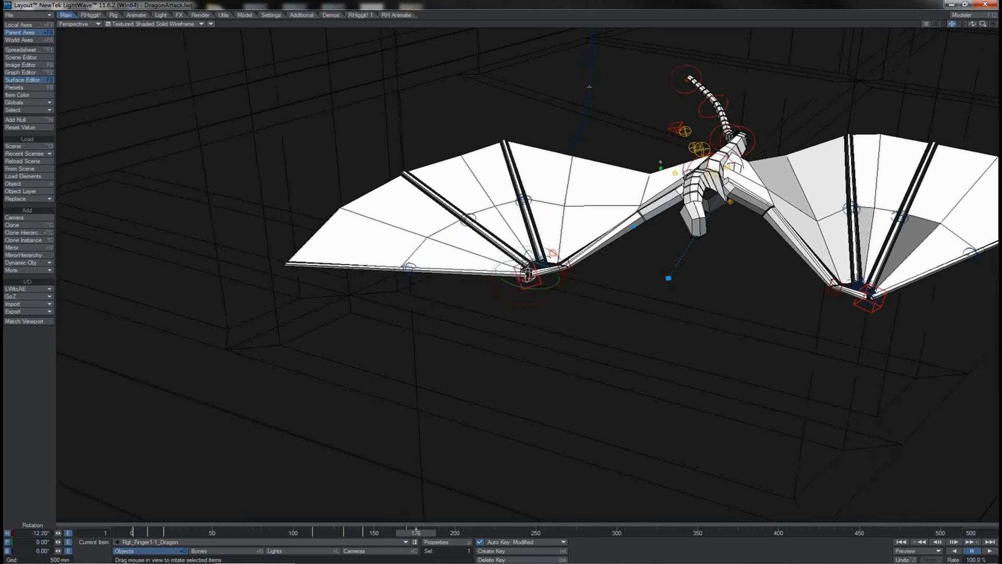
{"action": "left_click_drag", "start_coordinate": [517, 272], "coordinate": [510, 273]}
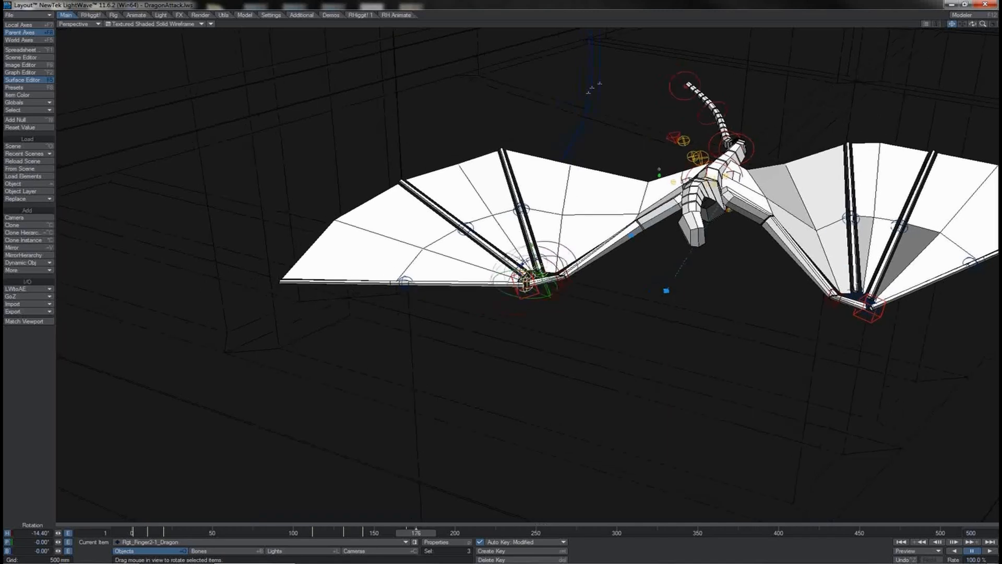
{"action": "left_click_drag", "start_coordinate": [532, 246], "coordinate": [532, 268]}
Step back frame by frame from frame 234 to 228 to examine the left wing's finger spread.
{"action": "left_click_drag", "start_coordinate": [974, 24], "coordinate": [975, 25]}
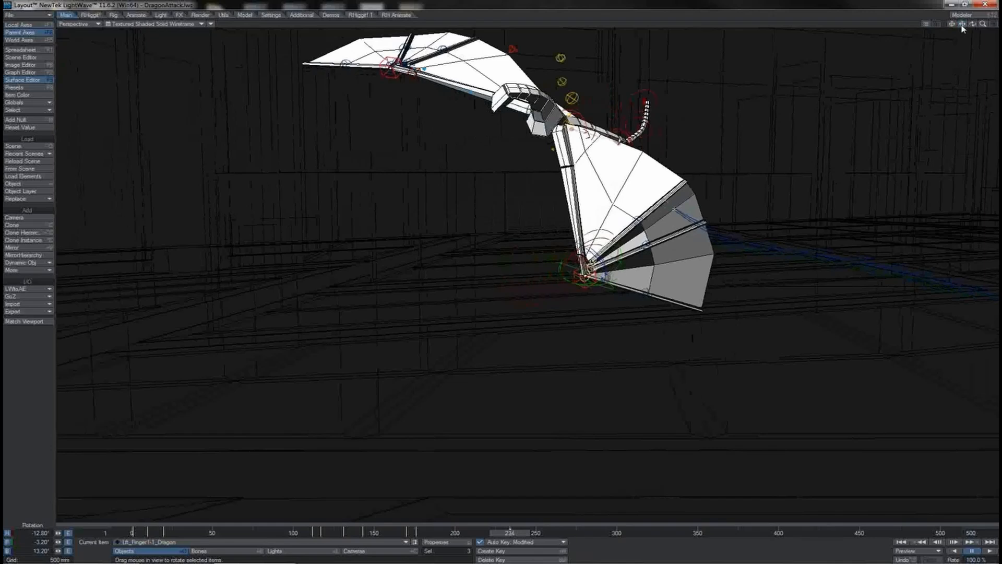
{"action": "key", "text": "Left"}
{"action": "key", "text": "Left"}
{"action": "key", "text": "Left"}
{"action": "key", "text": "Left"}
{"action": "key", "text": "Left"}
{"action": "key", "text": "Left"}
{"action": "key", "text": "Left"}
{"action": "key", "text": "Left"}
{"action": "key", "text": "Left"}
{"action": "key", "text": "Left"}
{"action": "key", "text": "Left"}
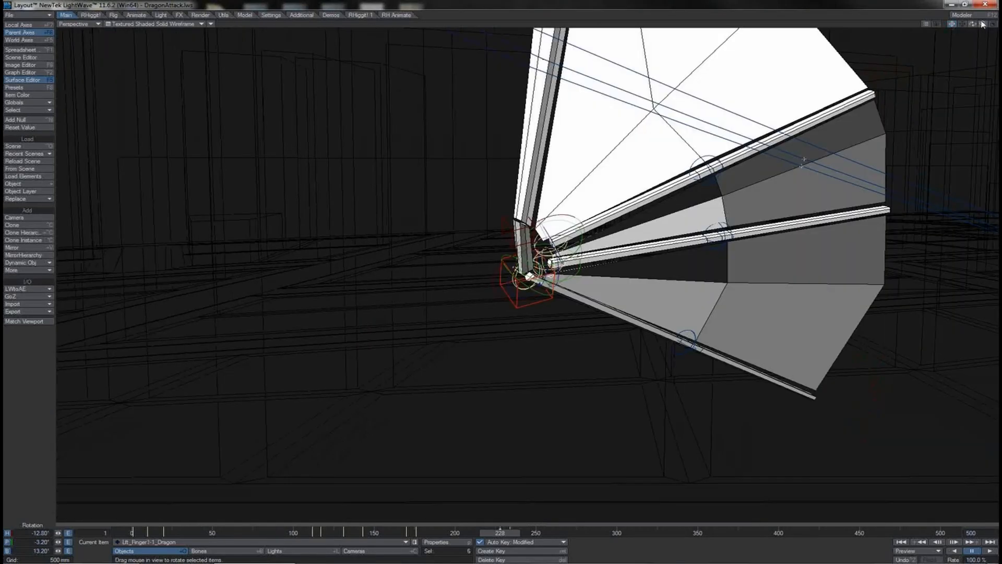
Create a motion key at frame 246 for the six selected finger controls.
{"action": "left_click_drag", "start_coordinate": [983, 23], "coordinate": [985, 26]}
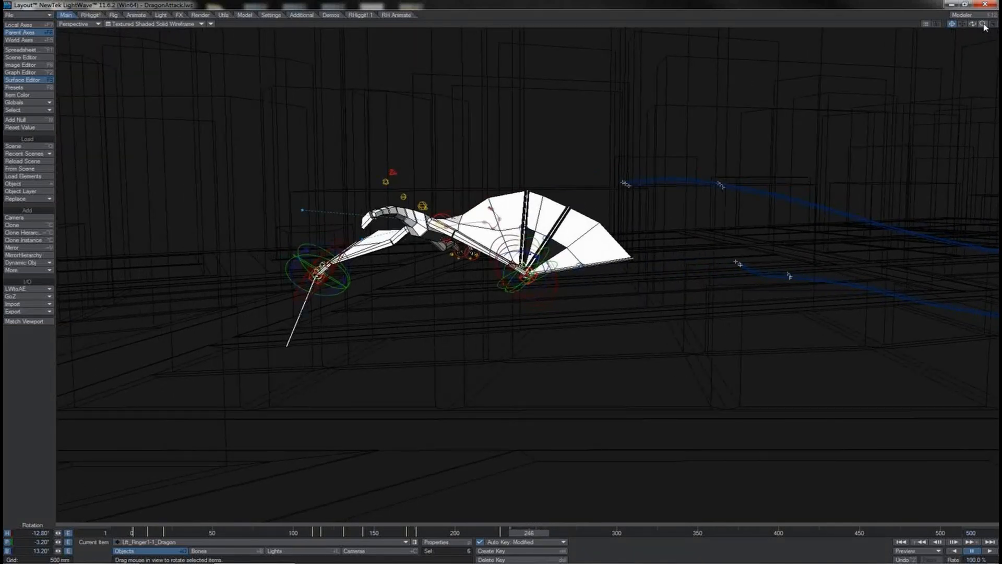
{"action": "key", "text": "Return"}
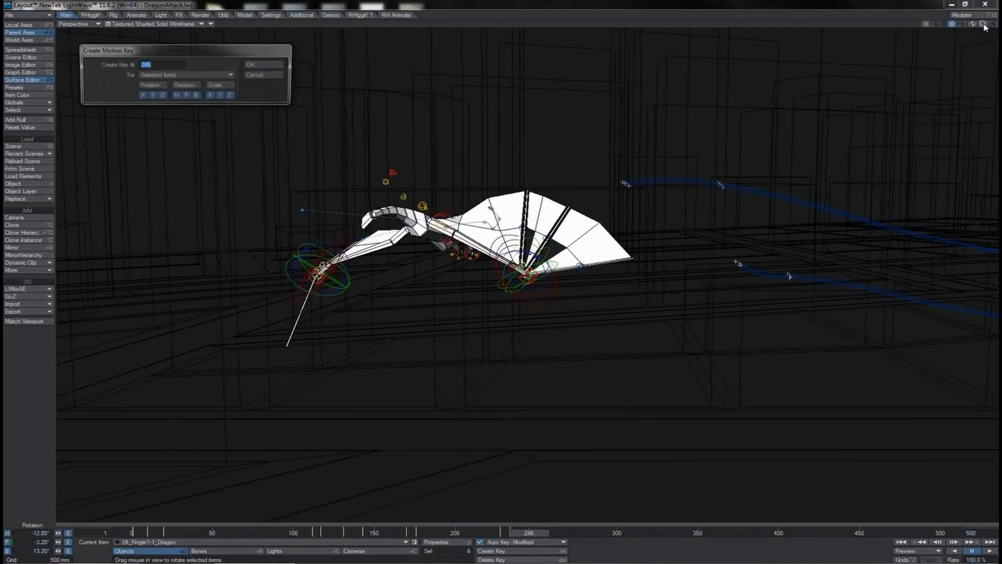
{"action": "key", "text": "Return"}
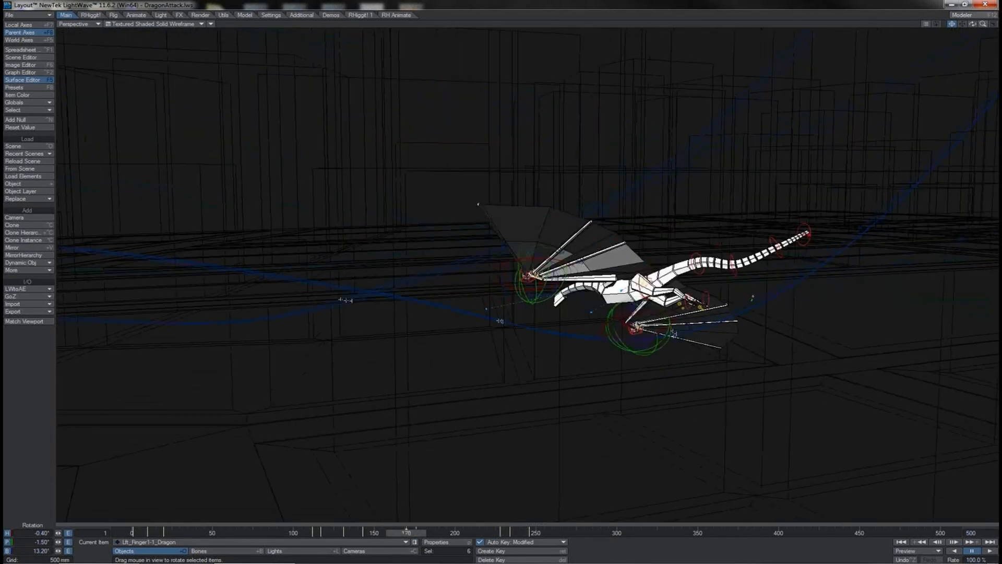
Copy the six finger controls' frame 170 pose to a motion key at frame 246.
{"action": "mouse_move", "coordinate": [974, 25]}
{"action": "left_mouse_down"}
{"action": "mouse_move", "coordinate": [999, 54]}
{"action": "mouse_move", "coordinate": [975, 29]}
{"action": "left_mouse_up"}
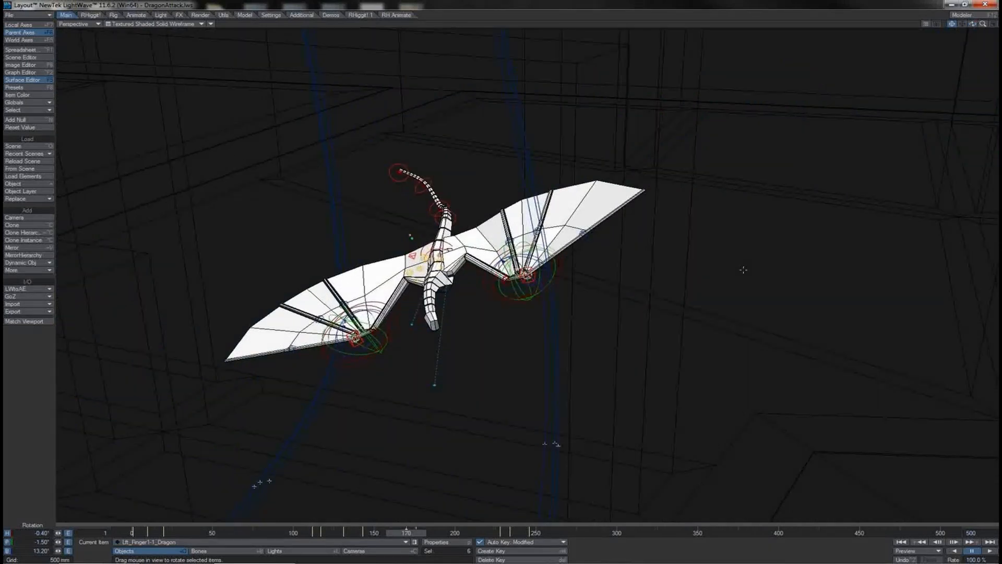
{"action": "key", "text": "Return"}
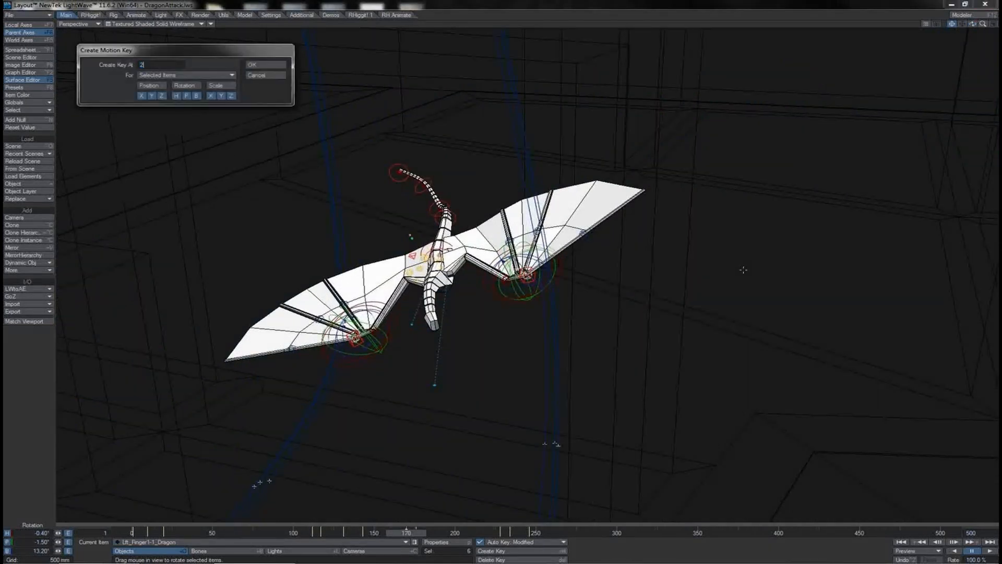
{"action": "type", "text": "246"}
{"action": "key", "text": "Return"}
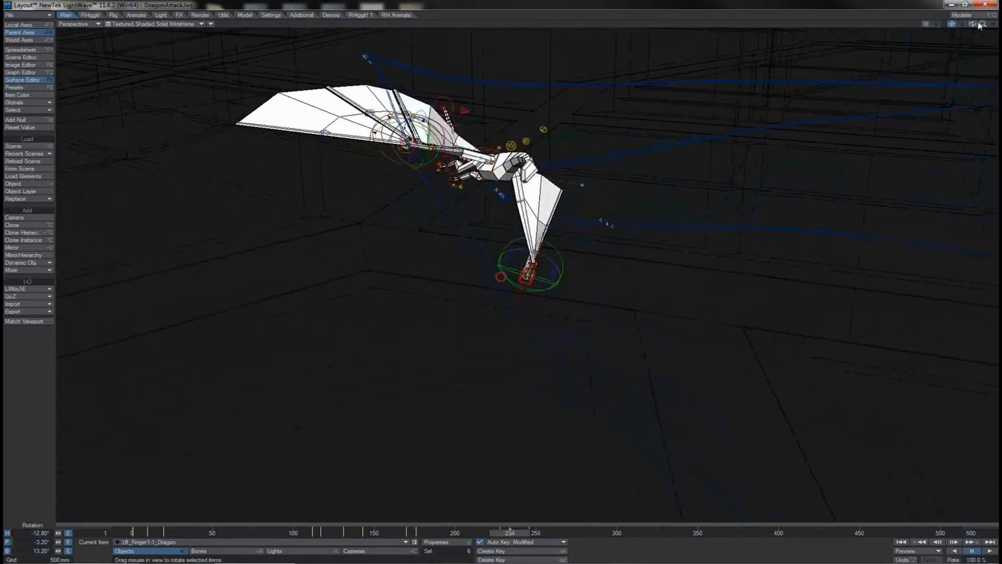
Rotate the finger controls of both wings at frame 234, bringing Lft_Finger1-1 to a pitch of 19.30°.
{"action": "left_click_drag", "start_coordinate": [983, 24], "coordinate": [984, 26]}
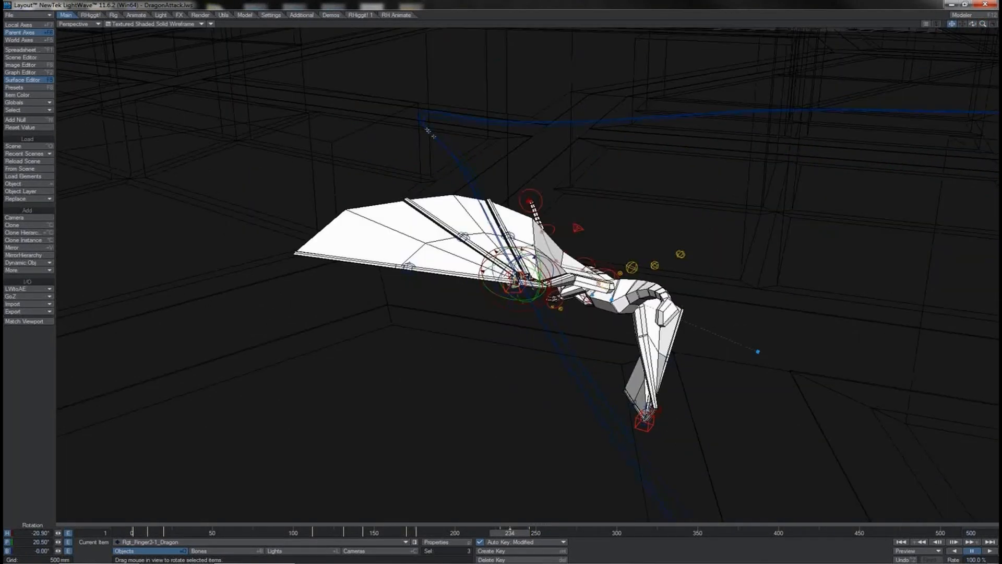
{"action": "left_click_drag", "start_coordinate": [541, 284], "coordinate": [541, 263]}
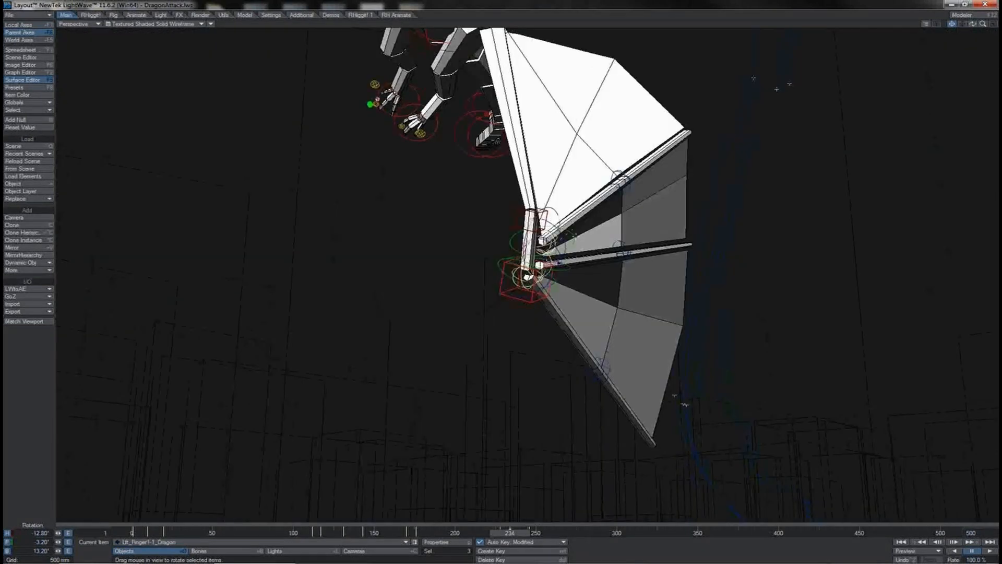
{"action": "left_click_drag", "start_coordinate": [576, 237], "coordinate": [560, 286]}
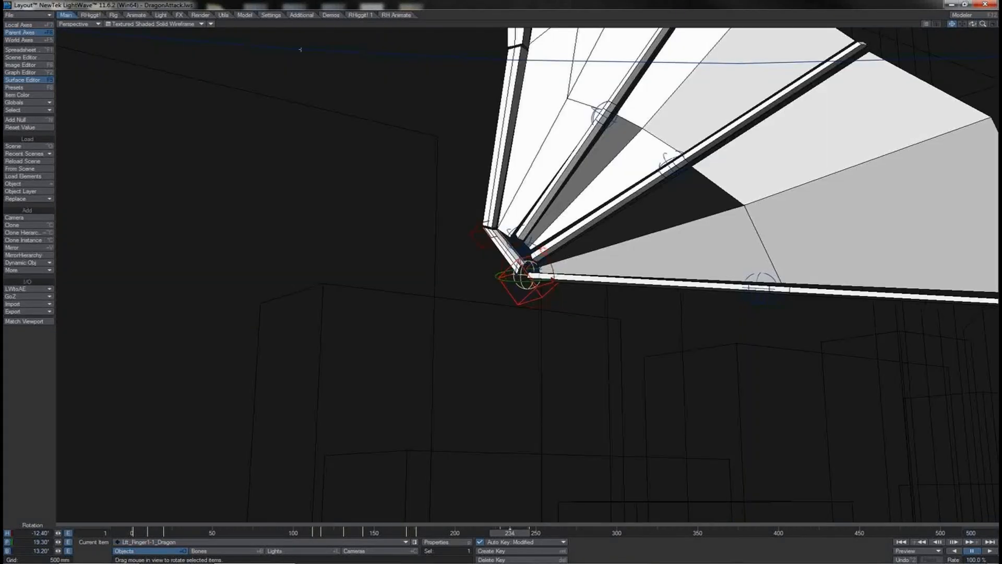
{"action": "left_click_drag", "start_coordinate": [298, 43], "coordinate": [351, 82]}
{"action": "left_click", "coordinate": [551, 308]}
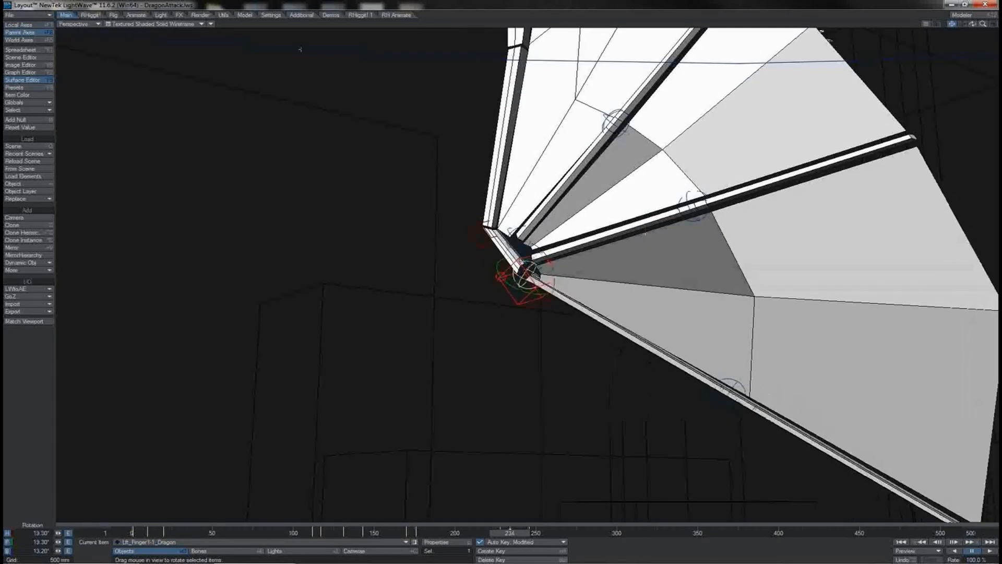
Create another motion key for the six finger controls using their frame 234 pose.
{"action": "left_click_drag", "start_coordinate": [972, 24], "coordinate": [841, 56]}
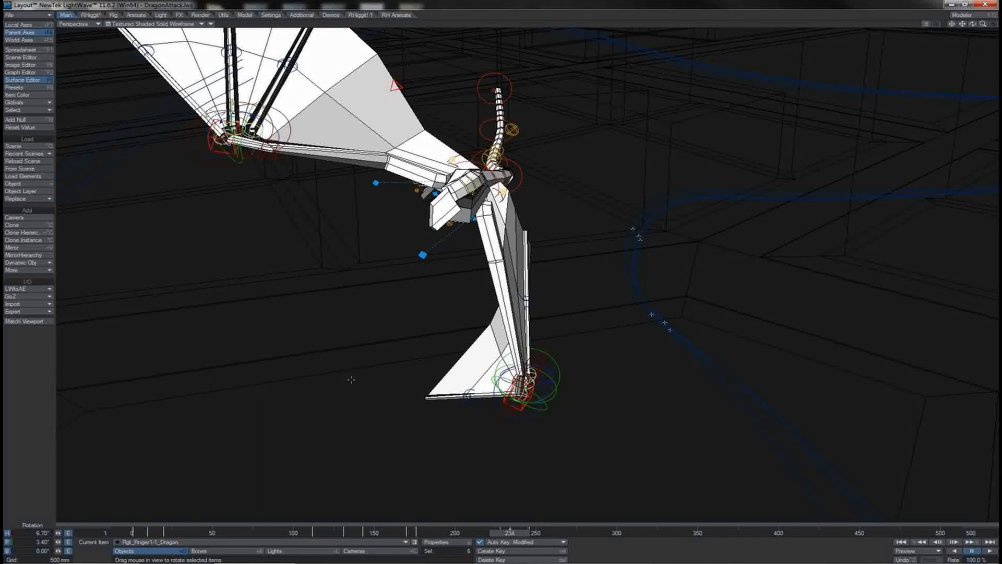
{"action": "key", "text": "Return"}
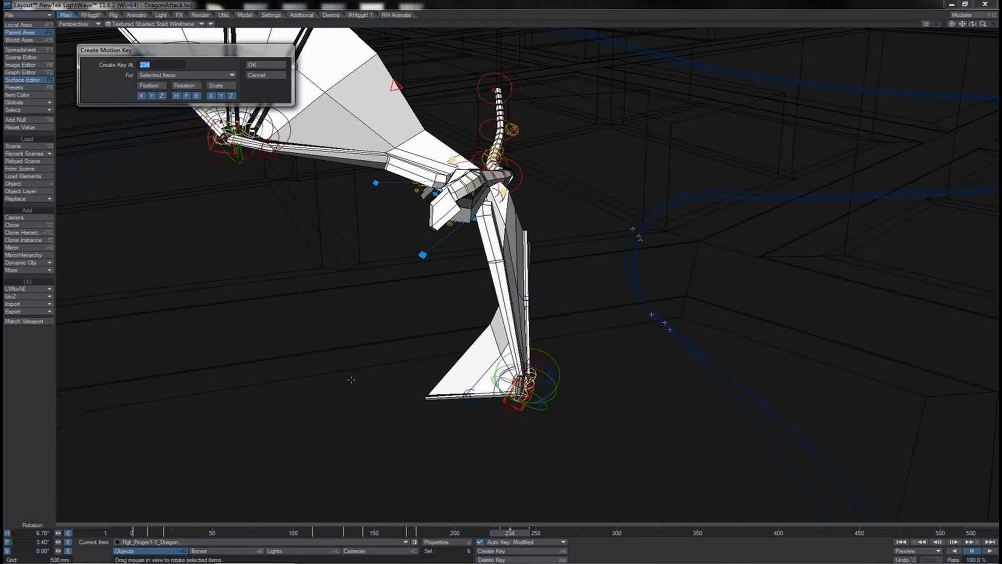
{"action": "type", "text": "2"}
{"action": "key", "text": "Return"}
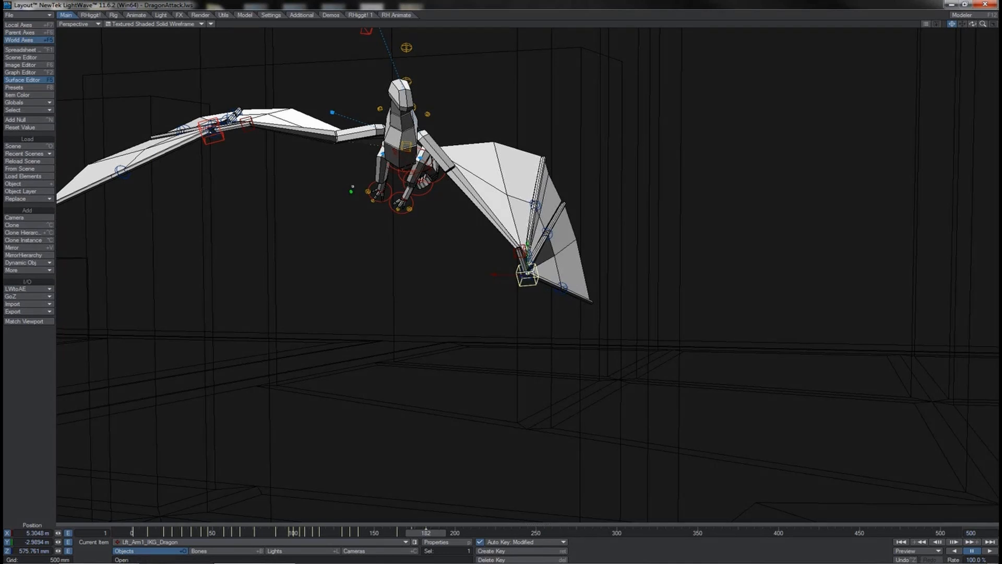
Move the left arm IK goal at frame 182 and rotate it to heading 18.88°, pitch 22.58° and bank -64.44°.
{"action": "left_click_drag", "start_coordinate": [527, 247], "coordinate": [527, 206]}
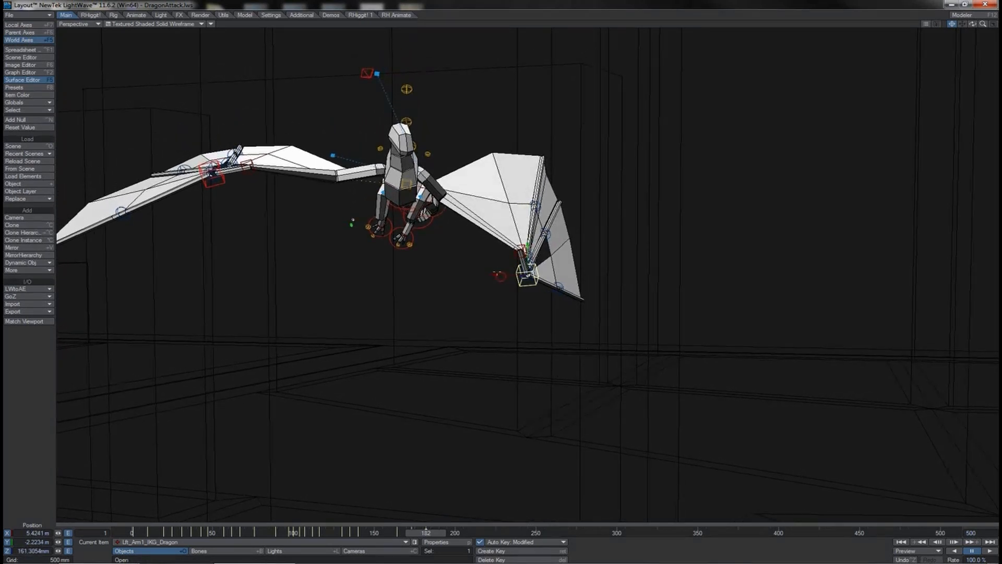
{"action": "left_click_drag", "start_coordinate": [496, 274], "coordinate": [527, 232]}
{"action": "key", "text": "y"}
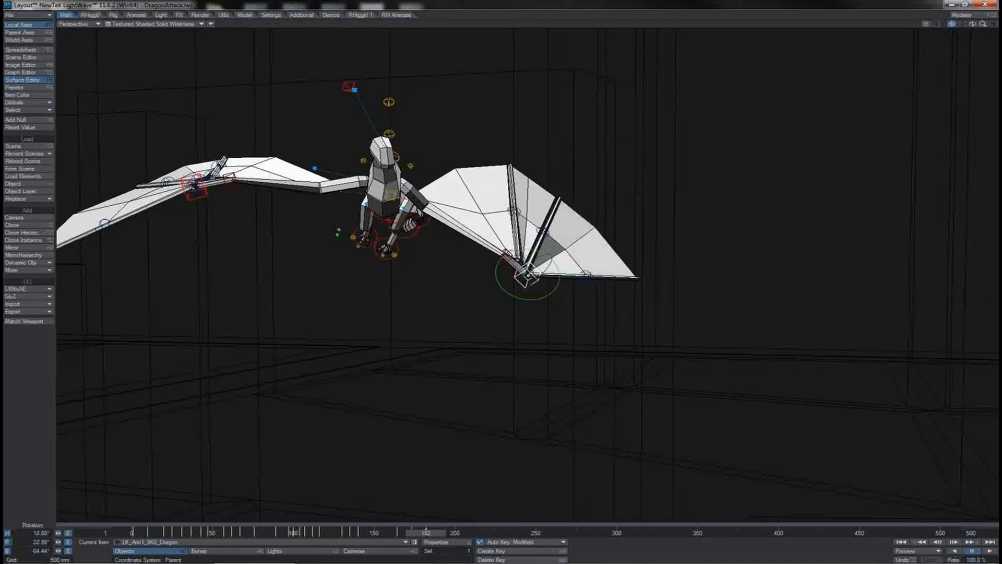
Select the right wing's three finger controls at frame 262 and rotate them together.
{"action": "left_click_drag", "start_coordinate": [972, 24], "coordinate": [989, 78]}
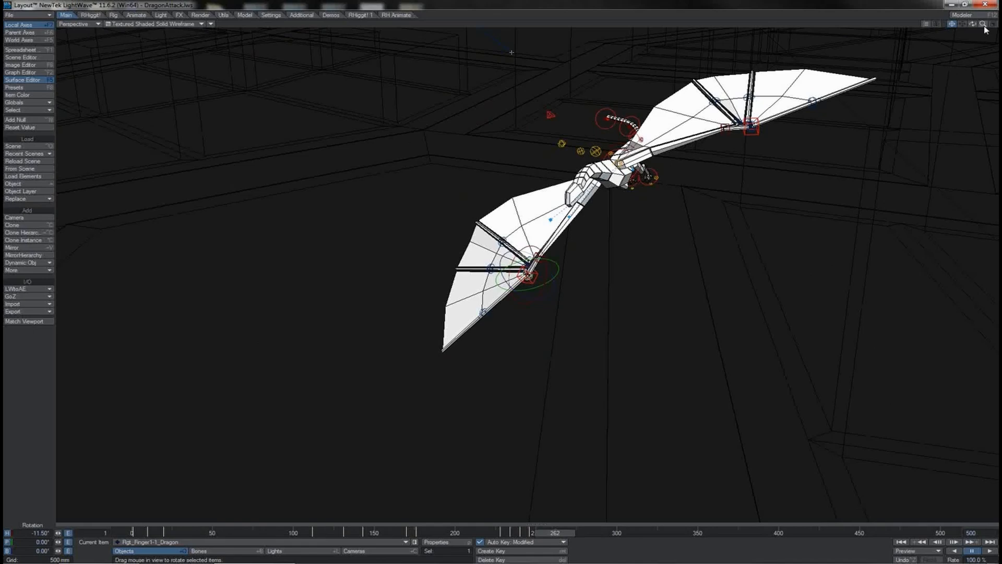
{"action": "left_click_drag", "start_coordinate": [984, 26], "coordinate": [1001, 26]}
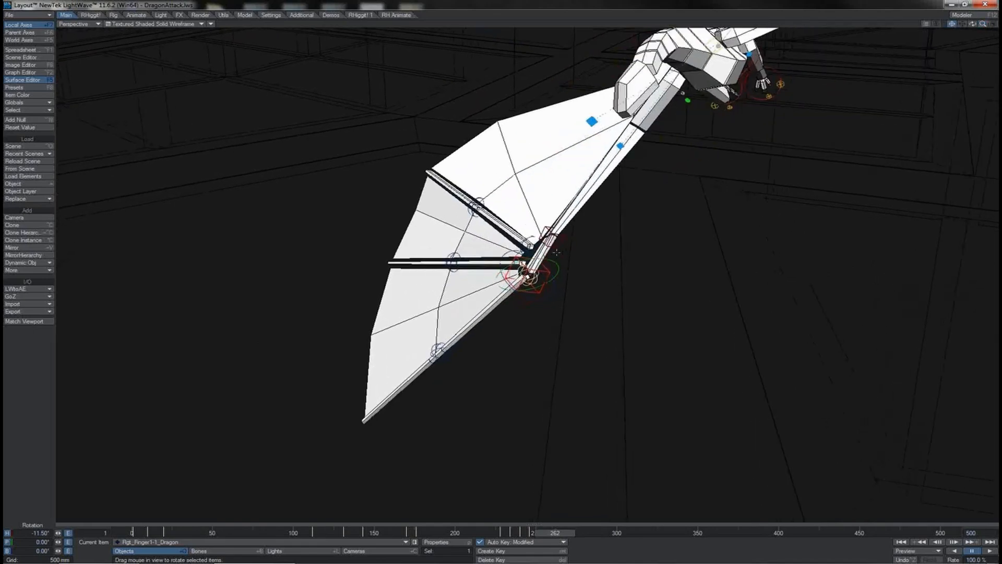
{"action": "left_click", "coordinate": [524, 260], "text": "shift"}
{"action": "left_click", "coordinate": [531, 256], "text": "shift"}
{"action": "left_click_drag", "start_coordinate": [502, 313], "coordinate": [530, 316]}
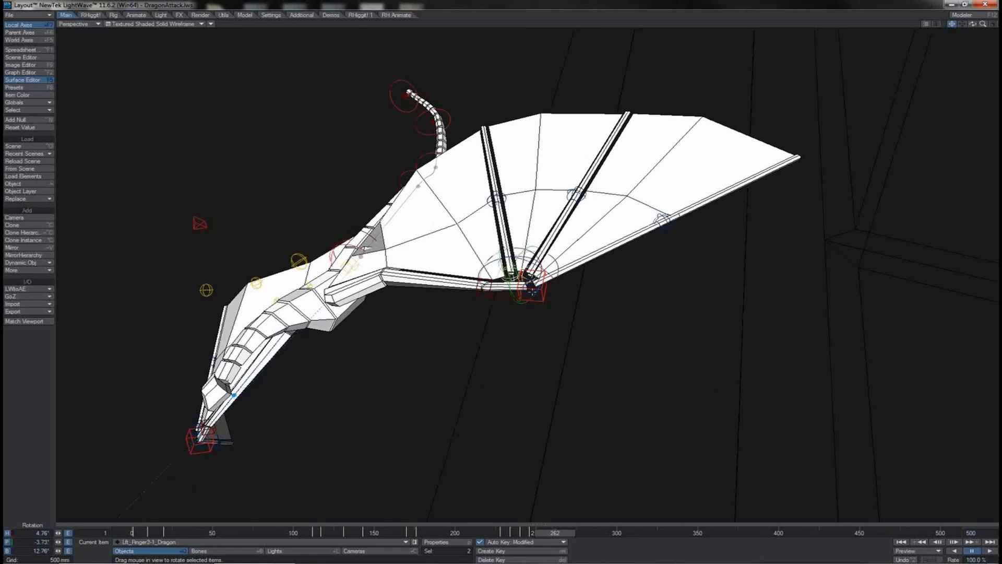
Rotate the left wing's three finger controls at frame 262, bringing Lft_Finger1-1 to a pitch of -16.38°.
{"action": "left_click", "coordinate": [532, 291], "text": "shift"}
{"action": "left_click_drag", "start_coordinate": [525, 243], "coordinate": [504, 245]}
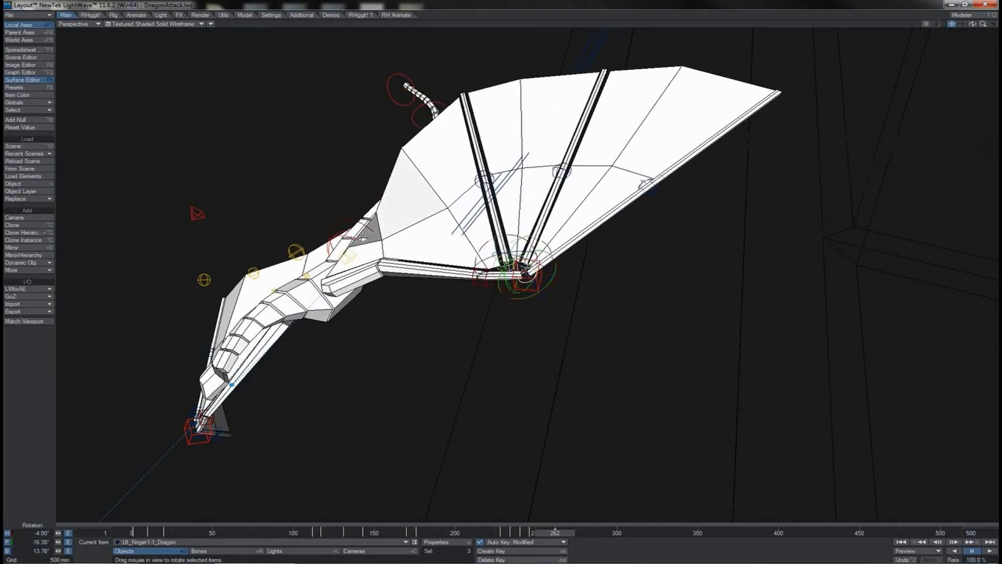
{"action": "left_click", "coordinate": [551, 265]}
{"action": "left_click_drag", "start_coordinate": [551, 285], "coordinate": [531, 259]}
{"action": "left_click", "coordinate": [552, 260]}
{"action": "left_click", "coordinate": [510, 276]}
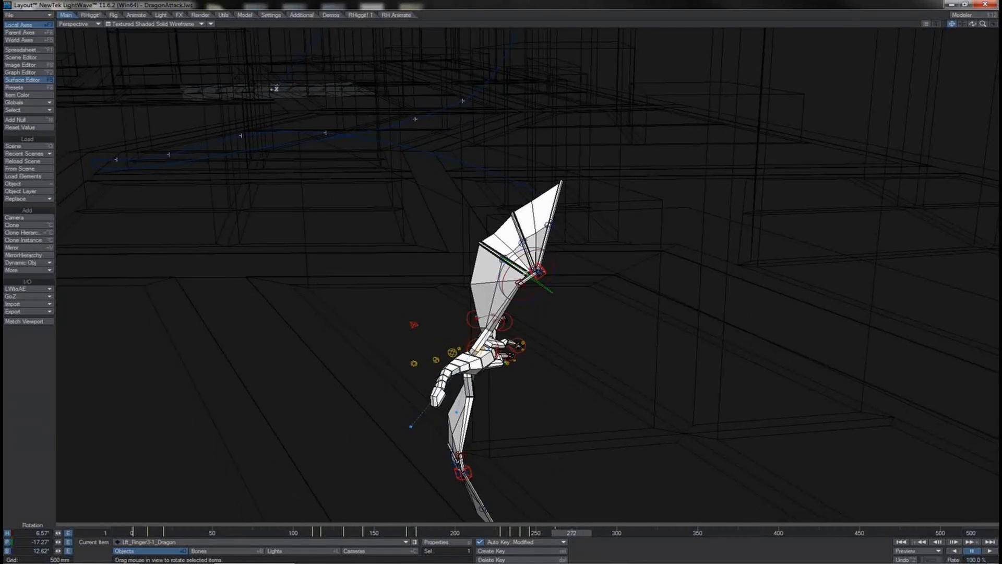
Select the six finger controls of both wings at frame 272 and reset their rotation to 0°.
{"action": "left_click", "coordinate": [541, 272], "text": "shift"}
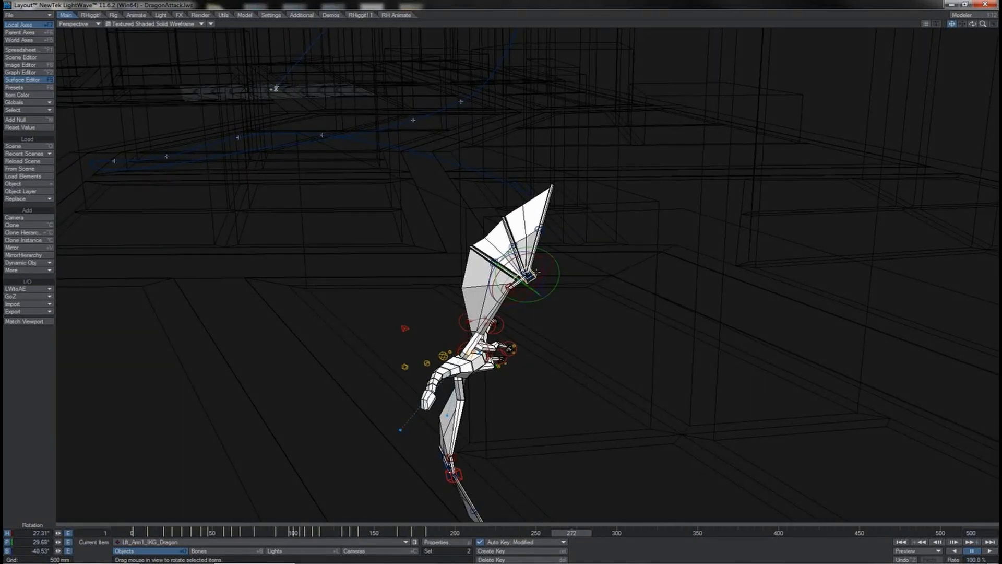
{"action": "left_click", "coordinate": [528, 274]}
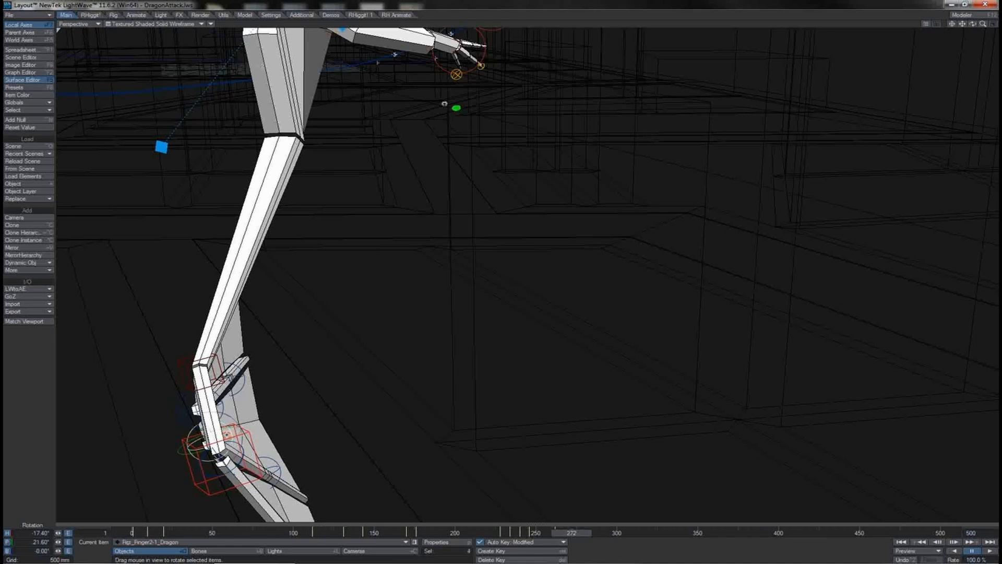
{"action": "left_click", "coordinate": [208, 472], "text": "shift"}
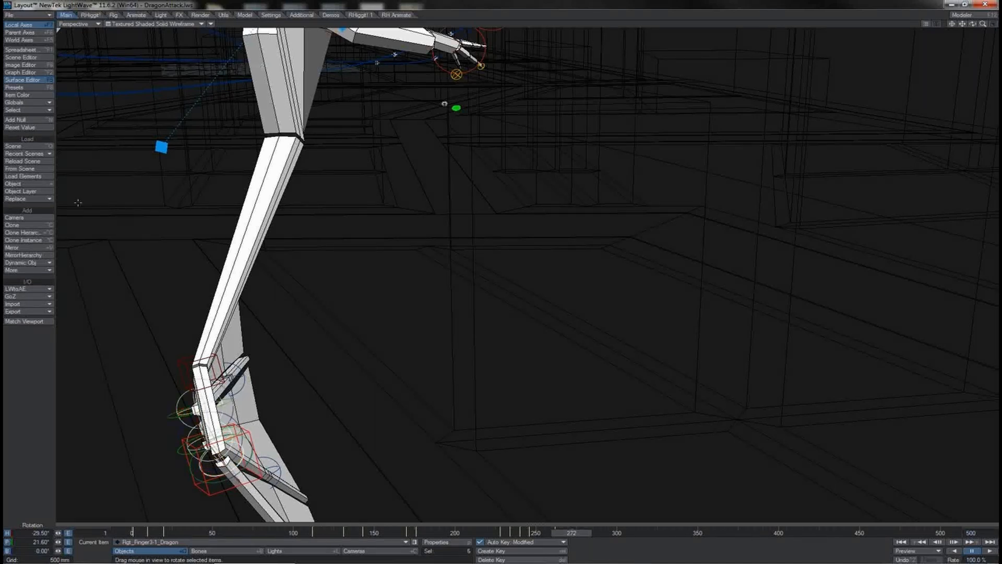
{"action": "left_click", "coordinate": [50, 129]}
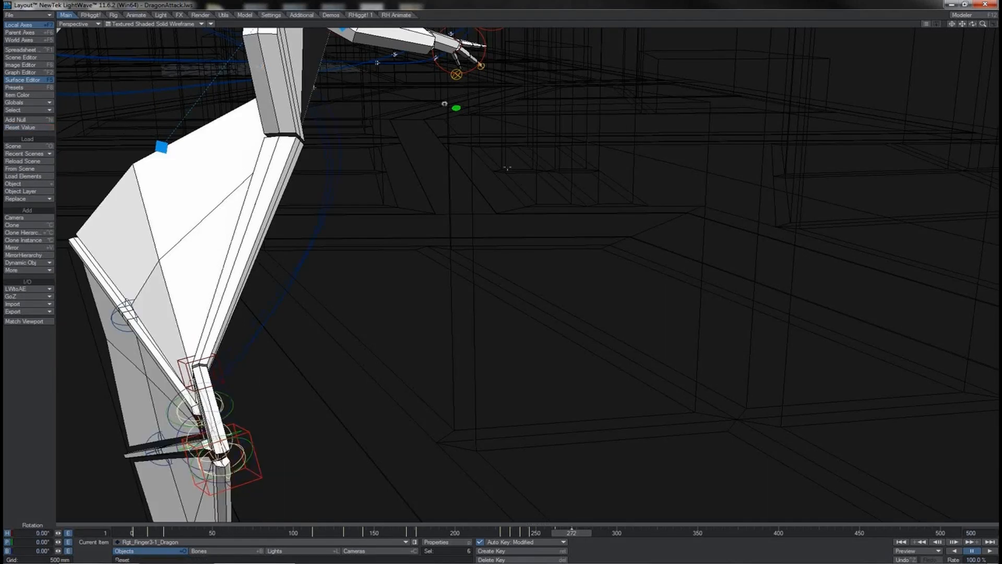
{"action": "left_click_drag", "start_coordinate": [982, 24], "coordinate": [926, 24]}
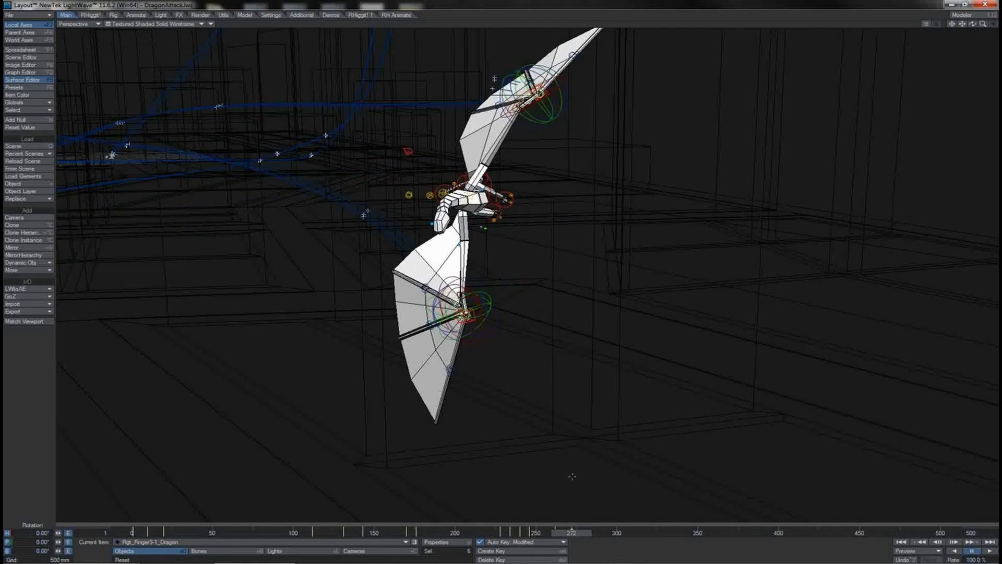
Select the right wing's three finger controls at frame 304 and rotate them to a pitch of 24.50°.
{"action": "left_click_drag", "start_coordinate": [570, 533], "coordinate": [524, 533]}
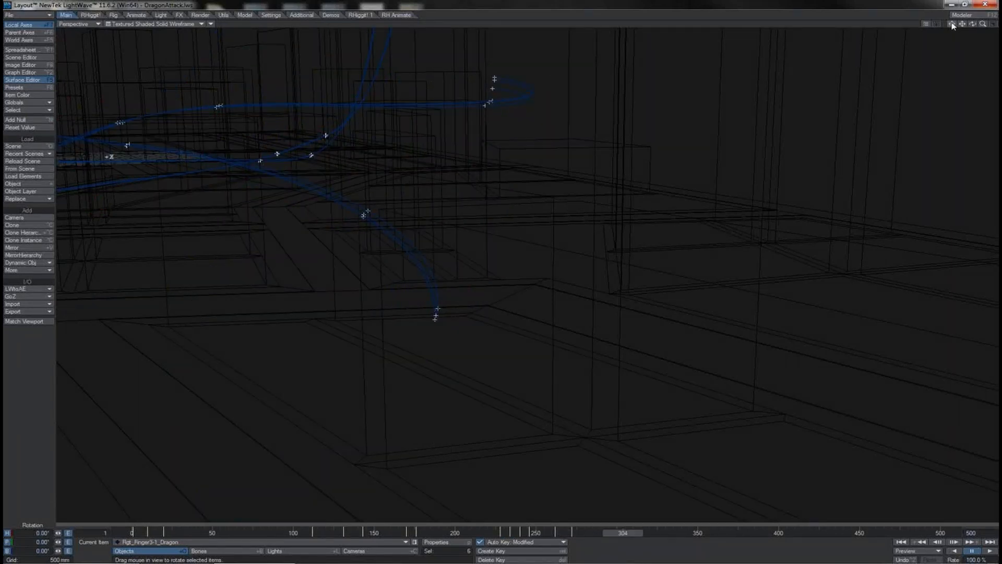
{"action": "left_click", "coordinate": [953, 25]}
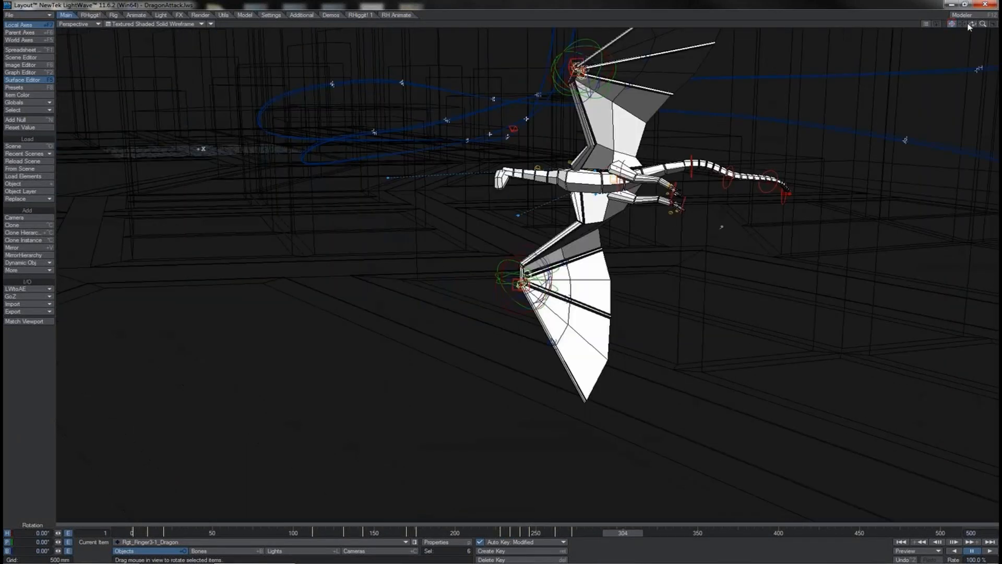
{"action": "mouse_move", "coordinate": [973, 24]}
{"action": "left_mouse_down"}
{"action": "mouse_move", "coordinate": [994, 24]}
{"action": "mouse_move", "coordinate": [978, 24]}
{"action": "left_mouse_up"}
{"action": "key", "text": "Up"}
{"action": "left_click", "coordinate": [506, 252], "text": "shift"}
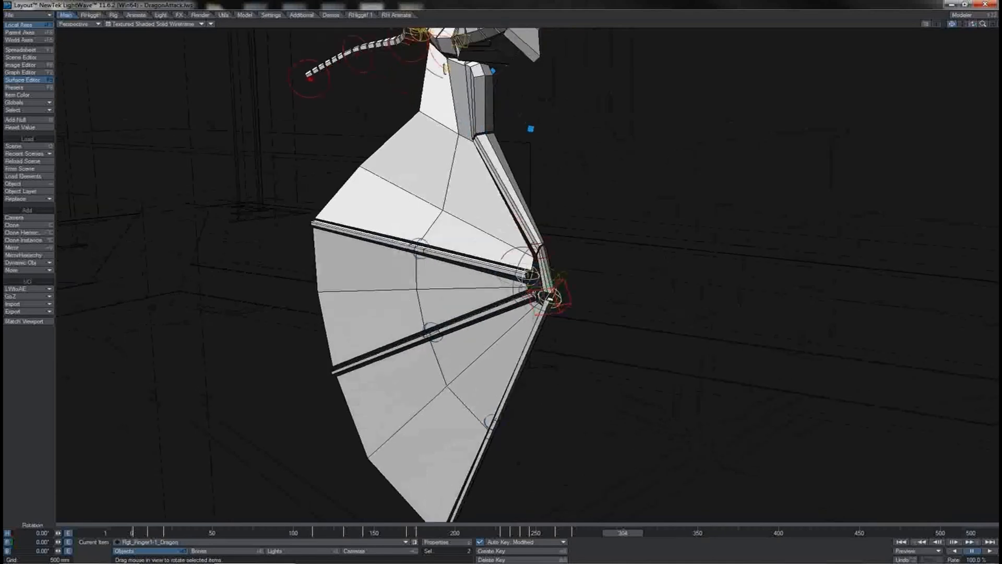
{"action": "left_click", "coordinate": [533, 293], "text": "shift"}
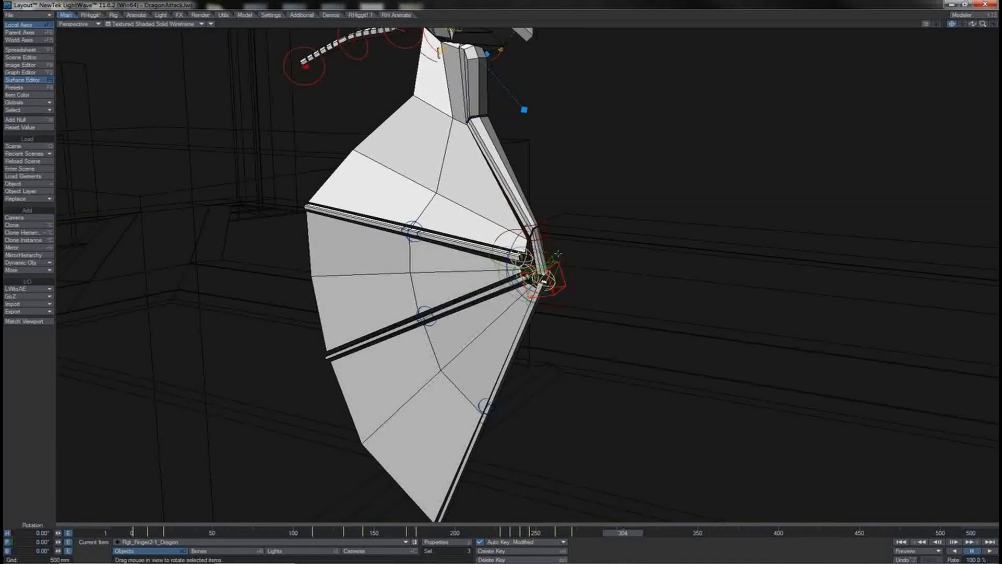
{"action": "left_click_drag", "start_coordinate": [557, 254], "coordinate": [551, 281]}
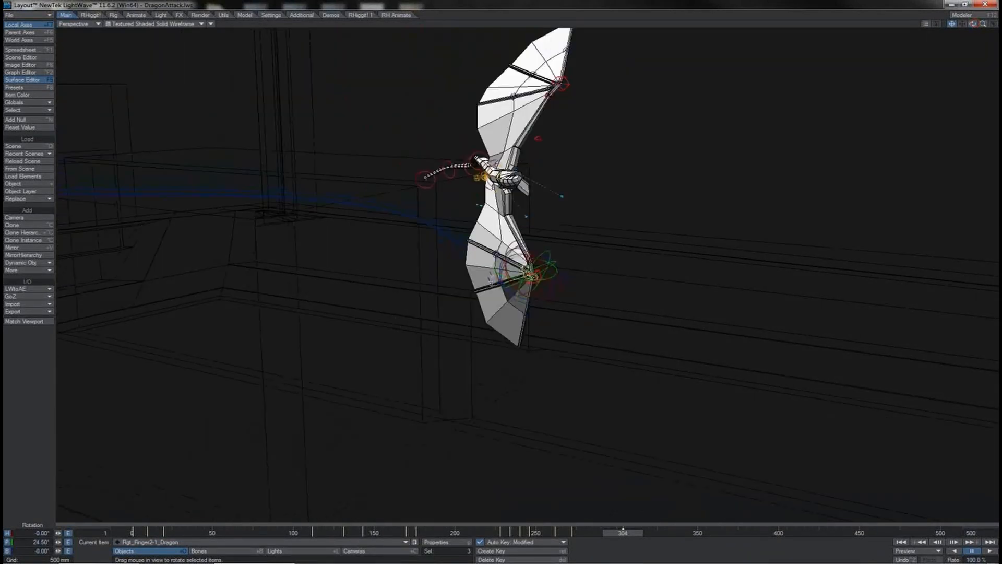
Select the left wing's three finger controls and key their pose at frame 331.
{"action": "left_click_drag", "start_coordinate": [974, 23], "coordinate": [976, 24]}
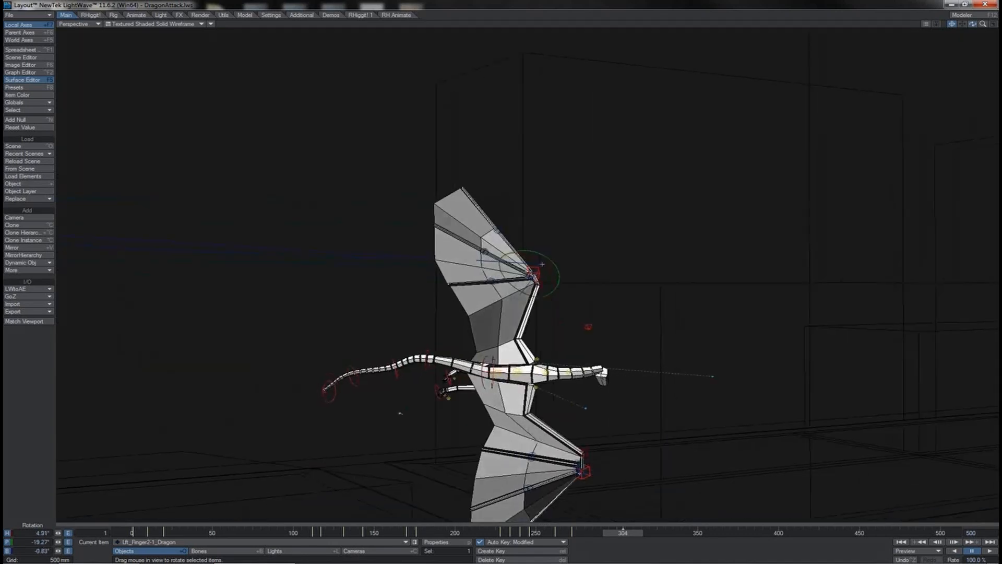
{"action": "left_click_drag", "start_coordinate": [972, 24], "coordinate": [1000, 27]}
{"action": "left_click_drag", "start_coordinate": [626, 536], "coordinate": [667, 533]}
{"action": "left_click_drag", "start_coordinate": [973, 24], "coordinate": [991, 30]}
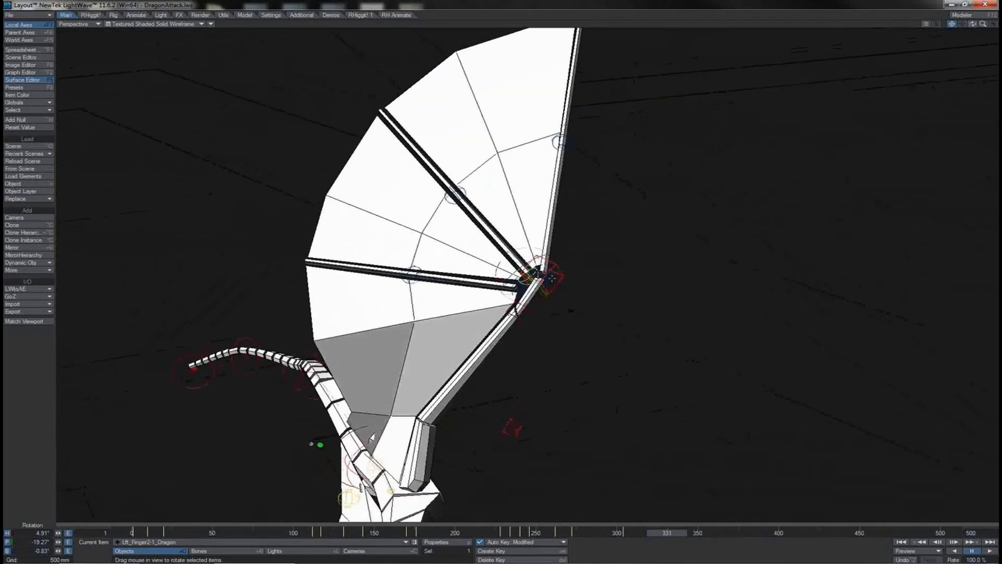
{"action": "left_click", "coordinate": [552, 278], "text": "shift"}
{"action": "left_click", "coordinate": [508, 288], "text": "shift"}
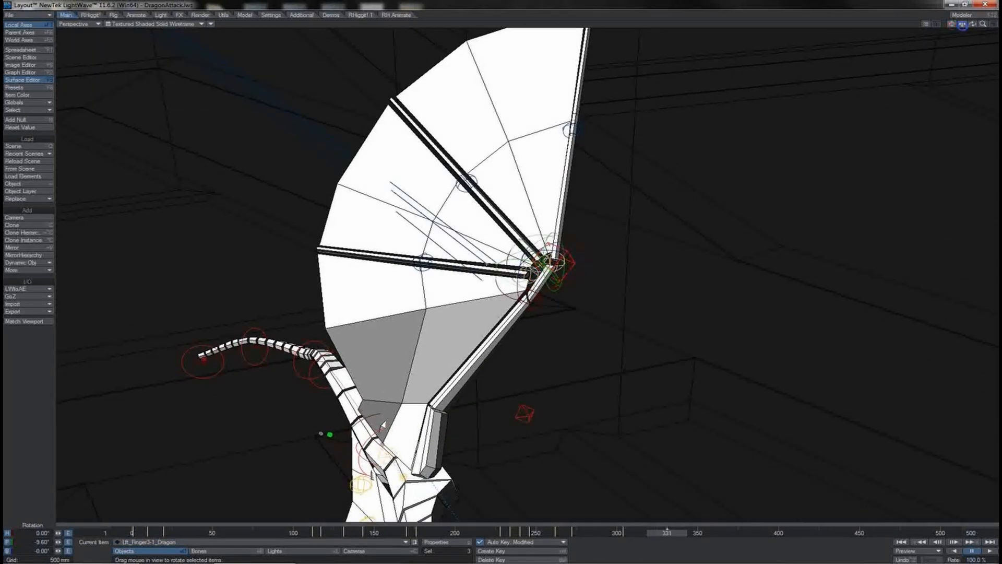
Select the right wing's three finger controls and key their pose at frame 331.
{"action": "mouse_move", "coordinate": [963, 25]}
{"action": "right_mouse_down"}
{"action": "mouse_move", "coordinate": [963, 1]}
{"action": "mouse_move", "coordinate": [963, 32]}
{"action": "right_mouse_up"}
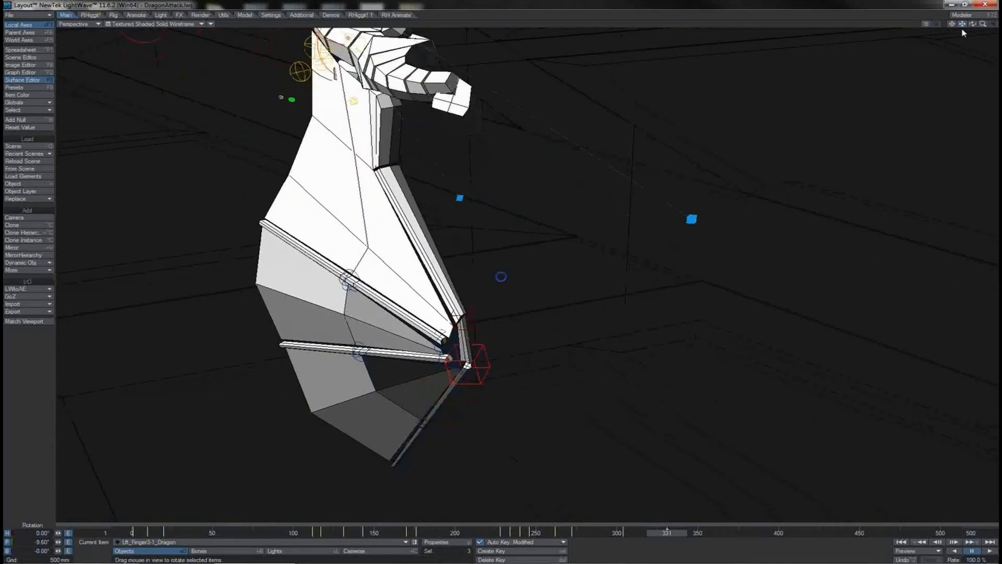
{"action": "left_click", "coordinate": [454, 340]}
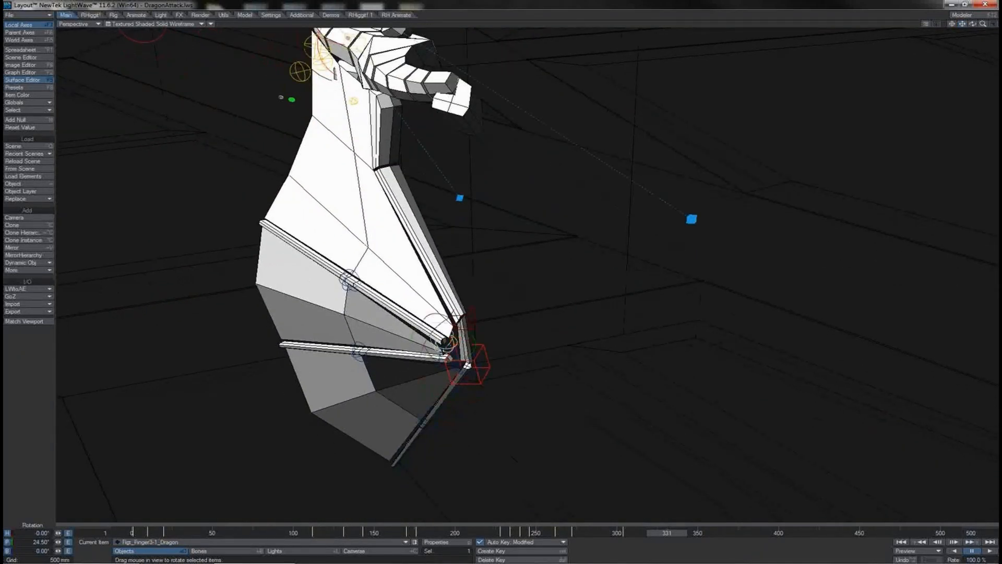
{"action": "left_click", "coordinate": [443, 353], "text": "shift"}
{"action": "left_click", "coordinate": [467, 365], "text": "shift"}
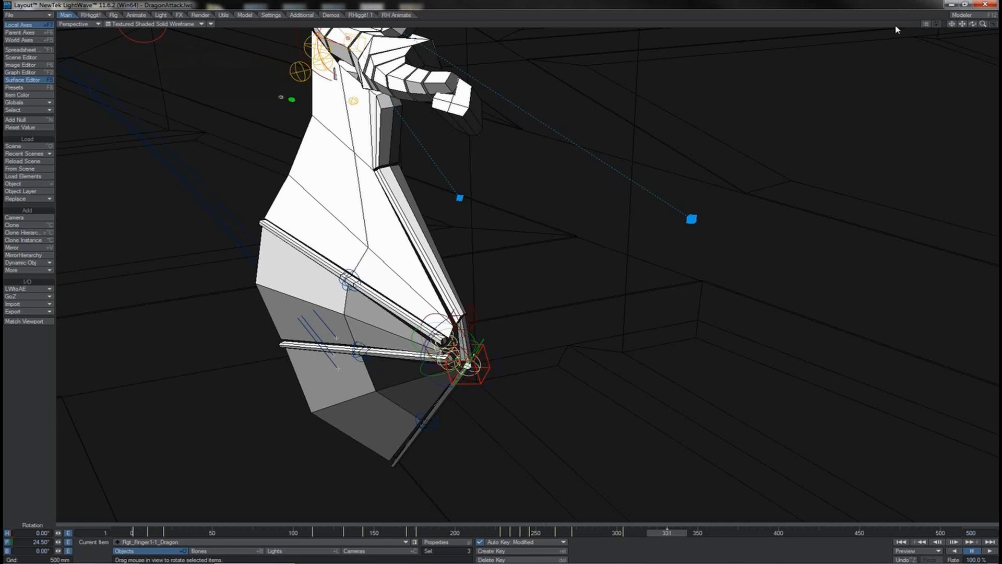
{"action": "left_click_drag", "start_coordinate": [983, 24], "coordinate": [968, 129]}
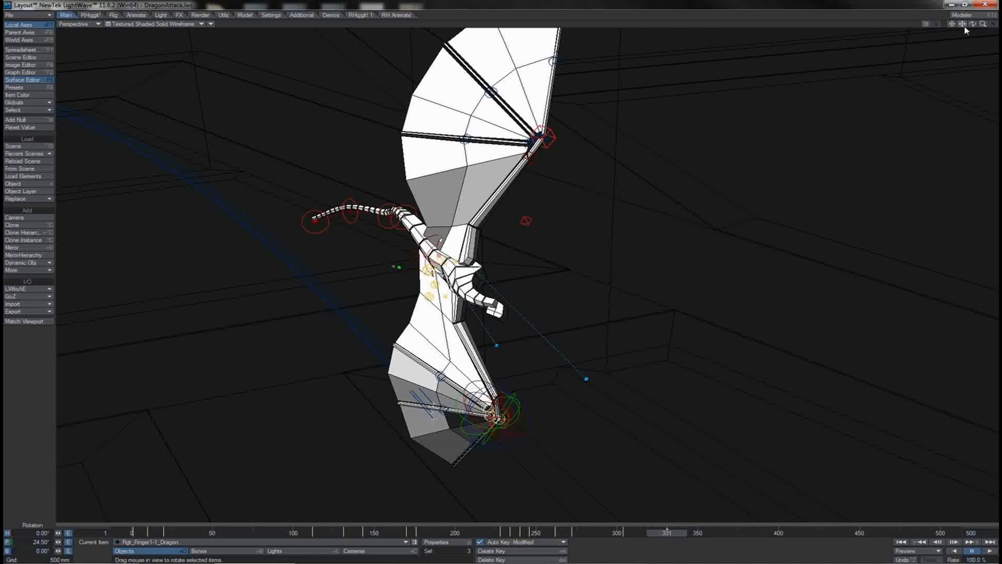
Rotate the right wing's three finger controls at frame 339, bringing Rgt_Finger2-1 to a pitch of 40.80°.
{"action": "left_click_drag", "start_coordinate": [985, 24], "coordinate": [983, 27]}
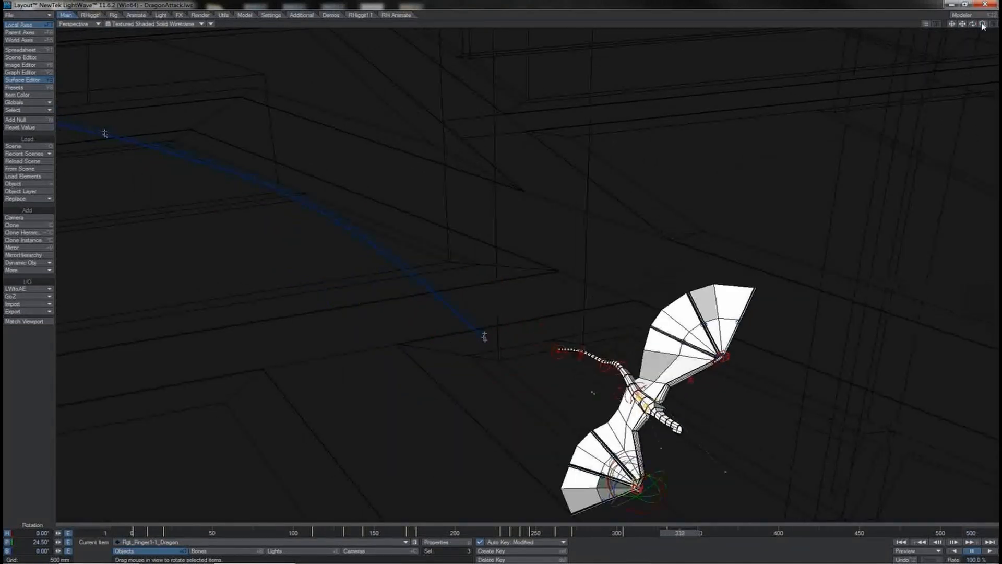
{"action": "left_click_drag", "start_coordinate": [974, 24], "coordinate": [985, 24]}
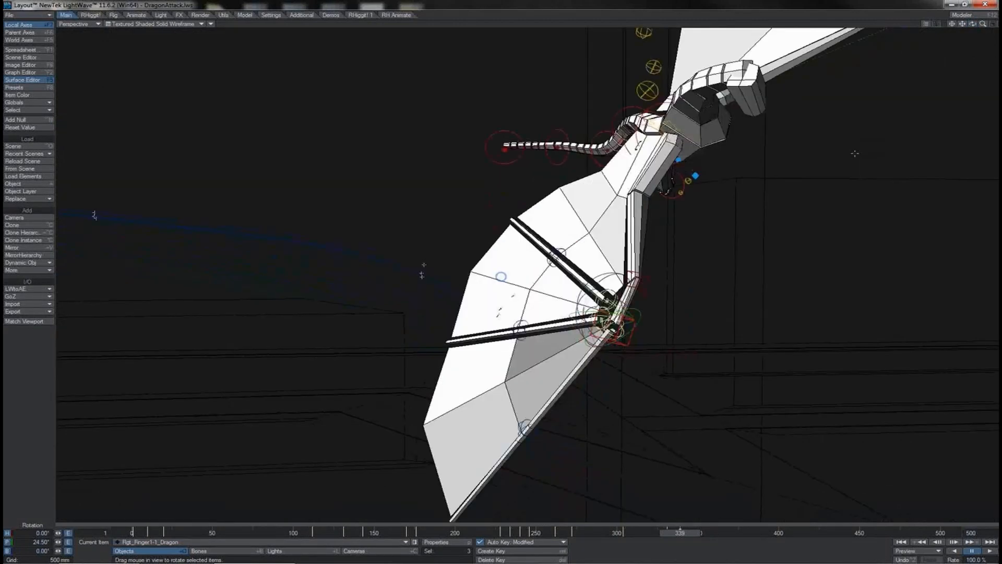
{"action": "mouse_move", "coordinate": [637, 309]}
{"action": "left_mouse_down"}
{"action": "mouse_move", "coordinate": [637, 334]}
{"action": "mouse_move", "coordinate": [629, 323]}
{"action": "left_mouse_up"}
{"action": "key", "text": "Down"}
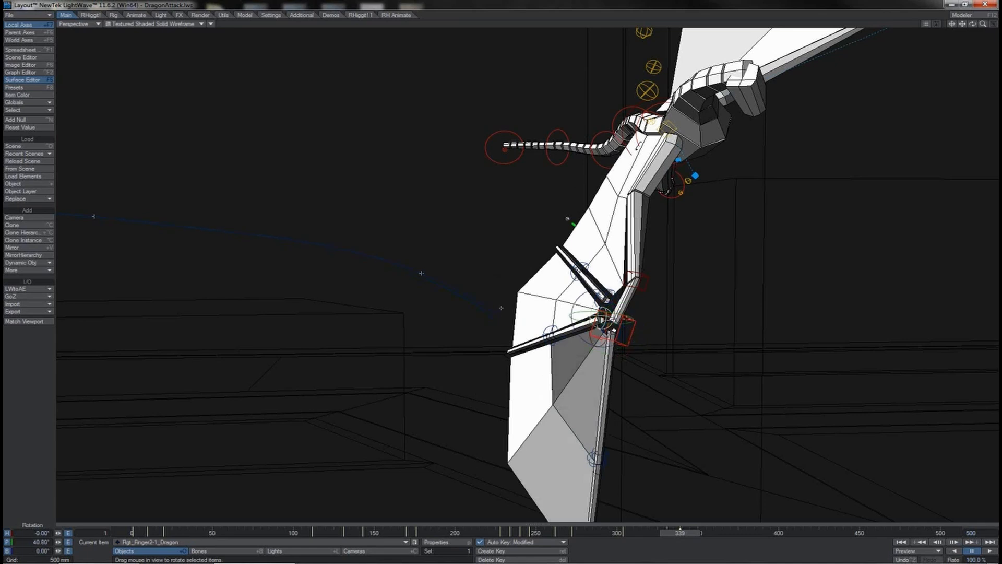
{"action": "key", "text": "Down"}
Examine the motion of both wings frame by frame between frames 329 and 335.
{"action": "key", "text": "comma"}
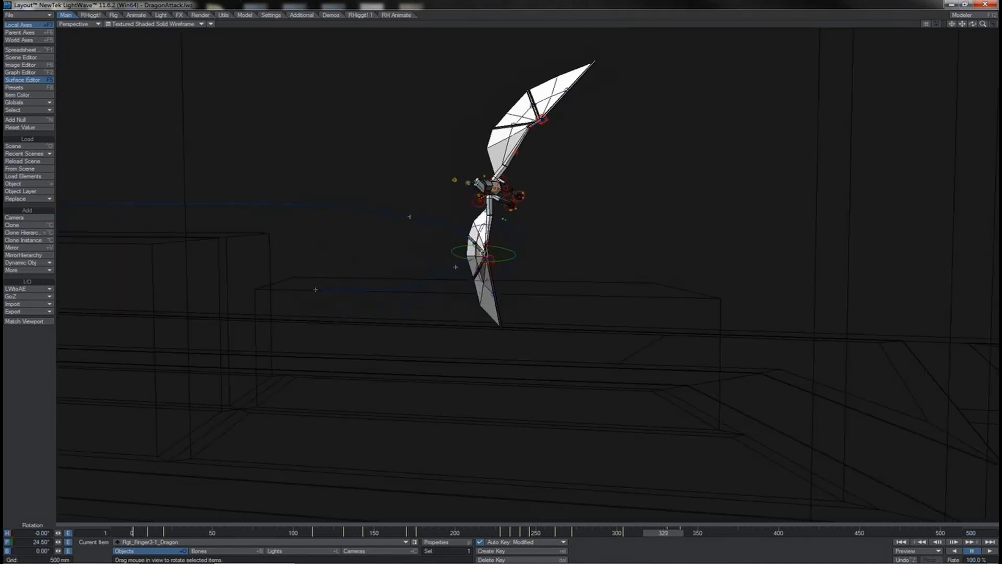
{"action": "key", "text": "Left"}
{"action": "key", "text": "Right"}
{"action": "key", "text": "Right"}
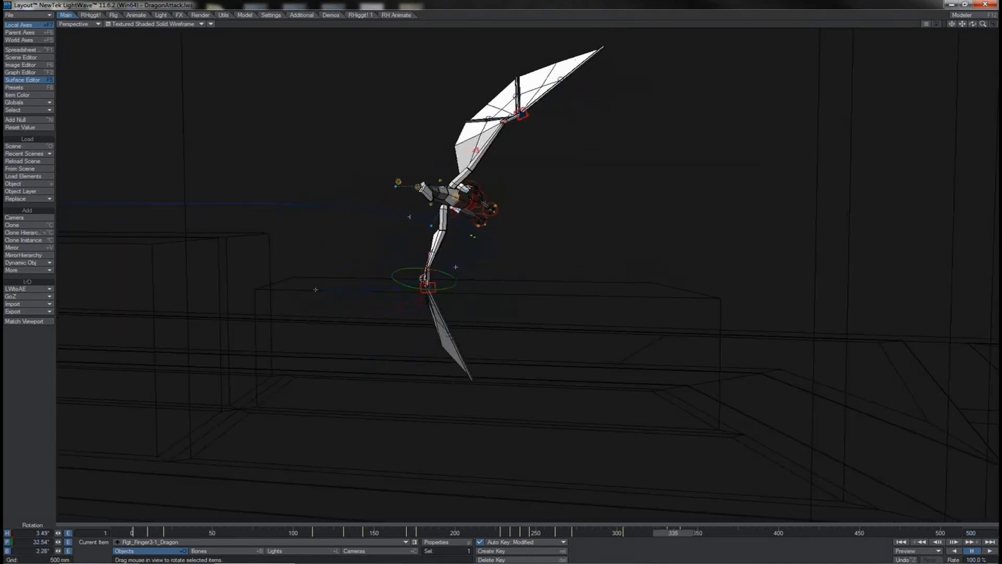
{"action": "key", "text": "Left"}
{"action": "key", "text": "Left"}
{"action": "key", "text": "Left"}
{"action": "key", "text": "Left"}
Rotate the left wing's finger controls at frame 331 in parent axes, bringing Lft_Finger3-1 to heading 12.31° and pitch -20.61°.
{"action": "key", "text": "Up"}
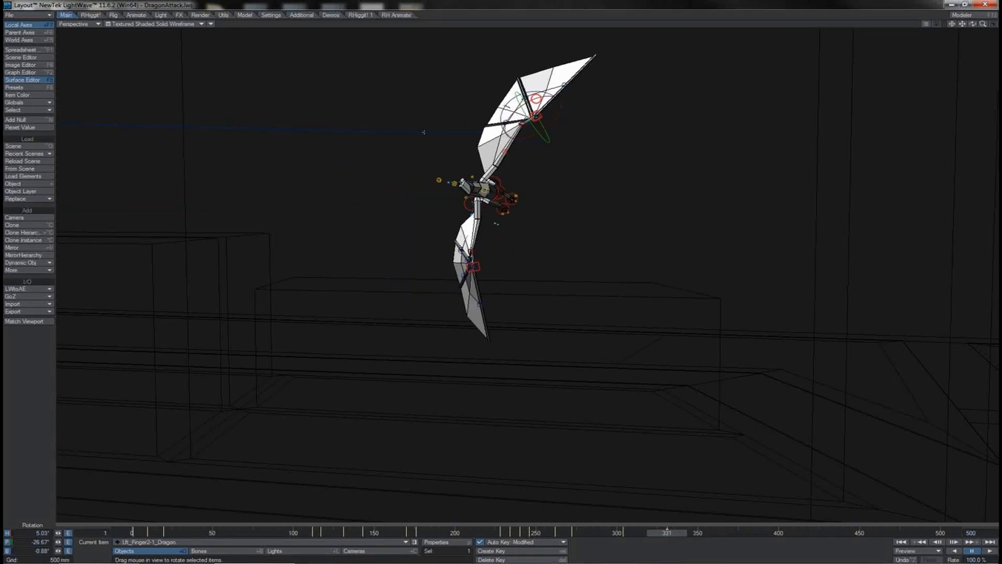
{"action": "left_click_drag", "start_coordinate": [626, 261], "coordinate": [606, 261]}
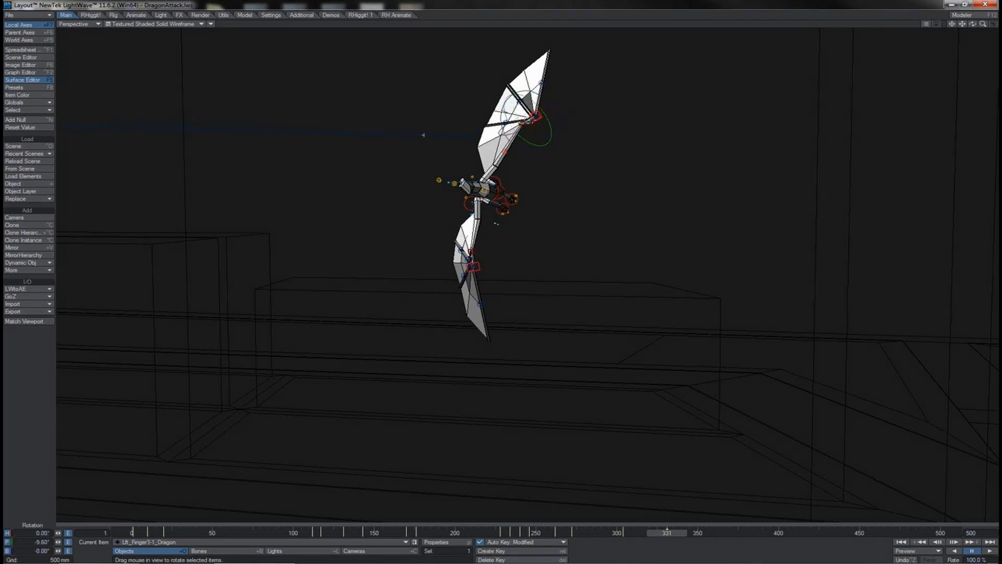
{"action": "key", "text": "shift+F6"}
{"action": "left_click_drag", "start_coordinate": [549, 104], "coordinate": [513, 150]}
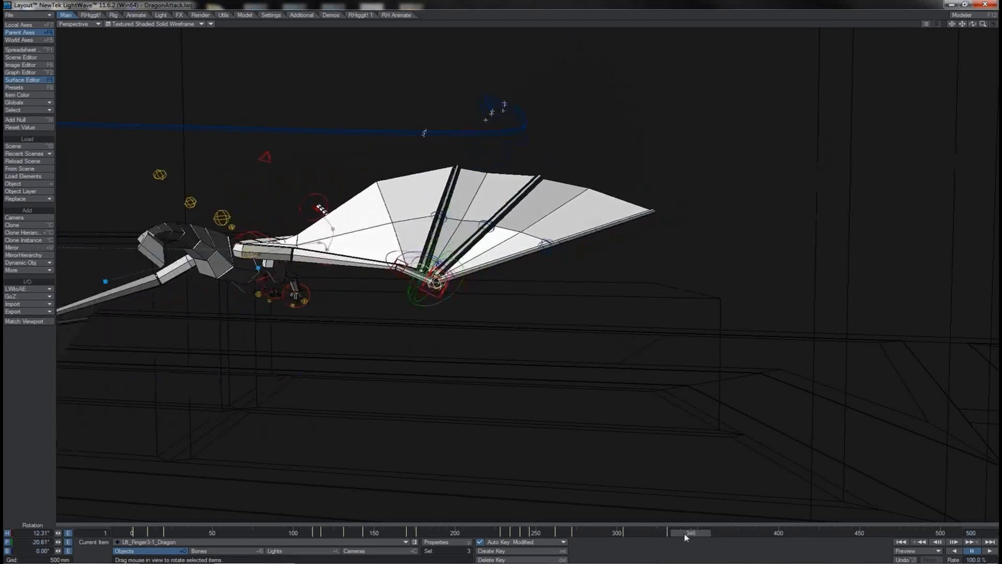
Examine the left wing's finger spread frame by frame from frame 342 to 348.
{"action": "mouse_move", "coordinate": [685, 532]}
{"action": "left_mouse_down"}
{"action": "mouse_move", "coordinate": [631, 532]}
{"action": "mouse_move", "coordinate": [685, 532]}
{"action": "left_mouse_up"}
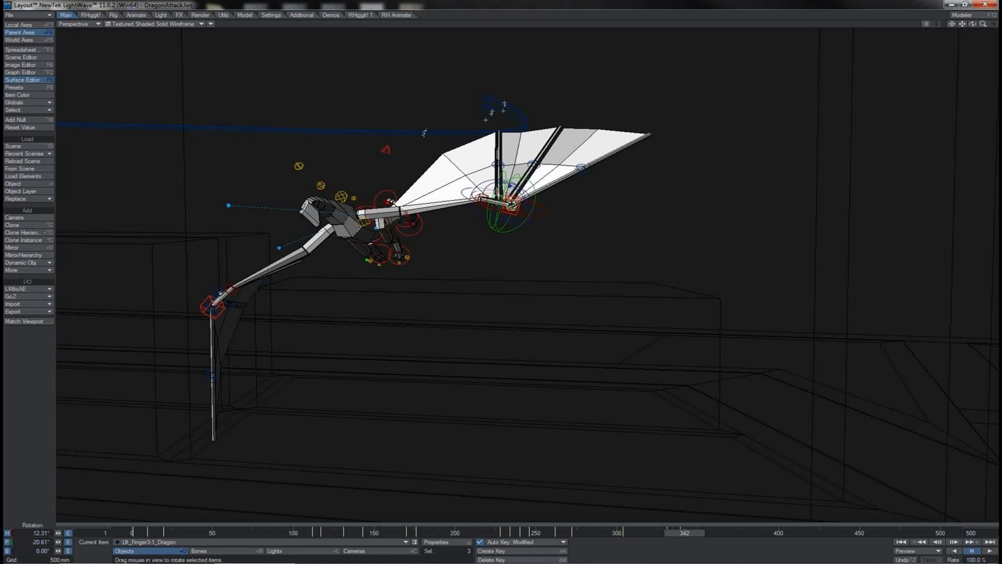
{"action": "left_click_drag", "start_coordinate": [685, 532], "coordinate": [683, 532]}
{"action": "key", "text": "Right"}
{"action": "key", "text": "Right"}
{"action": "key", "text": "Right"}
{"action": "key", "text": "Right"}
{"action": "key", "text": "Right"}
{"action": "key", "text": "Right"}
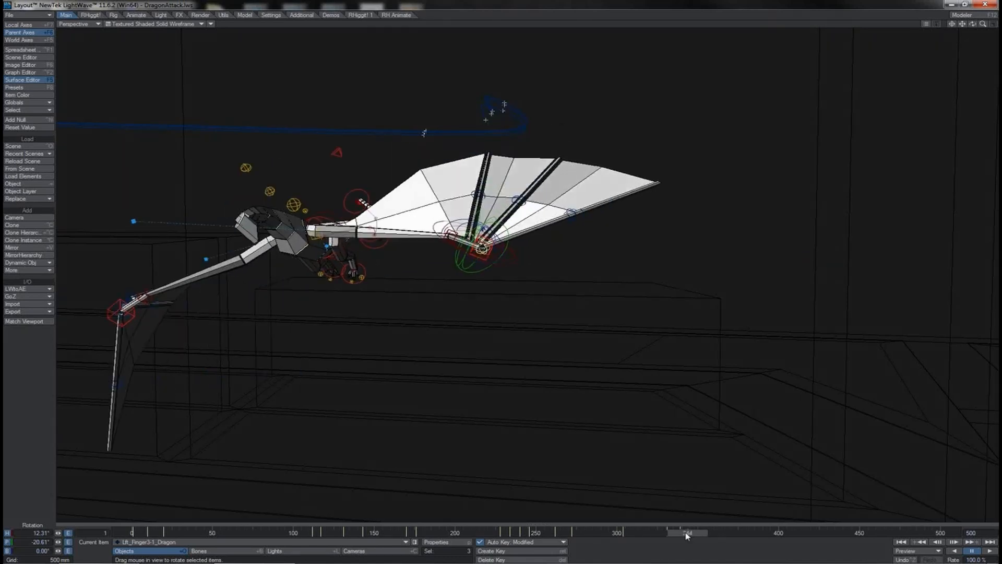
{"action": "key", "text": "Right"}
{"action": "key", "text": "Right"}
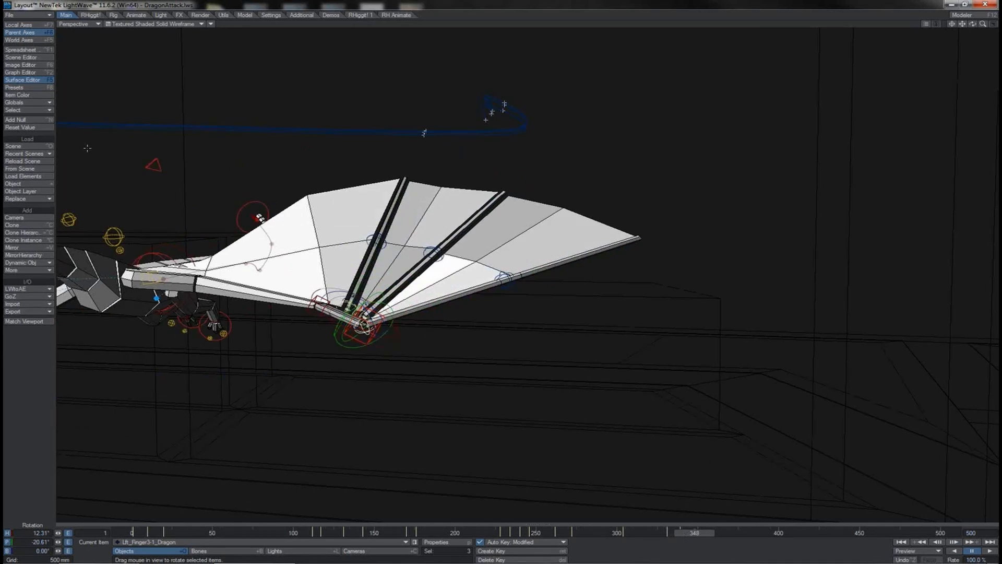
Reset the rotation of the left wing's three selected finger controls at frame 348.
{"action": "left_click", "coordinate": [42, 128]}
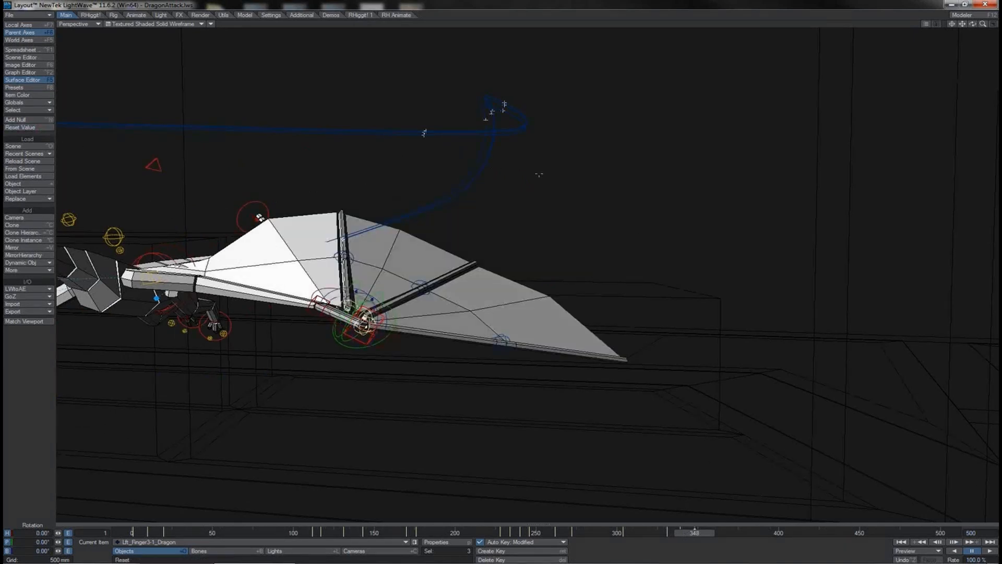
{"action": "mouse_move", "coordinate": [962, 23]}
{"action": "left_mouse_down"}
{"action": "mouse_move", "coordinate": [1001, 24]}
{"action": "mouse_move", "coordinate": [963, 26]}
{"action": "left_mouse_up"}
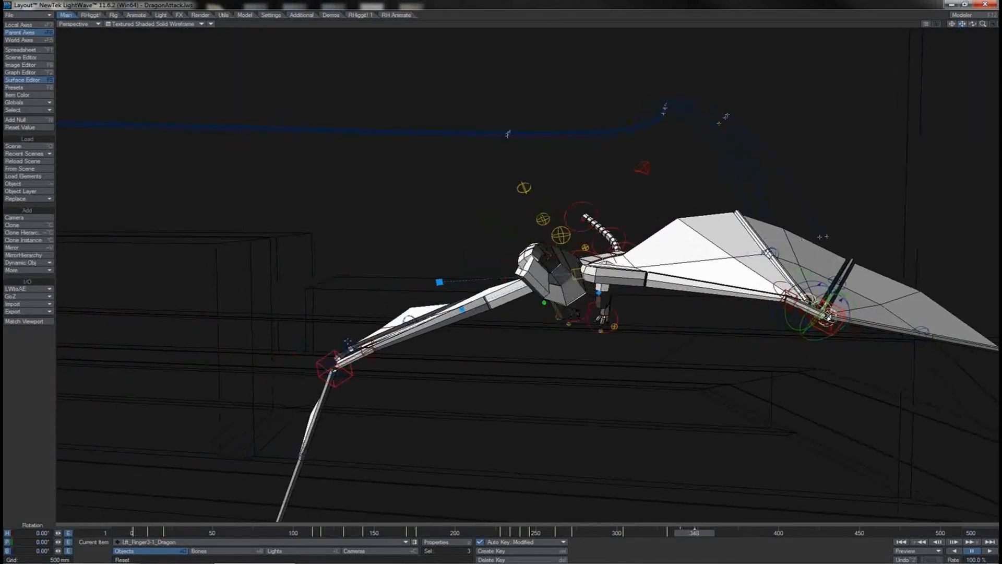
{"action": "left_click", "coordinate": [829, 317]}
Play back the turn from about frame 300 to 353 and check how both wings spread.
{"action": "mouse_move", "coordinate": [667, 533]}
{"action": "left_mouse_down"}
{"action": "mouse_move", "coordinate": [693, 532]}
{"action": "mouse_move", "coordinate": [635, 533]}
{"action": "mouse_move", "coordinate": [684, 533]}
{"action": "left_mouse_up"}
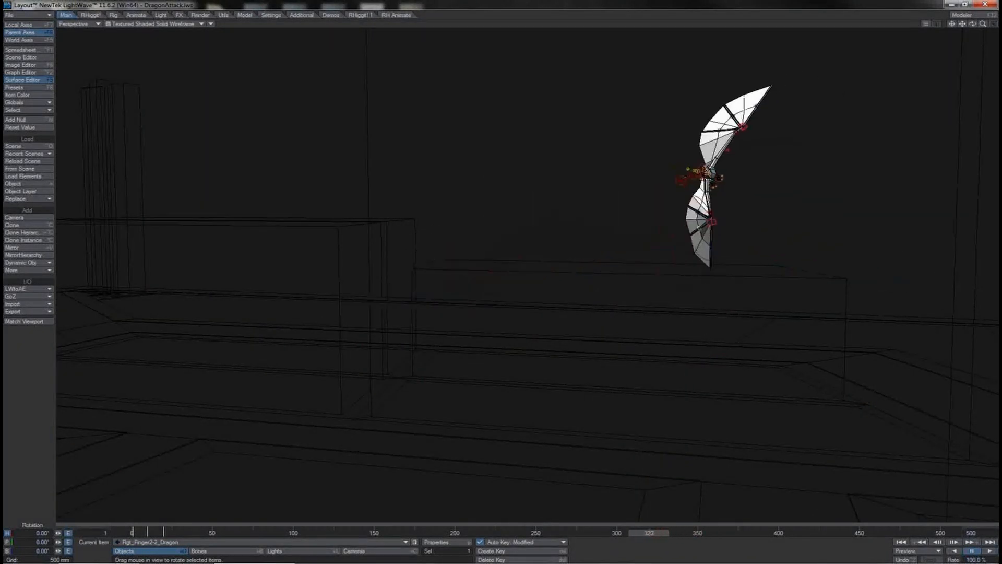
{"action": "left_click", "coordinate": [991, 552]}
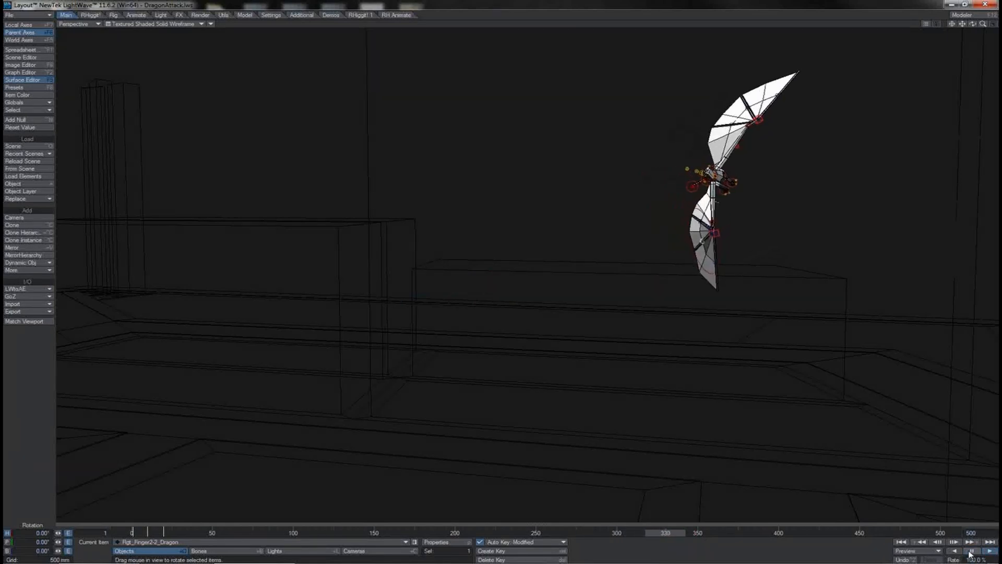
{"action": "left_click", "coordinate": [971, 551]}
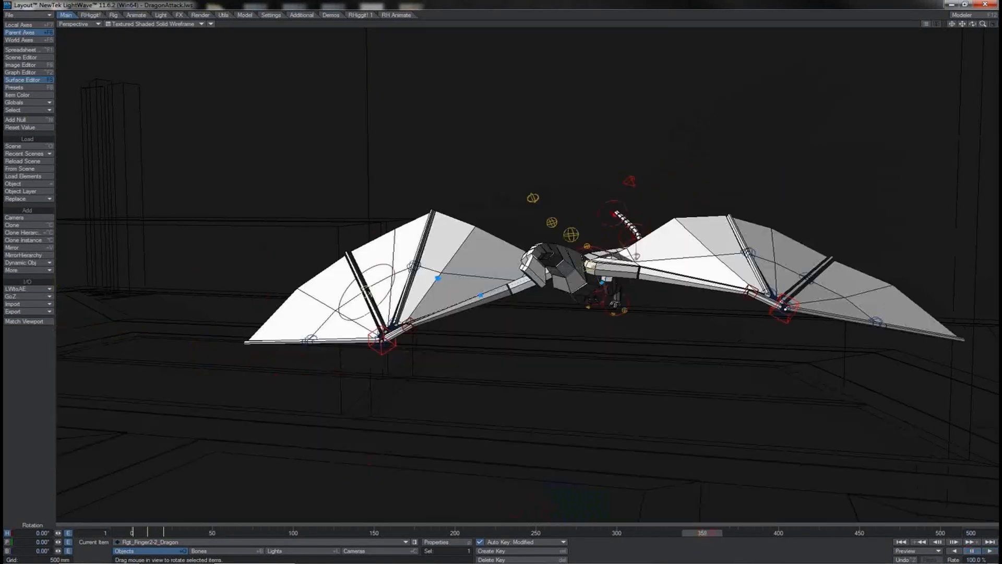
{"action": "left_click_drag", "start_coordinate": [702, 533], "coordinate": [620, 533]}
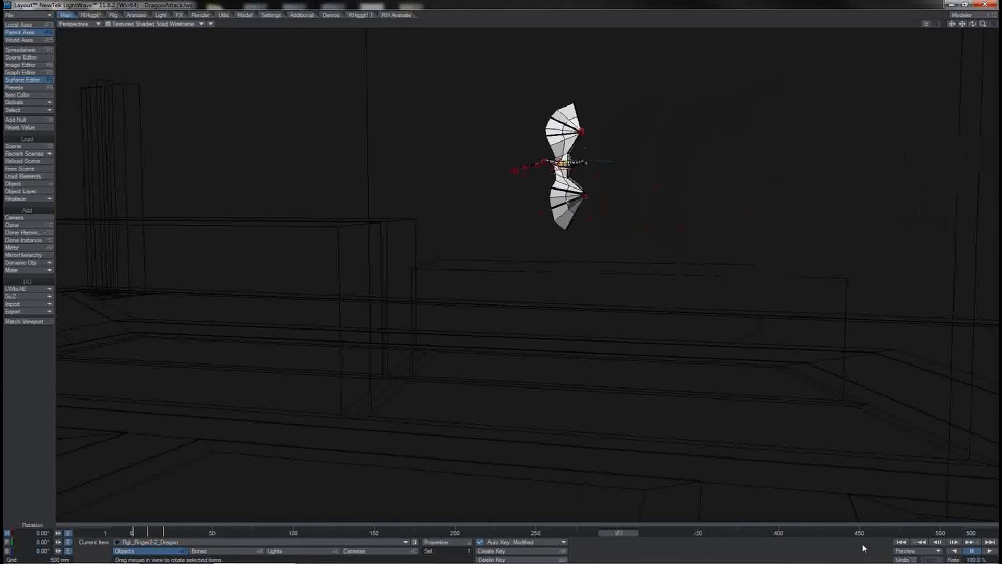
{"action": "left_click", "coordinate": [990, 551]}
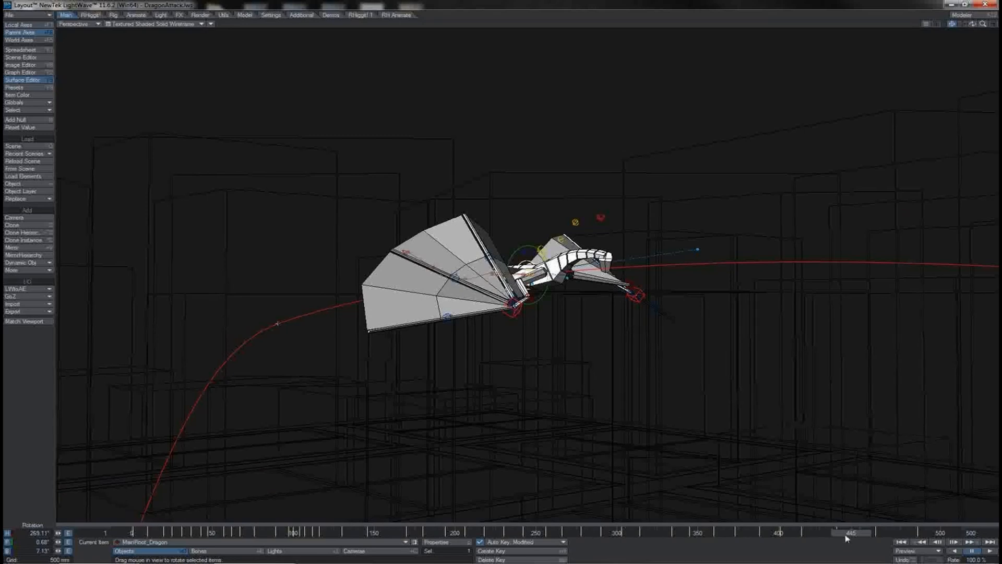
Scrub and play back the flight along the whole path, examining the body's motion and the wing beats.
{"action": "left_click_drag", "start_coordinate": [845, 535], "coordinate": [782, 533]}
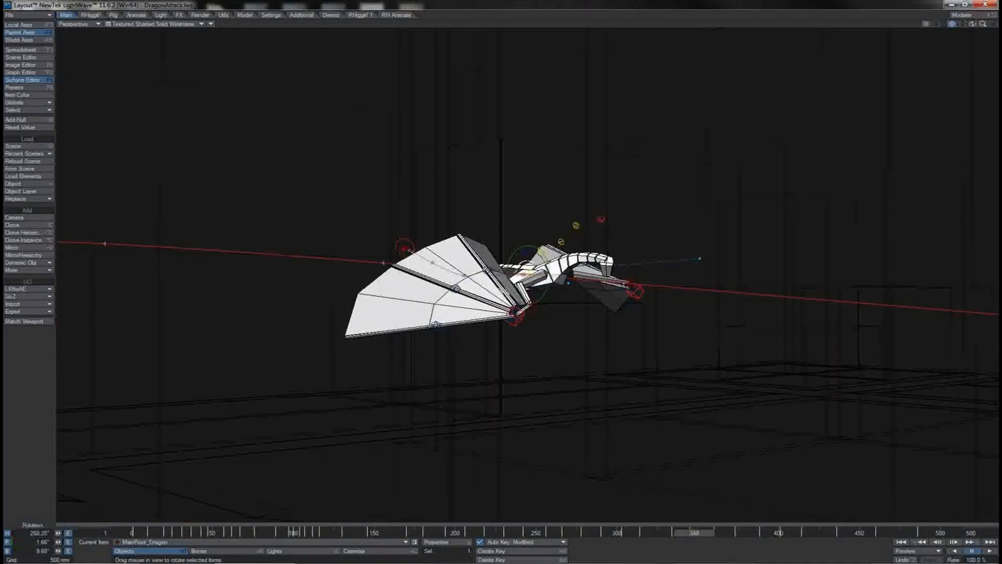
{"action": "left_click_drag", "start_coordinate": [694, 533], "coordinate": [488, 533]}
{"action": "left_click_drag", "start_coordinate": [419, 532], "coordinate": [339, 533]}
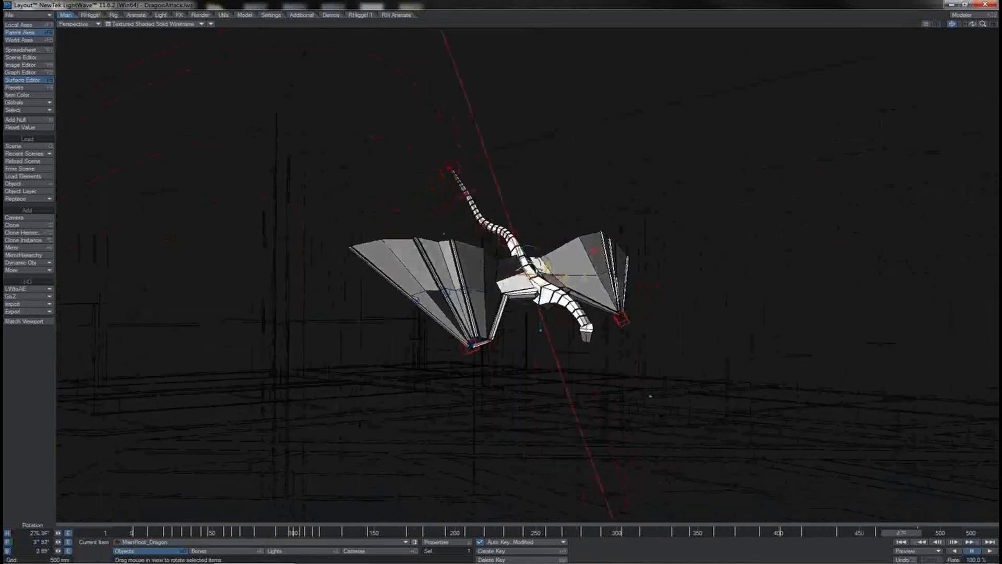
{"action": "left_click_drag", "start_coordinate": [914, 532], "coordinate": [529, 532]}
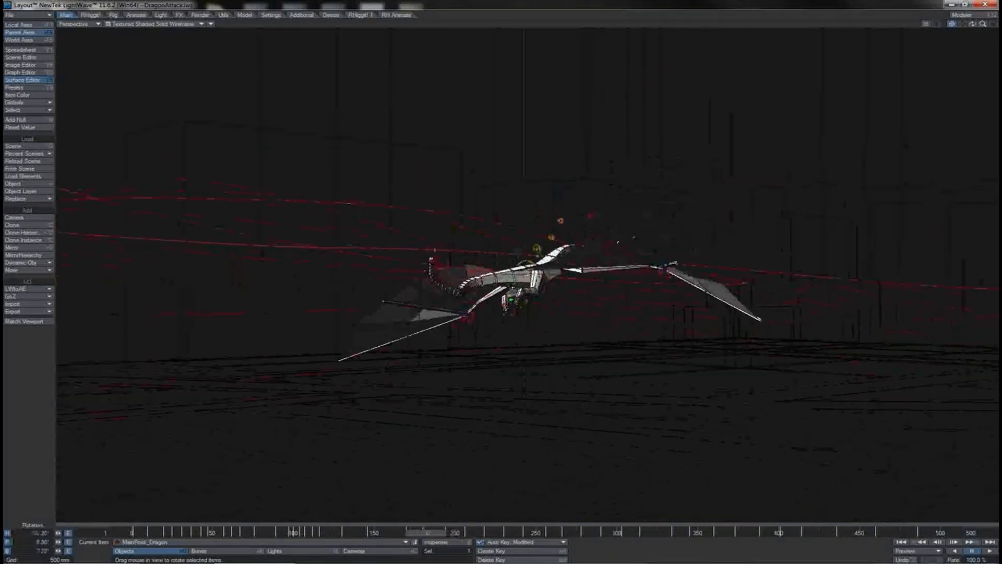
{"action": "left_click_drag", "start_coordinate": [427, 532], "coordinate": [345, 531]}
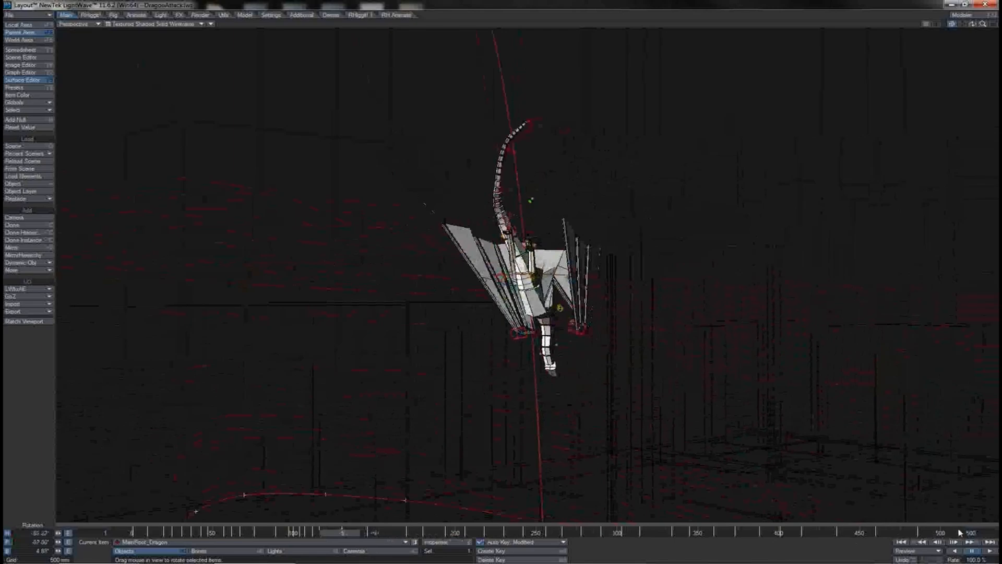
{"action": "left_click", "coordinate": [986, 552]}
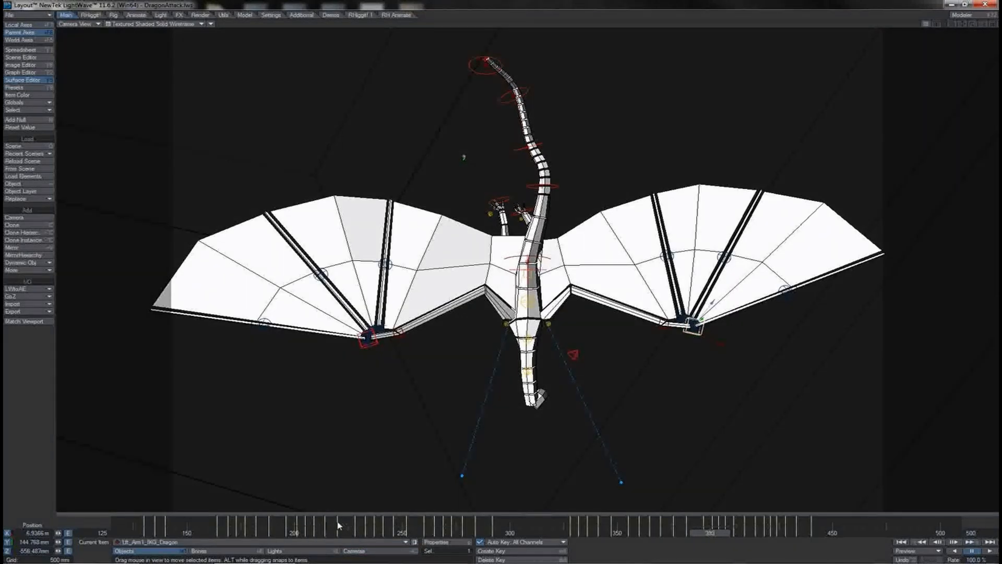
{"action": "left_click_drag", "start_coordinate": [342, 535], "coordinate": [488, 533]}
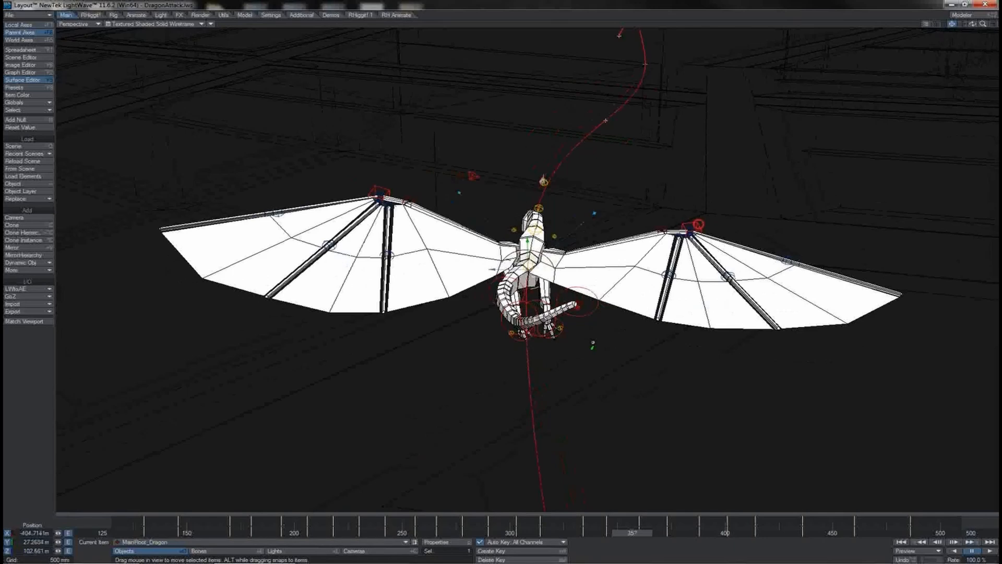
Examine the right arm IK goal's motion between frames 350 and 412, ending in the camera view.
{"action": "left_click", "coordinate": [698, 224]}
{"action": "mouse_move", "coordinate": [620, 536]}
{"action": "left_mouse_down"}
{"action": "mouse_move", "coordinate": [607, 537]}
{"action": "mouse_move", "coordinate": [618, 537]}
{"action": "left_mouse_up"}
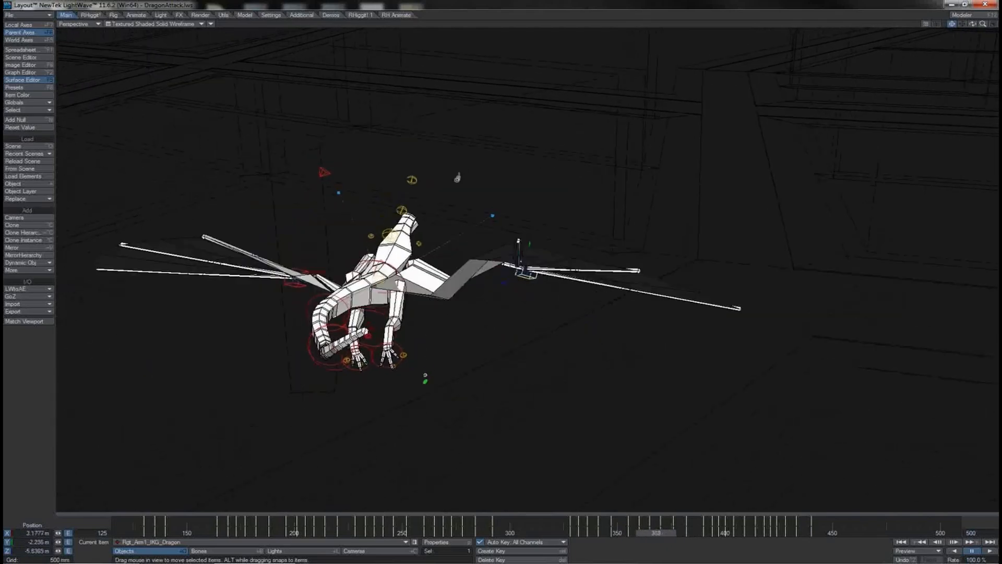
{"action": "left_click", "coordinate": [622, 538]}
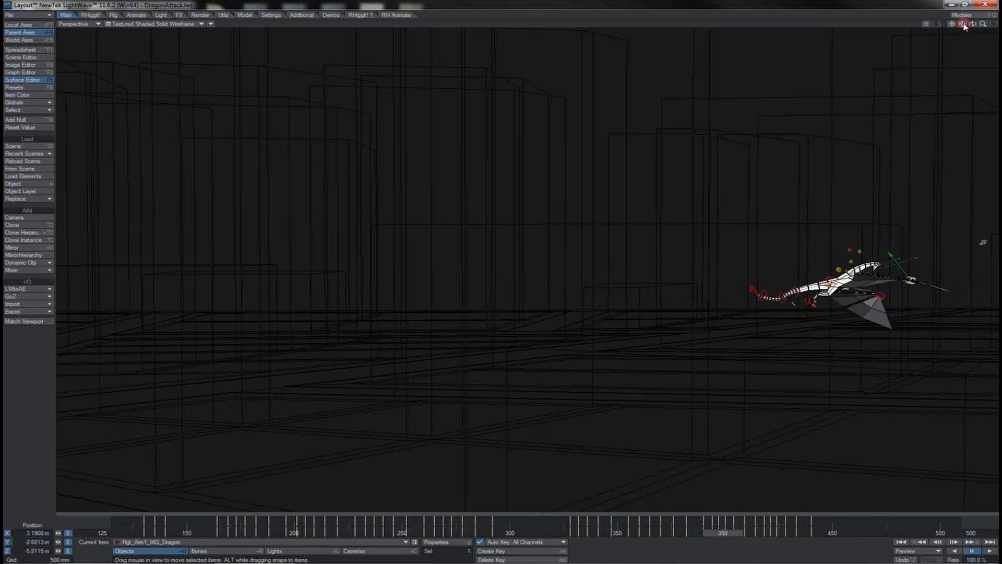
{"action": "left_click_drag", "start_coordinate": [962, 24], "coordinate": [637, 24]}
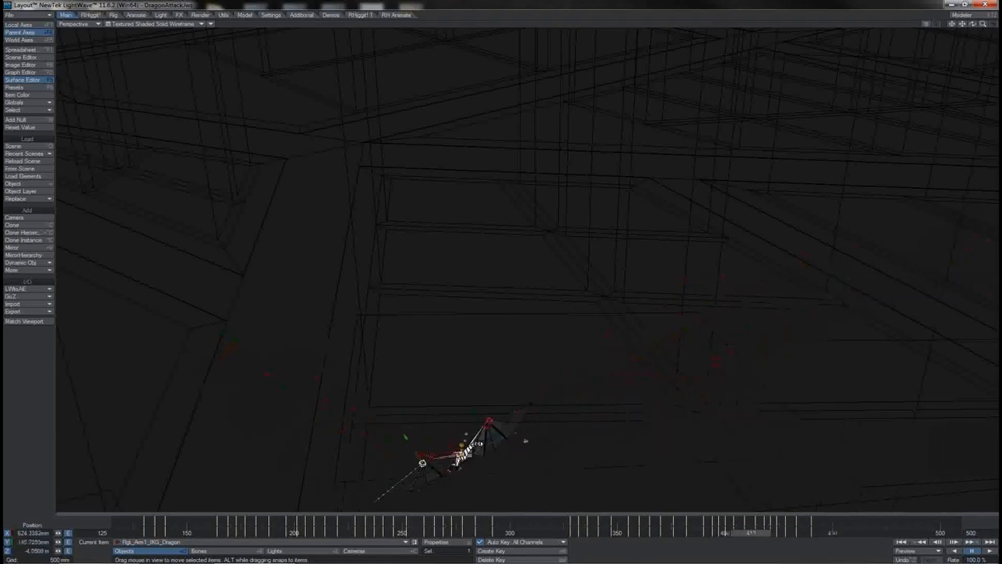
{"action": "key", "text": "6"}
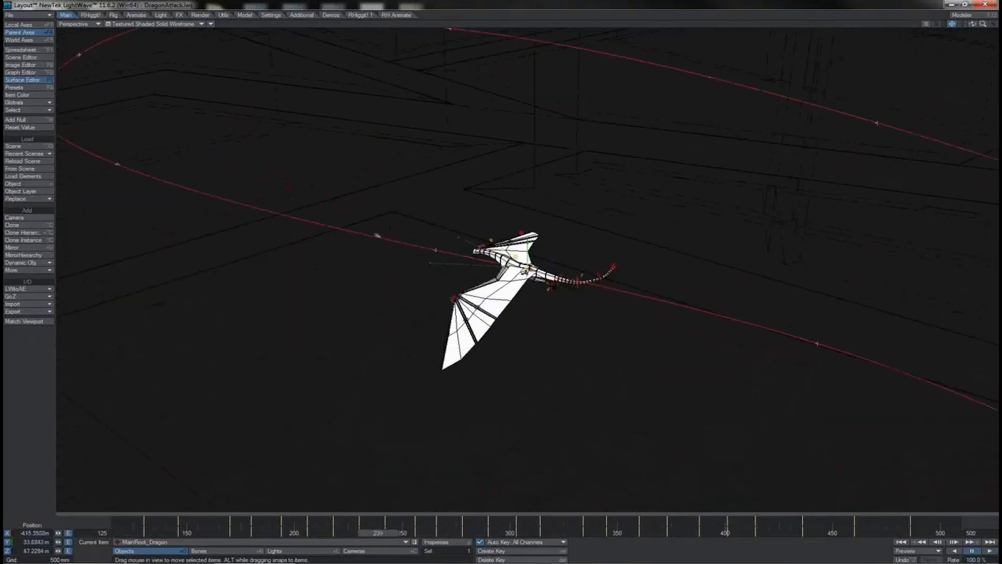
In the Graph Editor, set the flight keys of both arm IK goals to TCB Spline and adjust the tension of their pitch curves' extreme keys.
{"action": "left_click", "coordinate": [484, 266]}
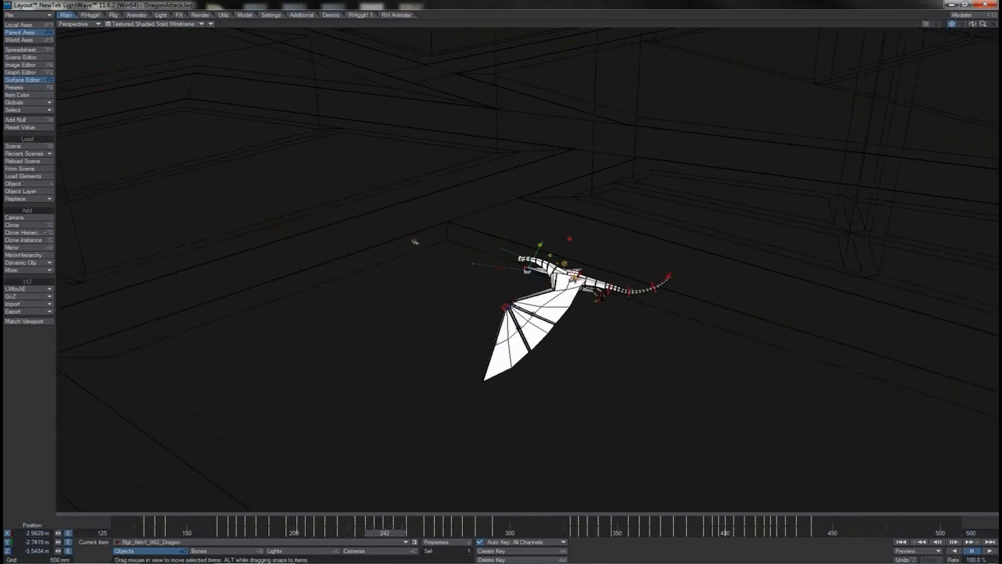
{"action": "left_click", "coordinate": [505, 307], "text": "shift"}
{"action": "key", "text": "ctrl+F2"}
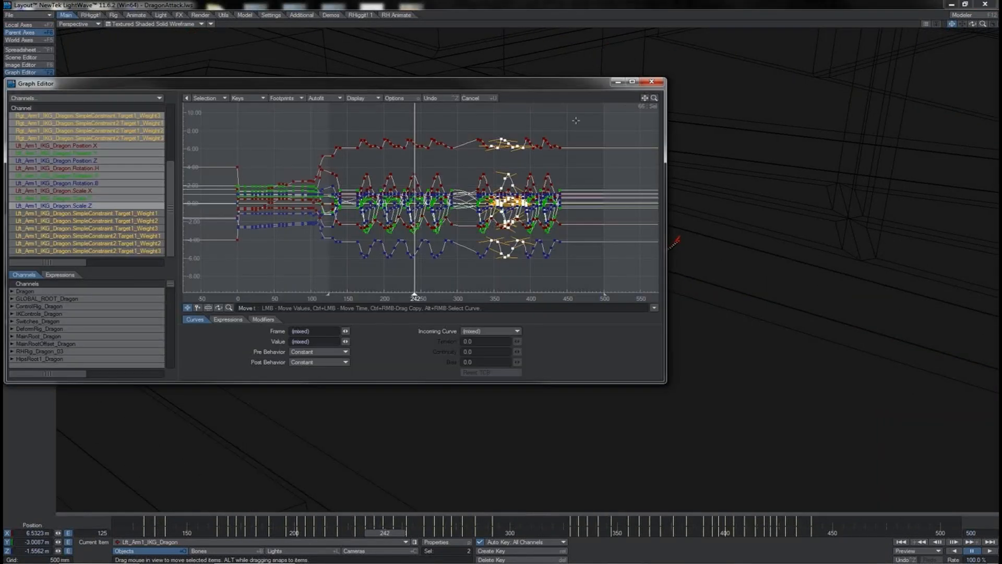
{"action": "left_click_drag", "start_coordinate": [576, 120], "coordinate": [328, 292]}
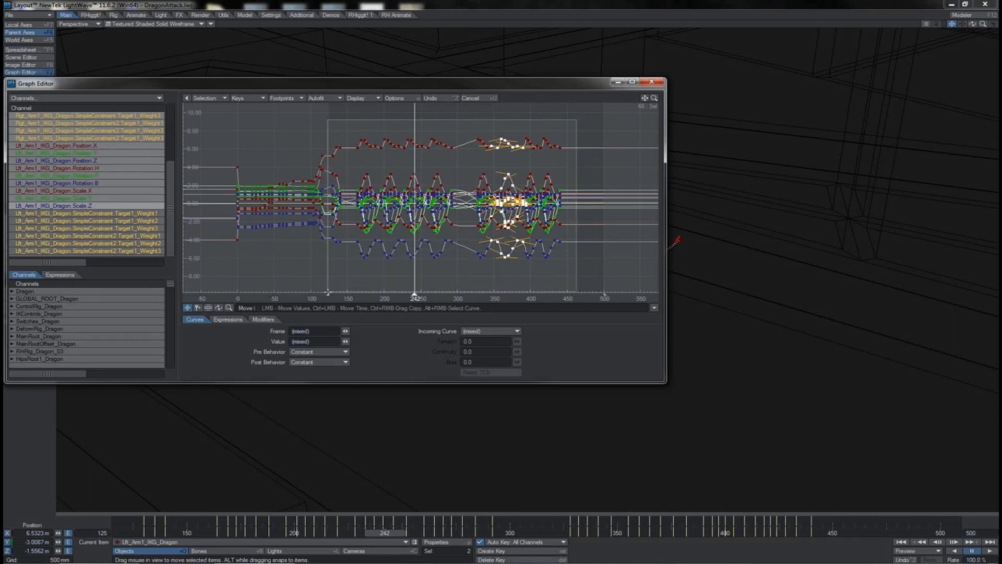
{"action": "left_click_drag", "start_coordinate": [329, 288], "coordinate": [329, 289]}
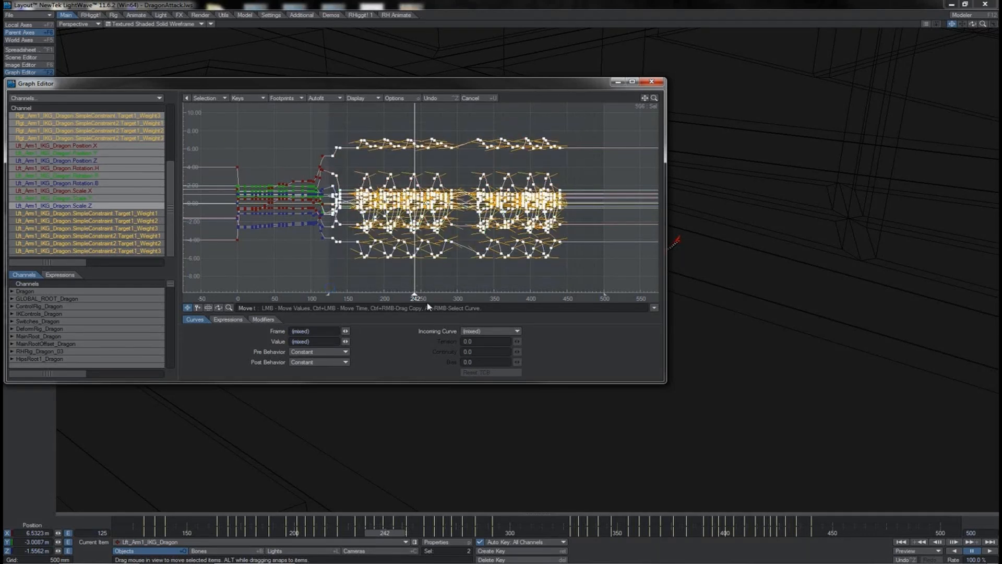
{"action": "left_click", "coordinate": [475, 332]}
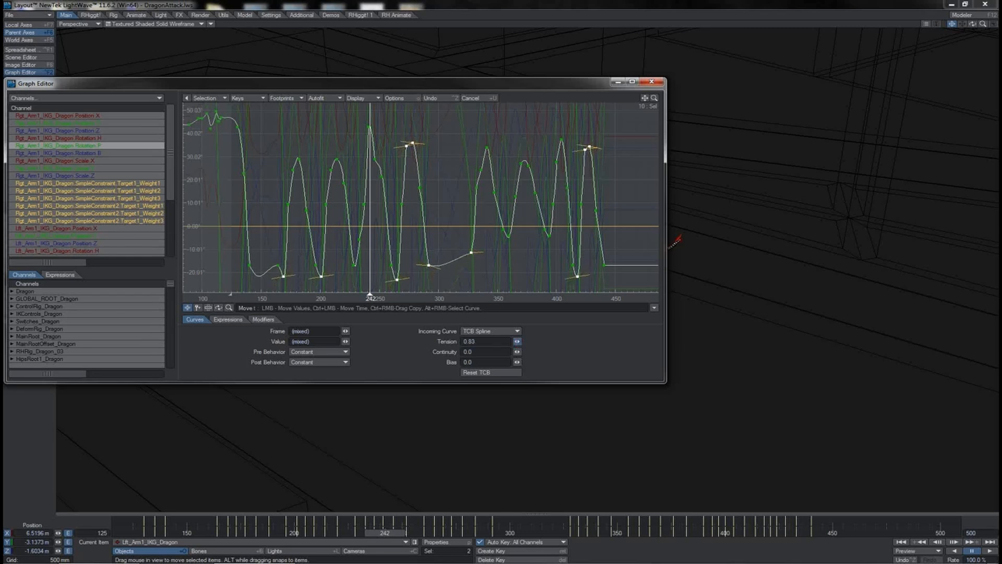
{"action": "left_click", "coordinate": [458, 206]}
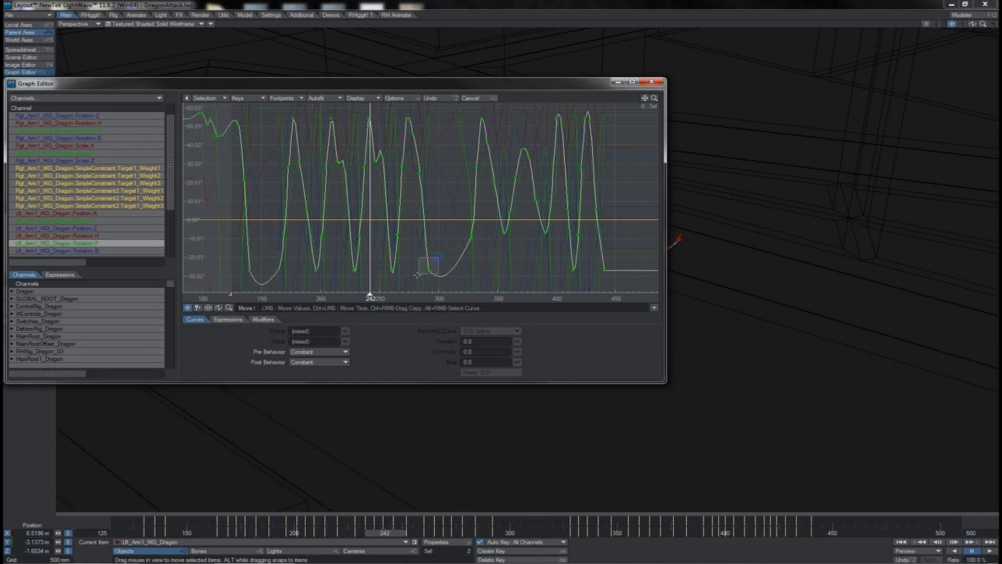
{"action": "left_click_drag", "start_coordinate": [516, 341], "coordinate": [528, 341]}
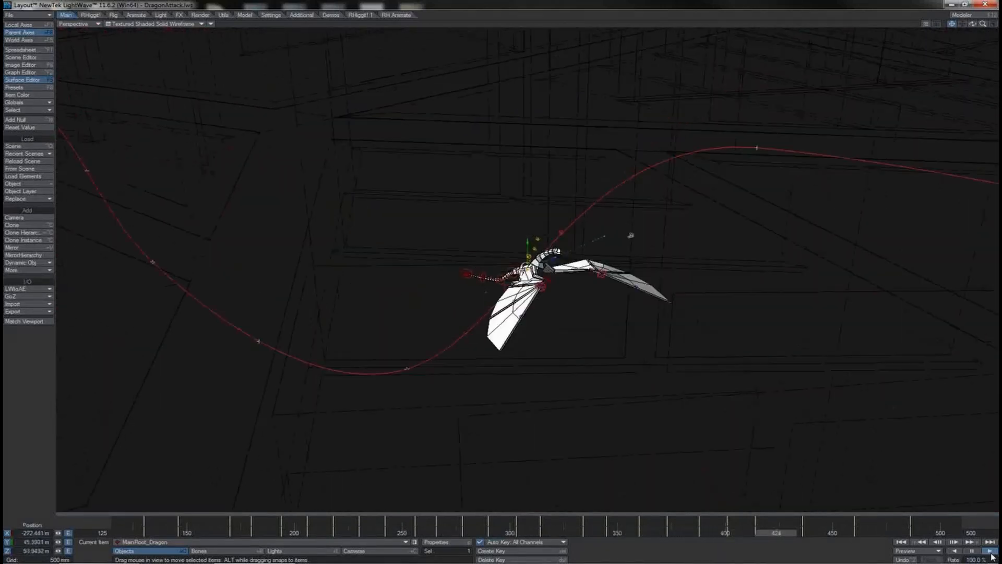
Review the dragon's flight through the camera, scrubbing from frame 334 back to frame 183.
{"action": "key", "text": "6"}
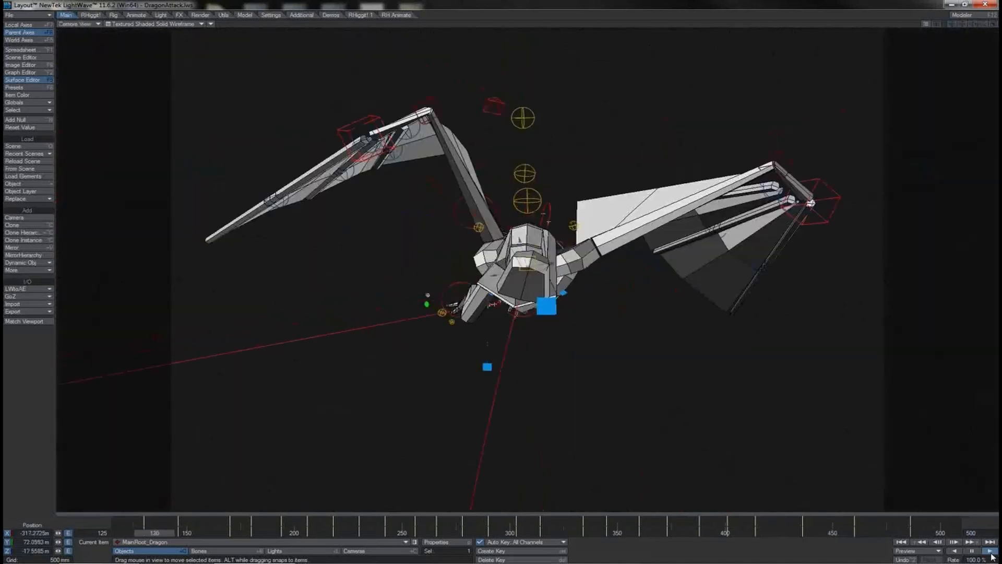
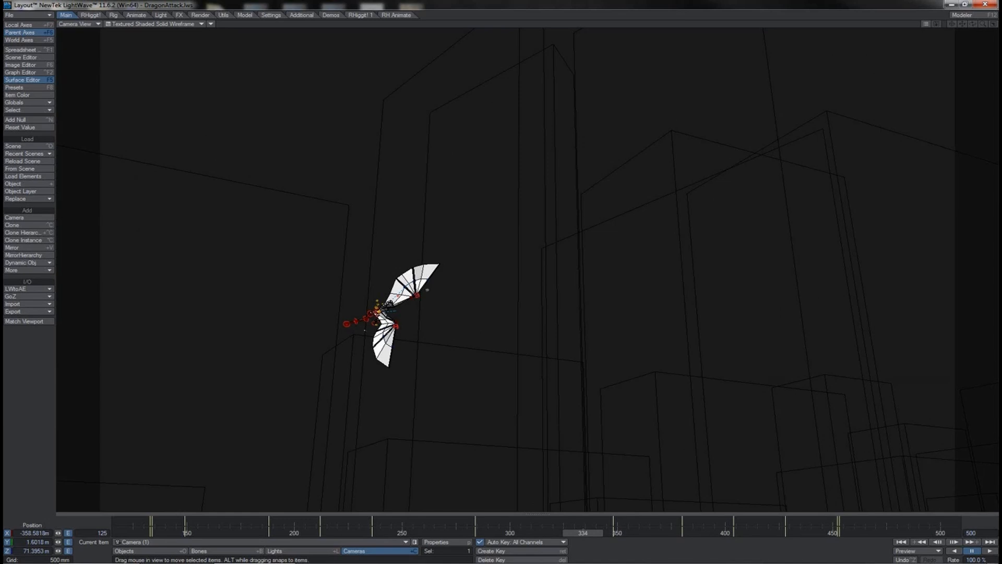
{"action": "left_click_drag", "start_coordinate": [582, 532], "coordinate": [322, 533]}
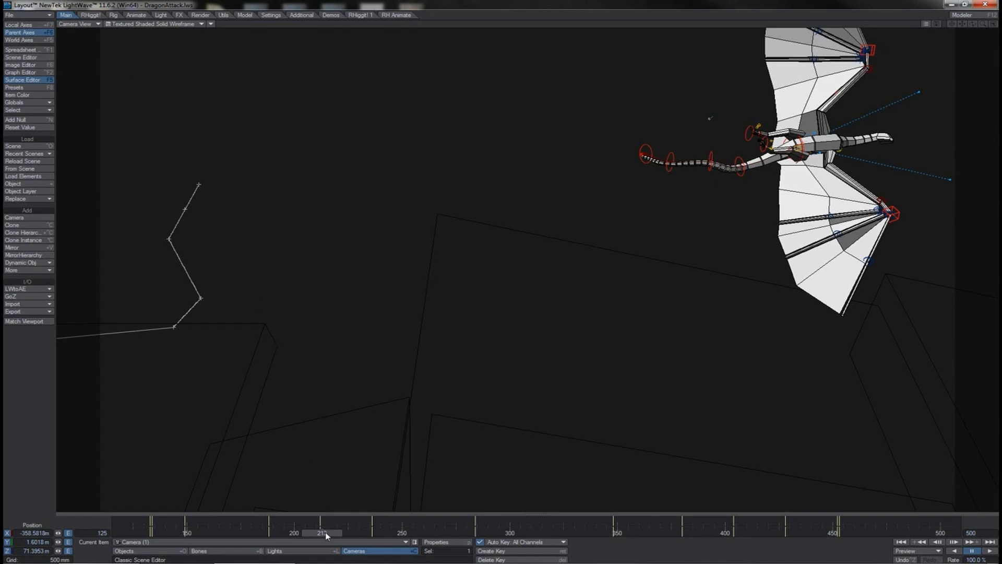
{"action": "left_click_drag", "start_coordinate": [325, 533], "coordinate": [258, 533]}
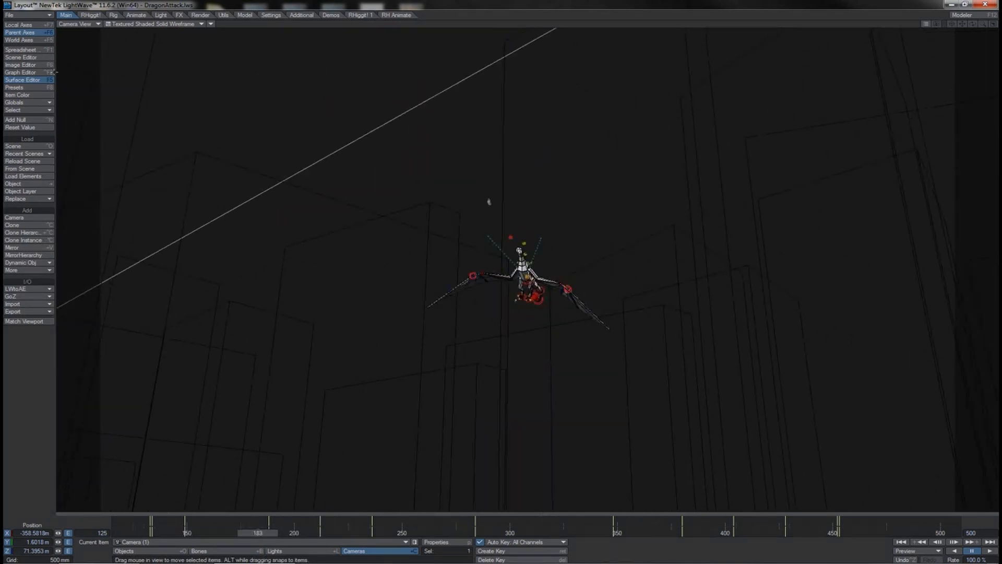
Unlock Lft_Arm1_IKGOffset_Dragon under IKControls in the Scene Editor and set its visibility to Textured Shaded Solid Wireframe.
{"action": "left_click", "coordinate": [21, 58]}
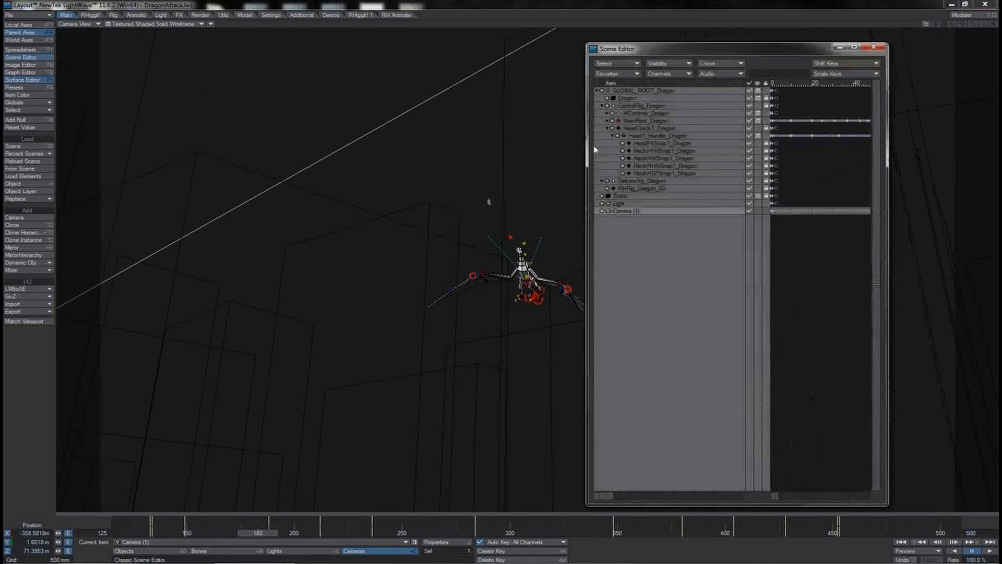
{"action": "left_click", "coordinate": [607, 113]}
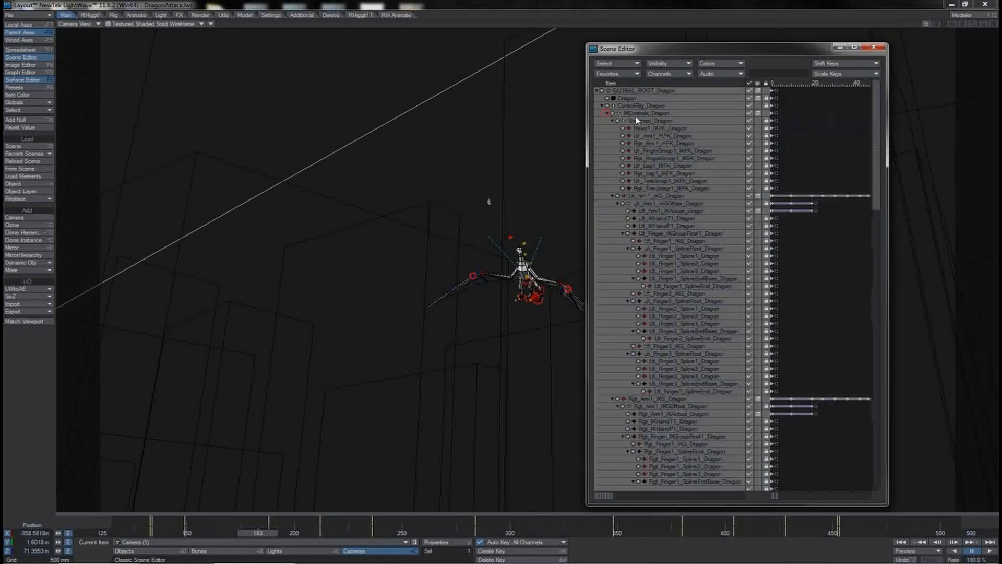
{"action": "left_click", "coordinate": [652, 196]}
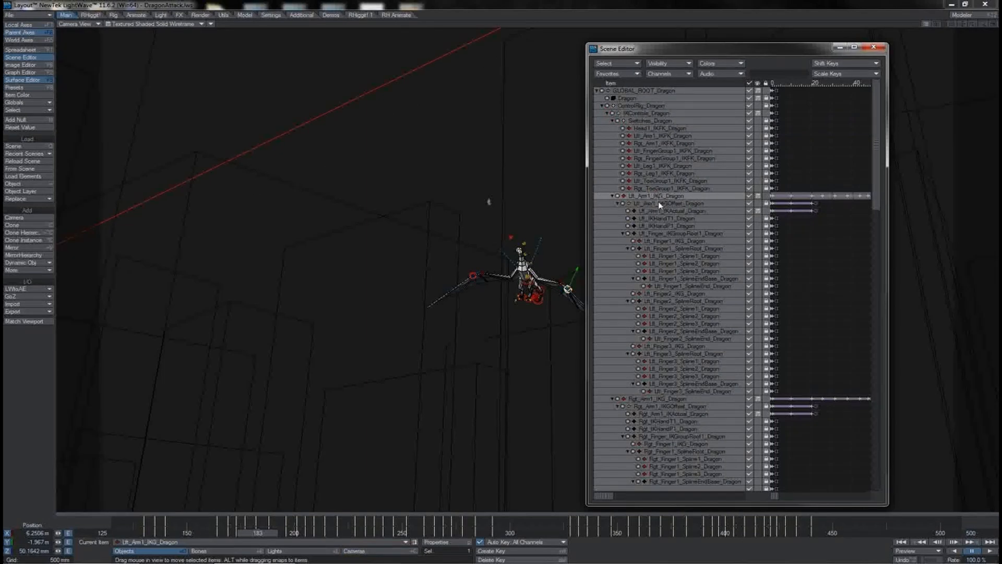
{"action": "left_click", "coordinate": [660, 204]}
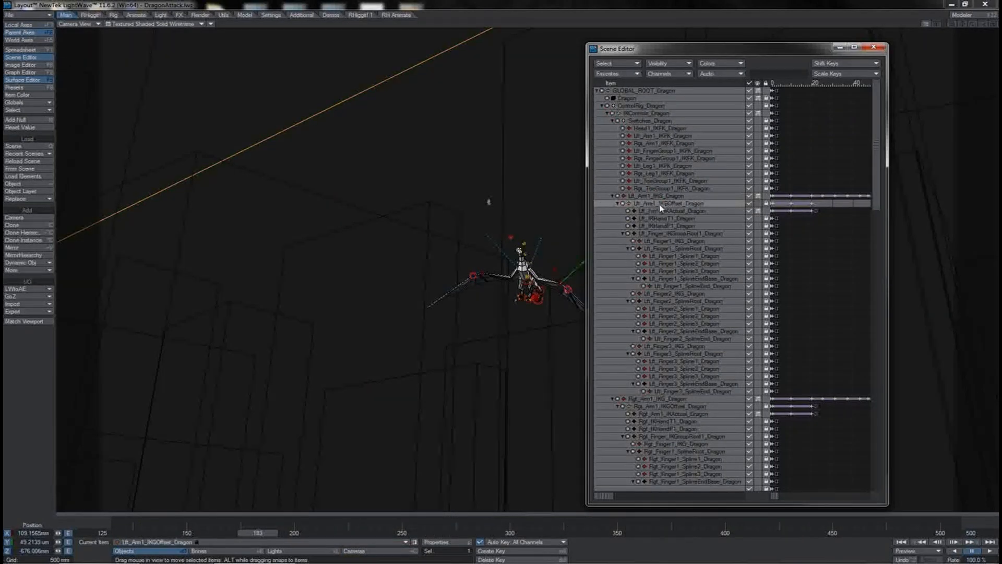
{"action": "left_click", "coordinate": [766, 203]}
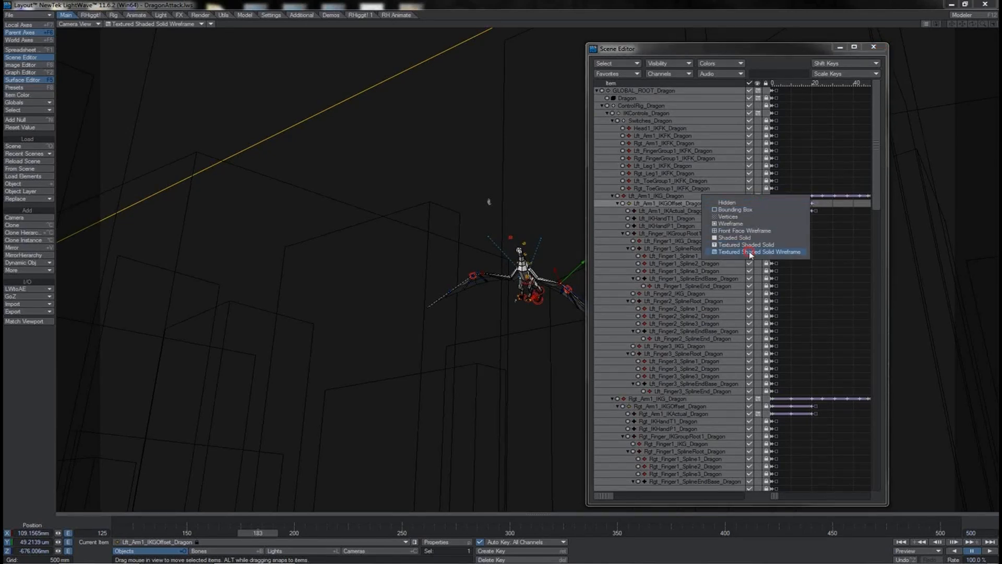
{"action": "left_click", "coordinate": [753, 253]}
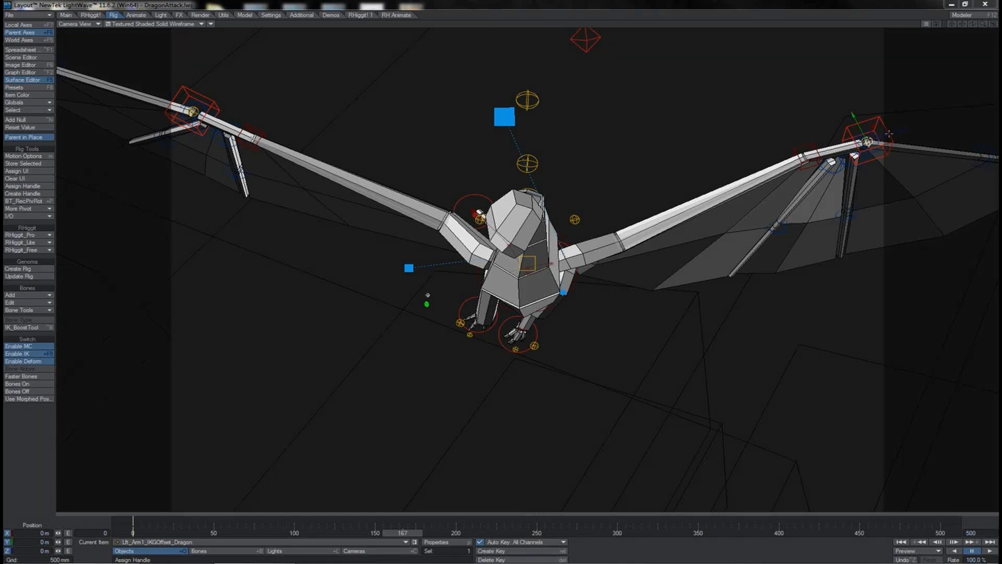
Lower the left arm's IK goal offset at frame 167 to Y -714.148 mm and Z -532.66 mm.
{"action": "left_click_drag", "start_coordinate": [889, 134], "coordinate": [875, 200]}
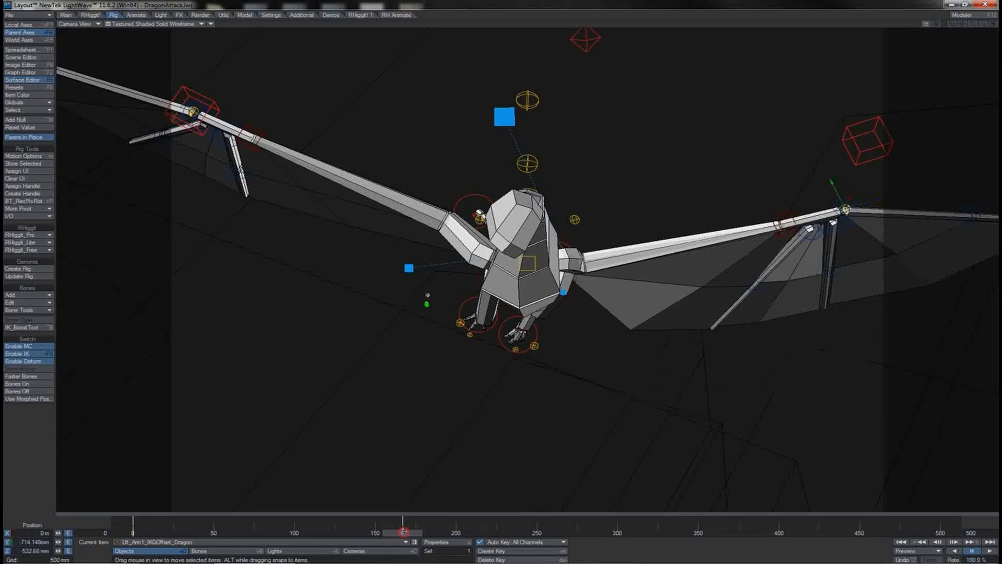
Review the dragon's flight, then examine the wing pose in perspective frame by frame from frame 180 back to 172.
{"action": "left_click_drag", "start_coordinate": [404, 534], "coordinate": [699, 534]}
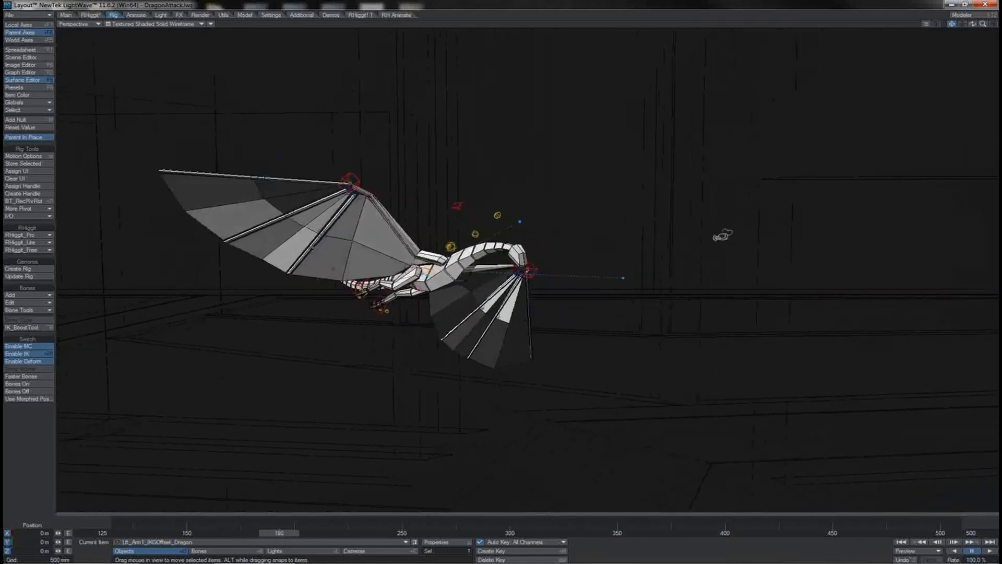
{"action": "key", "text": "Left"}
{"action": "key", "text": "Left"}
{"action": "key", "text": "Left"}
{"action": "key", "text": "Right"}
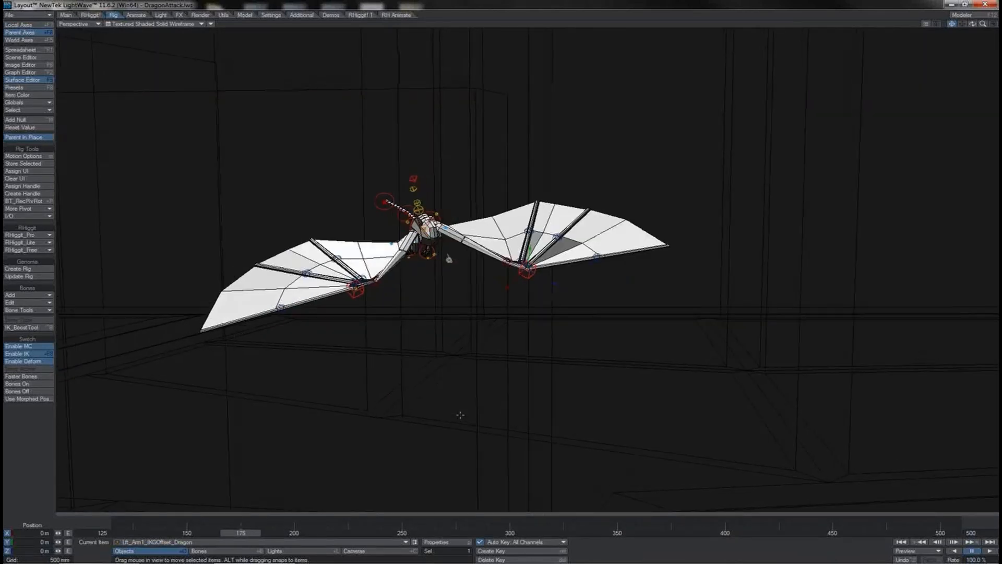
{"action": "key", "text": "Left"}
{"action": "key", "text": "Left"}
{"action": "key", "text": "Left"}
{"action": "key", "text": "Left"}
{"action": "key", "text": "Right"}
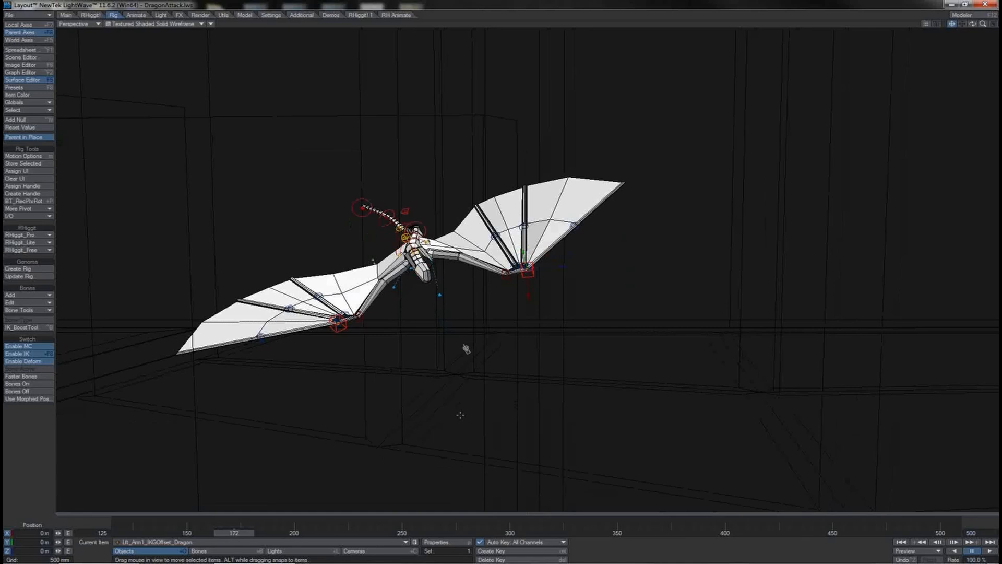
Key the left arm's IK goal offset at frame 171 with its position at zero.
{"action": "key", "text": "Left"}
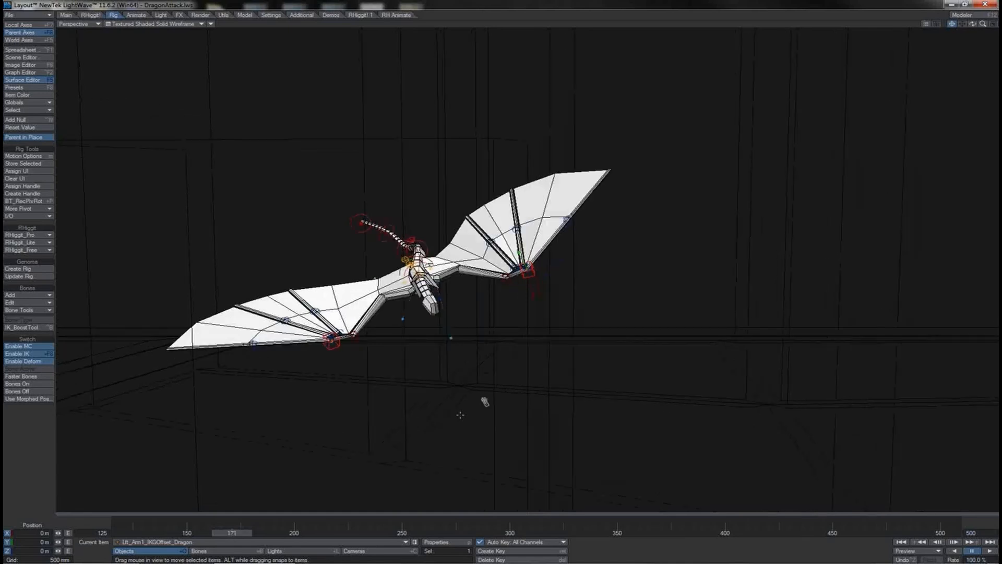
{"action": "key", "text": "Right"}
{"action": "key", "text": "Right"}
{"action": "key", "text": "Right"}
{"action": "key", "text": "Right"}
{"action": "key", "text": "Right"}
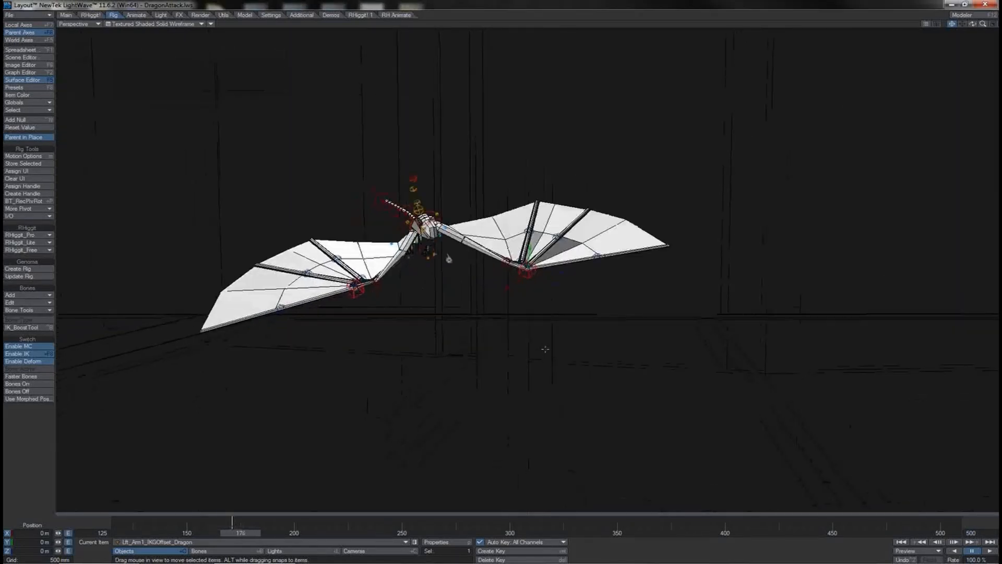
Rotate the left arm's IK goal offset at frame 177 to heading -20.70° and bank 20.40°.
{"action": "key", "text": "Right"}
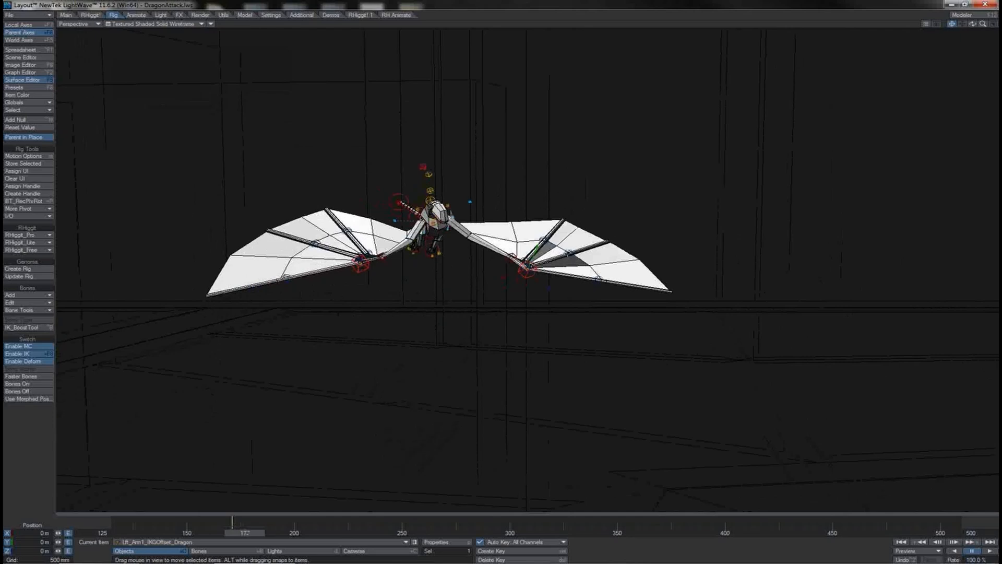
{"action": "left_click_drag", "start_coordinate": [537, 250], "coordinate": [275, 45]}
{"action": "key", "text": "y"}
{"action": "right_click_drag", "start_coordinate": [275, 45], "coordinate": [275, 44]}
Step frame by frame through the wing stroke around frames 175 to 190 to examine the rotated left wing.
{"action": "key", "text": "Left"}
{"action": "key", "text": "Left"}
{"action": "key", "text": "Left"}
{"action": "key", "text": "Left"}
{"action": "key", "text": "Left"}
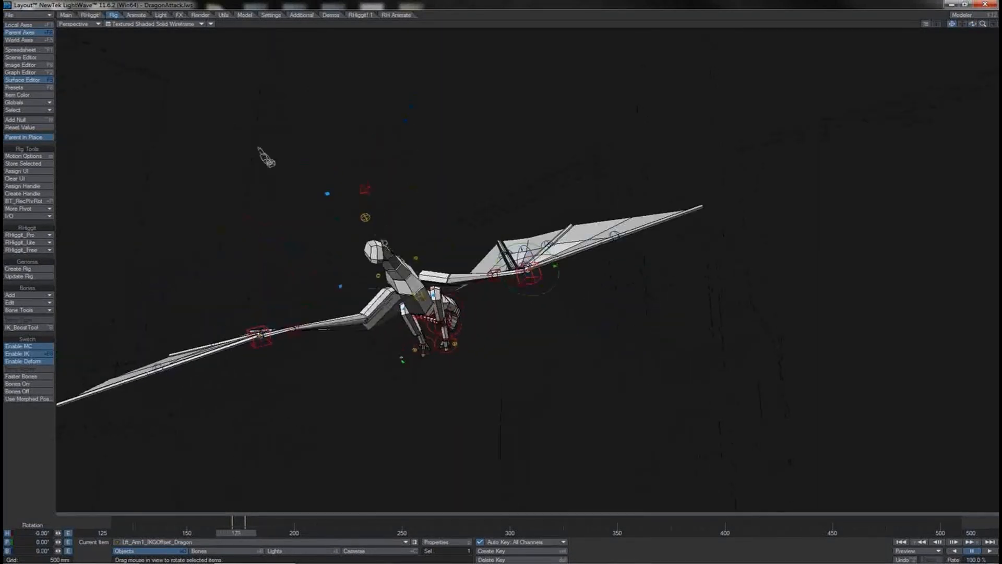
{"action": "key", "text": "Right"}
{"action": "key", "text": "Right"}
{"action": "key", "text": "Right"}
{"action": "key", "text": "Right"}
{"action": "key", "text": "Right"}
{"action": "key", "text": "Right"}
{"action": "key", "text": "Right"}
{"action": "key", "text": "Right"}
{"action": "key", "text": "Right"}
{"action": "key", "text": "Right"}
{"action": "key", "text": "Right"}
{"action": "key", "text": "Right"}
{"action": "key", "text": "Right"}
{"action": "key", "text": "Right"}
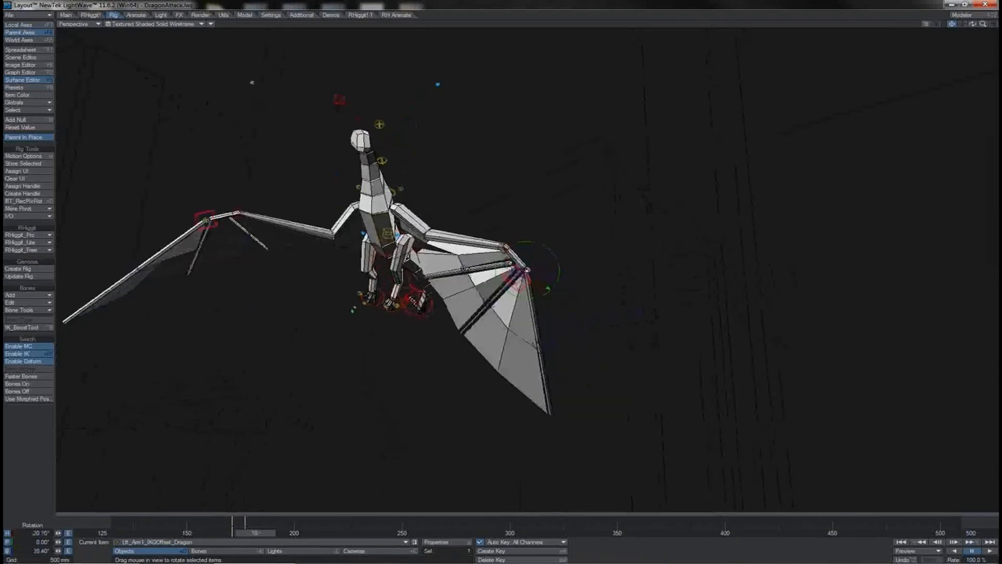
{"action": "key", "text": "Right"}
{"action": "key", "text": "Right"}
{"action": "key", "text": "Right"}
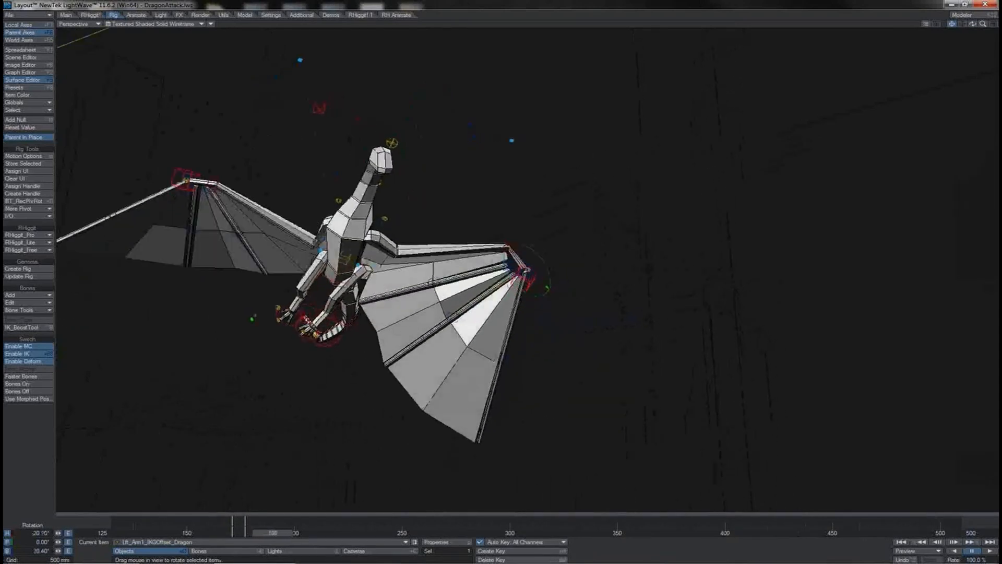
{"action": "key", "text": "Right"}
{"action": "key", "text": "Right"}
{"action": "key", "text": "Right"}
Hold the left arm offset's rotation of heading -20.70° and bank 20.40° with a key at frame 189.
{"action": "key", "text": "Left"}
{"action": "key", "text": "Left"}
{"action": "key", "text": "Left"}
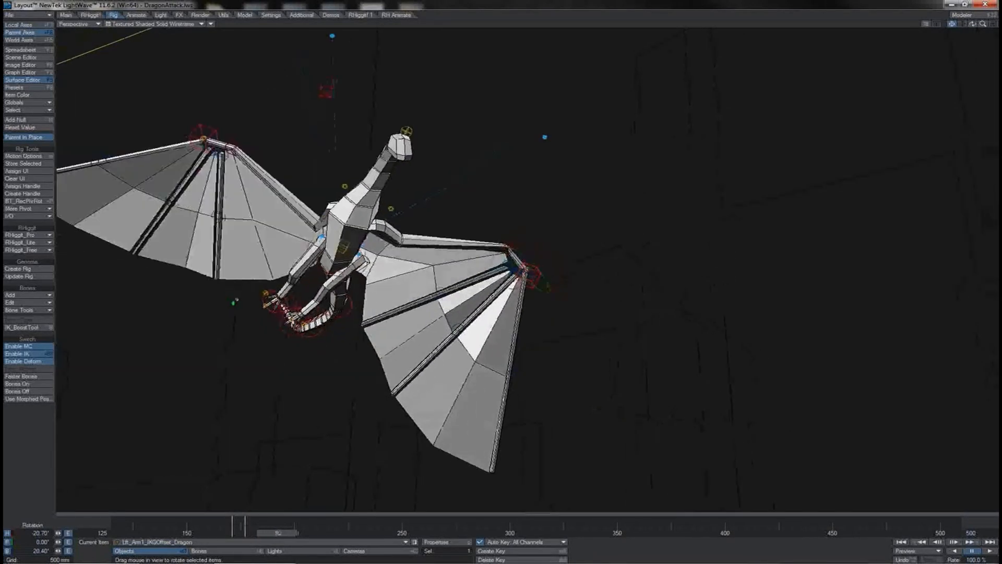
{"action": "key", "text": "Right"}
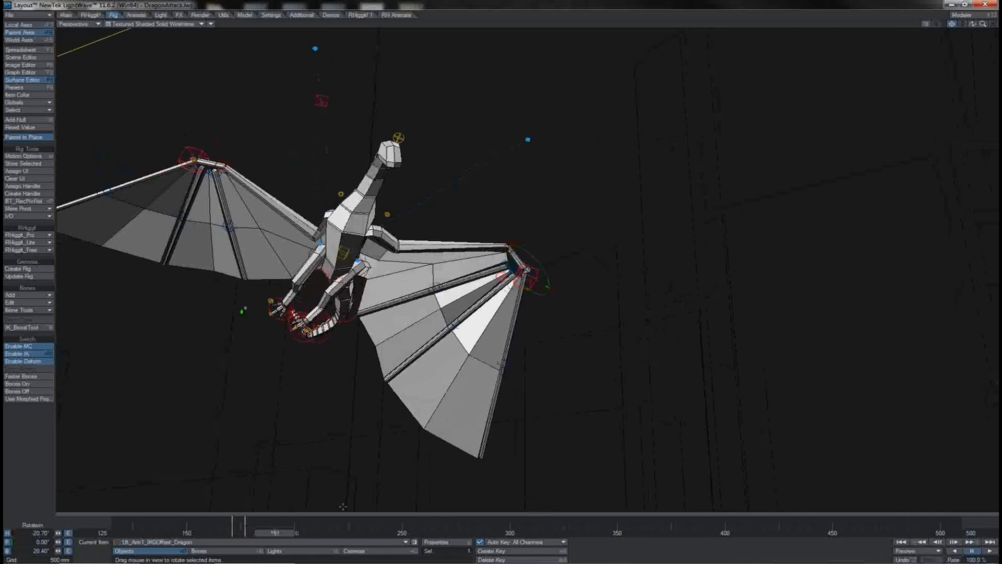
{"action": "left_click_drag", "start_coordinate": [954, 62], "coordinate": [611, 78]}
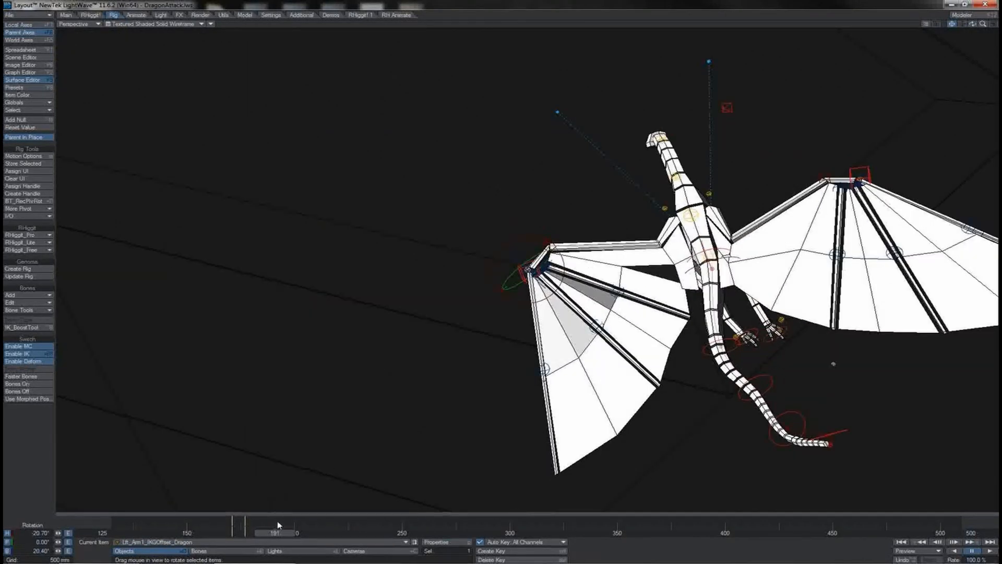
{"action": "mouse_move", "coordinate": [279, 534]}
{"action": "left_mouse_down"}
{"action": "mouse_move", "coordinate": [246, 535]}
{"action": "mouse_move", "coordinate": [269, 534]}
{"action": "left_mouse_up"}
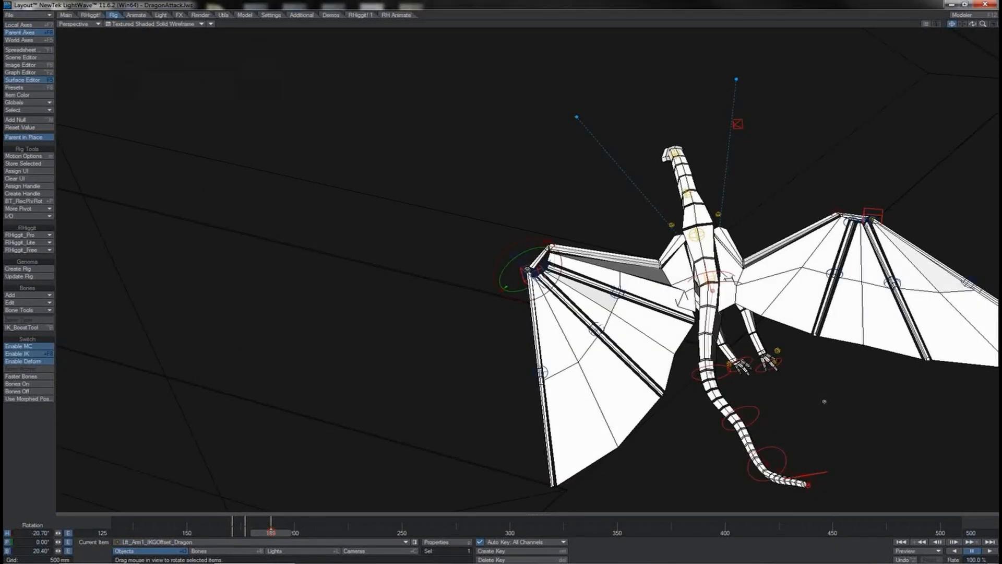
Reset both the rotation and the position of the left arm's IK goal offset at frame 198.
{"action": "left_click_drag", "start_coordinate": [271, 534], "coordinate": [290, 533]}
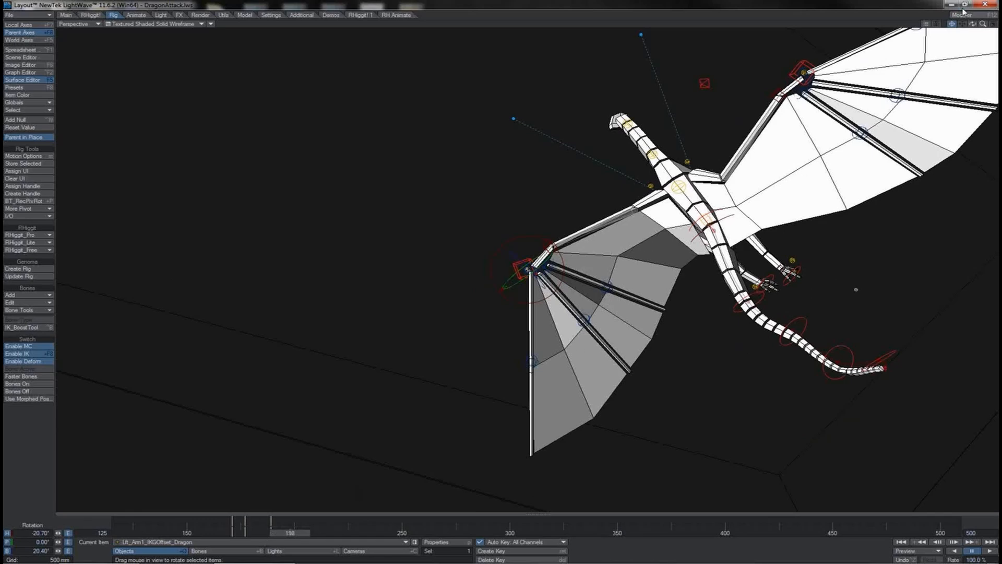
{"action": "left_click_drag", "start_coordinate": [972, 23], "coordinate": [43, 130]}
{"action": "left_click", "coordinate": [43, 131]}
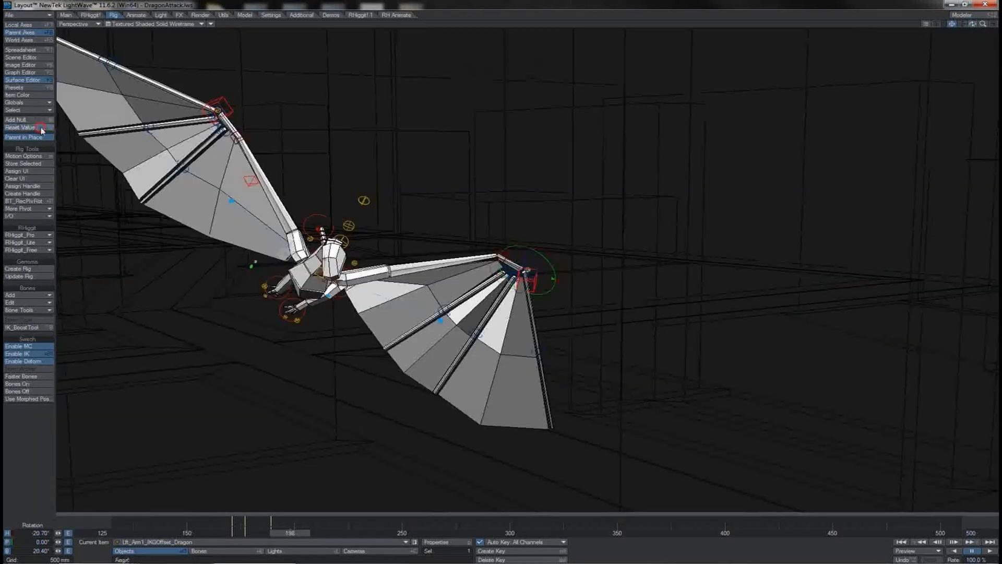
{"action": "key", "text": "t"}
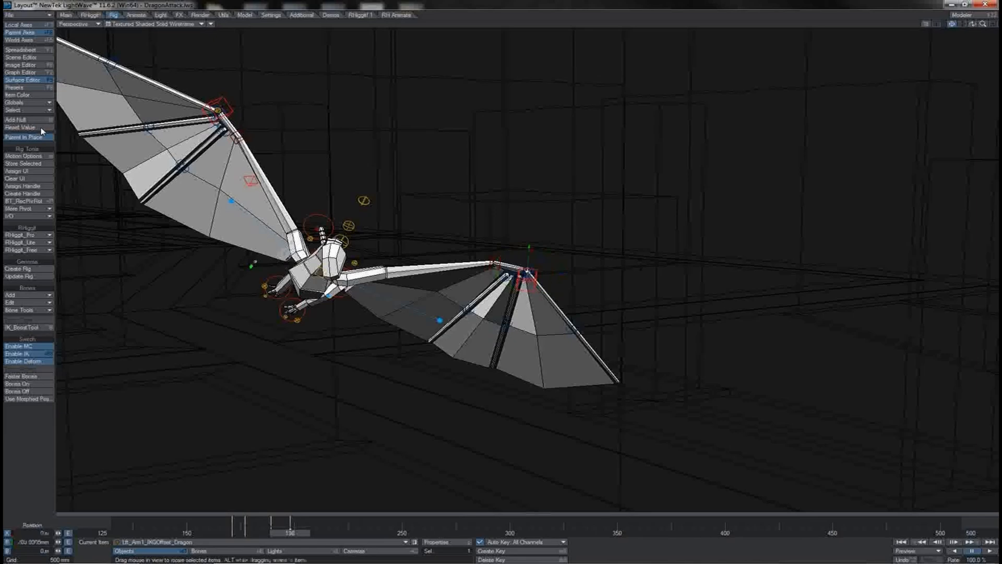
{"action": "left_click", "coordinate": [43, 130]}
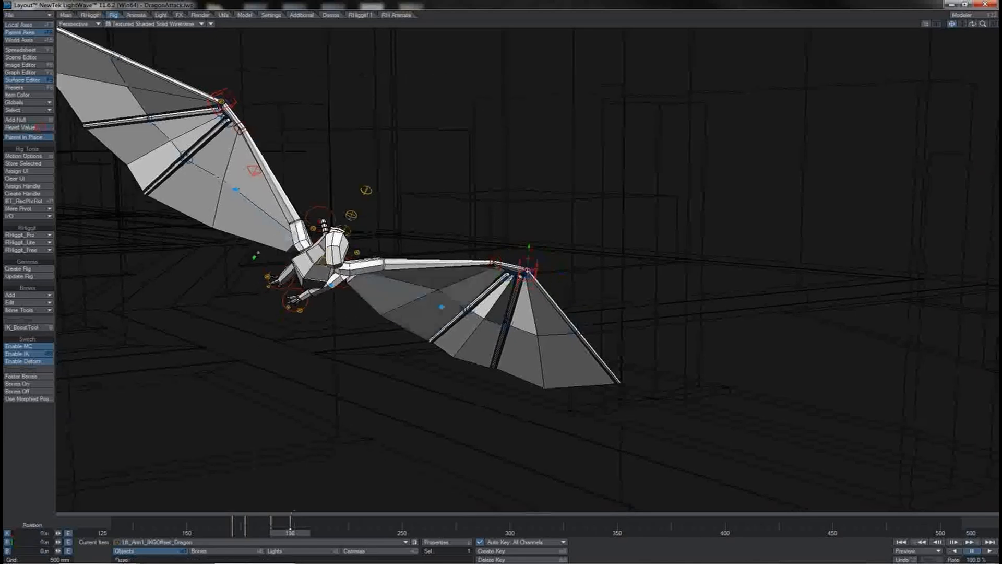
{"action": "left_click_drag", "start_coordinate": [290, 533], "coordinate": [252, 533]}
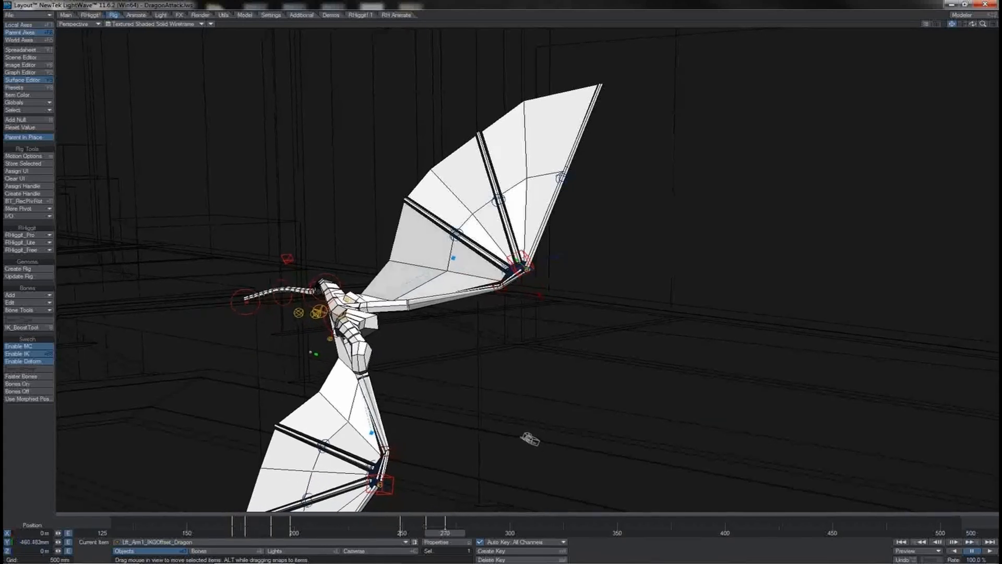
Rotate the left arm's IK goal offset at frame 270 to pitch 19.60° and bank 35.40°.
{"action": "key", "text": "y"}
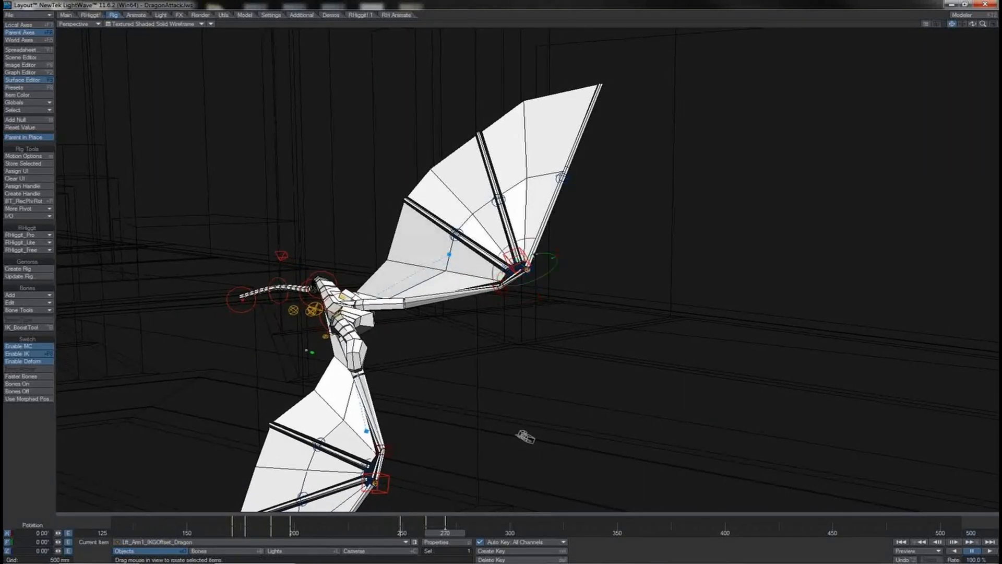
{"action": "left_click_drag", "start_coordinate": [555, 258], "coordinate": [556, 277]}
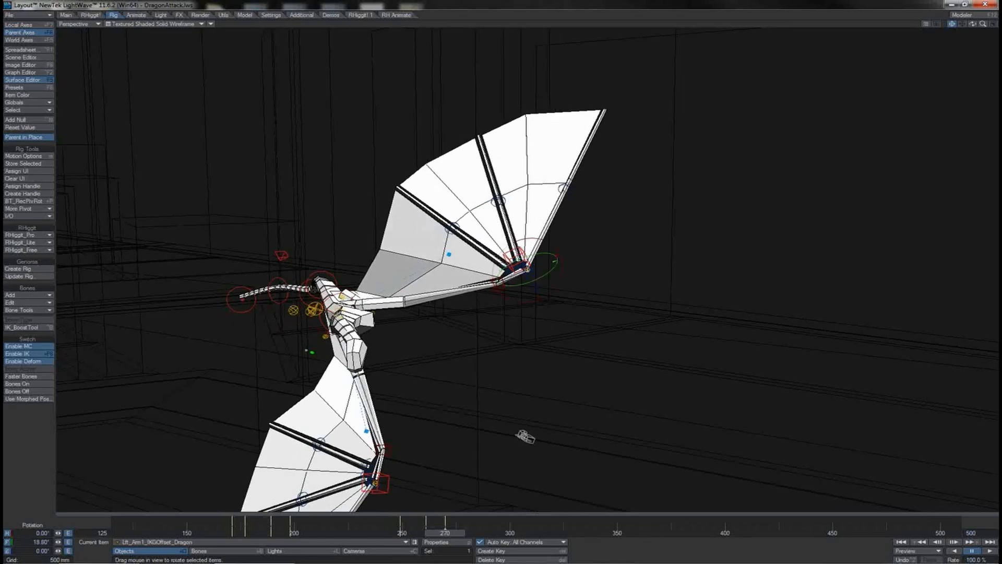
{"action": "left_click_drag", "start_coordinate": [973, 24], "coordinate": [995, 20]}
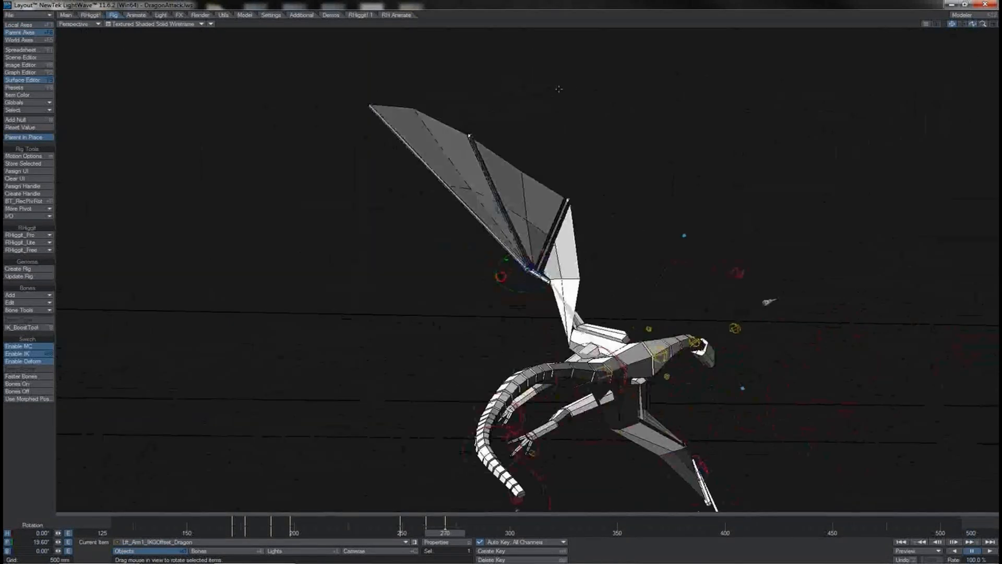
{"action": "left_click_drag", "start_coordinate": [511, 274], "coordinate": [526, 274]}
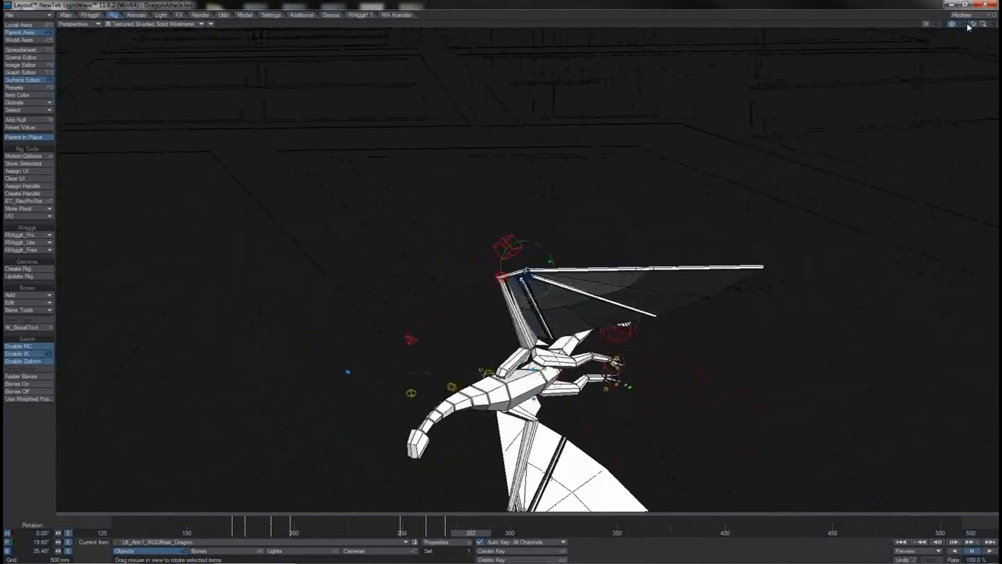
Rotate the left arm's IK goal offset at frame 282 to heading about 20.5°, pitch 10.60° and bank 29.20°.
{"action": "mouse_move", "coordinate": [972, 24]}
{"action": "left_mouse_down"}
{"action": "mouse_move", "coordinate": [994, 21]}
{"action": "mouse_move", "coordinate": [973, 26]}
{"action": "left_mouse_up"}
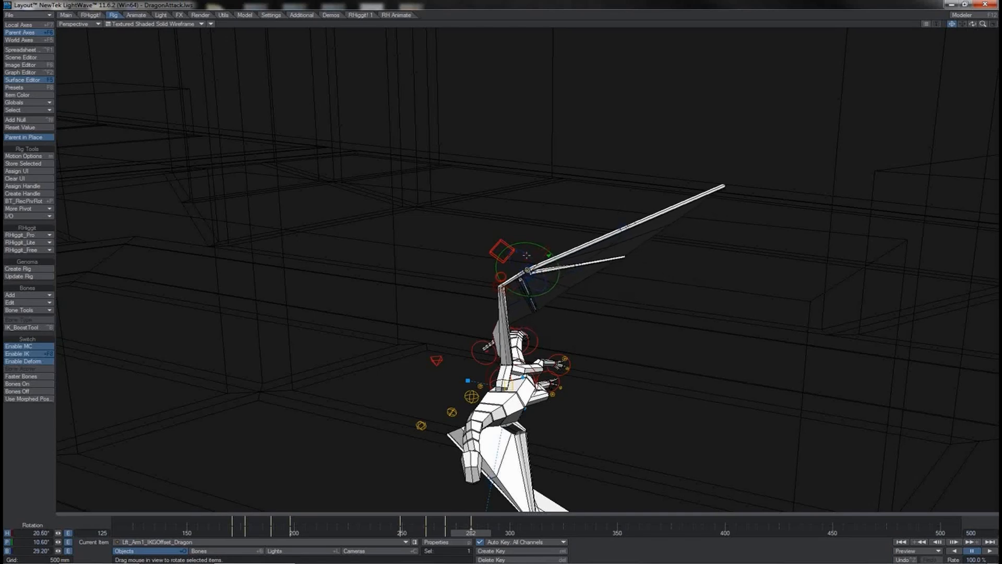
{"action": "left_click_drag", "start_coordinate": [527, 255], "coordinate": [888, 261], "text": "alt"}
{"action": "left_click_drag", "start_coordinate": [629, 305], "coordinate": [770, 307], "text": "alt"}
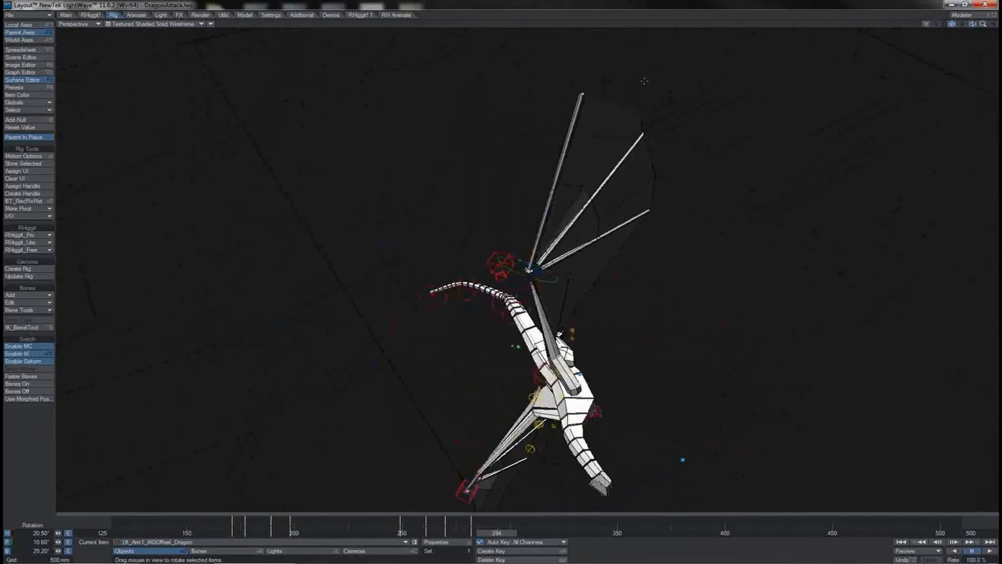
Reset the left arm offset's rotation and position at frame 309, and key the same zero pose at frame 334.
{"action": "left_click", "coordinate": [46, 127]}
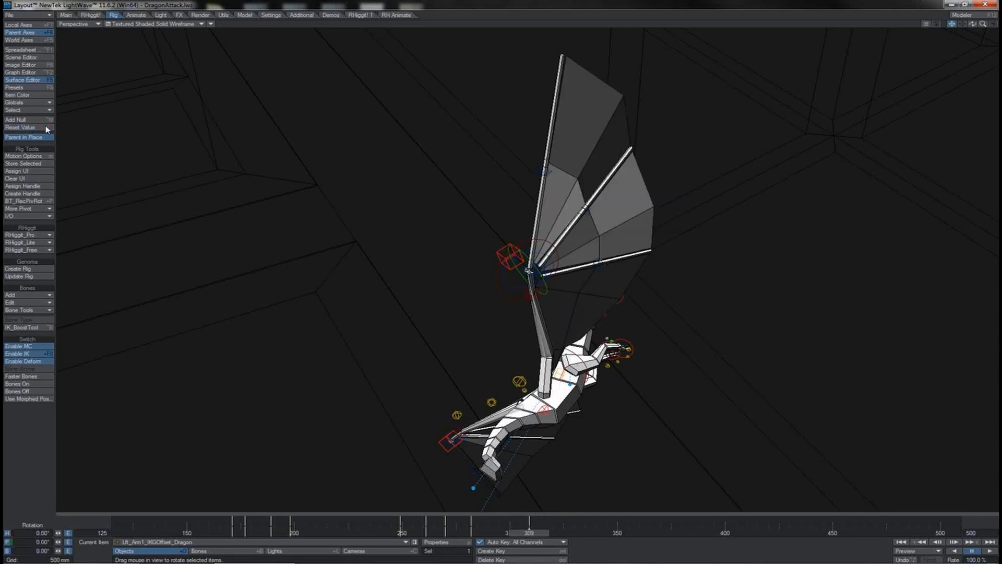
{"action": "key", "text": "t"}
{"action": "left_click", "coordinate": [46, 126]}
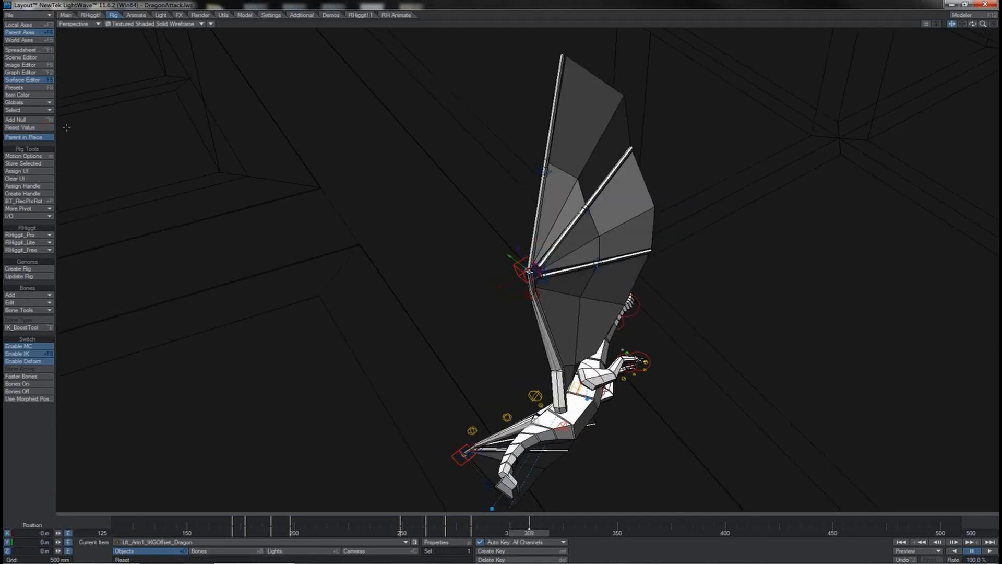
{"action": "left_click_drag", "start_coordinate": [536, 529], "coordinate": [581, 537]}
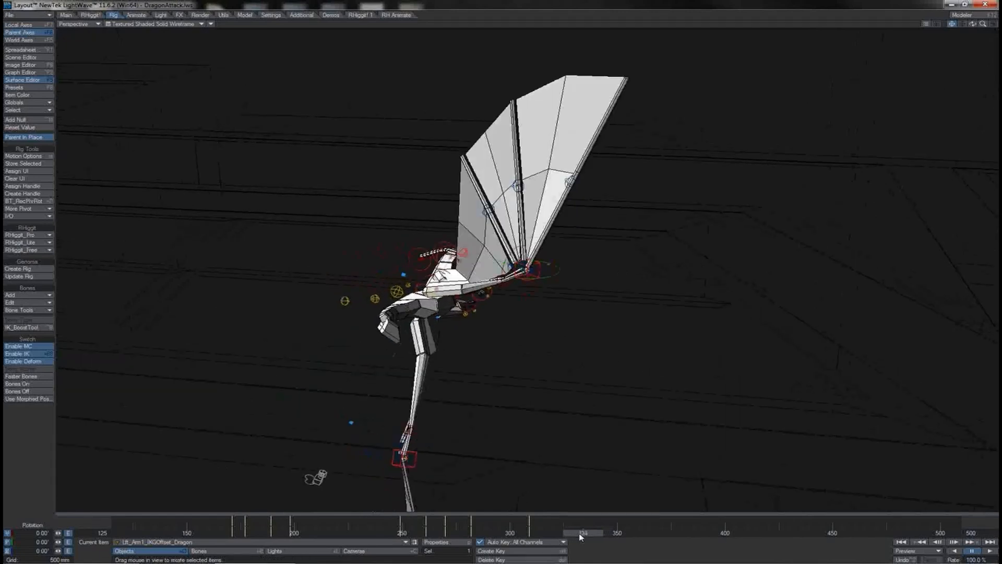
{"action": "key", "text": "Return"}
{"action": "key", "text": "Return"}
Bank the left arm's IK goal offset to 33.20° at frame 344.
{"action": "key", "text": "Right"}
{"action": "key", "text": "Right"}
{"action": "key", "text": "Right"}
{"action": "key", "text": "Right"}
{"action": "key", "text": "Right"}
{"action": "key", "text": "Right"}
{"action": "key", "text": "Right"}
{"action": "key", "text": "Right"}
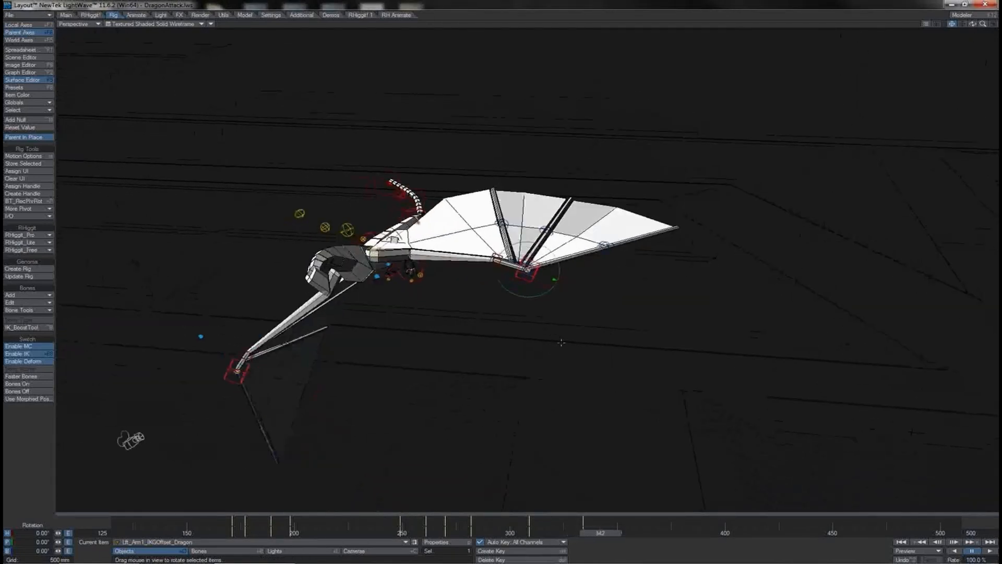
{"action": "key", "text": "Right"}
{"action": "key", "text": "Right"}
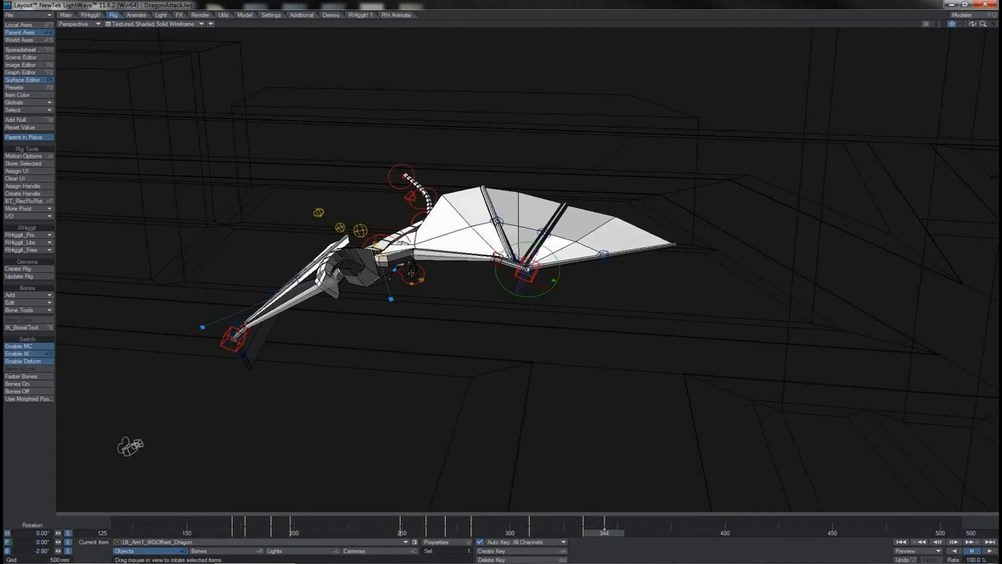
{"action": "left_click_drag", "start_coordinate": [527, 269], "coordinate": [560, 269]}
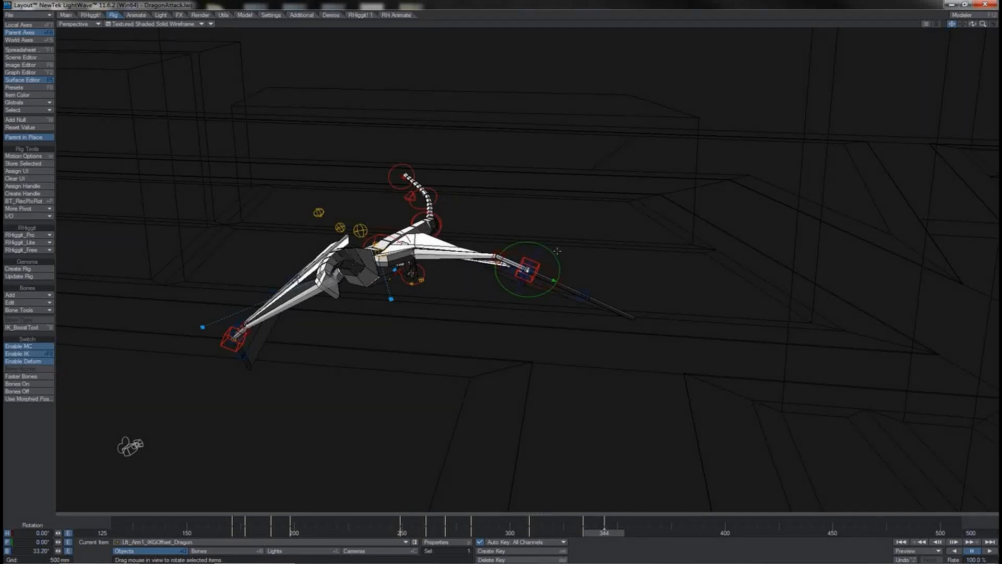
At frame 355, reset the left arm offset's rotation and bank it to -27.20°.
{"action": "key", "text": "Right"}
{"action": "key", "text": "Right"}
{"action": "key", "text": "Right"}
{"action": "key", "text": "Right"}
{"action": "key", "text": "Right"}
{"action": "key", "text": "Right"}
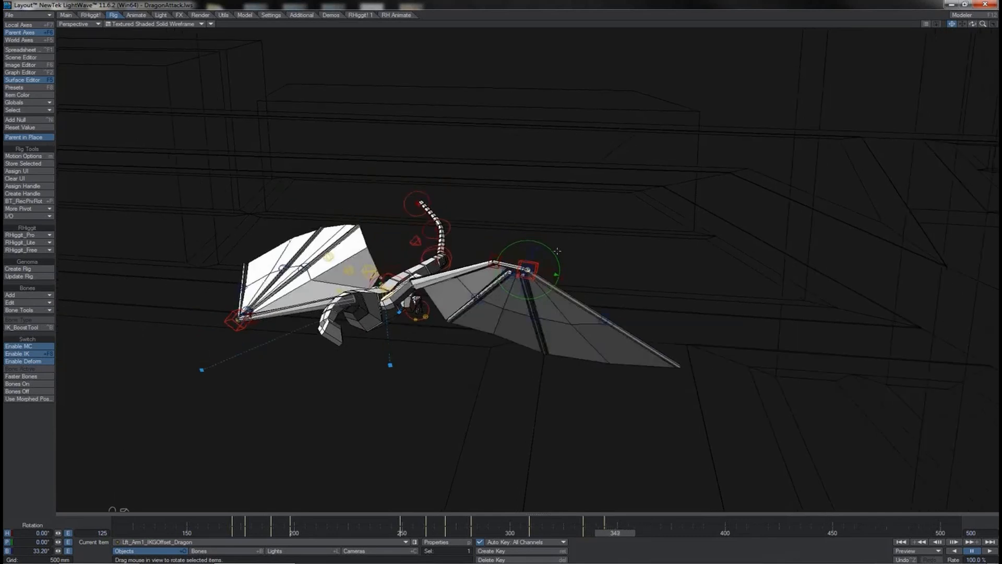
{"action": "key", "text": "Right"}
{"action": "key", "text": "Right"}
{"action": "key", "text": "Right"}
{"action": "key", "text": "Right"}
{"action": "key", "text": "Right"}
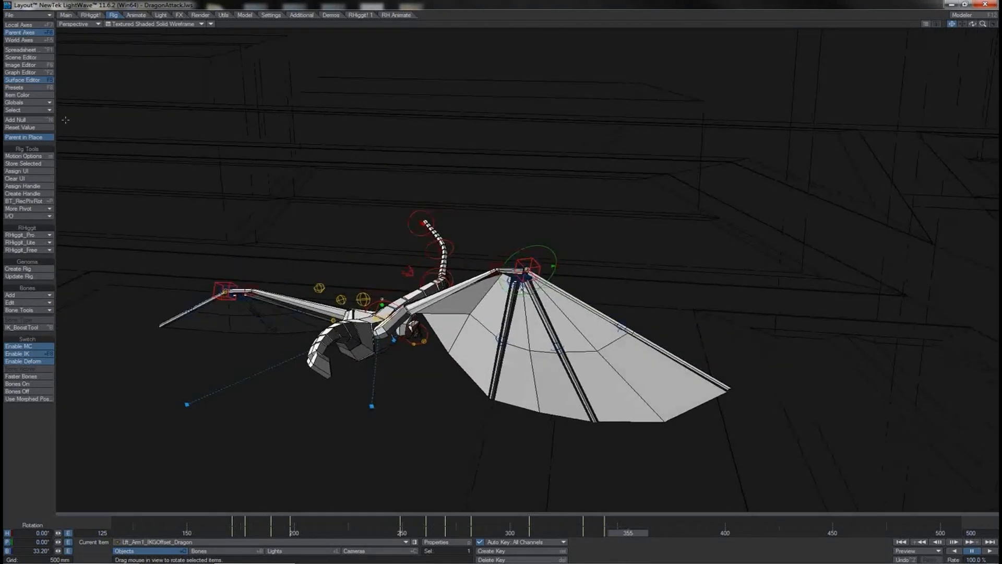
{"action": "left_click", "coordinate": [40, 128]}
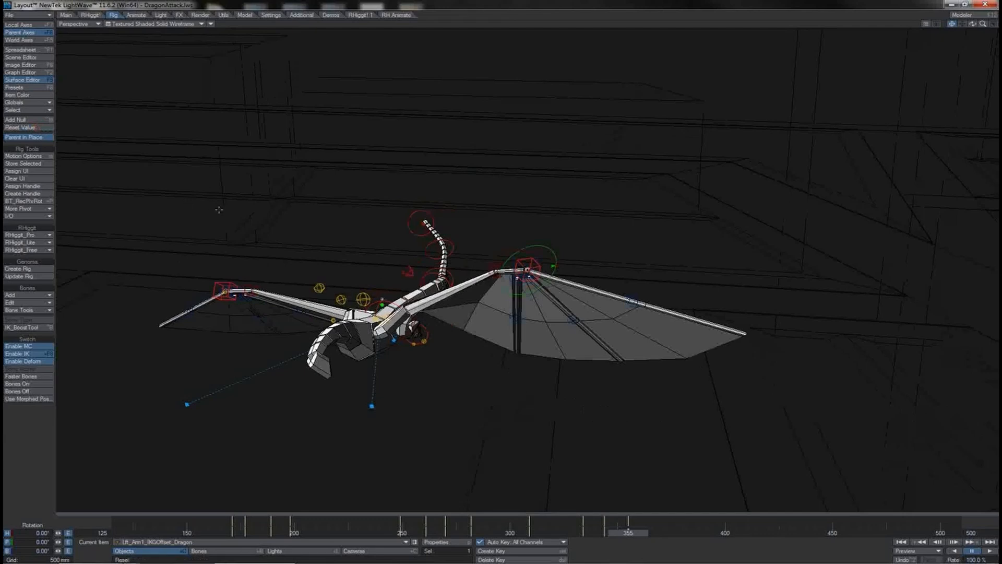
{"action": "mouse_move", "coordinate": [618, 530]}
{"action": "left_mouse_down"}
{"action": "mouse_move", "coordinate": [575, 530]}
{"action": "mouse_move", "coordinate": [618, 530]}
{"action": "left_mouse_up"}
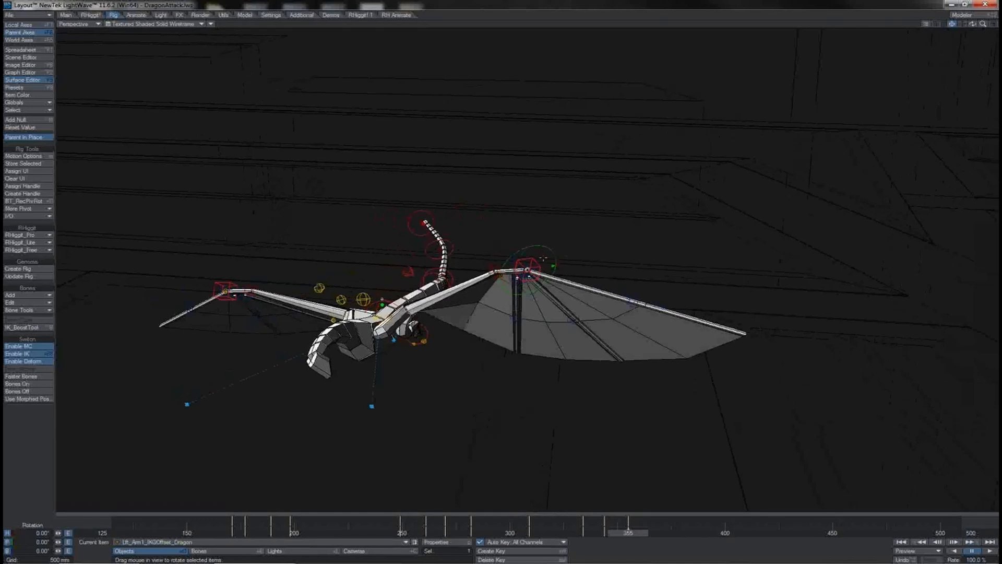
{"action": "right_click_drag", "start_coordinate": [553, 292], "coordinate": [517, 292]}
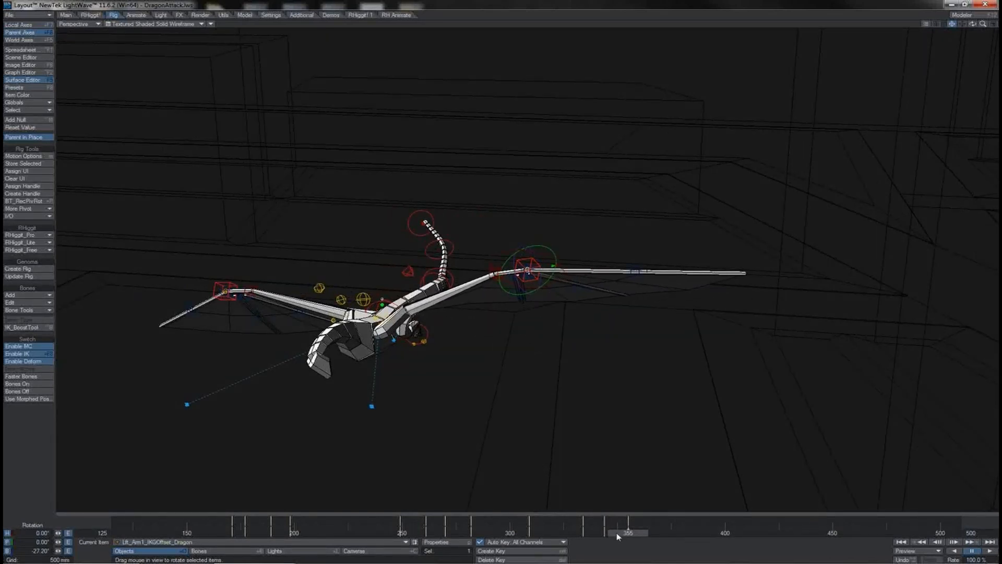
Reset the left arm's IK goal offset rotation at frame 362, and play the animation through the camera view.
{"action": "left_click_drag", "start_coordinate": [618, 536], "coordinate": [590, 535]}
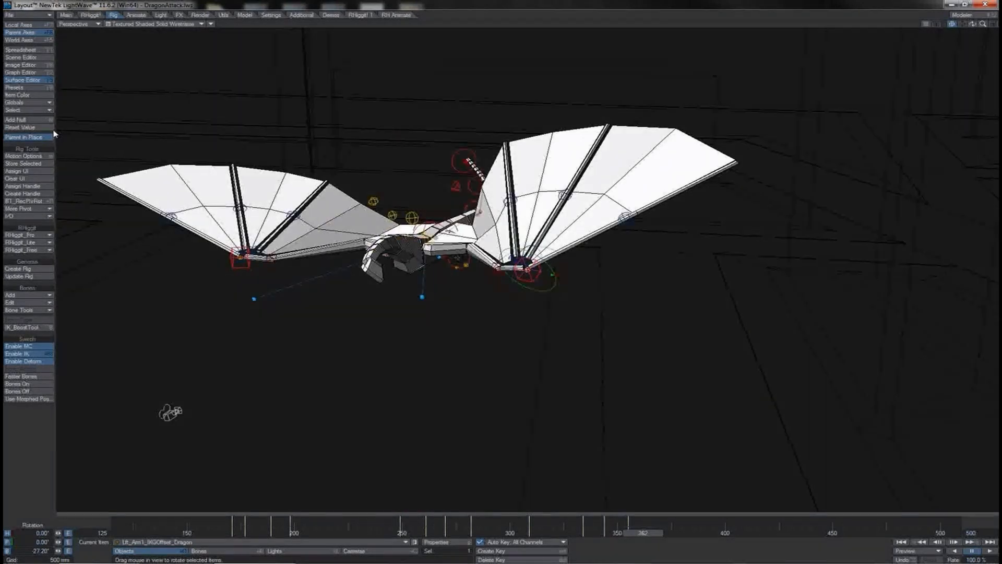
{"action": "left_click", "coordinate": [48, 128]}
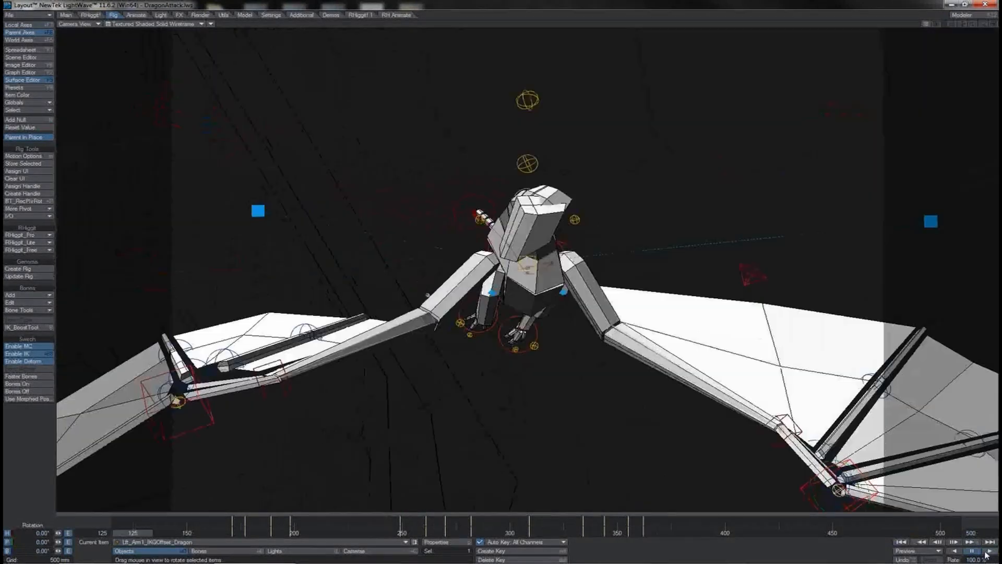
{"action": "left_click", "coordinate": [988, 552]}
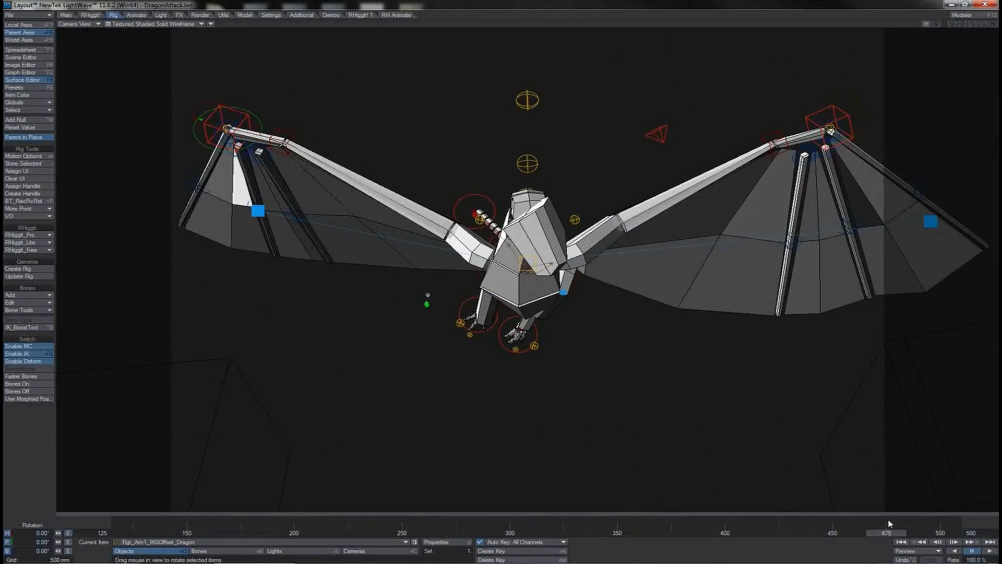
In the perspective view, move the right arm's IK goal offset to about 568 mm in Y at frame 200.
{"action": "key", "text": "4"}
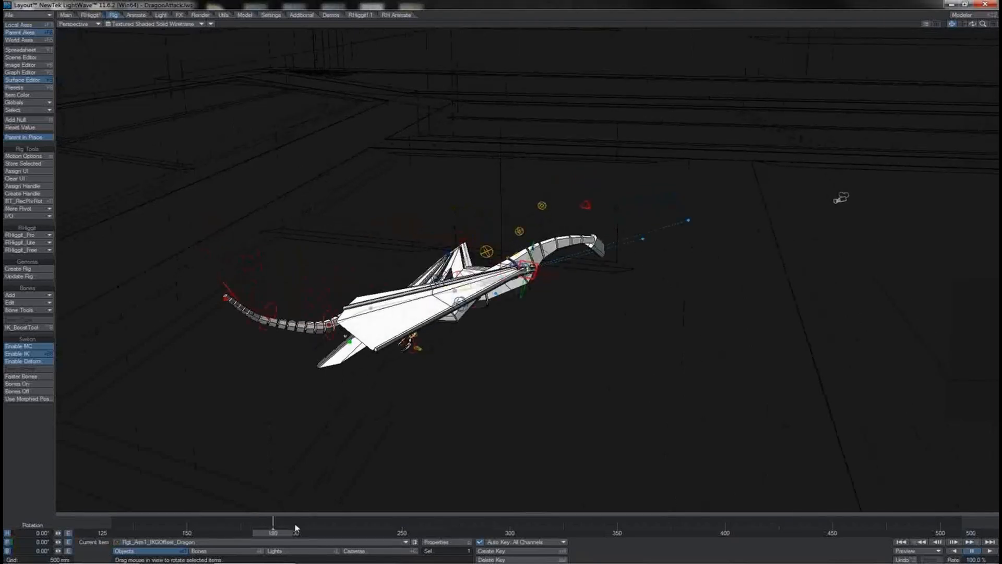
{"action": "left_click_drag", "start_coordinate": [282, 537], "coordinate": [301, 537]}
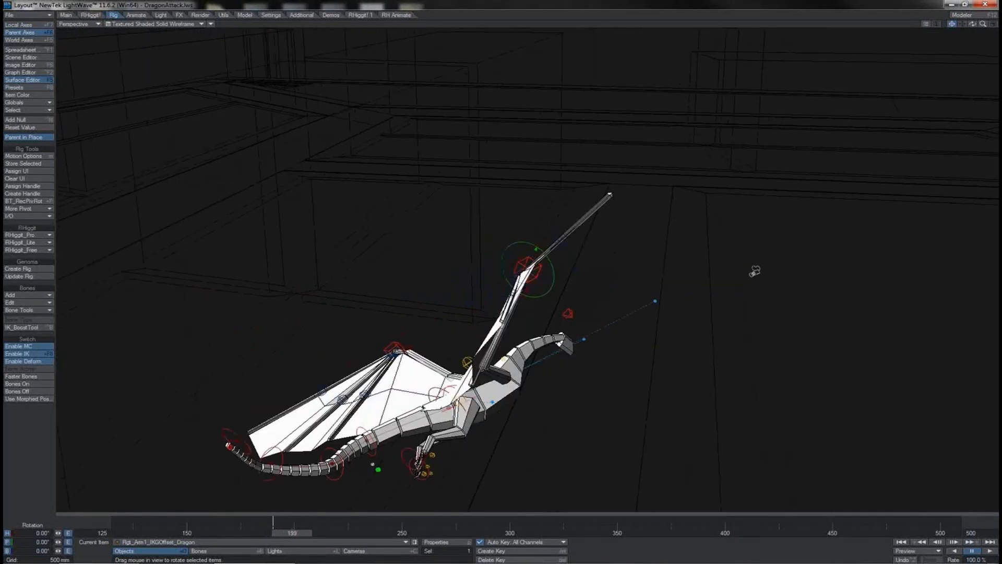
{"action": "key", "text": "t"}
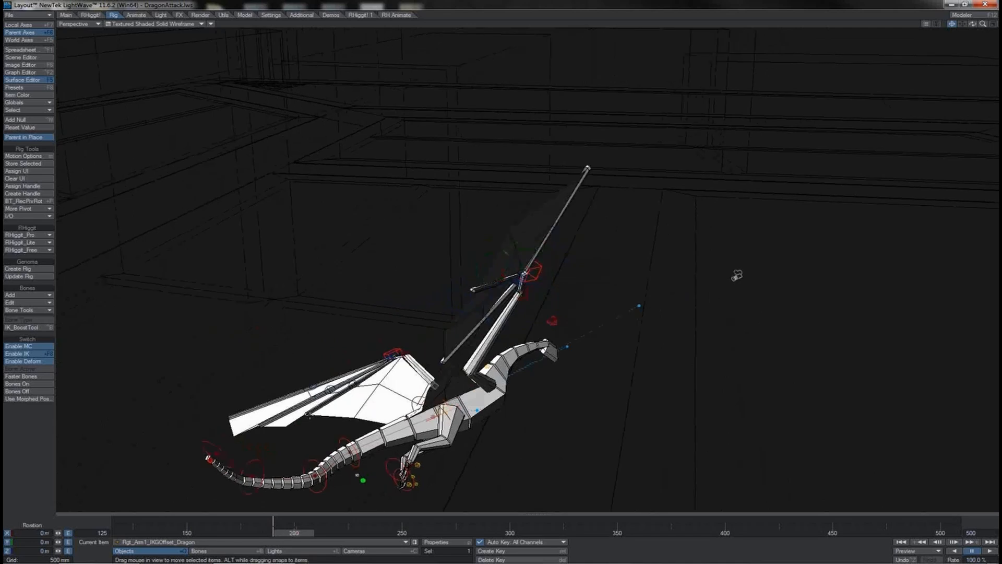
{"action": "right_click_drag", "start_coordinate": [737, 275], "coordinate": [753, 286]}
At frame 208, reset the right arm offset's position, and rotate it to pitch 12.70° and bank -20.80°.
{"action": "left_click_drag", "start_coordinate": [972, 25], "coordinate": [972, 25]}
{"action": "key", "text": "Right"}
{"action": "key", "text": "Right"}
{"action": "key", "text": "Right"}
{"action": "key", "text": "Right"}
{"action": "key", "text": "Right"}
{"action": "key", "text": "Right"}
{"action": "key", "text": "Right"}
{"action": "key", "text": "Right"}
{"action": "key", "text": "Right"}
{"action": "key", "text": "Right"}
{"action": "key", "text": "Right"}
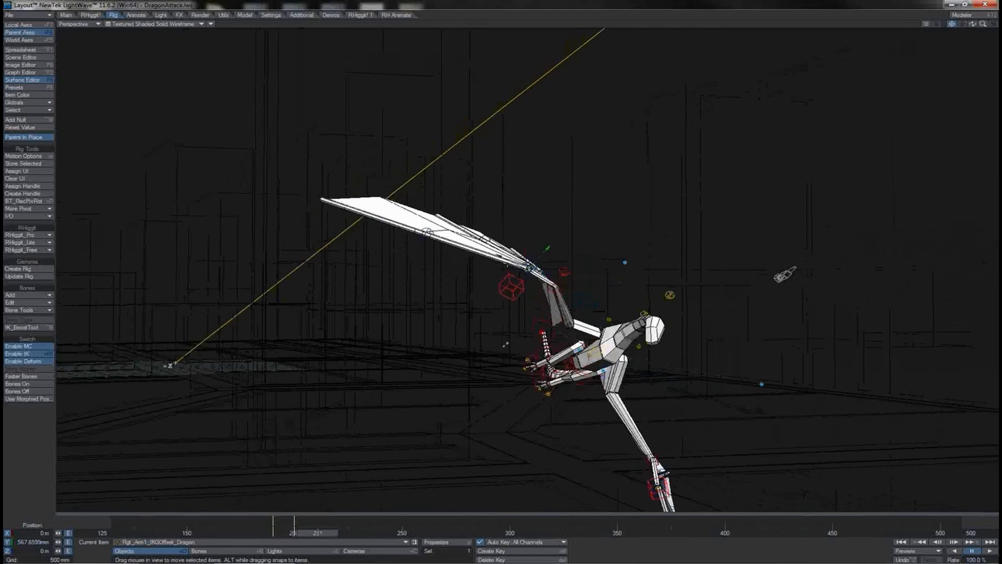
{"action": "key", "text": "Left"}
{"action": "key", "text": "Left"}
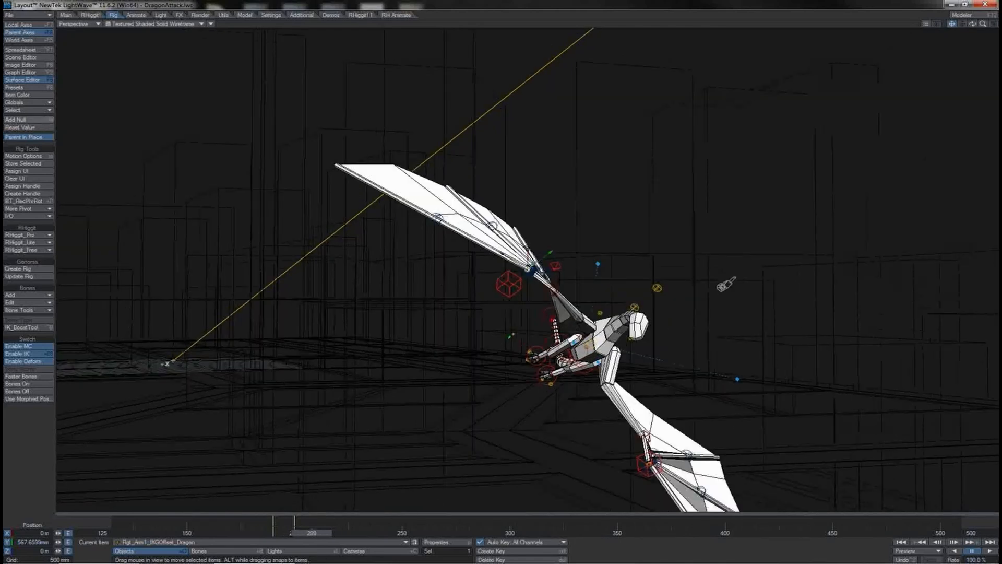
{"action": "left_click", "coordinate": [22, 128]}
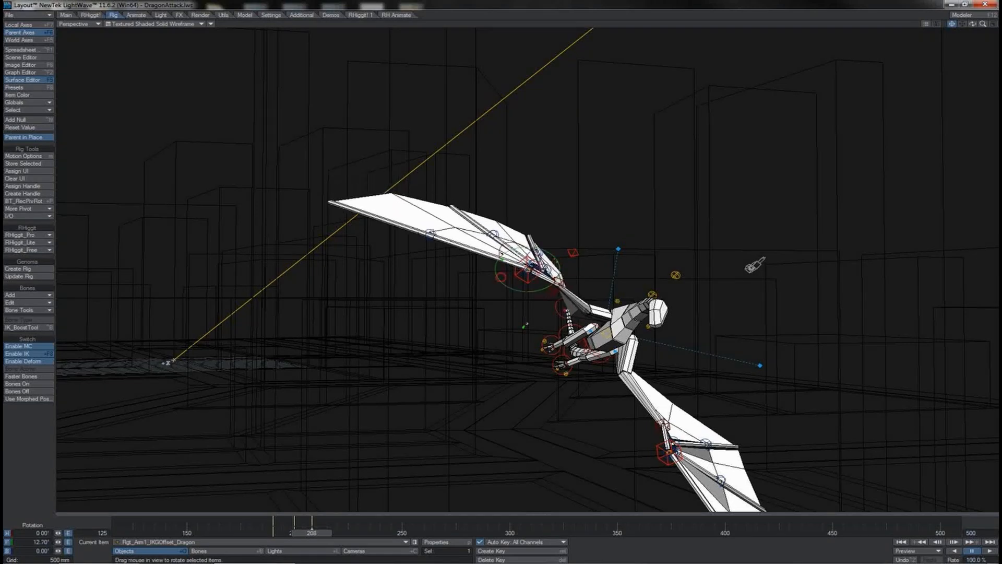
{"action": "left_click_drag", "start_coordinate": [528, 269], "coordinate": [501, 277]}
Create a zero-rotation key for the right arm's IK goal offset at frame 263.
{"action": "left_click_drag", "start_coordinate": [501, 276], "coordinate": [856, 266], "text": "alt"}
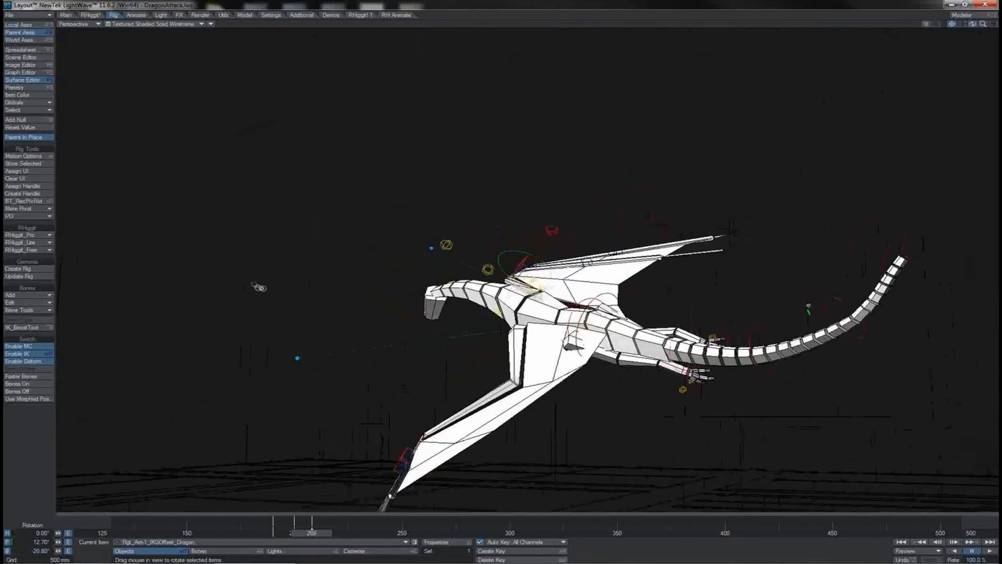
{"action": "left_click_drag", "start_coordinate": [972, 26], "coordinate": [975, 27]}
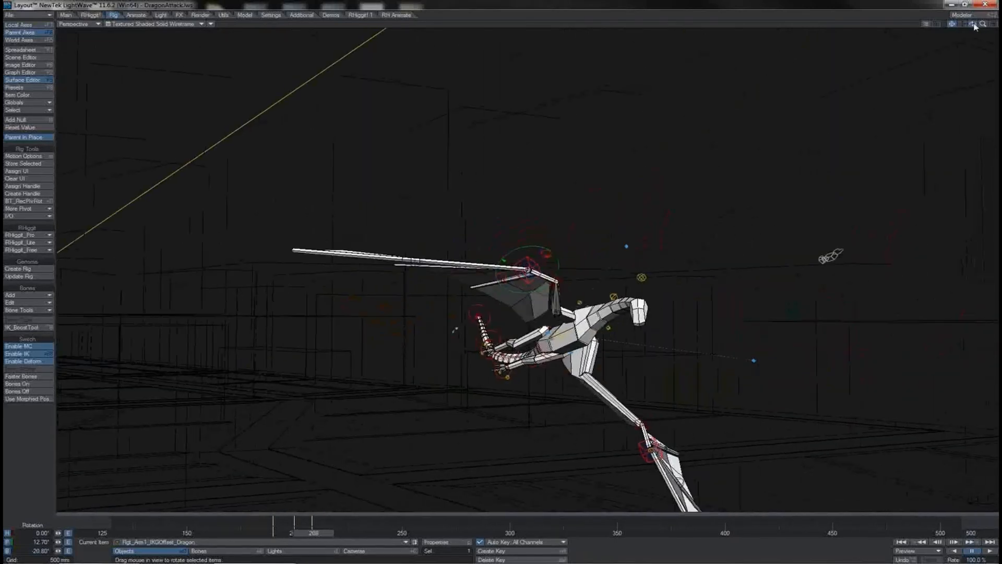
{"action": "key", "text": "Right"}
{"action": "key", "text": "Right"}
{"action": "key", "text": "Right"}
{"action": "key", "text": "Right"}
{"action": "key", "text": "Right"}
{"action": "key", "text": "Right"}
{"action": "key", "text": "Right"}
{"action": "key", "text": "Right"}
{"action": "key", "text": "Right"}
{"action": "key", "text": "Right"}
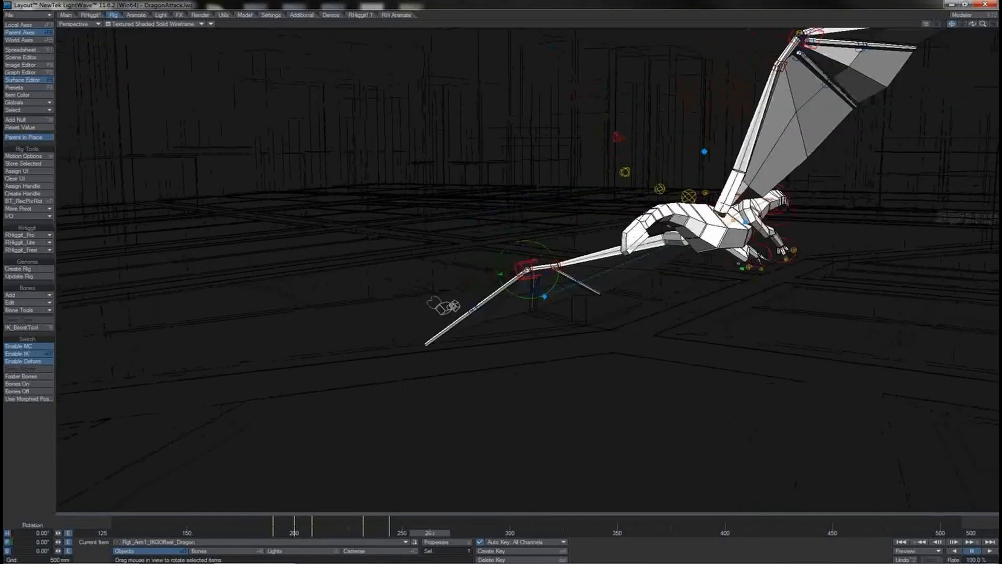
{"action": "key", "text": "Return"}
{"action": "key", "text": "Return"}
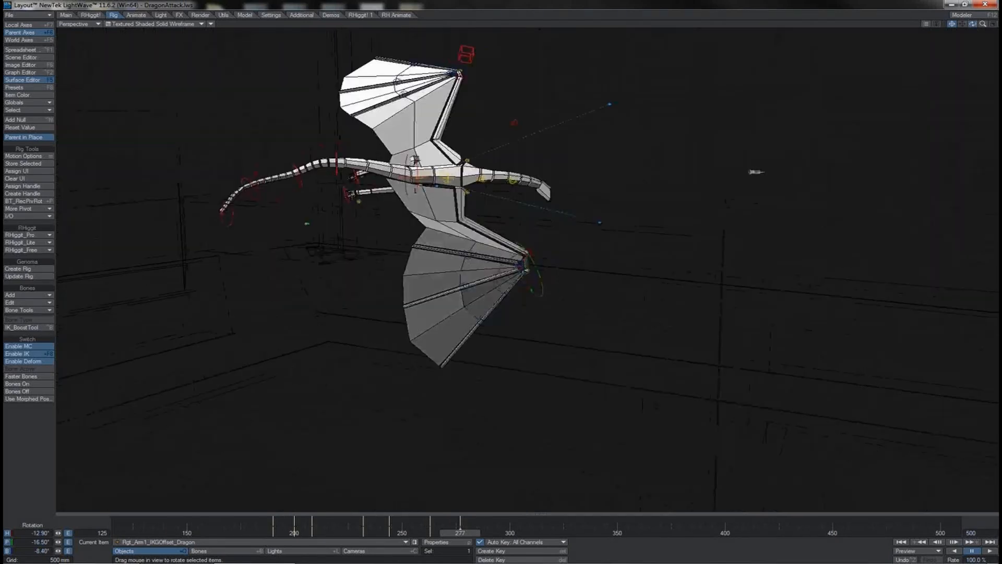
Reset the right arm's IK goal offset at frame 294, and rotate it at frame 337 to heading -26.72°, pitch -5.42° and bank -23.83°.
{"action": "left_click_drag", "start_coordinate": [972, 24], "coordinate": [895, 34]}
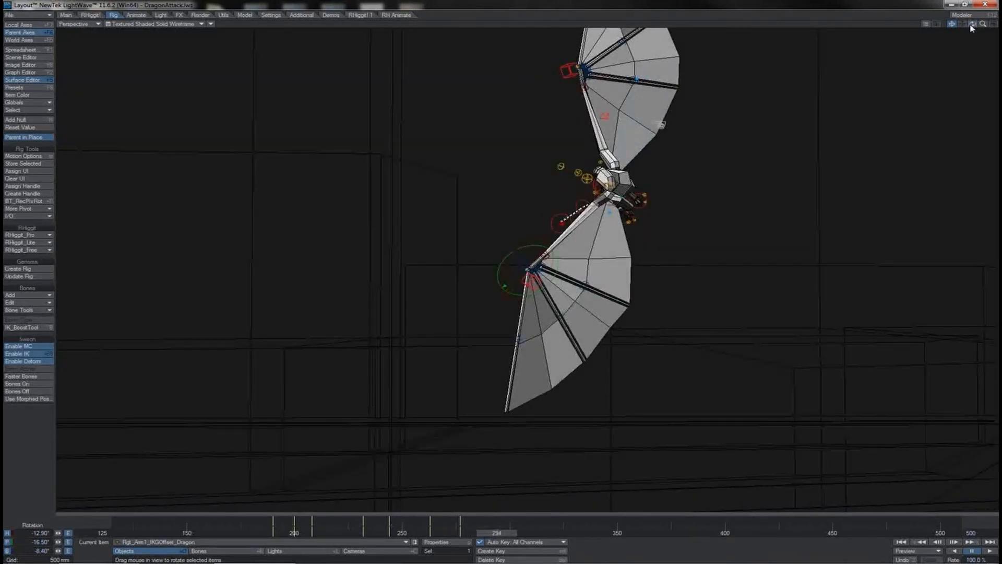
{"action": "left_click", "coordinate": [37, 128]}
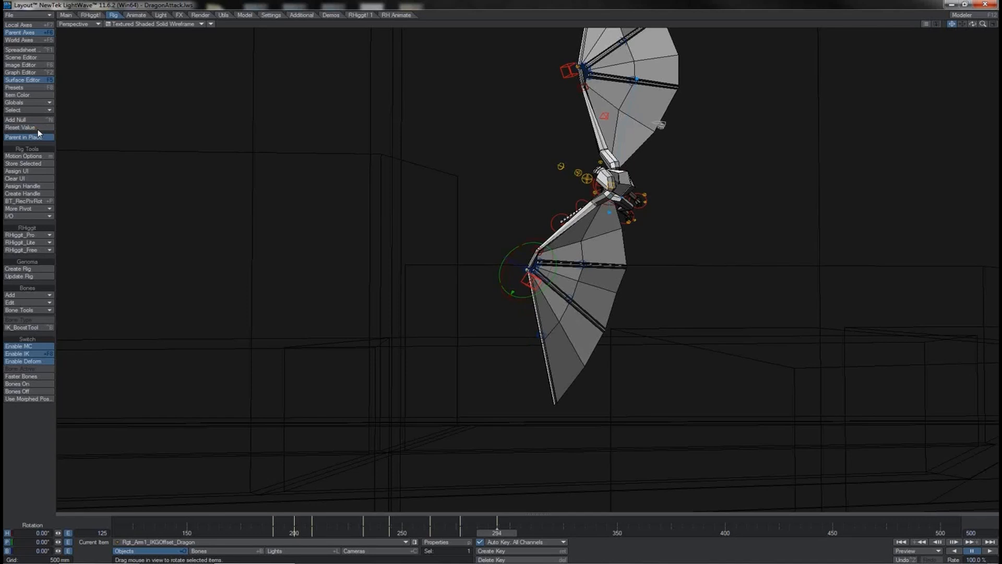
{"action": "left_click", "coordinate": [37, 128]}
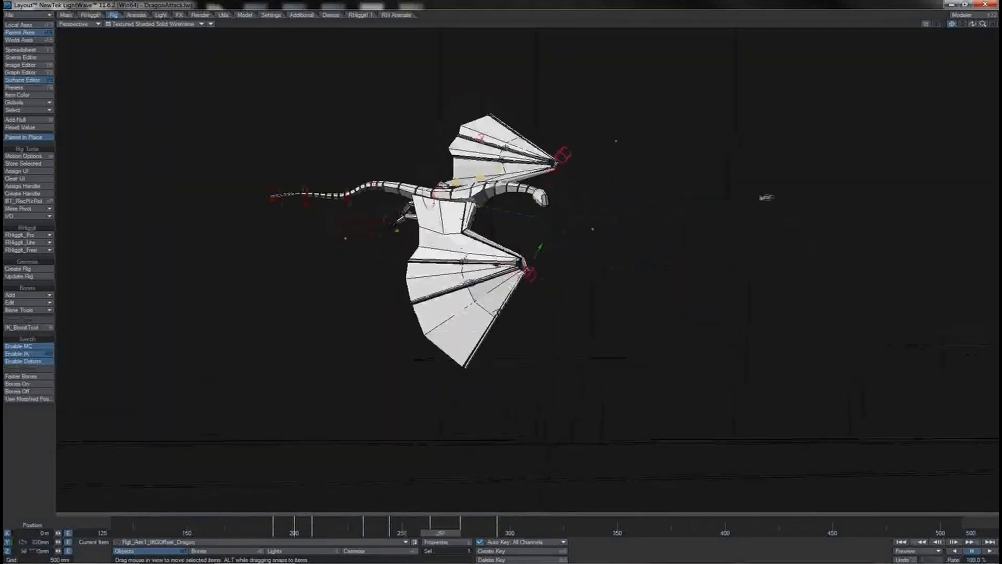
{"action": "key", "text": "y"}
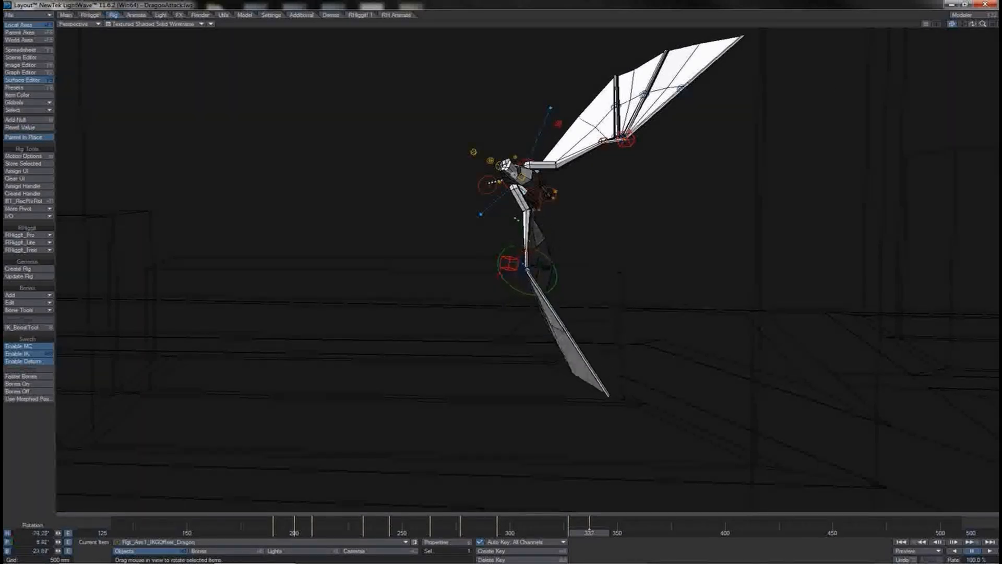
Reset the right arm offset's rotation and position at frame 357.
{"action": "left_click_drag", "start_coordinate": [973, 24], "coordinate": [973, 25]}
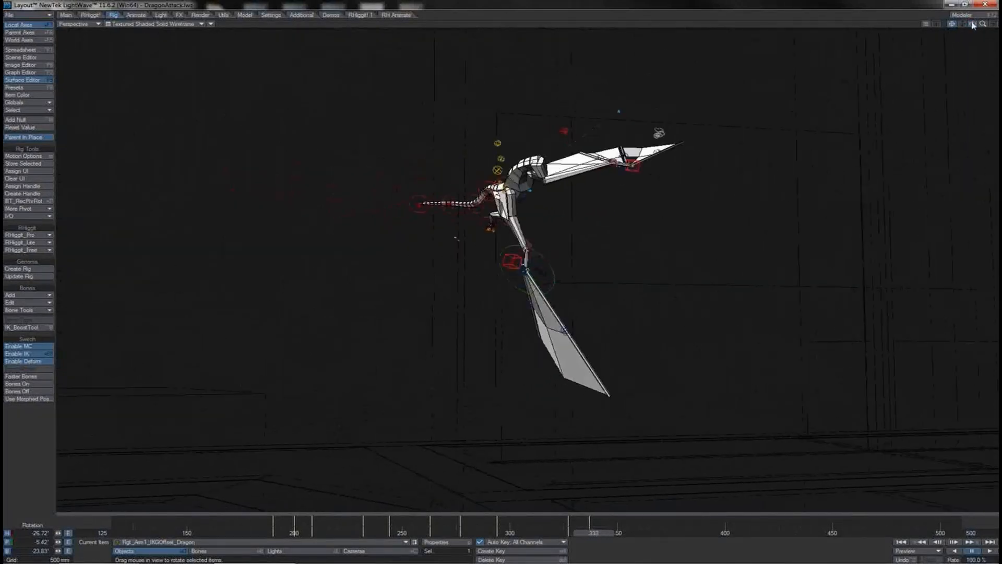
{"action": "key", "text": "Right"}
{"action": "key", "text": "Right"}
{"action": "key", "text": "Right"}
{"action": "key", "text": "Right"}
{"action": "key", "text": "Right"}
{"action": "key", "text": "Right"}
{"action": "key", "text": "Right"}
{"action": "key", "text": "Right"}
{"action": "key", "text": "Right"}
{"action": "key", "text": "Right"}
{"action": "key", "text": "Right"}
{"action": "key", "text": "Right"}
{"action": "key", "text": "Right"}
{"action": "key", "text": "Right"}
{"action": "key", "text": "Right"}
{"action": "key", "text": "Right"}
{"action": "key", "text": "Right"}
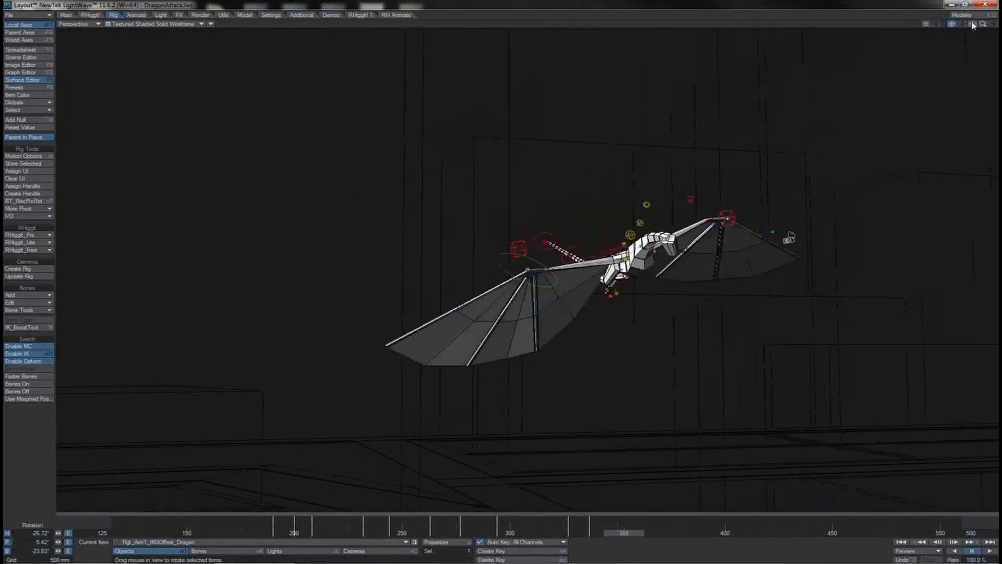
{"action": "key", "text": "Right"}
{"action": "key", "text": "Right"}
{"action": "key", "text": "Right"}
{"action": "key", "text": "Right"}
{"action": "key", "text": "Right"}
{"action": "key", "text": "Right"}
{"action": "key", "text": "Right"}
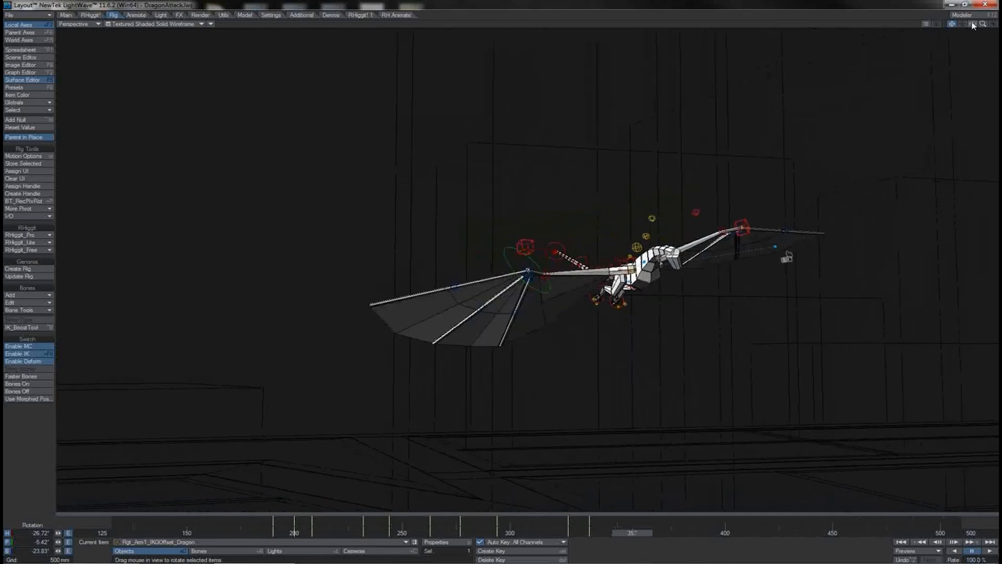
{"action": "left_click", "coordinate": [43, 128]}
{"action": "left_click", "coordinate": [43, 129]}
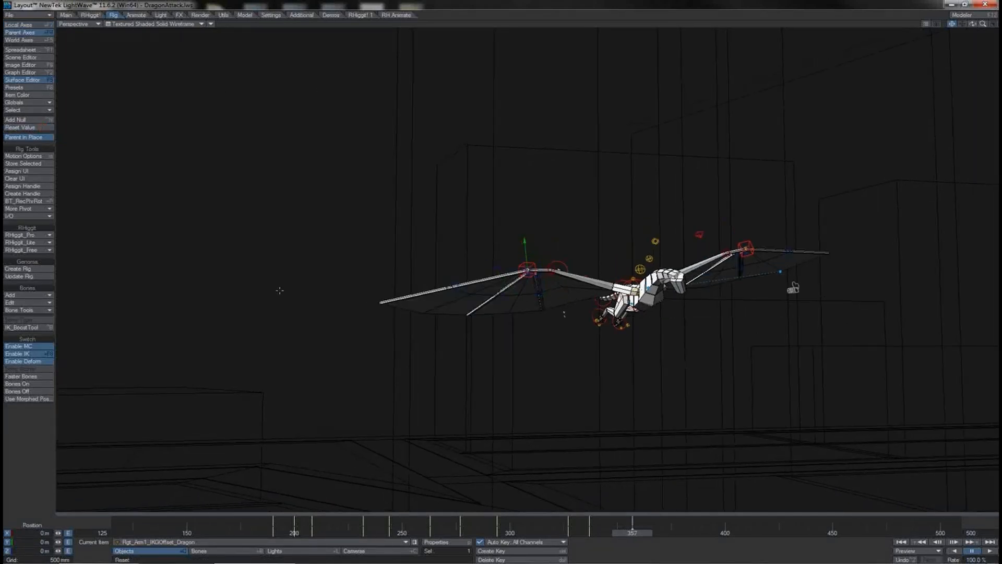
Rotate the right arm's offset to pitch -11.60° and bank 25.10° at frame 390, and reset its rotation and position at frame 400.
{"action": "left_click_drag", "start_coordinate": [630, 532], "coordinate": [581, 532]}
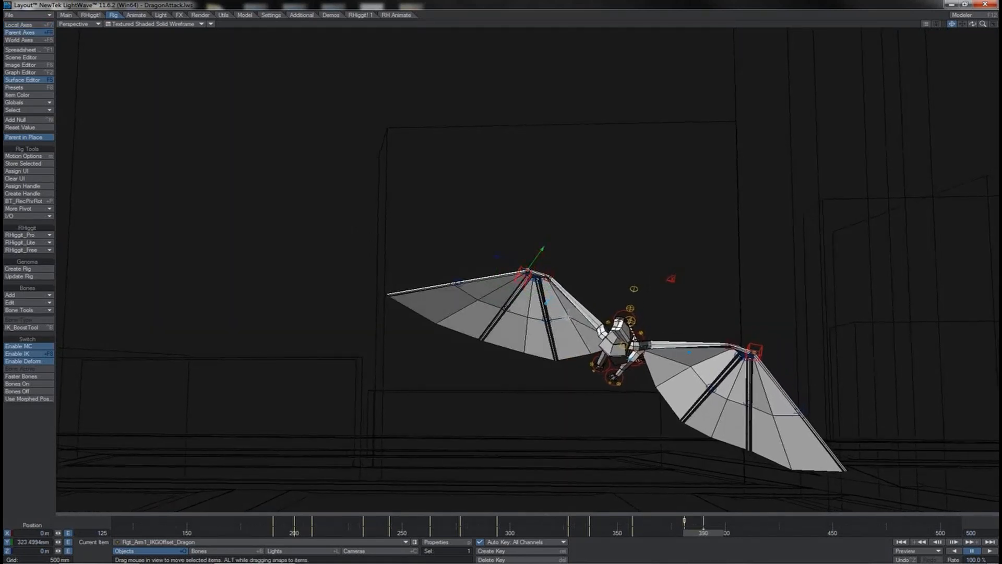
{"action": "key", "text": "y"}
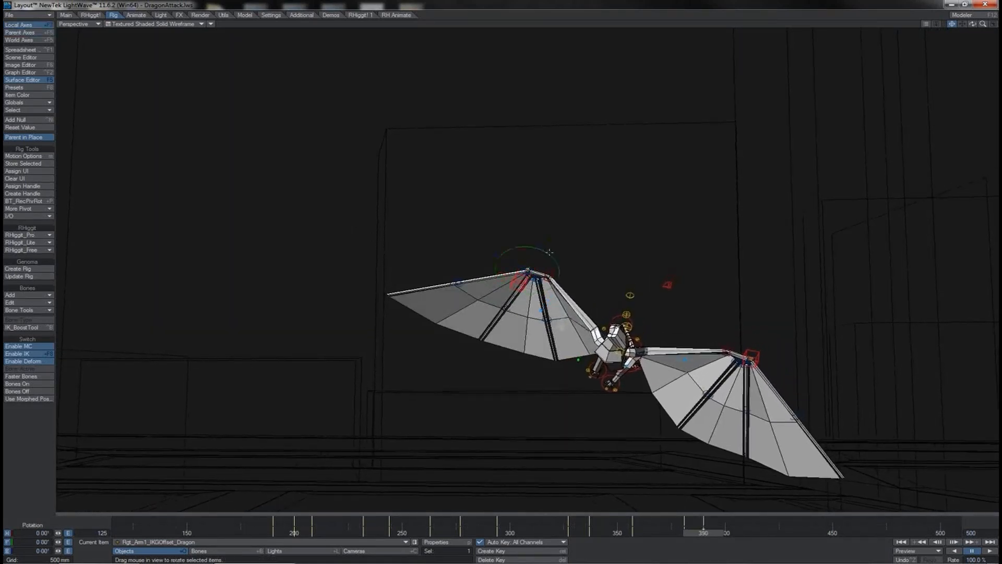
{"action": "left_click_drag", "start_coordinate": [559, 269], "coordinate": [560, 285]}
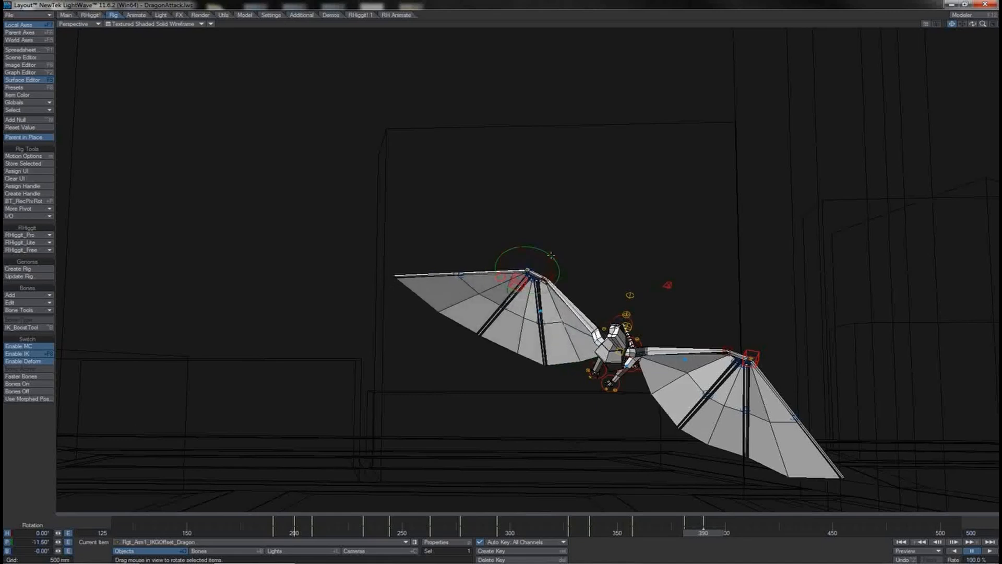
{"action": "right_click_drag", "start_coordinate": [561, 285], "coordinate": [561, 325]}
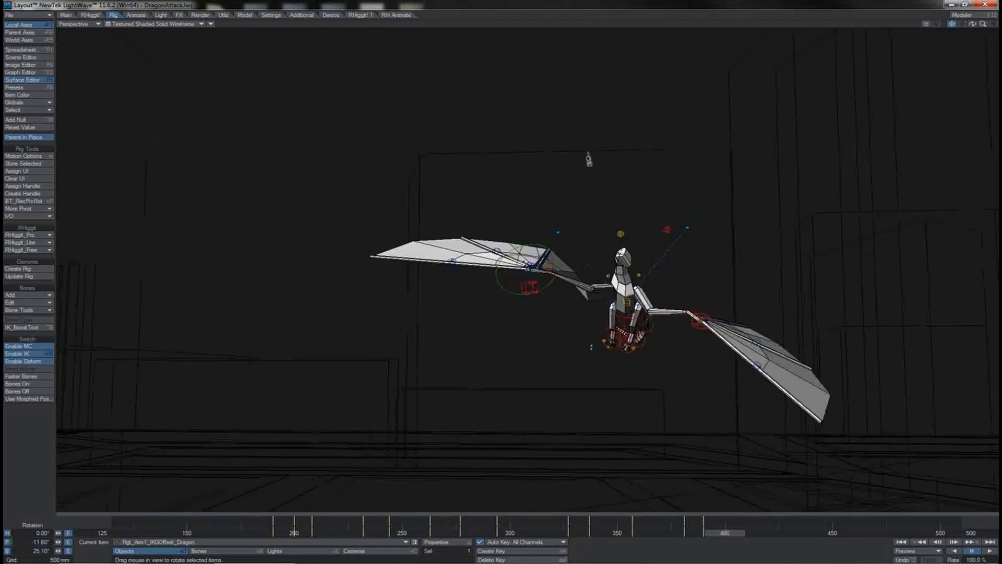
{"action": "left_click", "coordinate": [40, 129]}
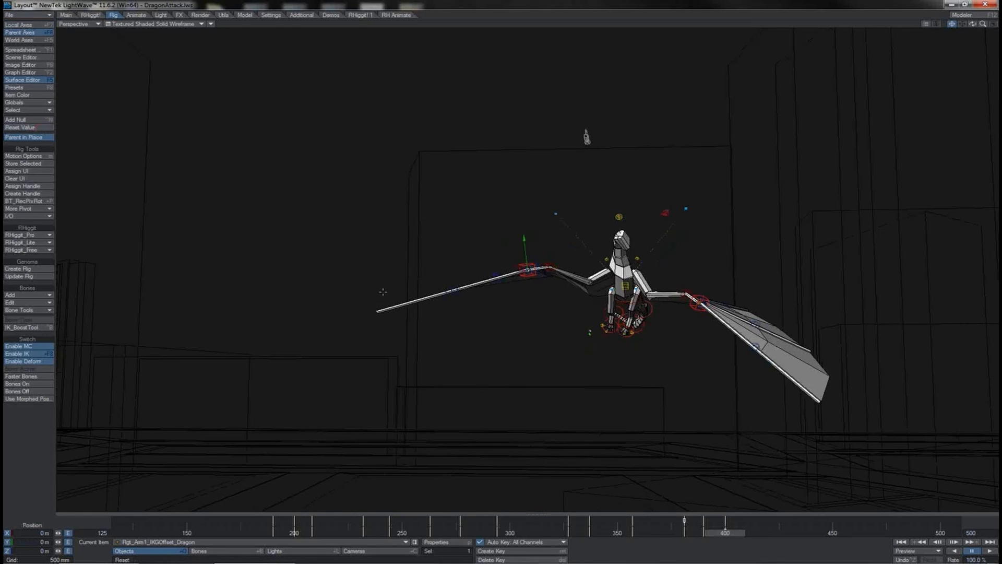
{"action": "mouse_move", "coordinate": [740, 534]}
{"action": "left_mouse_down"}
{"action": "mouse_move", "coordinate": [707, 534]}
{"action": "mouse_move", "coordinate": [725, 534]}
{"action": "left_mouse_up"}
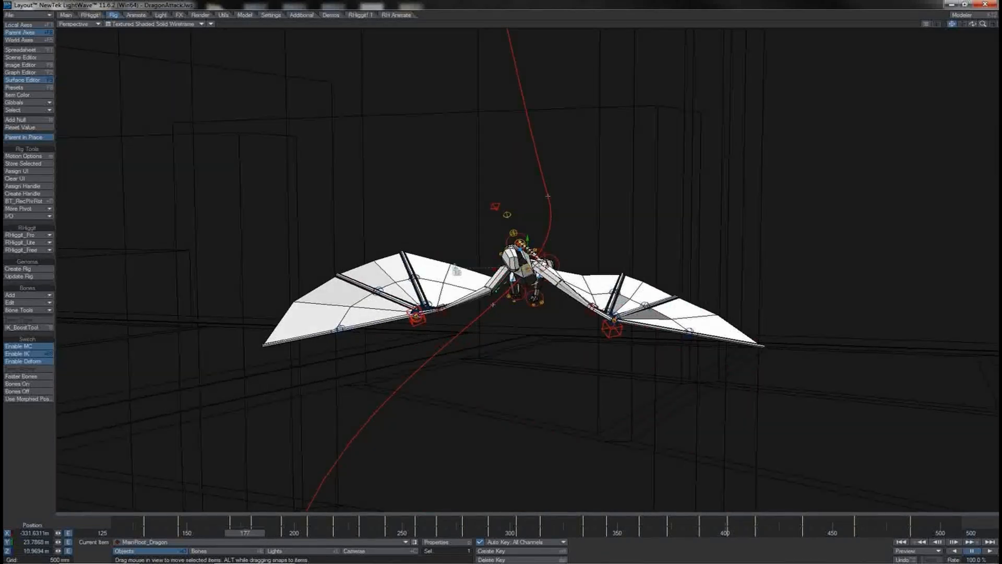
Select the right arm's IK goal offset instead of the main root, and adjust its bank at frame 181.
{"action": "left_click", "coordinate": [486, 319]}
{"action": "key", "text": "y"}
{"action": "mouse_move", "coordinate": [256, 533]}
{"action": "left_mouse_down"}
{"action": "mouse_move", "coordinate": [236, 532]}
{"action": "mouse_move", "coordinate": [251, 533]}
{"action": "left_mouse_up"}
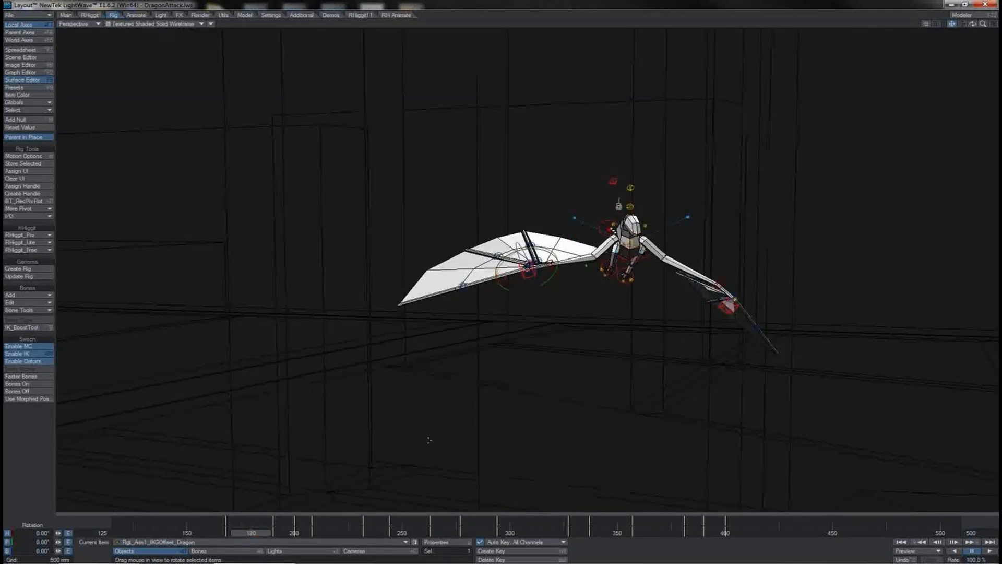
{"action": "key", "text": "Right"}
{"action": "right_click_drag", "start_coordinate": [429, 440], "coordinate": [395, 441]}
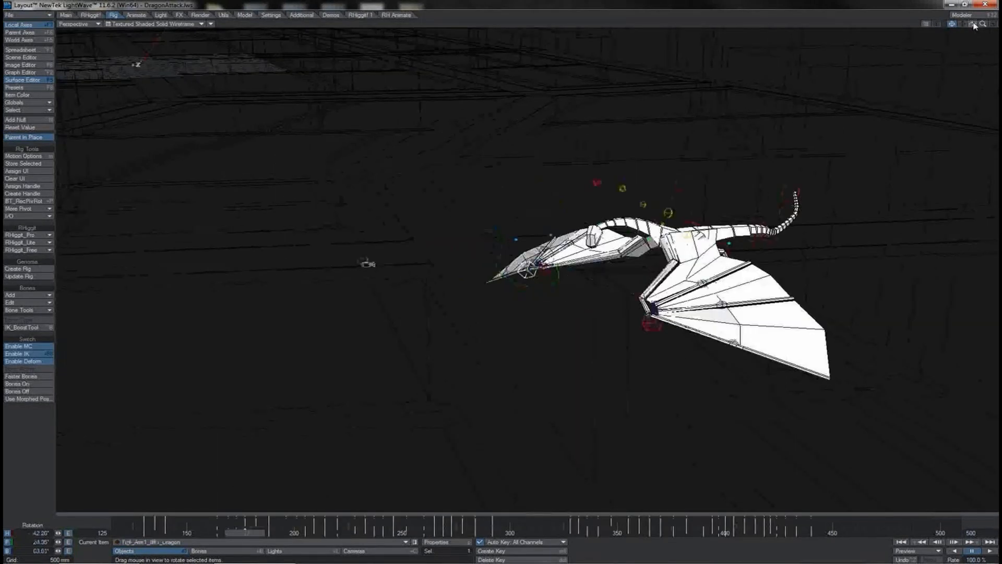
Examine the right wing's motion with its IK goal offset selected, from frame 177 to about frame 337.
{"action": "key", "text": "Down"}
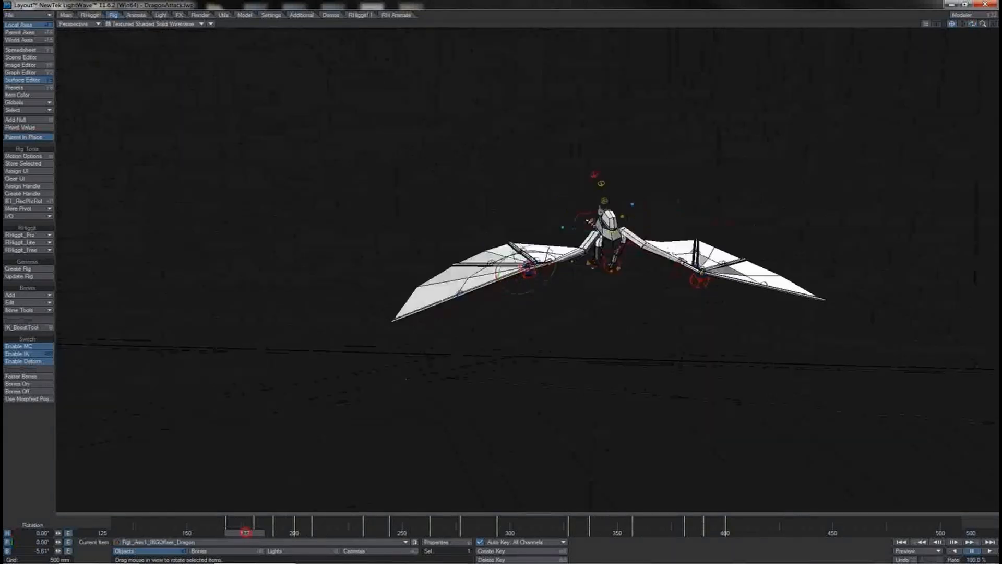
{"action": "left_click_drag", "start_coordinate": [246, 532], "coordinate": [269, 532]}
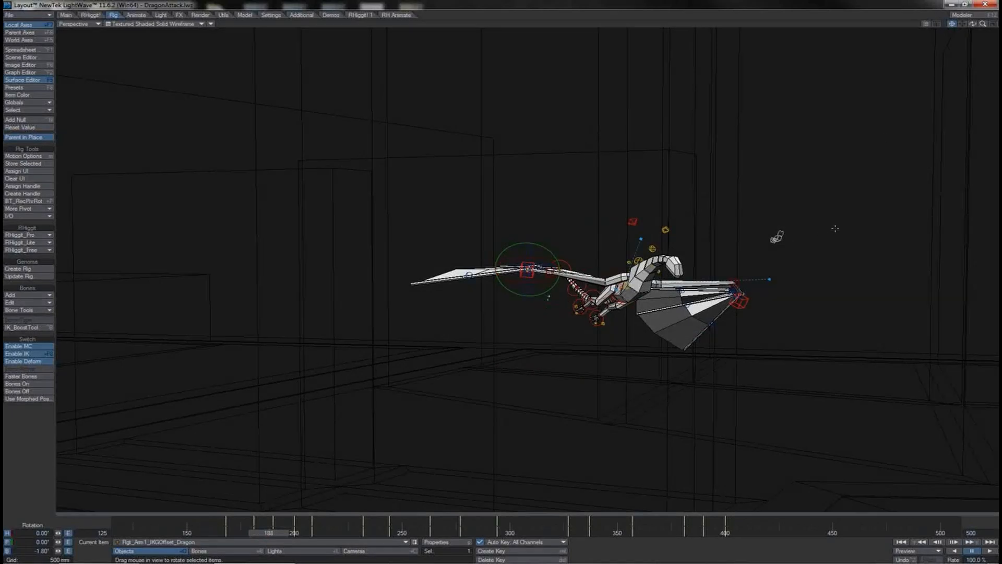
{"action": "left_click_drag", "start_coordinate": [973, 25], "coordinate": [921, 30]}
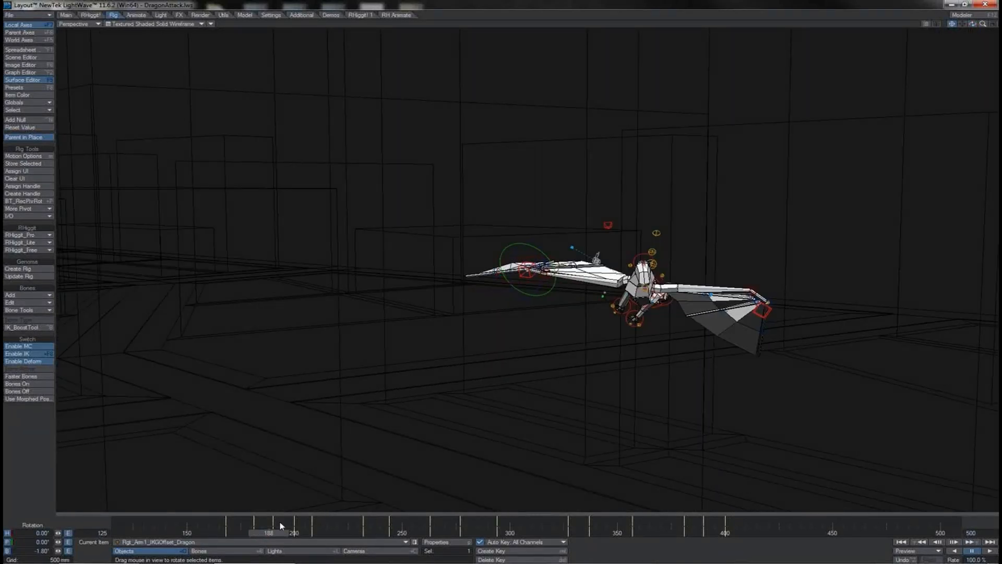
{"action": "left_click_drag", "start_coordinate": [276, 530], "coordinate": [570, 533]}
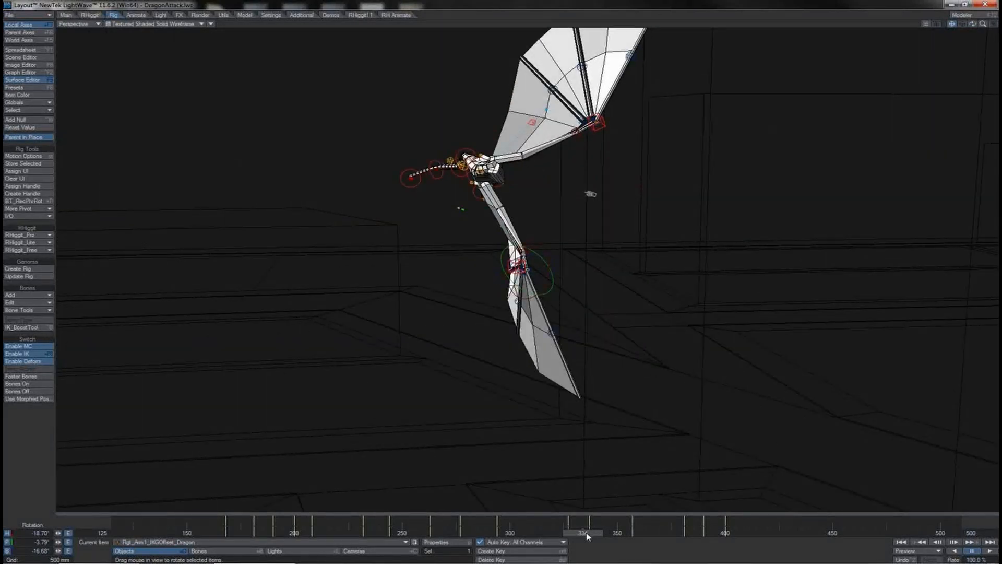
{"action": "mouse_move", "coordinate": [587, 533]}
{"action": "left_mouse_down"}
{"action": "mouse_move", "coordinate": [566, 533]}
{"action": "mouse_move", "coordinate": [592, 532]}
{"action": "left_mouse_up"}
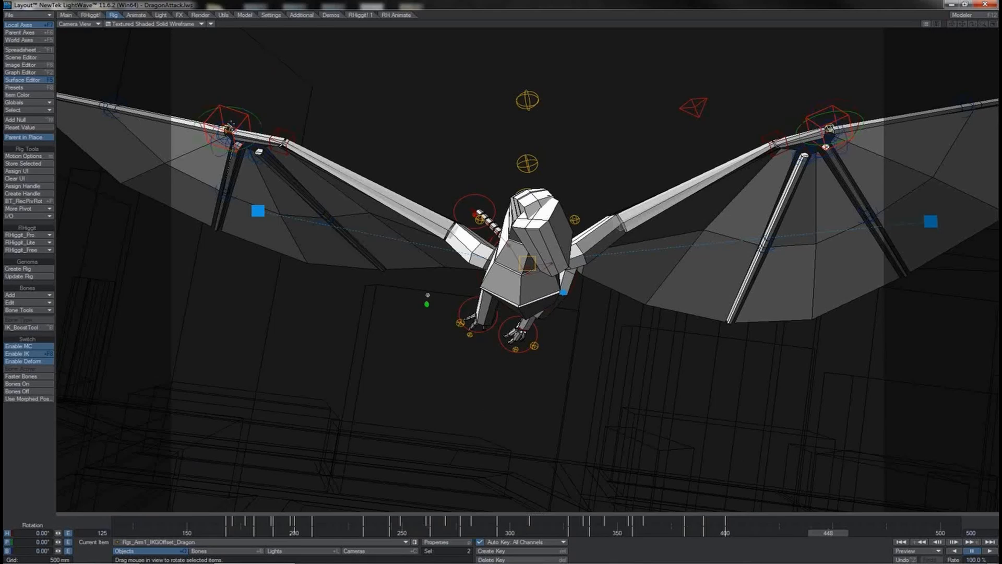
Convert the keys on all channels of both arms' IK goal offsets to TCB Spline incoming curves.
{"action": "key", "text": "ctrl+F2"}
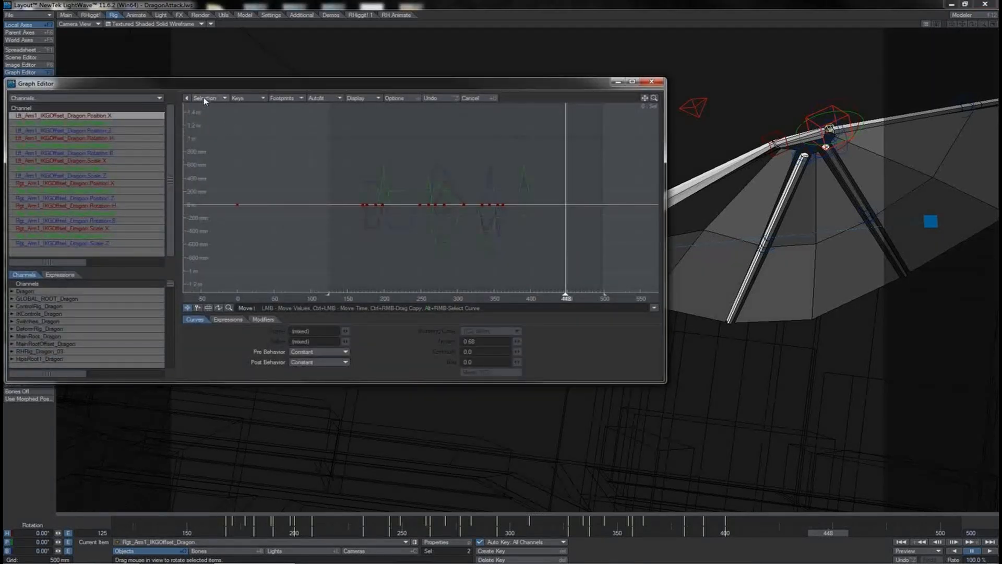
{"action": "left_click", "coordinate": [204, 98]}
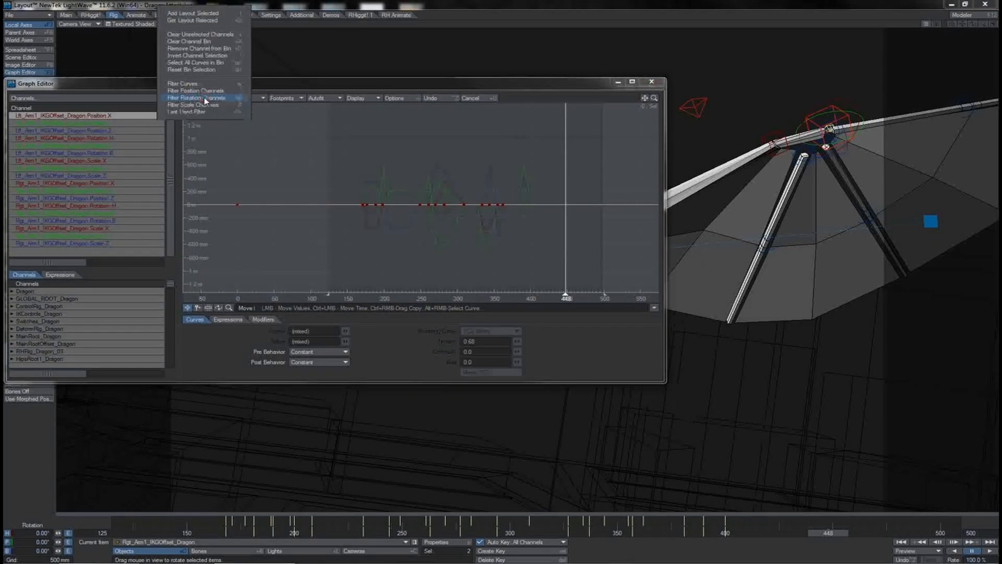
{"action": "left_click", "coordinate": [142, 85]}
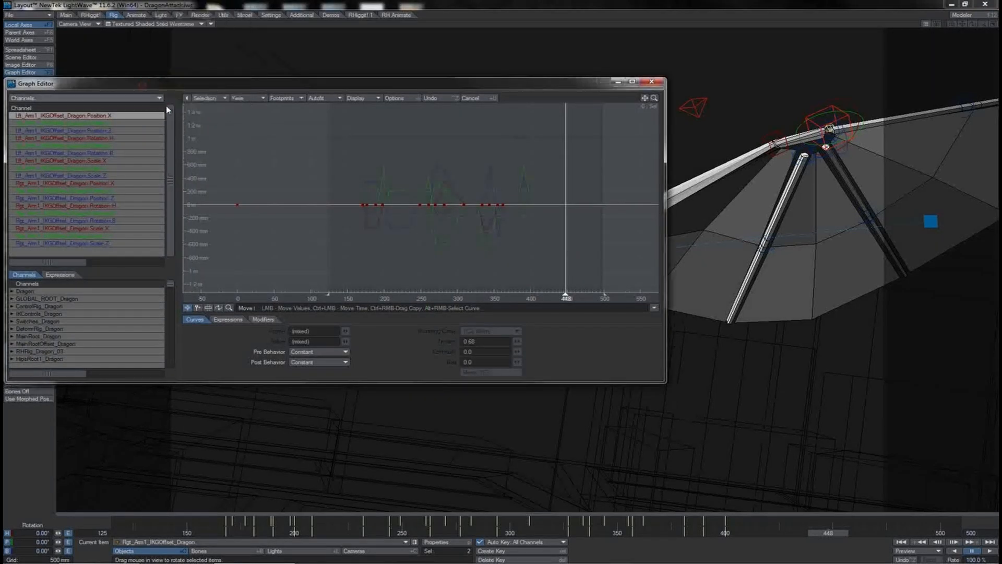
{"action": "left_click", "coordinate": [142, 244], "text": "shift"}
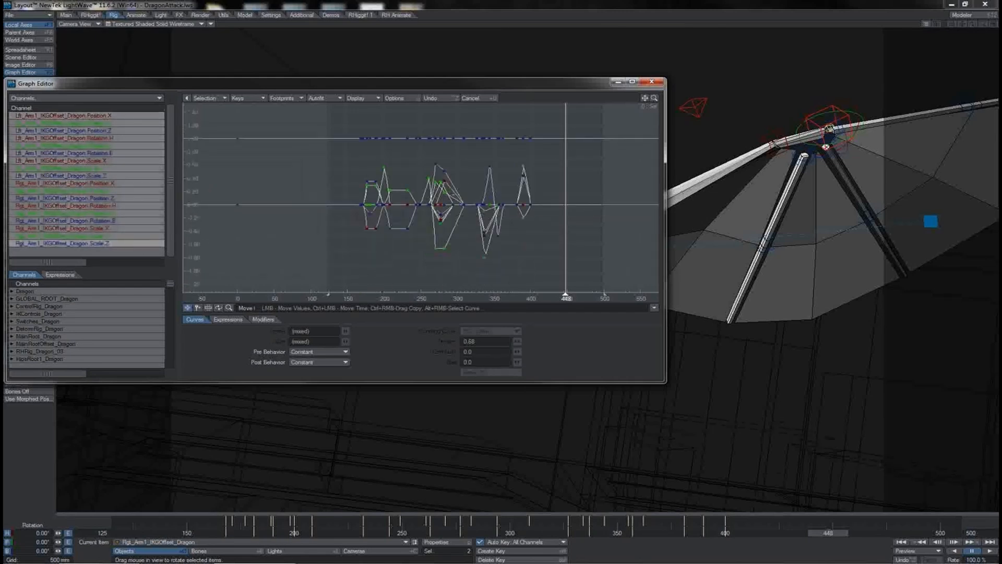
{"action": "right_click_drag", "start_coordinate": [345, 152], "coordinate": [540, 265]}
{"action": "left_click", "coordinate": [503, 331]}
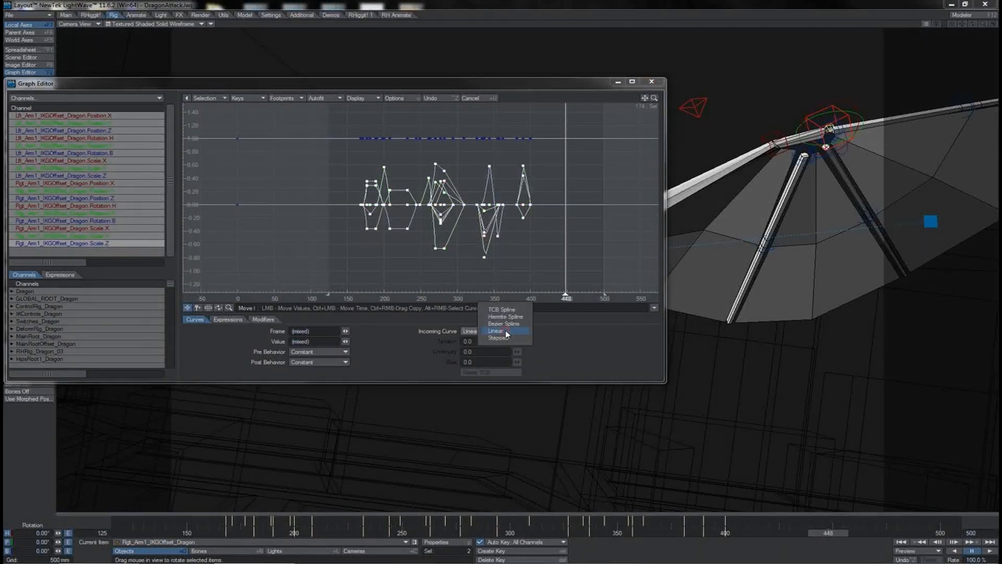
{"action": "left_click", "coordinate": [502, 311]}
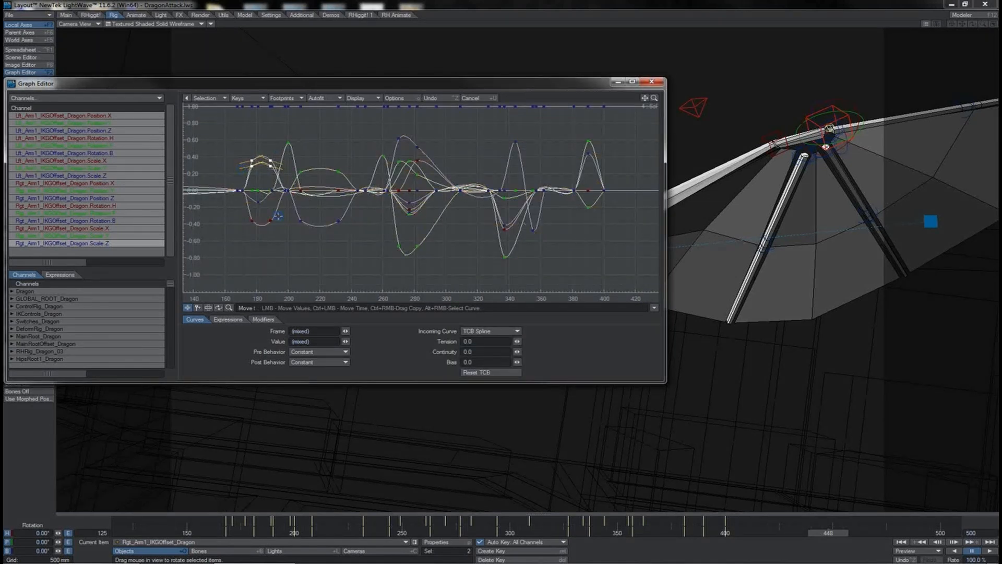
Apply the RH Animation Toolbox's Quick Clean curve filter to both arms' IK goal offsets.
{"action": "right_click_drag", "start_coordinate": [279, 216], "coordinate": [240, 236]}
{"action": "right_click_drag", "start_coordinate": [349, 214], "coordinate": [288, 243]}
{"action": "left_click_drag", "start_coordinate": [335, 85], "coordinate": [431, 85]}
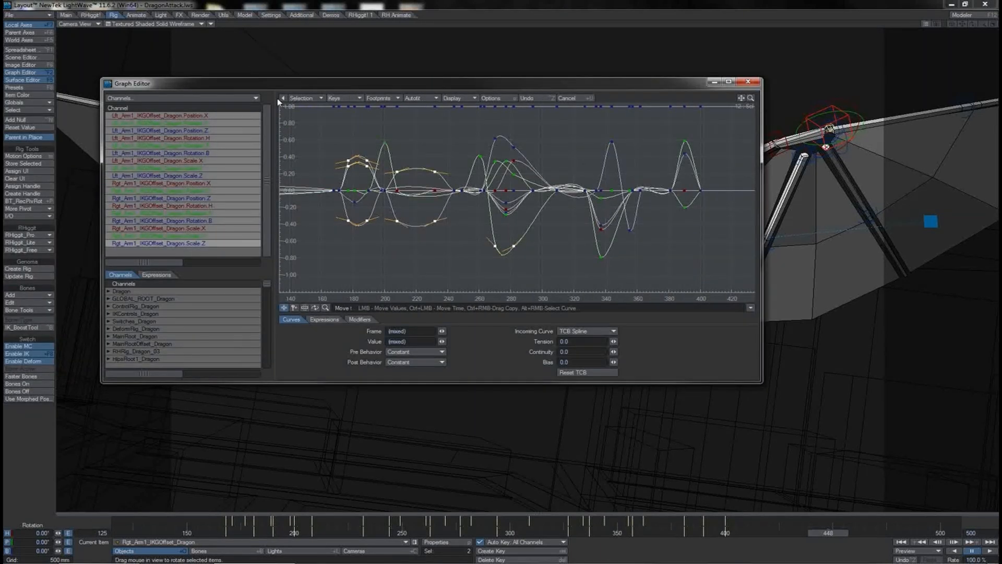
{"action": "left_click", "coordinate": [90, 16]}
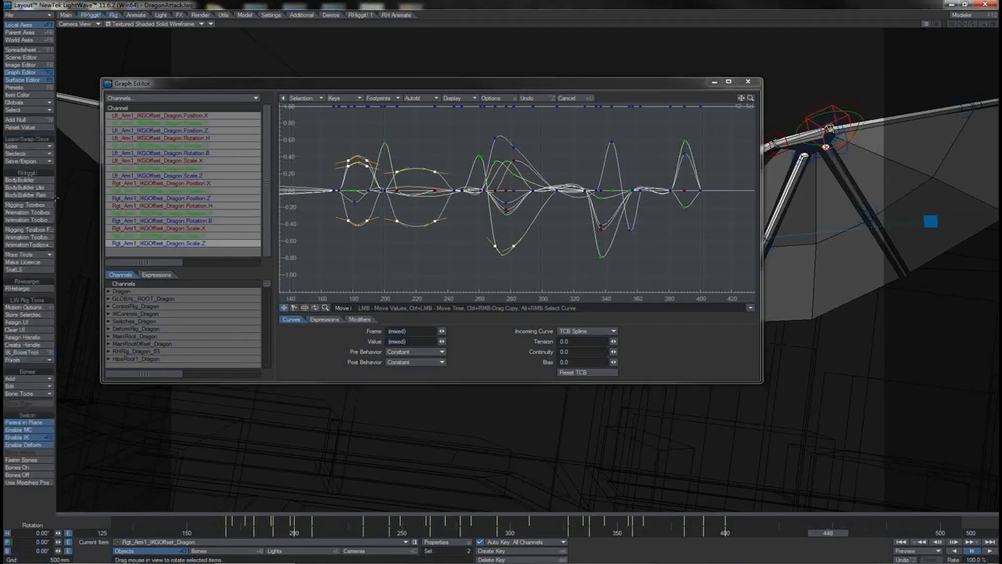
{"action": "left_click", "coordinate": [41, 237]}
{"action": "left_click", "coordinate": [150, 425]}
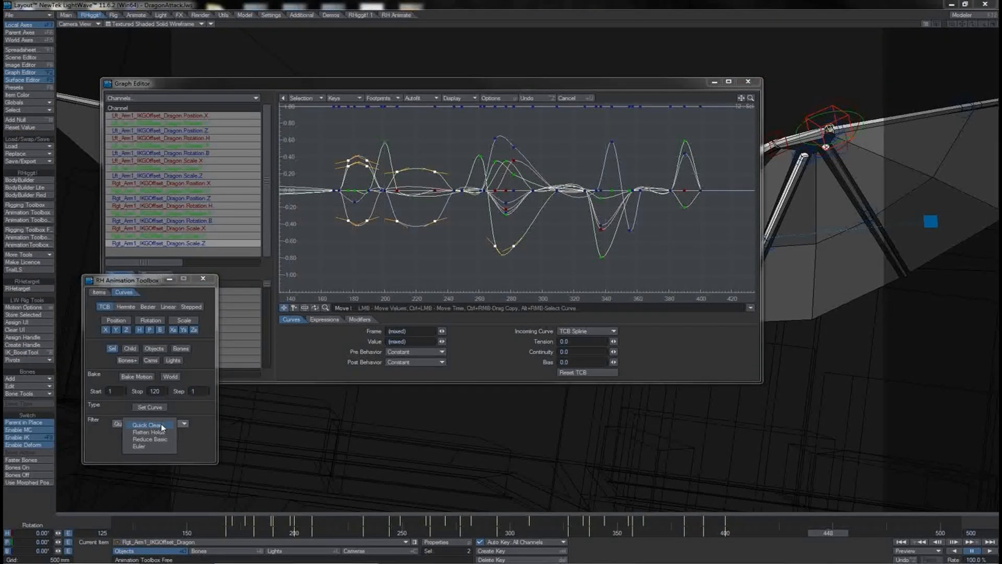
{"action": "left_click", "coordinate": [162, 427]}
{"action": "left_click", "coordinate": [134, 436]}
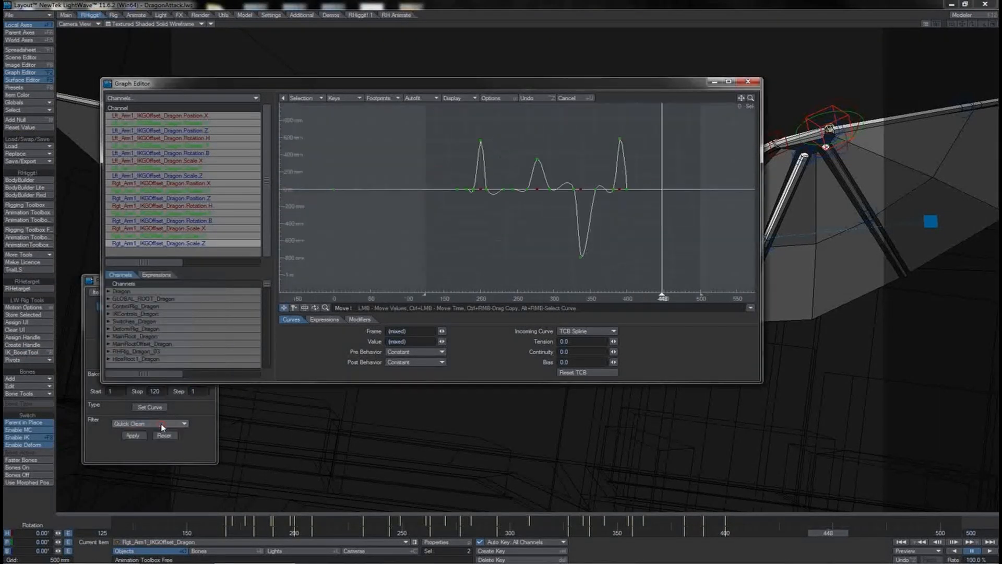
{"action": "left_click", "coordinate": [133, 436]}
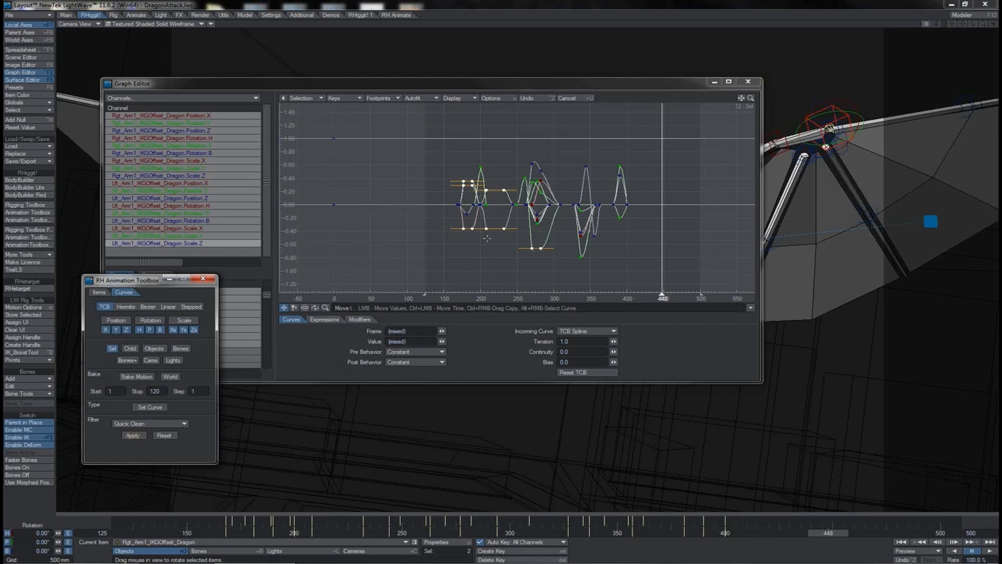
Set the tension to 0.59 on the upper key at frame 270 and to 0.91 on the low plateau keys at frames 270 and 282.
{"action": "left_click", "coordinate": [499, 214]}
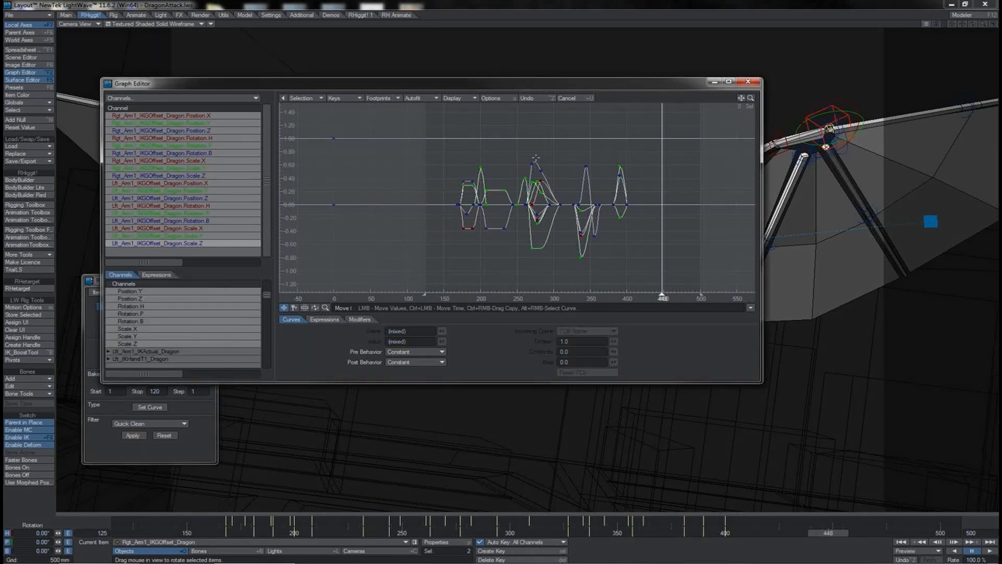
{"action": "left_click", "coordinate": [531, 165]}
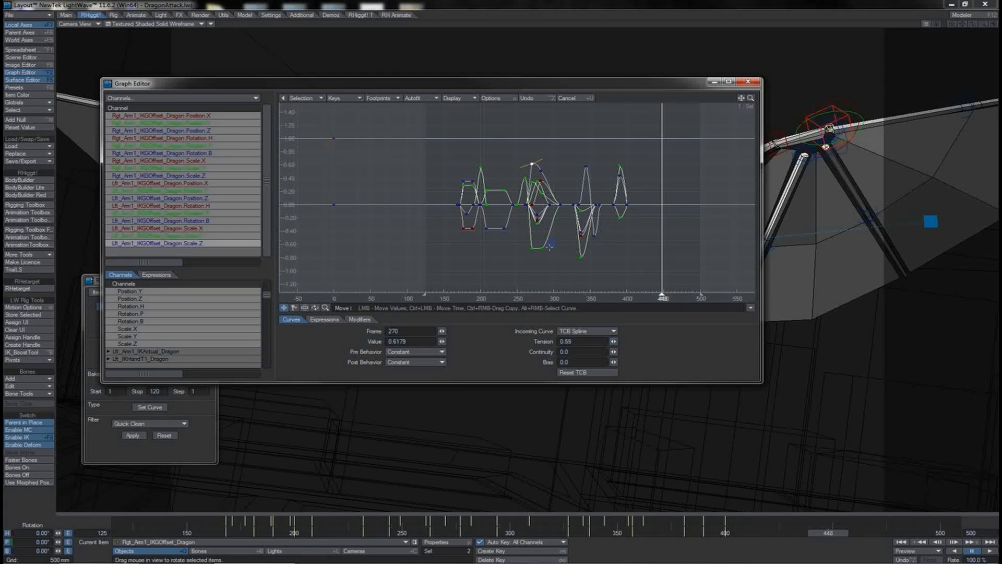
{"action": "right_click_drag", "start_coordinate": [553, 242], "coordinate": [519, 266]}
{"action": "left_click_drag", "start_coordinate": [614, 342], "coordinate": [613, 341]}
{"action": "key", "text": "shift+a"}
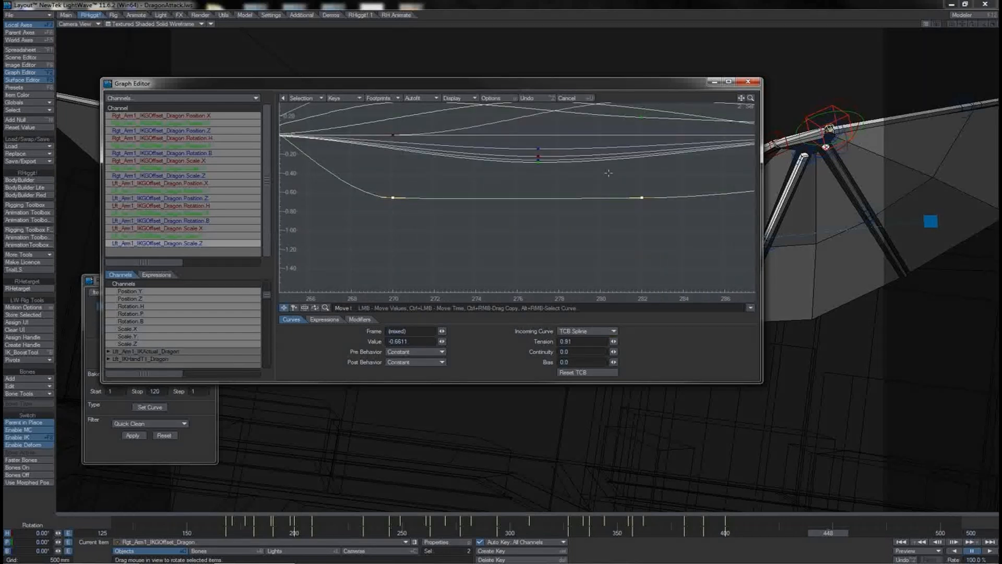
{"action": "key", "text": "a"}
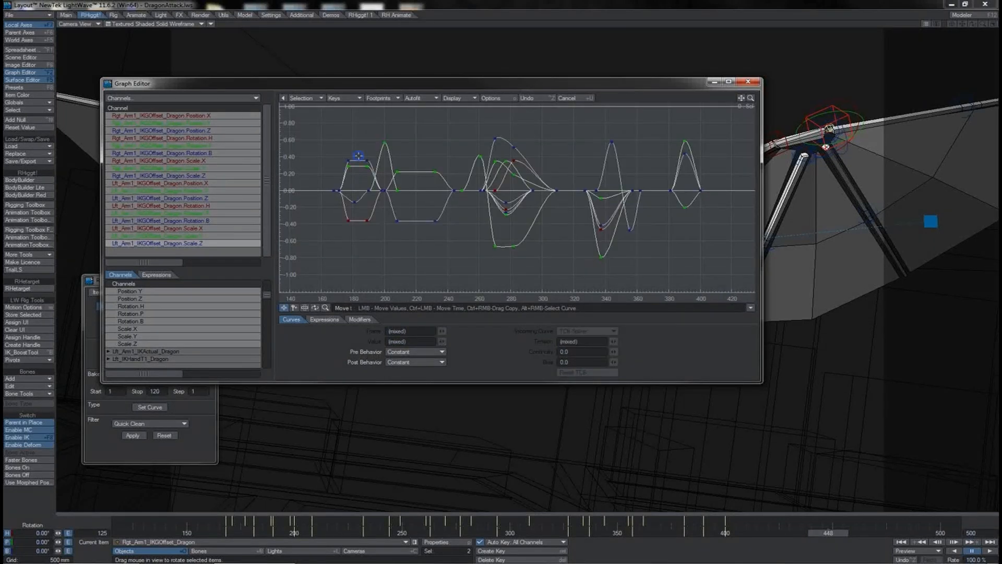
Adjust the tension of the upper and lower plateau keys at frame 177 and at about frame 208.
{"action": "left_click", "coordinate": [345, 171]}
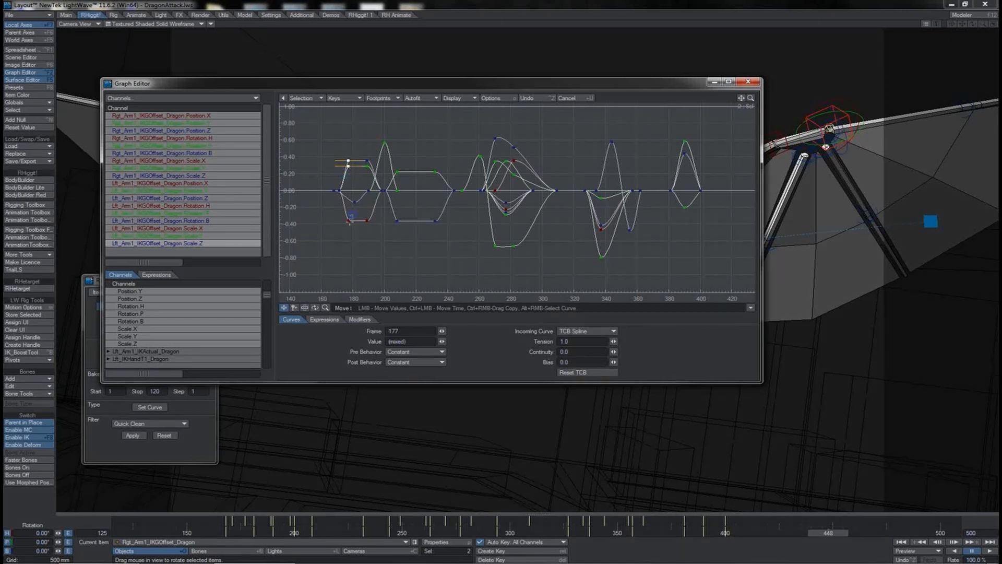
{"action": "left_click", "coordinate": [348, 220], "text": "shift"}
{"action": "left_click_drag", "start_coordinate": [614, 342], "coordinate": [615, 342]}
{"action": "left_click", "coordinate": [397, 172]}
{"action": "left_click", "coordinate": [398, 220], "text": "shift"}
{"action": "left_click_drag", "start_coordinate": [613, 342], "coordinate": [614, 341]}
Set the tension of the 0.185 key at frame 282 to -0.625.
{"action": "left_click", "coordinate": [514, 148]}
{"action": "left_click", "coordinate": [480, 155]}
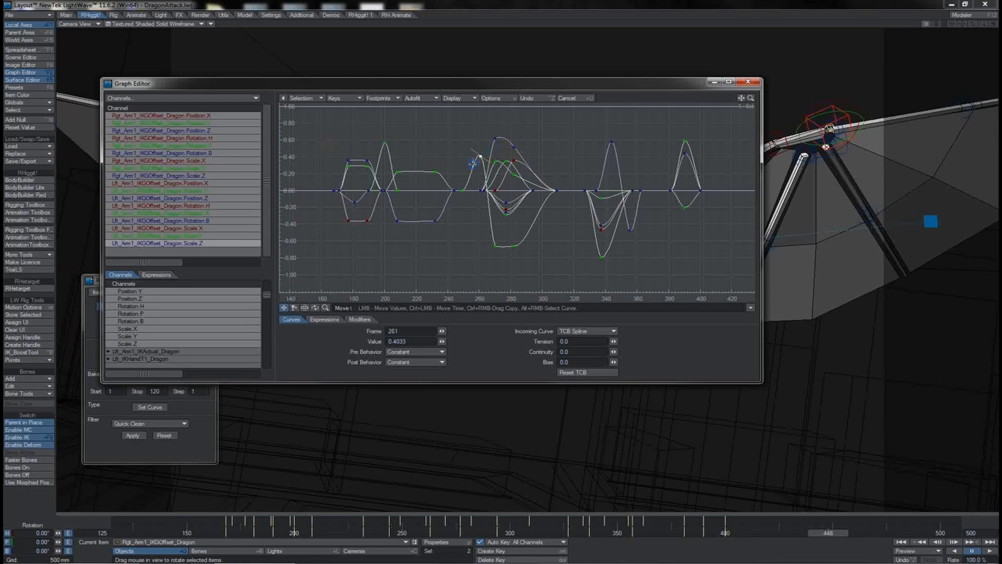
{"action": "left_click", "coordinate": [509, 181]}
{"action": "left_click_drag", "start_coordinate": [613, 340], "coordinate": [623, 341]}
Set the tension to 0.79 on the zero keys ending three wing moves in the right arm offset's Position Y curve, starting at frame 208.
{"action": "left_click", "coordinate": [201, 116]}
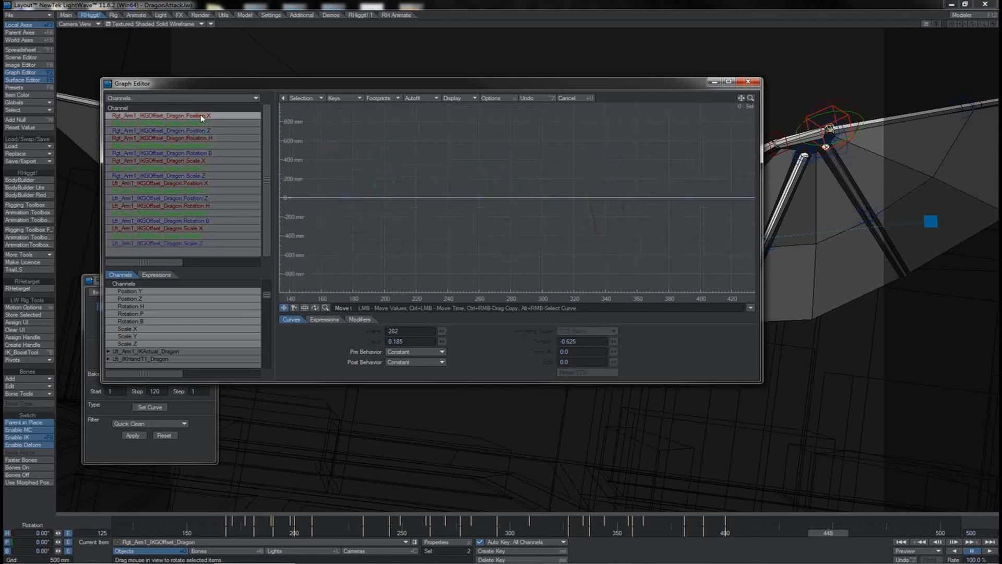
{"action": "left_click", "coordinate": [200, 123]}
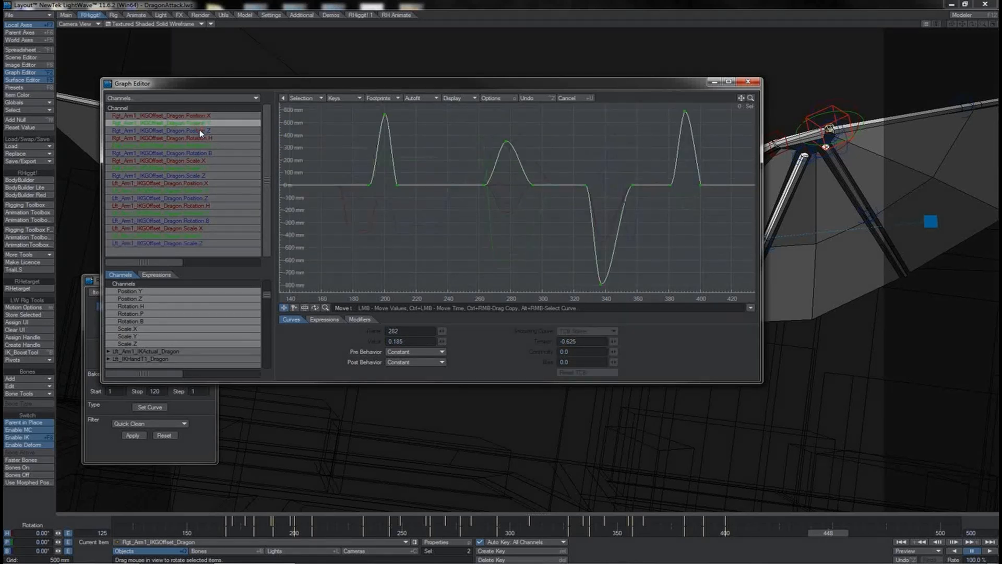
{"action": "left_click", "coordinate": [397, 185]}
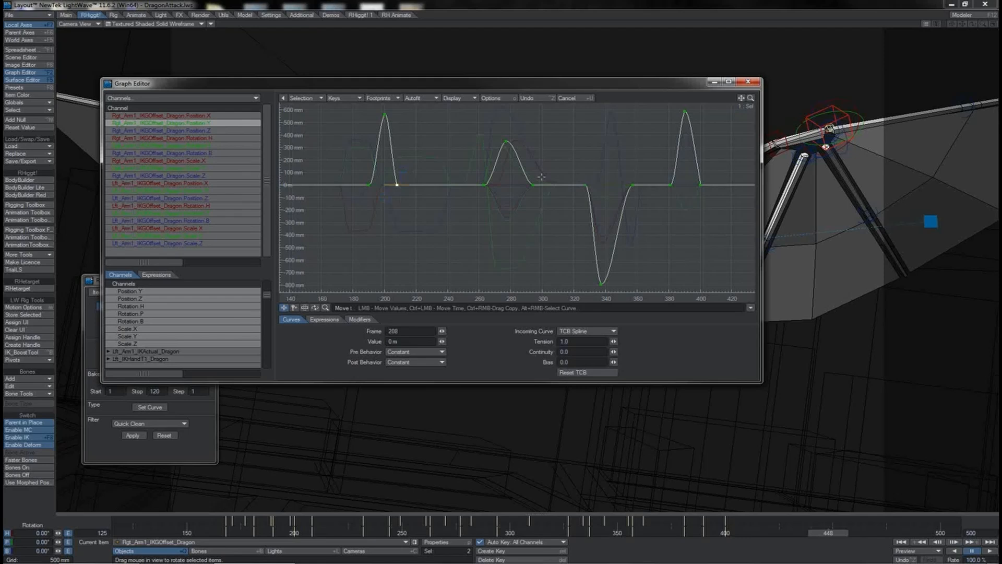
{"action": "right_click_drag", "start_coordinate": [541, 177], "coordinate": [529, 197], "text": "shift"}
{"action": "right_click_drag", "start_coordinate": [645, 179], "coordinate": [624, 198], "text": "shift"}
{"action": "left_click_drag", "start_coordinate": [613, 343], "coordinate": [611, 343]}
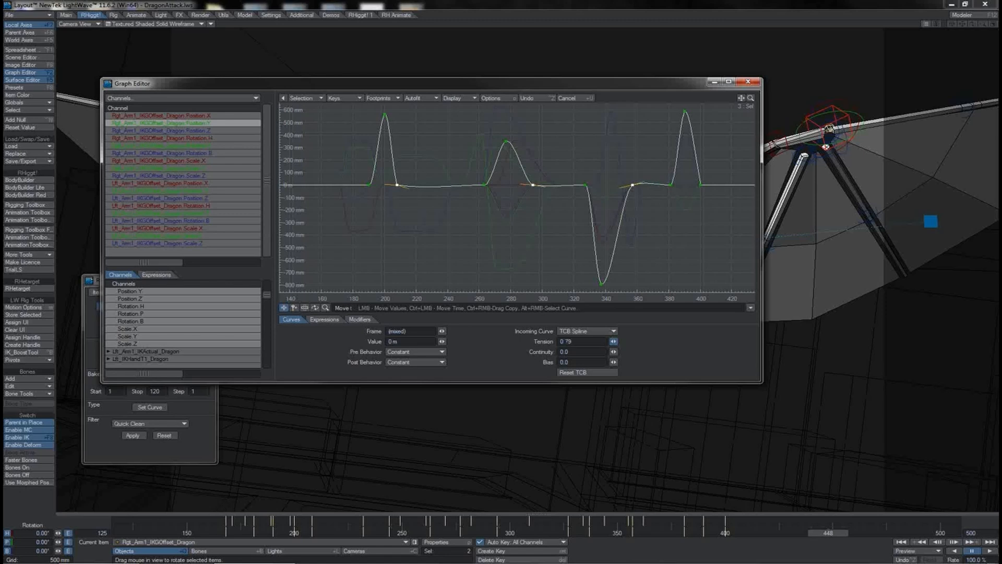
Adjust the tension of the zero keys ending the wing moves in the right arm offset's pitch rotation curve.
{"action": "left_click", "coordinate": [206, 145]}
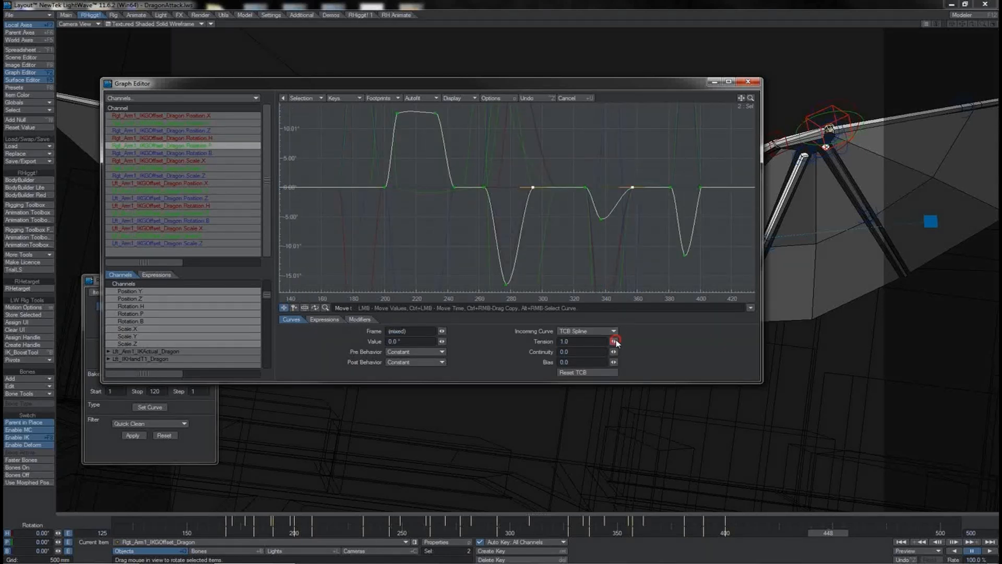
{"action": "left_click_drag", "start_coordinate": [617, 343], "coordinate": [614, 343]}
{"action": "right_click_drag", "start_coordinate": [483, 191], "coordinate": [445, 203]}
{"action": "left_click_drag", "start_coordinate": [615, 342], "coordinate": [615, 342]}
{"action": "left_click_drag", "start_coordinate": [615, 342], "coordinate": [611, 342]}
Adjust the tension of the left arm offset's Position Y key at frame 198, and play back the animation.
{"action": "right_click_drag", "start_coordinate": [402, 166], "coordinate": [369, 194]}
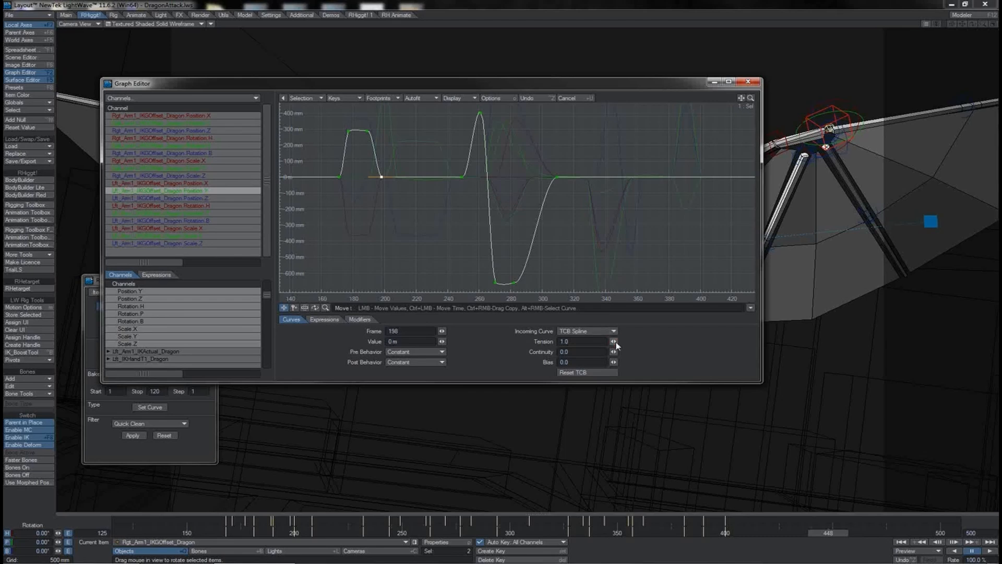
{"action": "key", "text": "ctrl+F2"}
{"action": "left_click", "coordinate": [993, 551]}
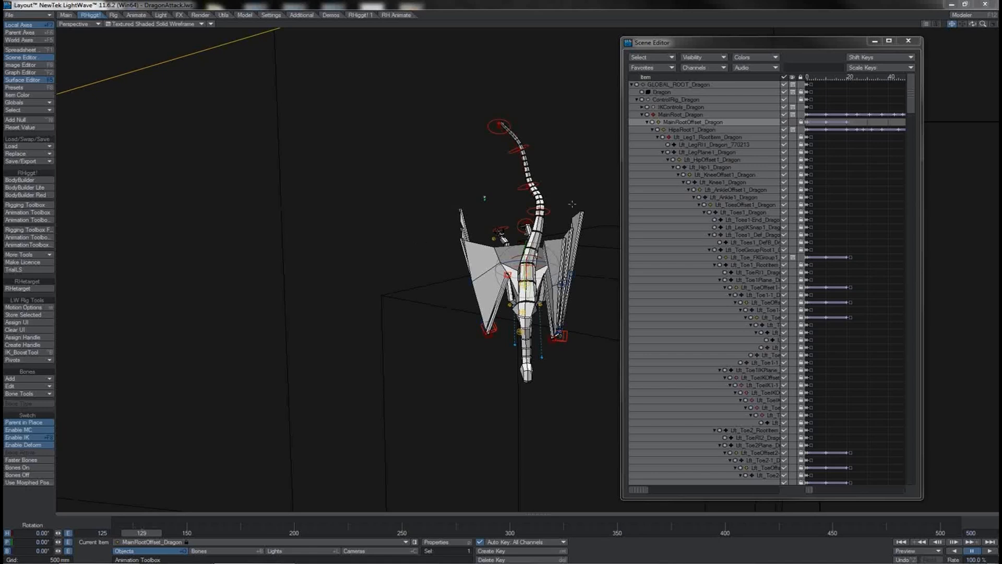
Set the visibility of MainRootOffset_Dragon to Textured Shaded Solid Wireframe.
{"action": "left_click", "coordinate": [793, 122]}
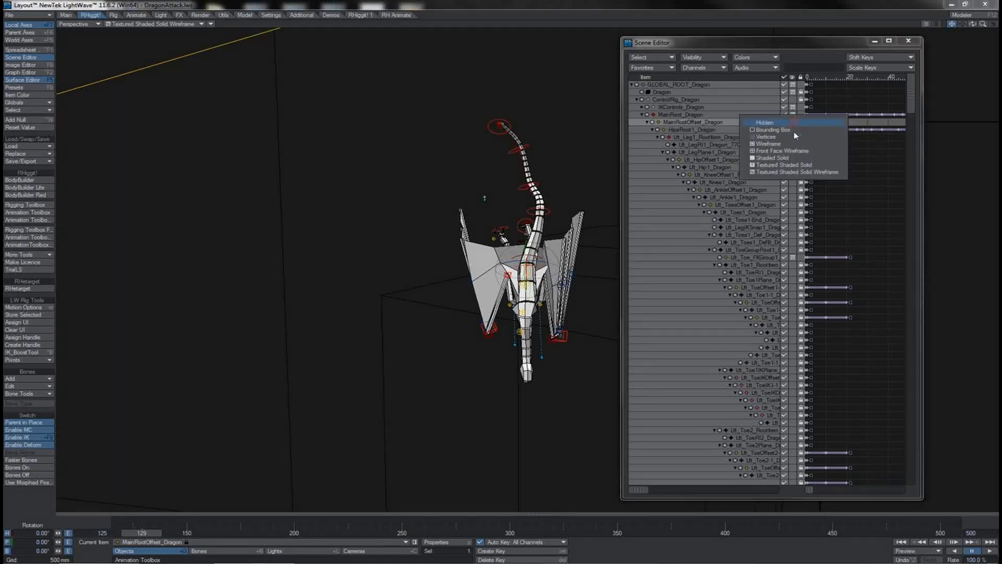
{"action": "left_click", "coordinate": [786, 173]}
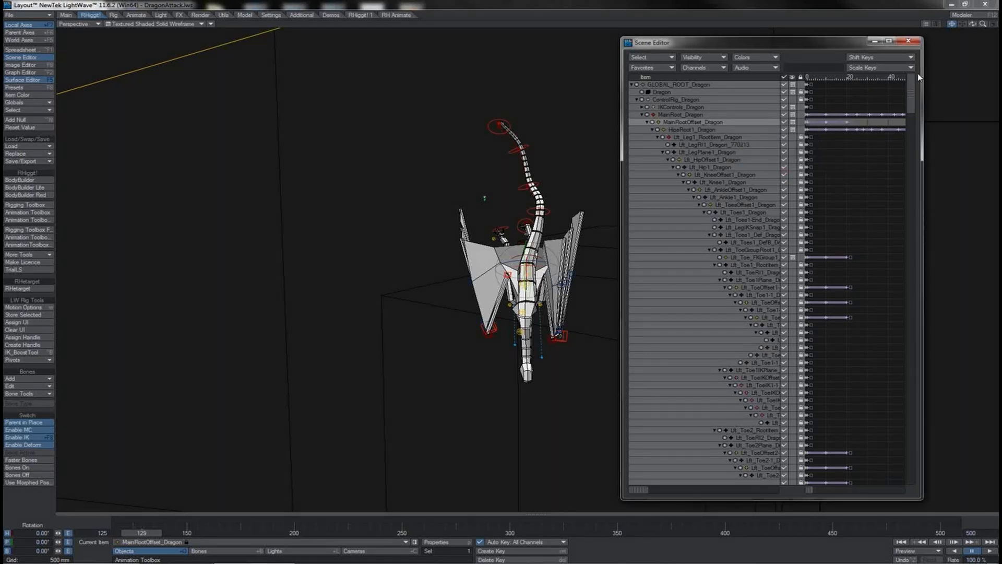
{"action": "left_click", "coordinate": [909, 40]}
Try rotating the main root offset at frame 129, and undo the rotation.
{"action": "mouse_move", "coordinate": [983, 24]}
{"action": "left_mouse_down"}
{"action": "mouse_move", "coordinate": [1000, 26]}
{"action": "mouse_move", "coordinate": [960, 24]}
{"action": "mouse_move", "coordinate": [983, 29]}
{"action": "left_mouse_up"}
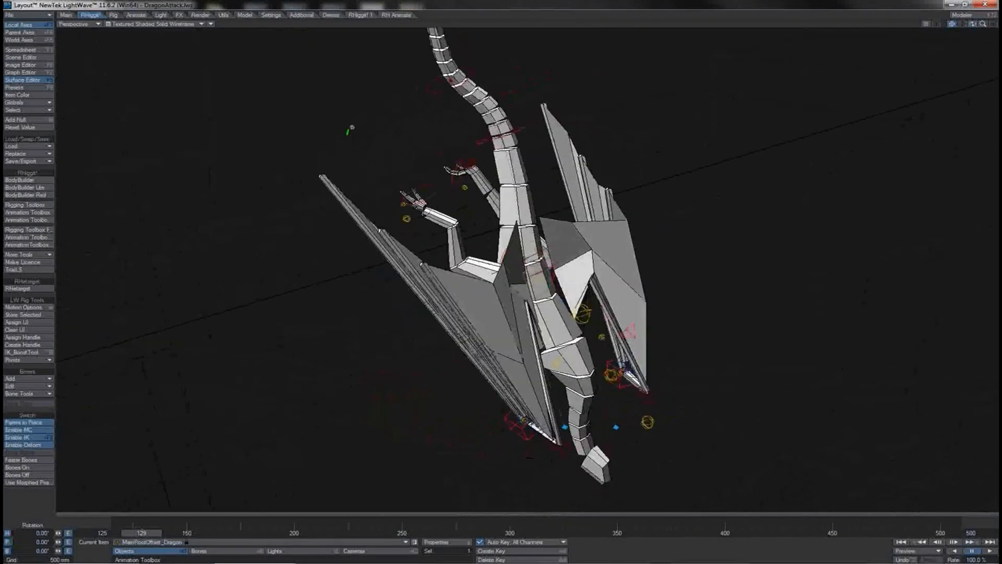
{"action": "mouse_move", "coordinate": [692, 250]}
{"action": "left_mouse_down"}
{"action": "mouse_move", "coordinate": [678, 258]}
{"action": "mouse_move", "coordinate": [699, 260]}
{"action": "mouse_move", "coordinate": [674, 257]}
{"action": "mouse_move", "coordinate": [705, 255]}
{"action": "mouse_move", "coordinate": [674, 258]}
{"action": "mouse_move", "coordinate": [691, 258]}
{"action": "left_mouse_up"}
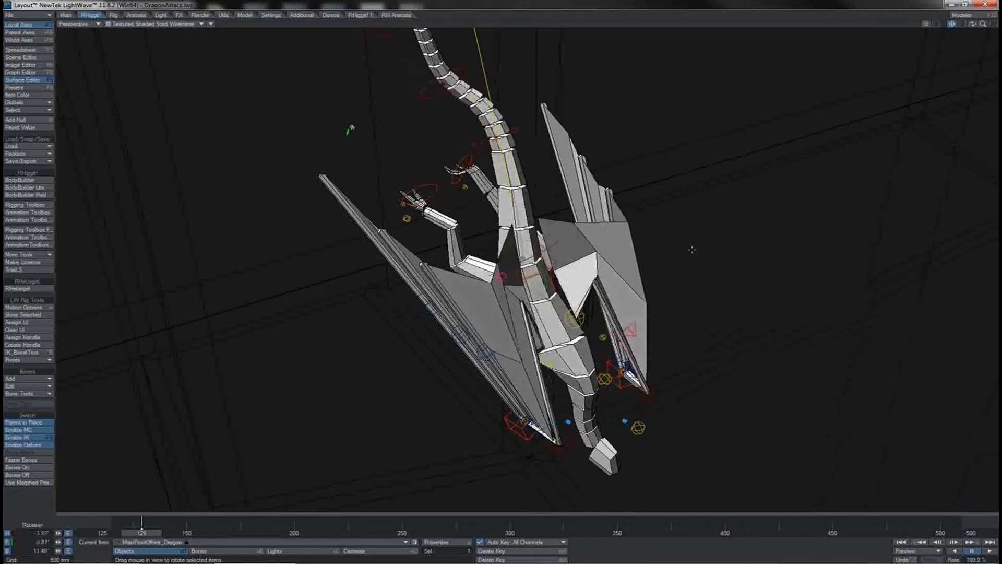
{"action": "key", "text": "ctrl+z"}
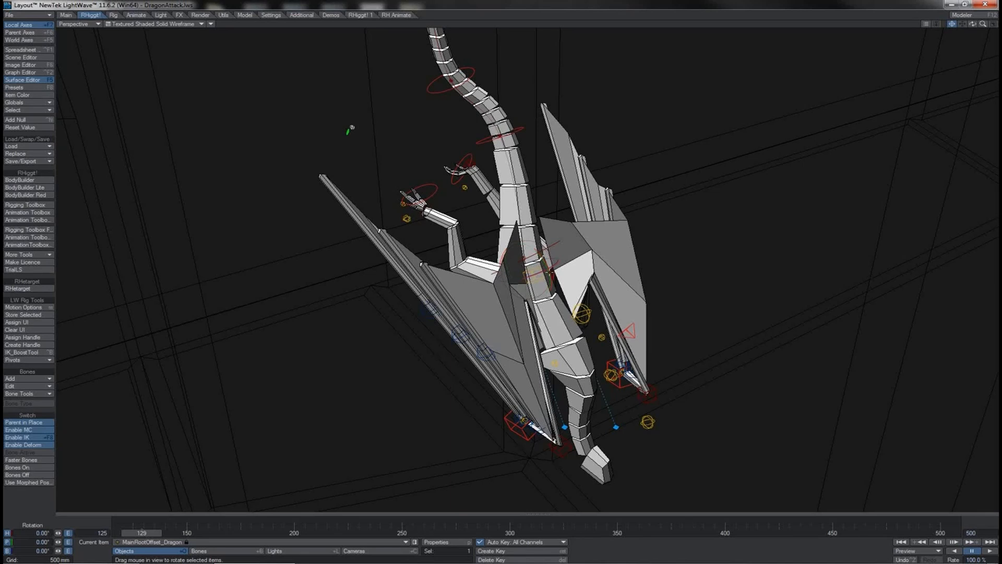
Examine the motion options and parent items of IKControls_Dragon_MATCHTO_MainRoot_Dragon and MainRootOffset_Dragon.
{"action": "left_click", "coordinate": [44, 59]}
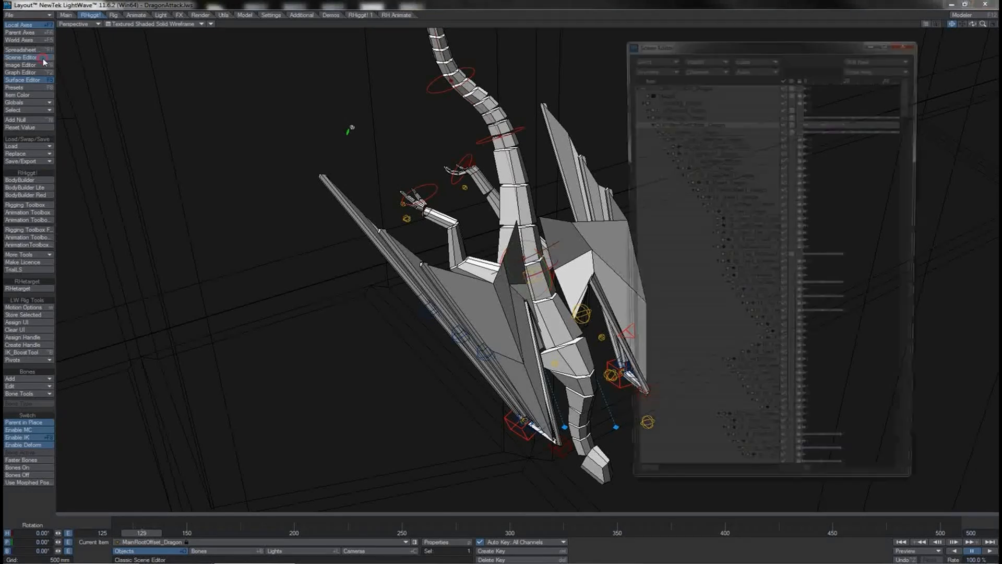
{"action": "left_click", "coordinate": [678, 145]}
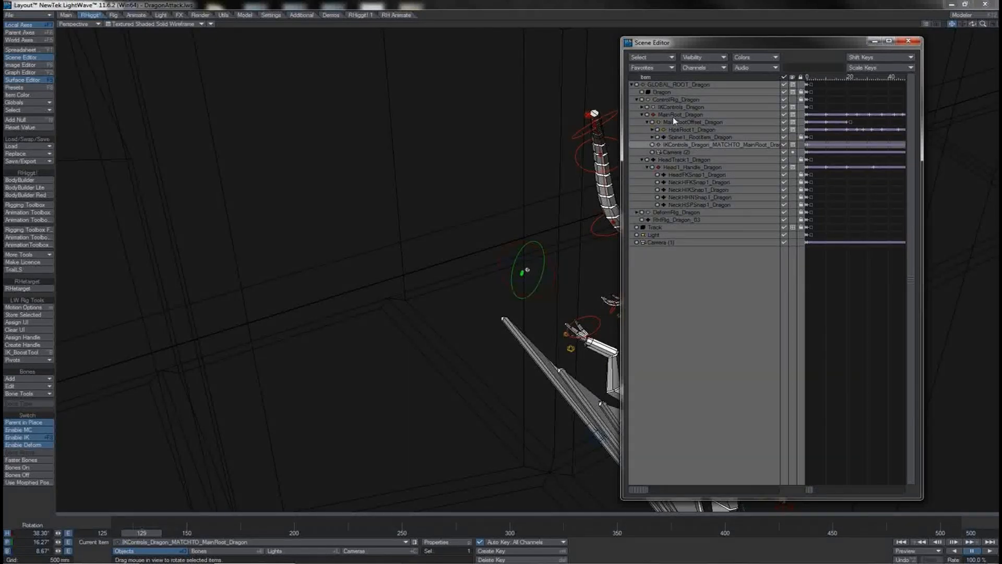
{"action": "key", "text": "m"}
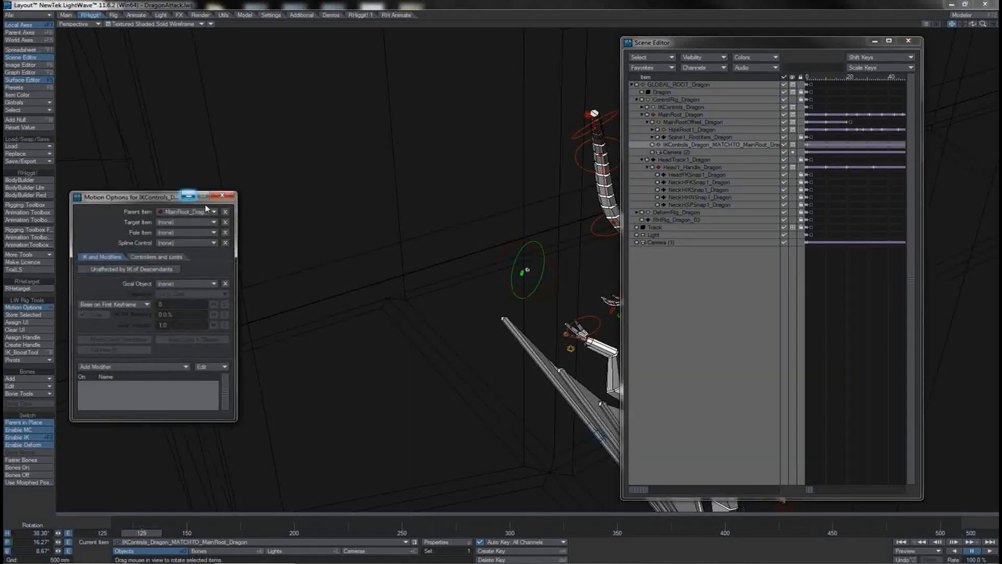
{"action": "left_click", "coordinate": [684, 123]}
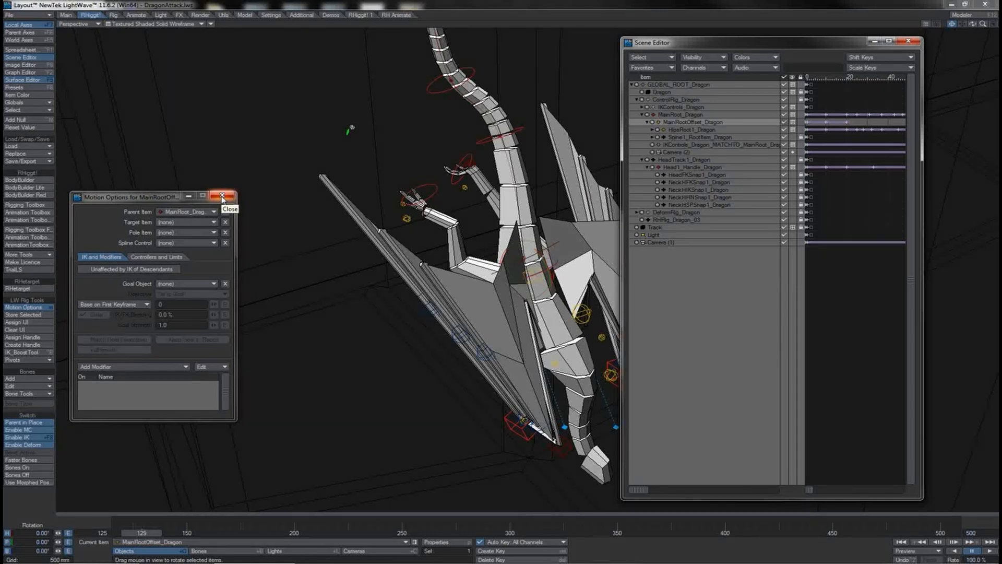
{"action": "left_click", "coordinate": [222, 197]}
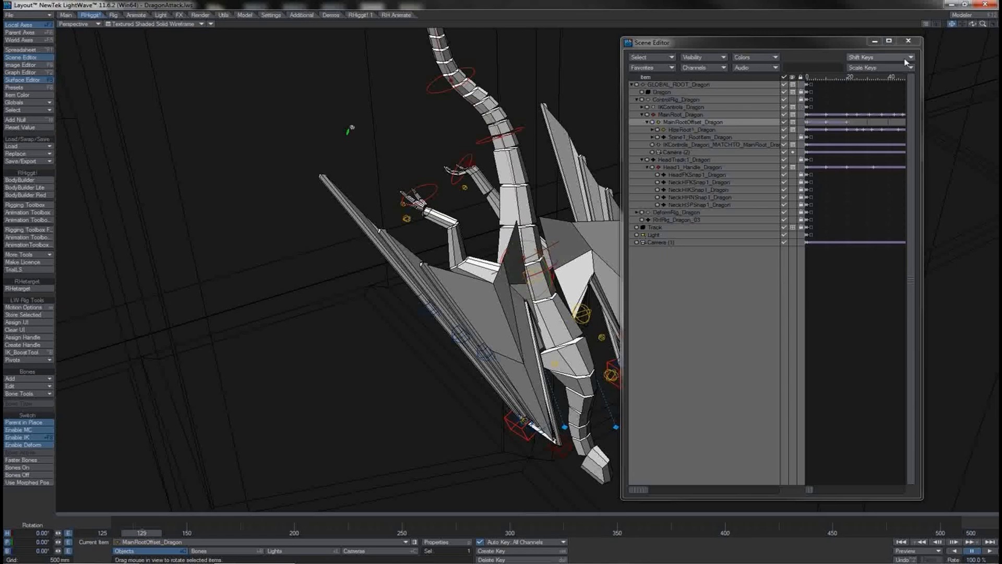
{"action": "left_click", "coordinate": [908, 41]}
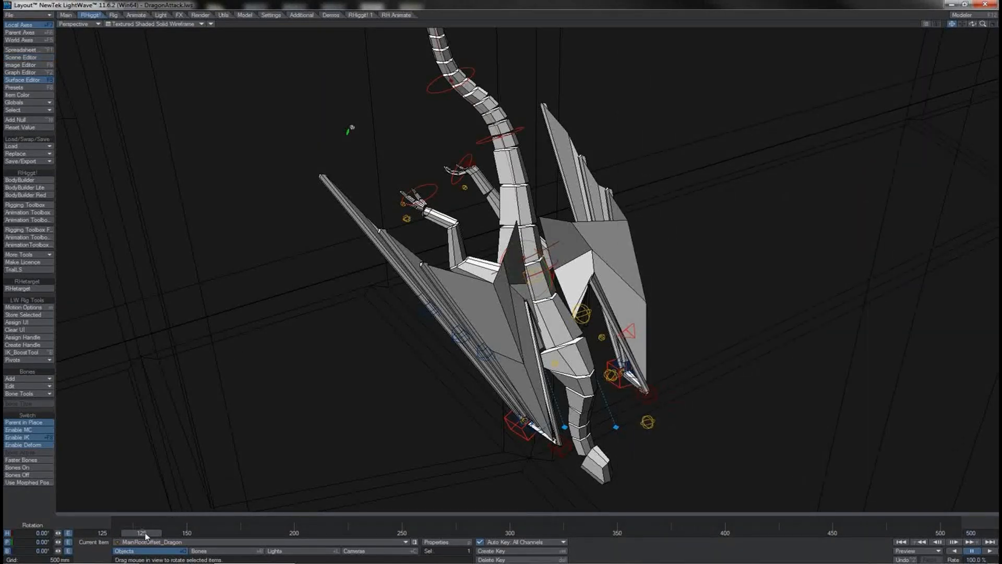
Key MainRootOffset_Dragon at frame 169, and raise it to about 86 mm on Y at frame 174.
{"action": "left_click_drag", "start_coordinate": [147, 536], "coordinate": [251, 533]}
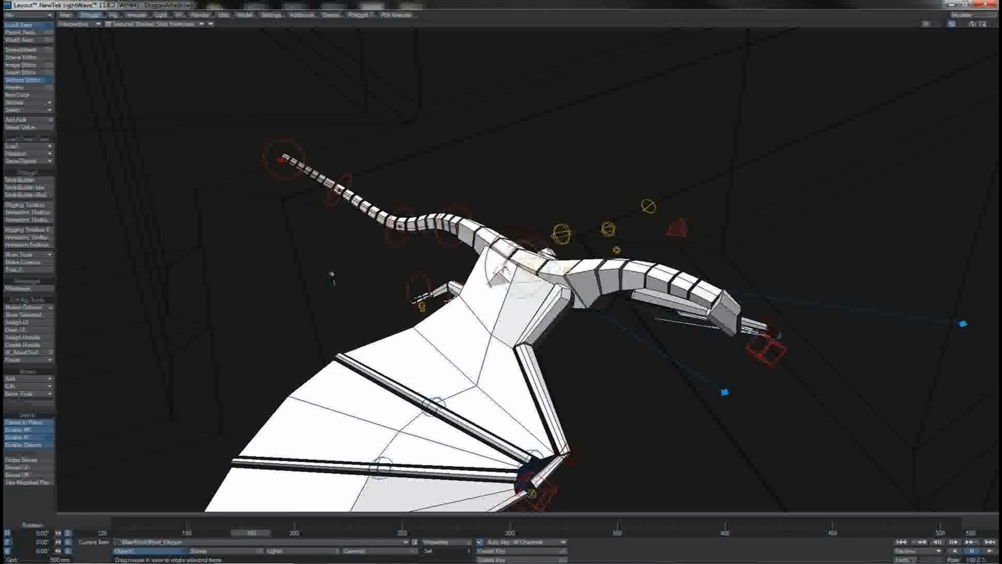
{"action": "left_click_drag", "start_coordinate": [251, 533], "coordinate": [238, 533]}
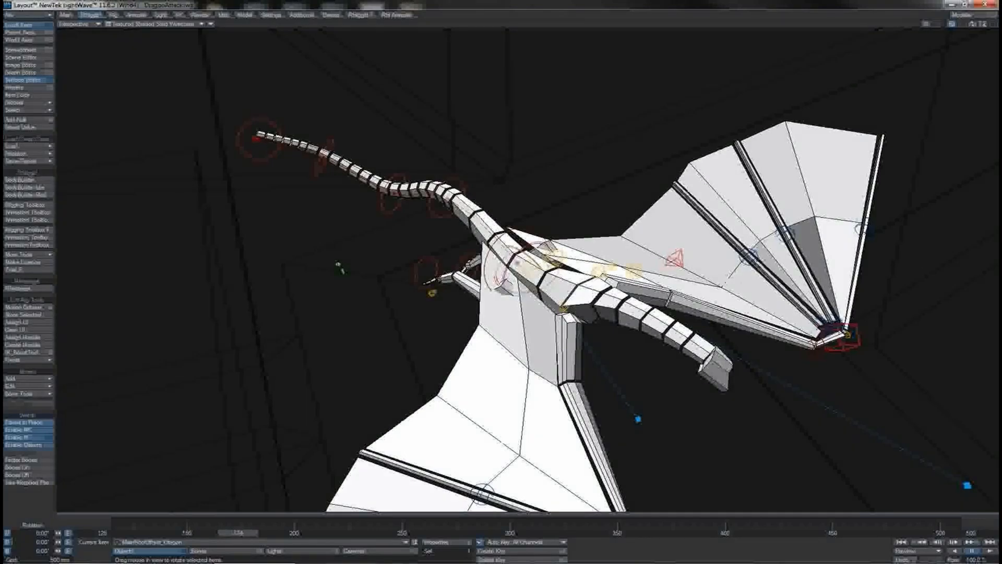
{"action": "mouse_move", "coordinate": [238, 533]}
{"action": "left_mouse_down"}
{"action": "mouse_move", "coordinate": [185, 533]}
{"action": "mouse_move", "coordinate": [228, 533]}
{"action": "left_mouse_up"}
{"action": "key", "text": "t"}
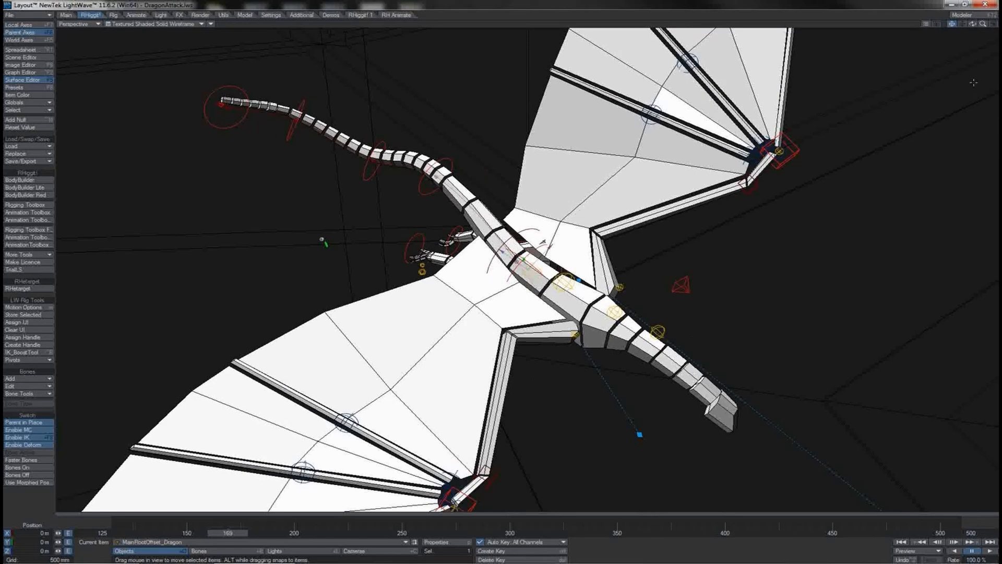
{"action": "mouse_move", "coordinate": [973, 25]}
{"action": "left_mouse_down"}
{"action": "mouse_move", "coordinate": [960, 58]}
{"action": "mouse_move", "coordinate": [975, 25]}
{"action": "left_mouse_up"}
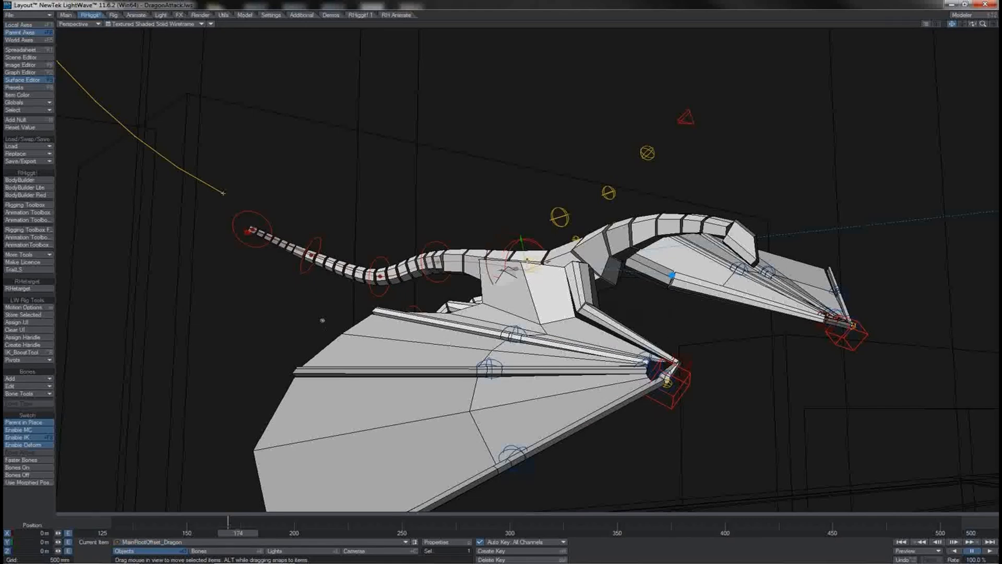
{"action": "left_click_drag", "start_coordinate": [323, 320], "coordinate": [323, 325]}
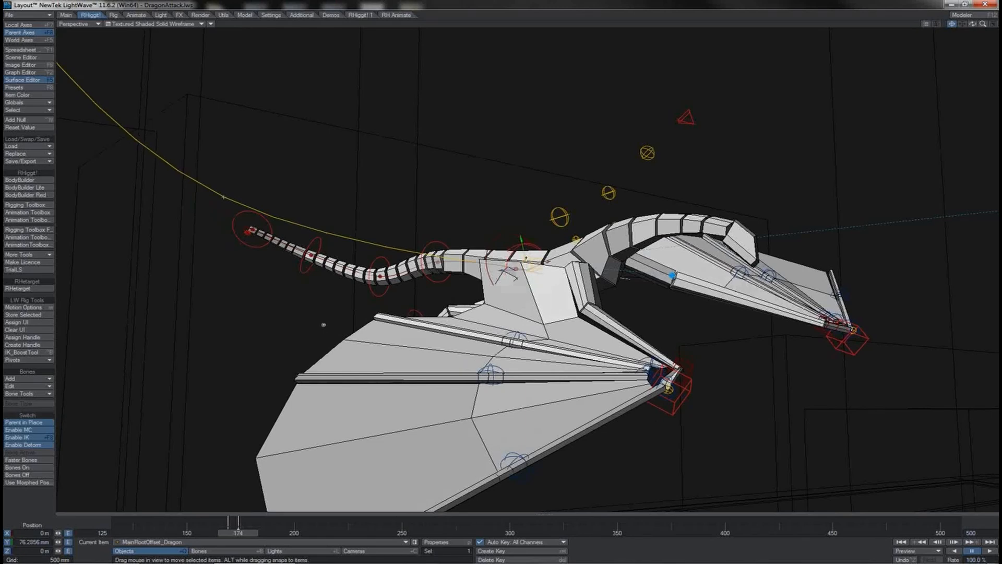
{"action": "left_click_drag", "start_coordinate": [323, 324], "coordinate": [324, 324]}
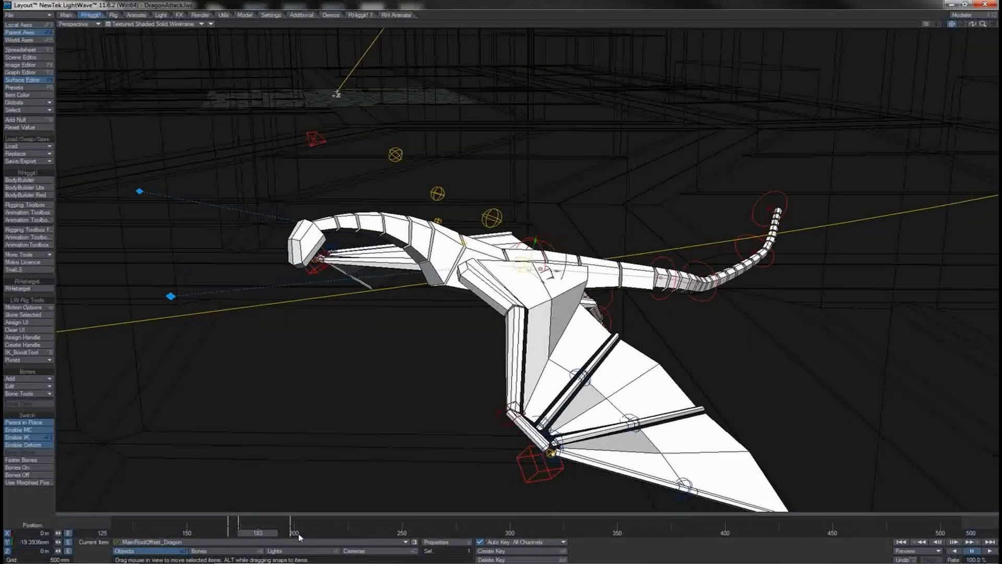
Copy the offset's frame 174 key to frame 183 and its lowered frame 198 key to frame 193.
{"action": "key", "text": "Return"}
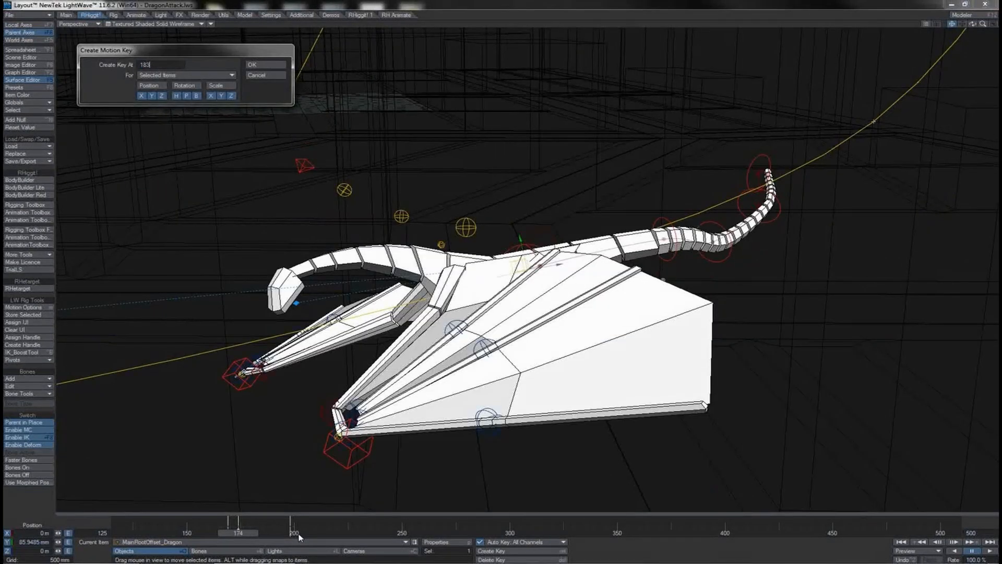
{"action": "key", "text": "Return"}
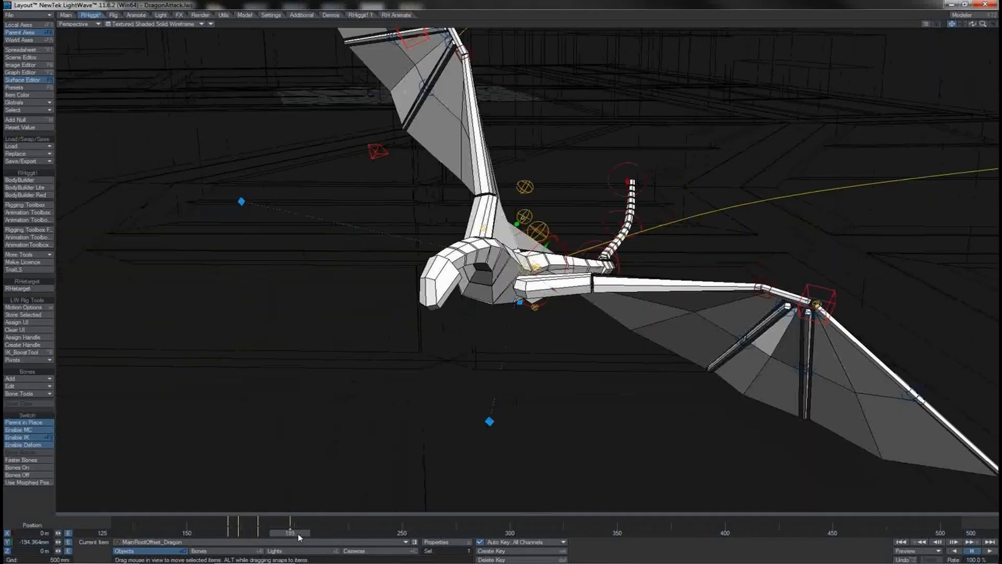
{"action": "key", "text": "Return"}
{"action": "type", "text": "193"}
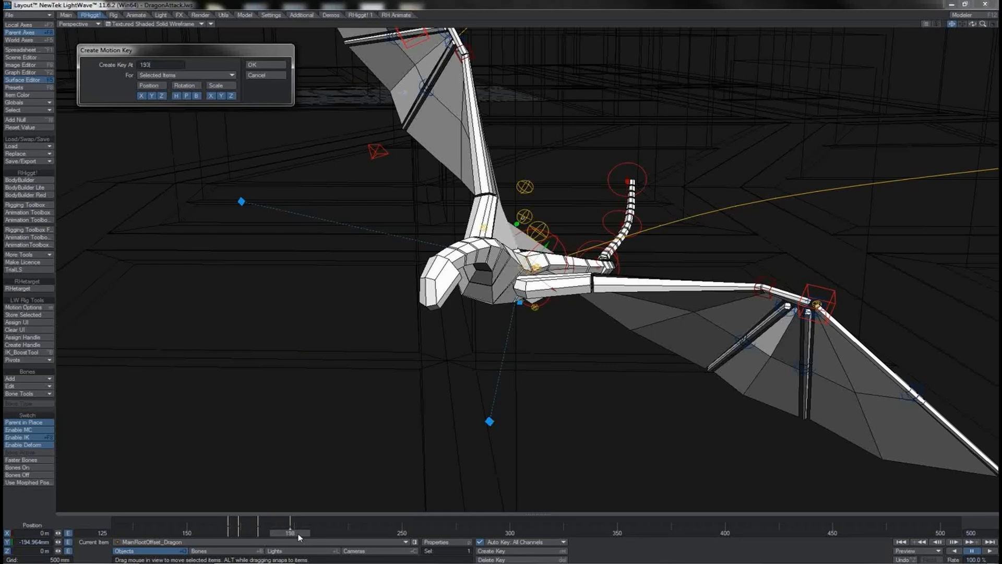
{"action": "key", "text": "Return"}
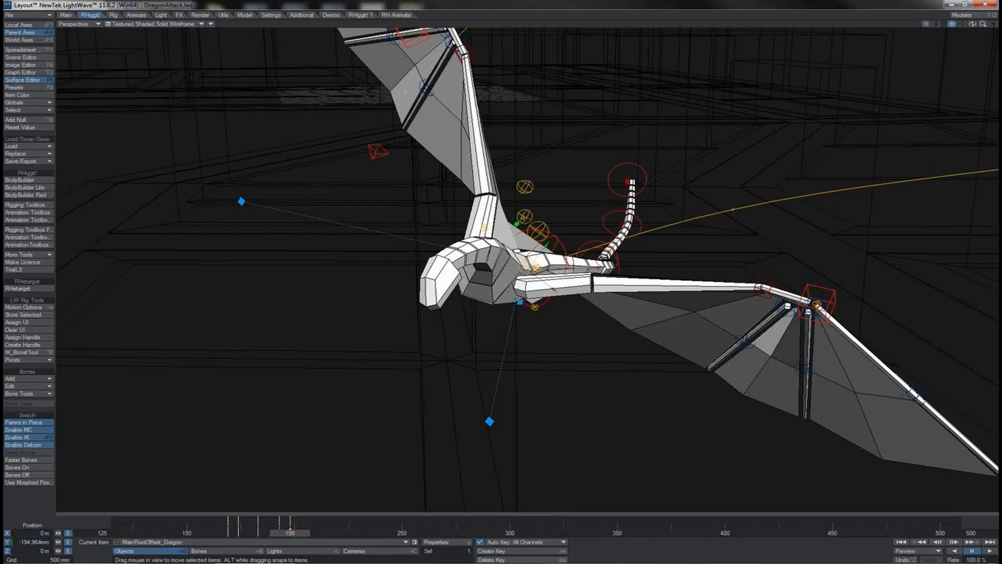
Key the main root offset at frame 202, and raise it to about 162 mm on Y at frame 207.
{"action": "left_click_drag", "start_coordinate": [291, 533], "coordinate": [296, 536]}
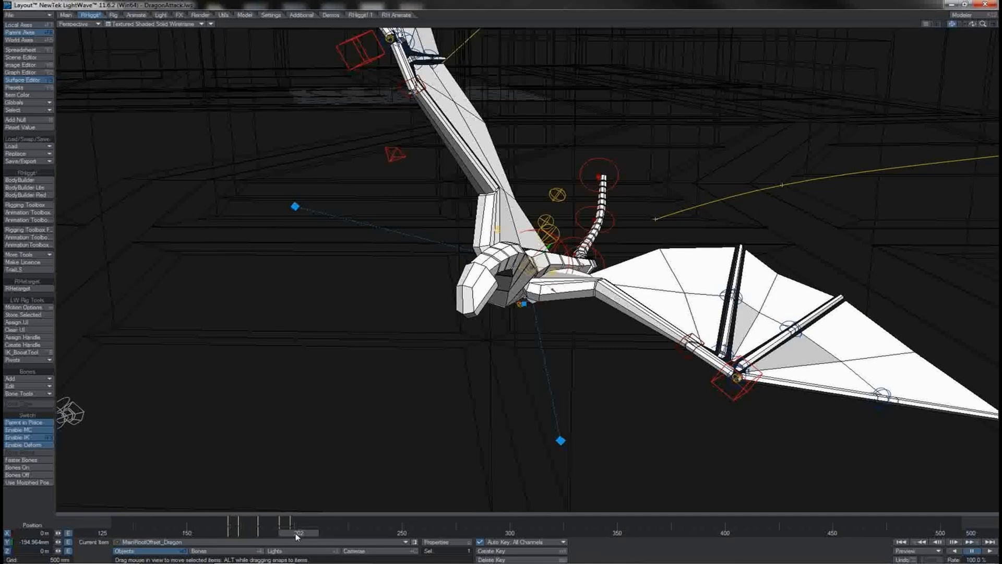
{"action": "key", "text": "Return"}
{"action": "key", "text": "Return"}
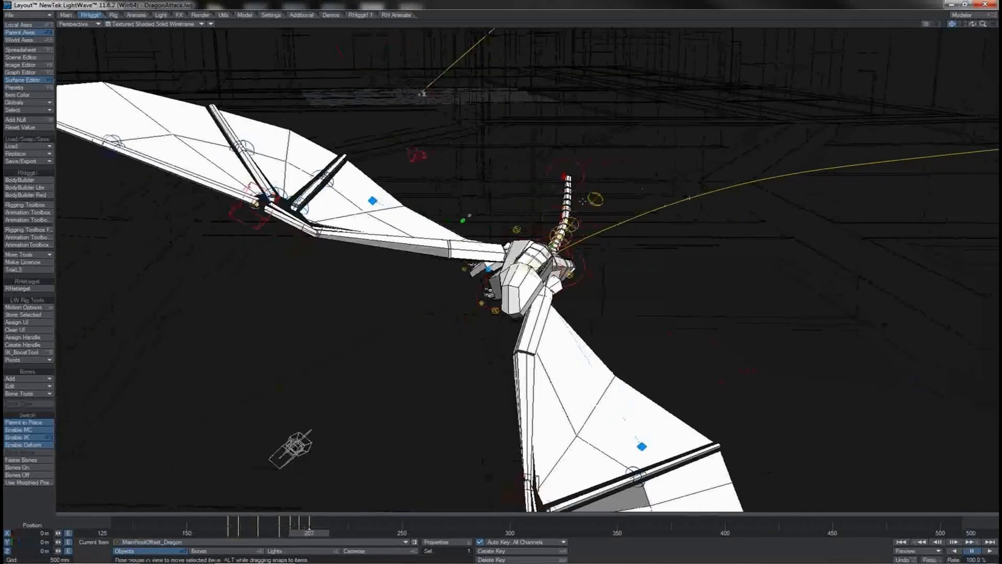
{"action": "left_click_drag", "start_coordinate": [58, 542], "coordinate": [77, 542]}
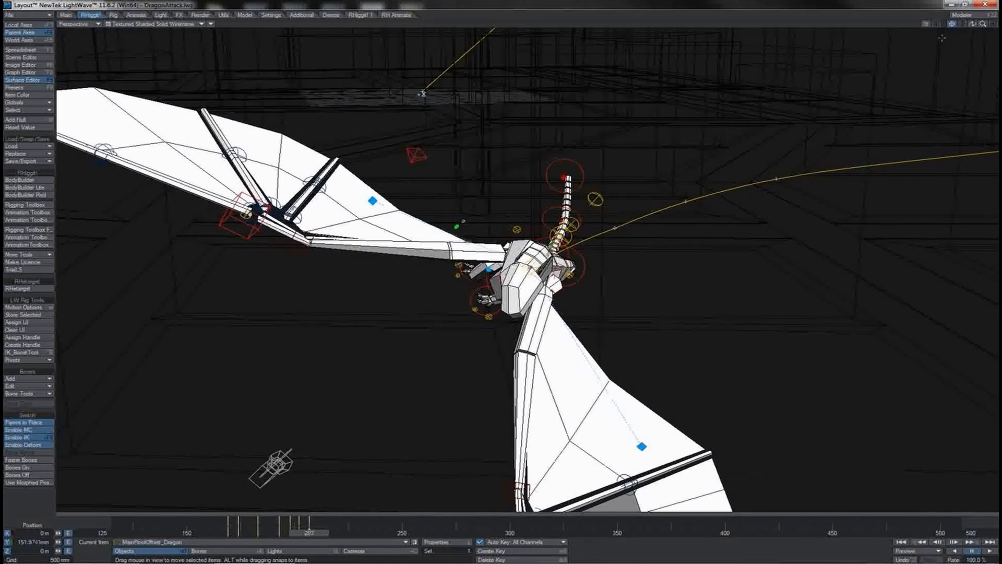
{"action": "left_click_drag", "start_coordinate": [971, 25], "coordinate": [906, 22]}
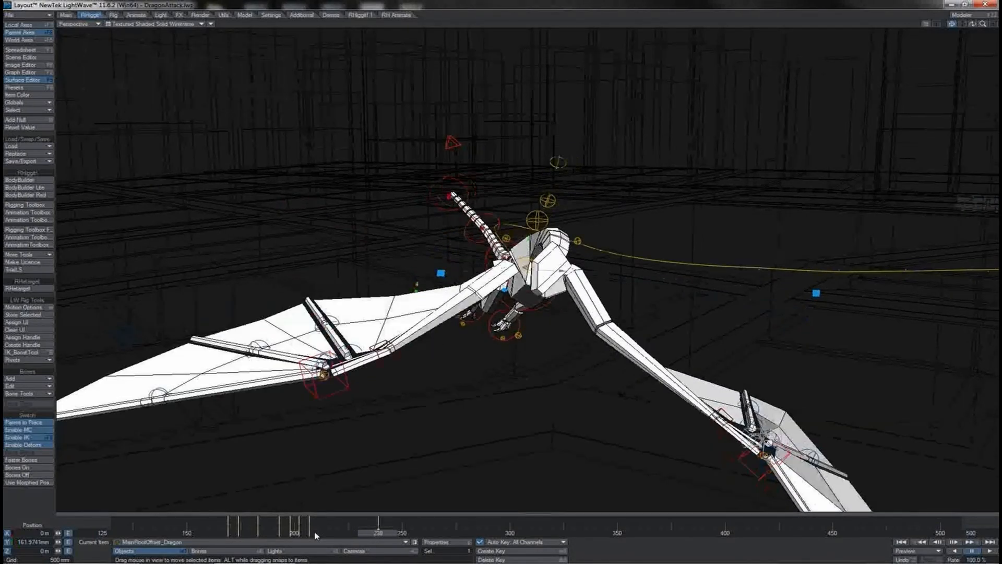
Continue keying MainRootOffset_Dragon's up-and-down Y motion to match the wing beats through about frame 443.
{"action": "left_click", "coordinate": [315, 533]}
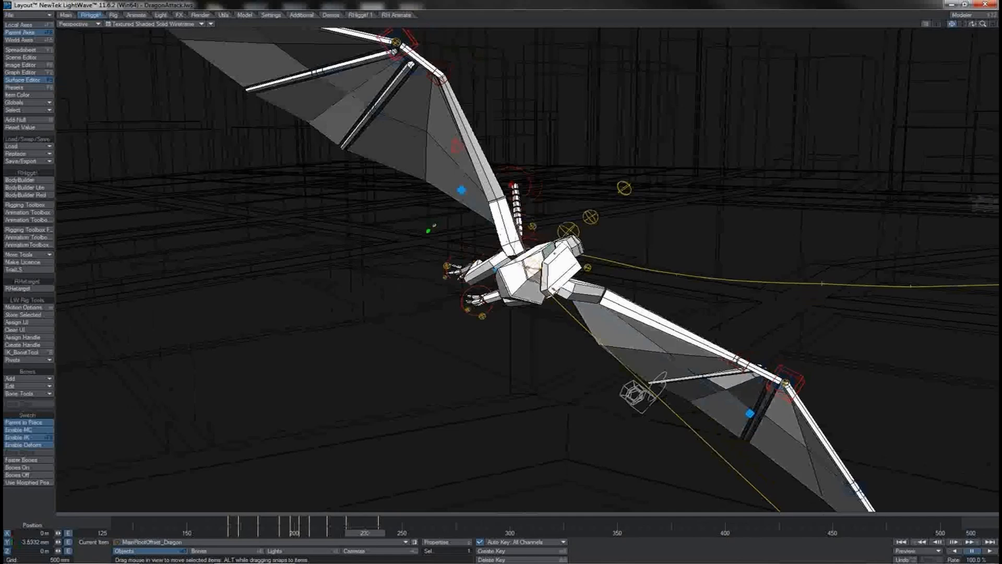
{"action": "key", "text": "Return"}
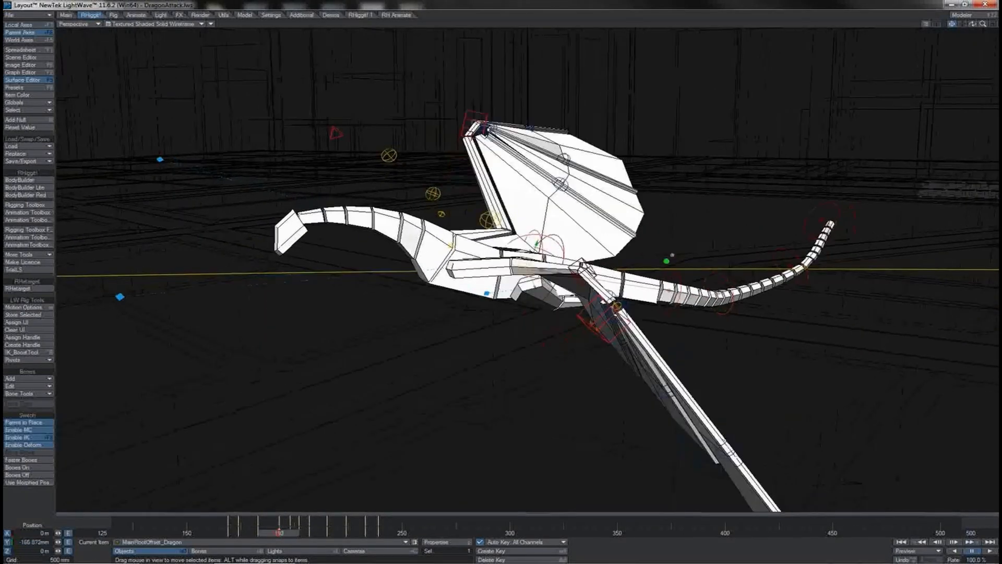
{"action": "key", "text": "Up"}
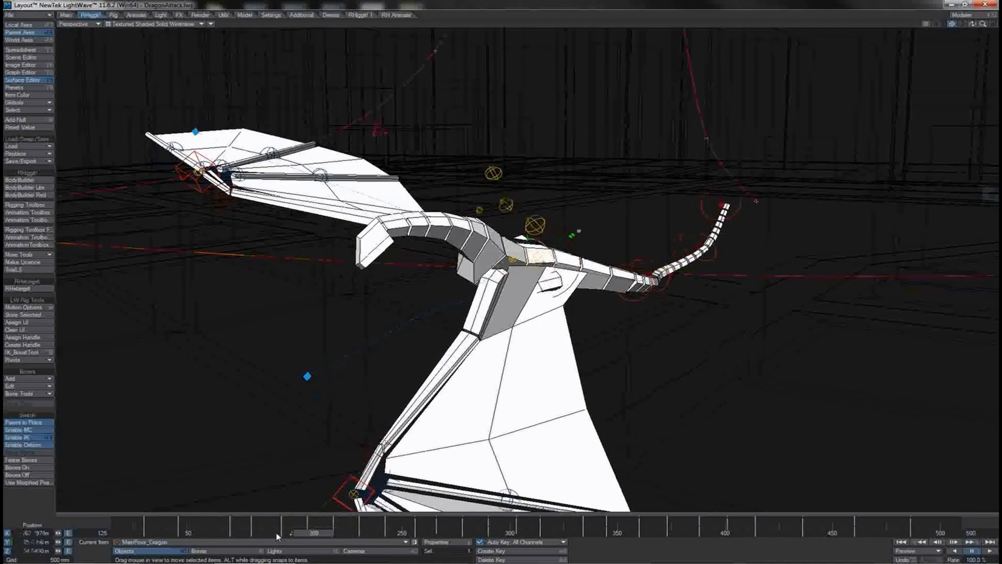
{"action": "left_click_drag", "start_coordinate": [315, 534], "coordinate": [264, 533]}
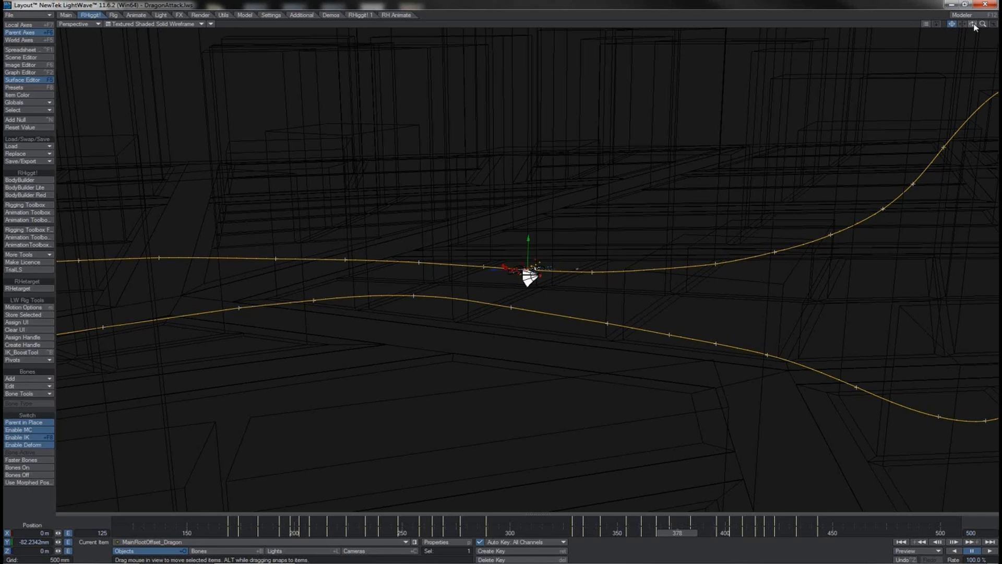
Look through Camera (2) and play the animation from the start to review the body motion.
{"action": "key", "text": "Up"}
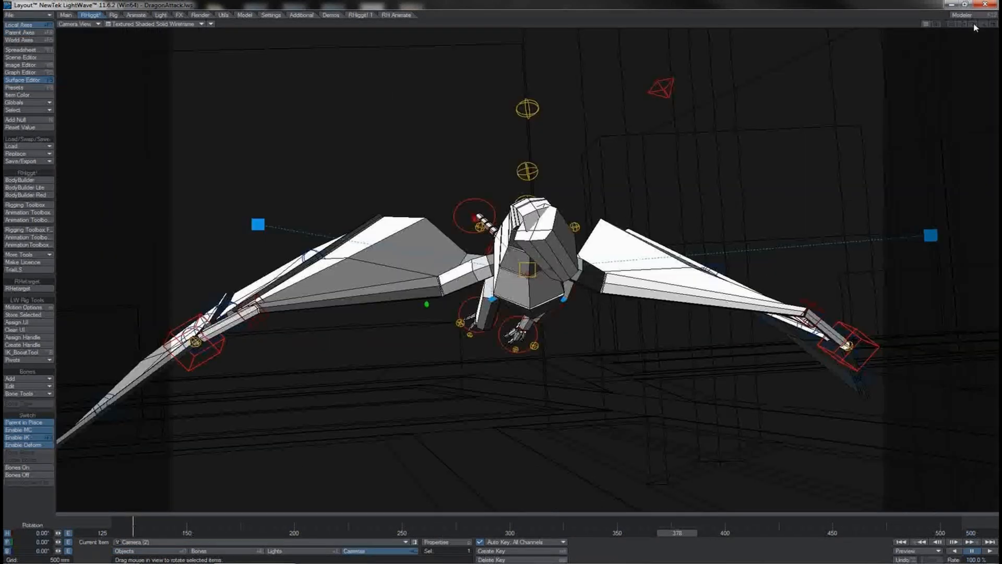
{"action": "left_click", "coordinate": [902, 542]}
{"action": "left_click", "coordinate": [988, 551]}
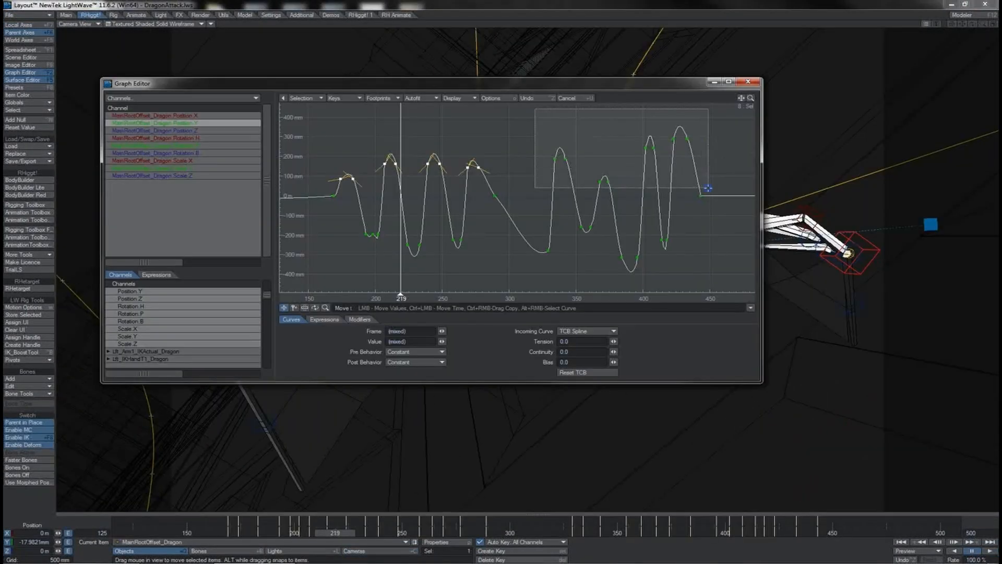
Adjust the tension of the offset's Position Y peak and trough keys, with 0.1 at frame 329, and play the animation from the start.
{"action": "right_click_drag", "start_coordinate": [707, 188], "coordinate": [708, 189]}
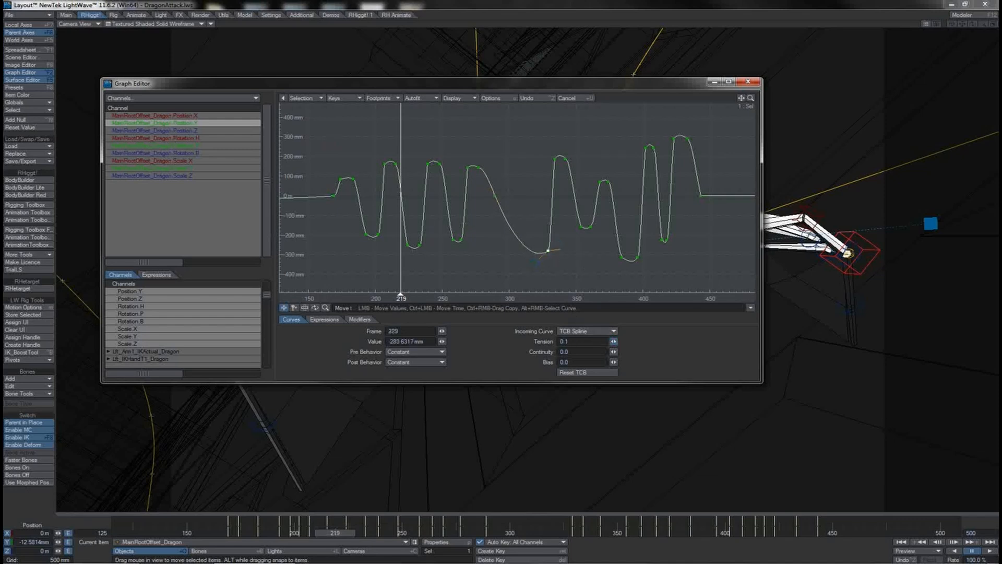
{"action": "left_click", "coordinate": [755, 83]}
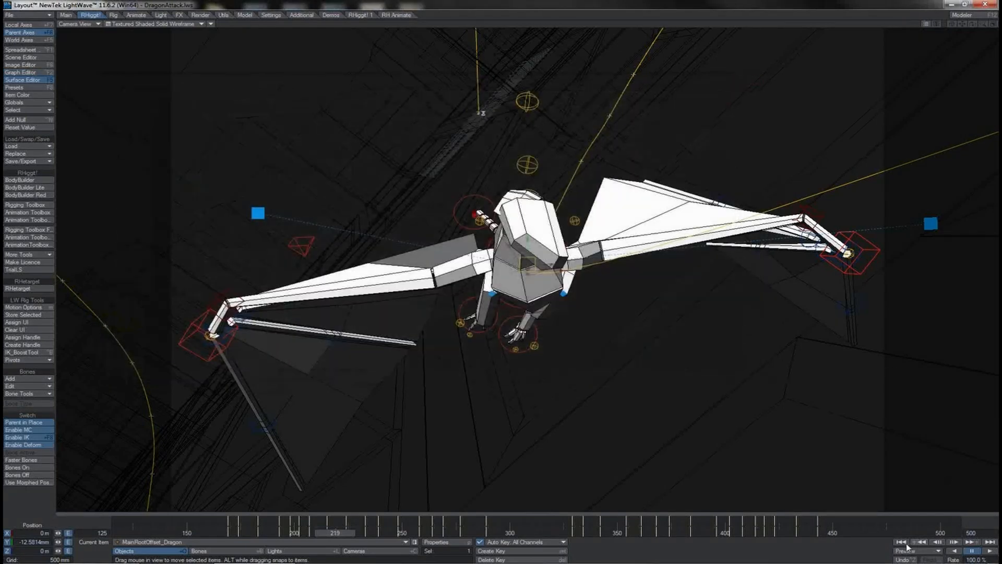
{"action": "left_click", "coordinate": [904, 544]}
{"action": "left_click", "coordinate": [989, 551]}
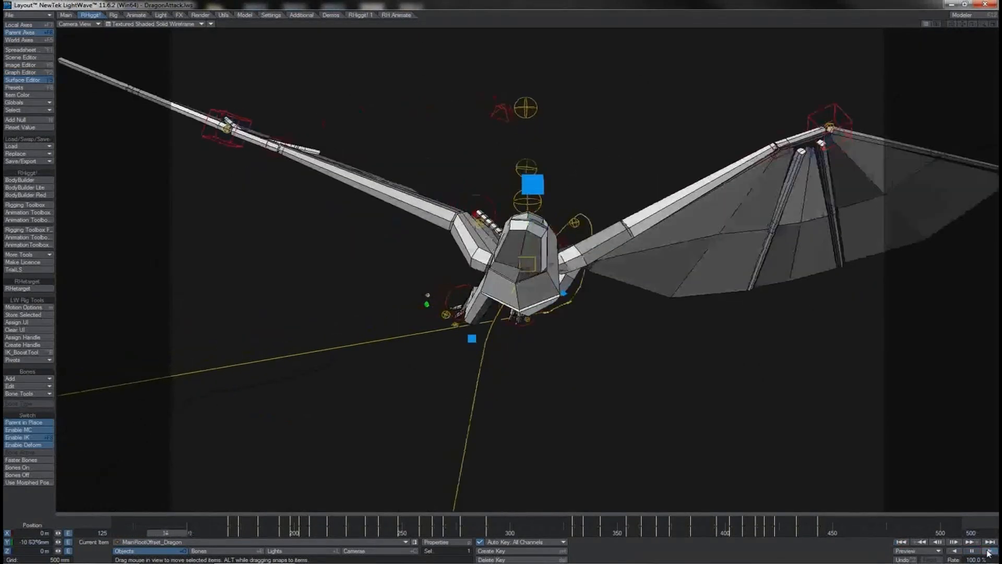